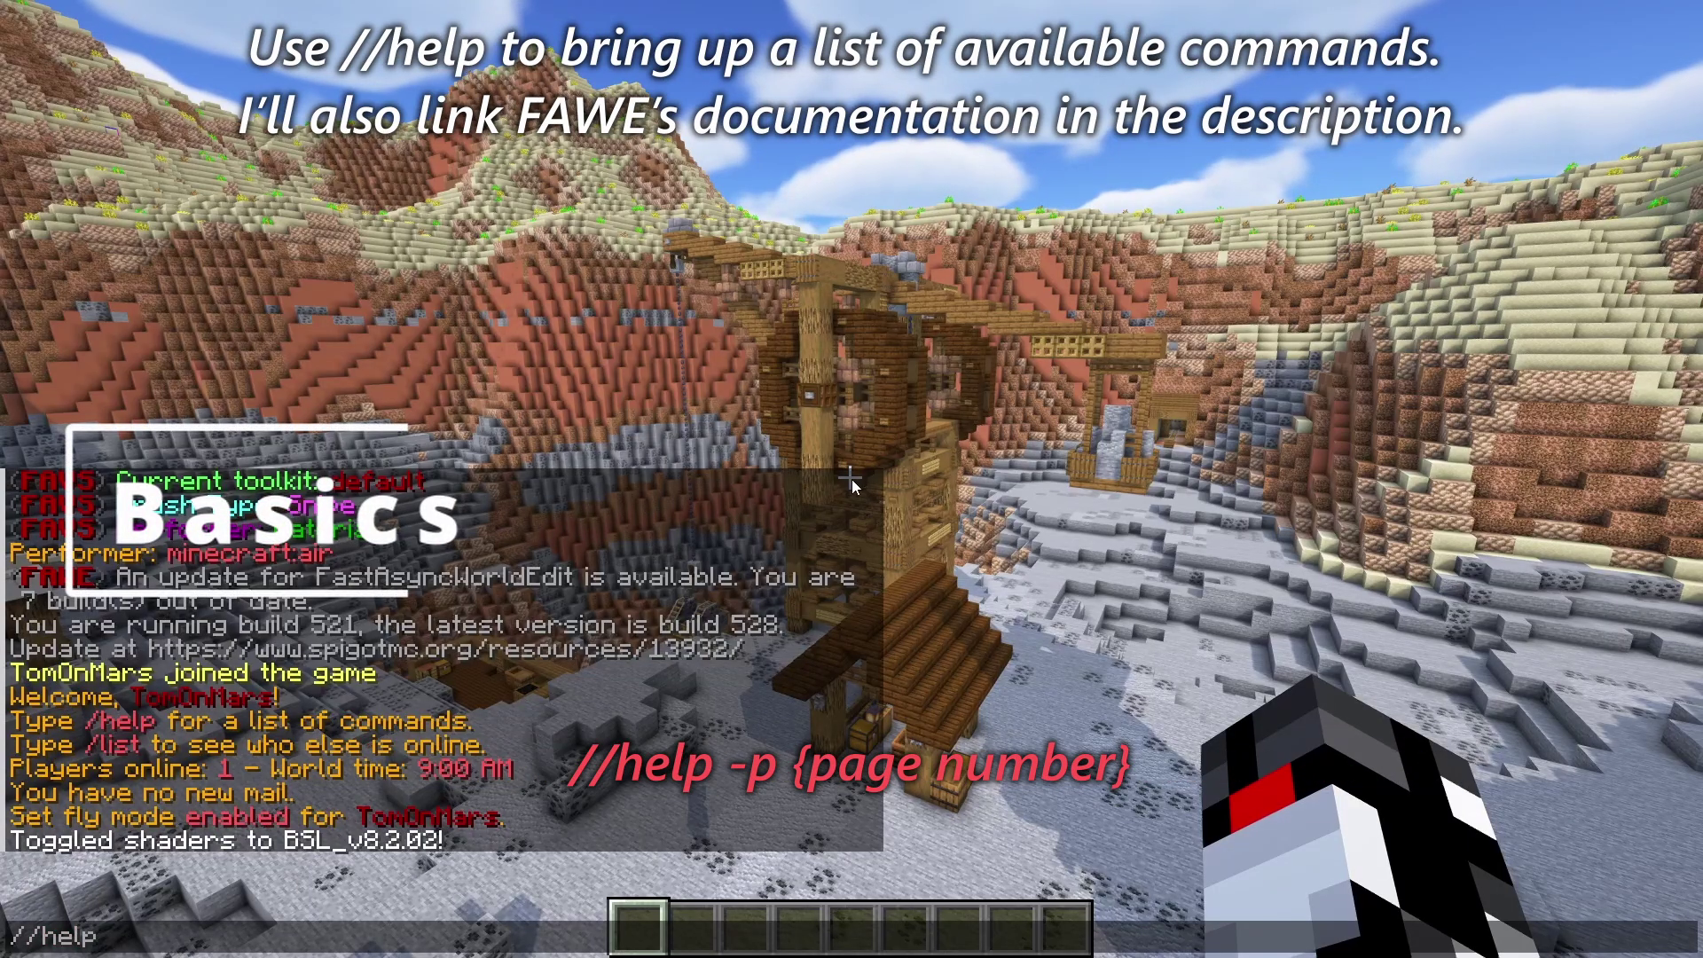
List the FAWE commands with //help and jump to help page 21 of 23
key(Return)
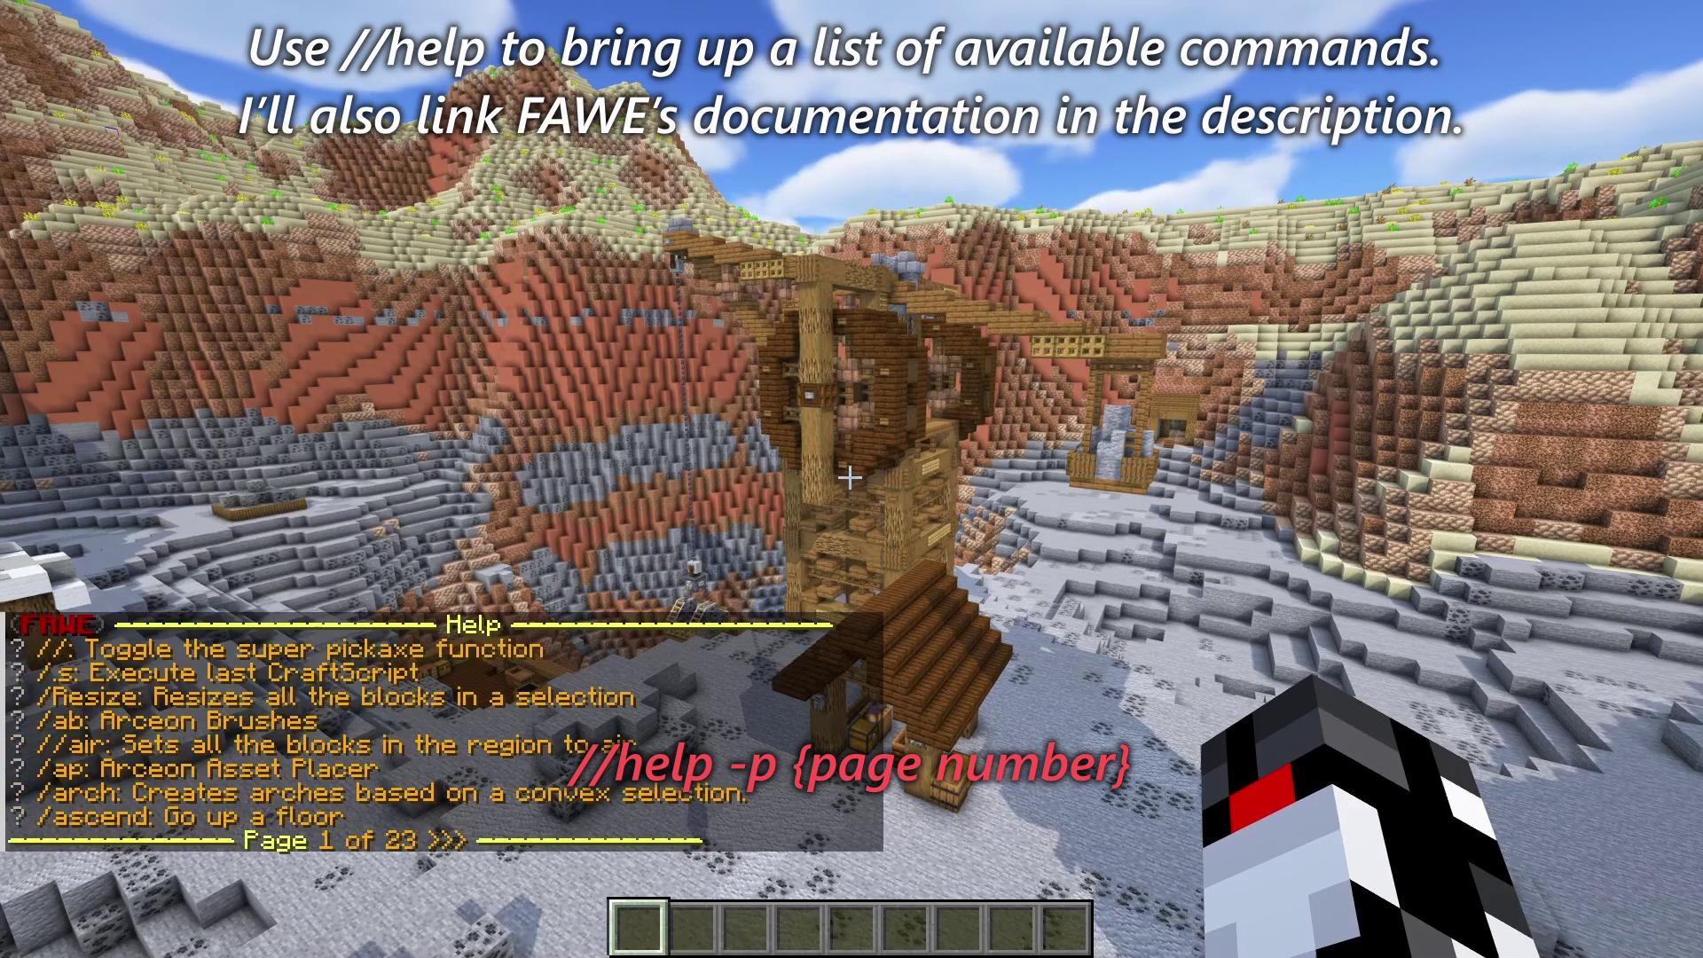
key(t)
key(Up)
text(-p 21)
key(Return)
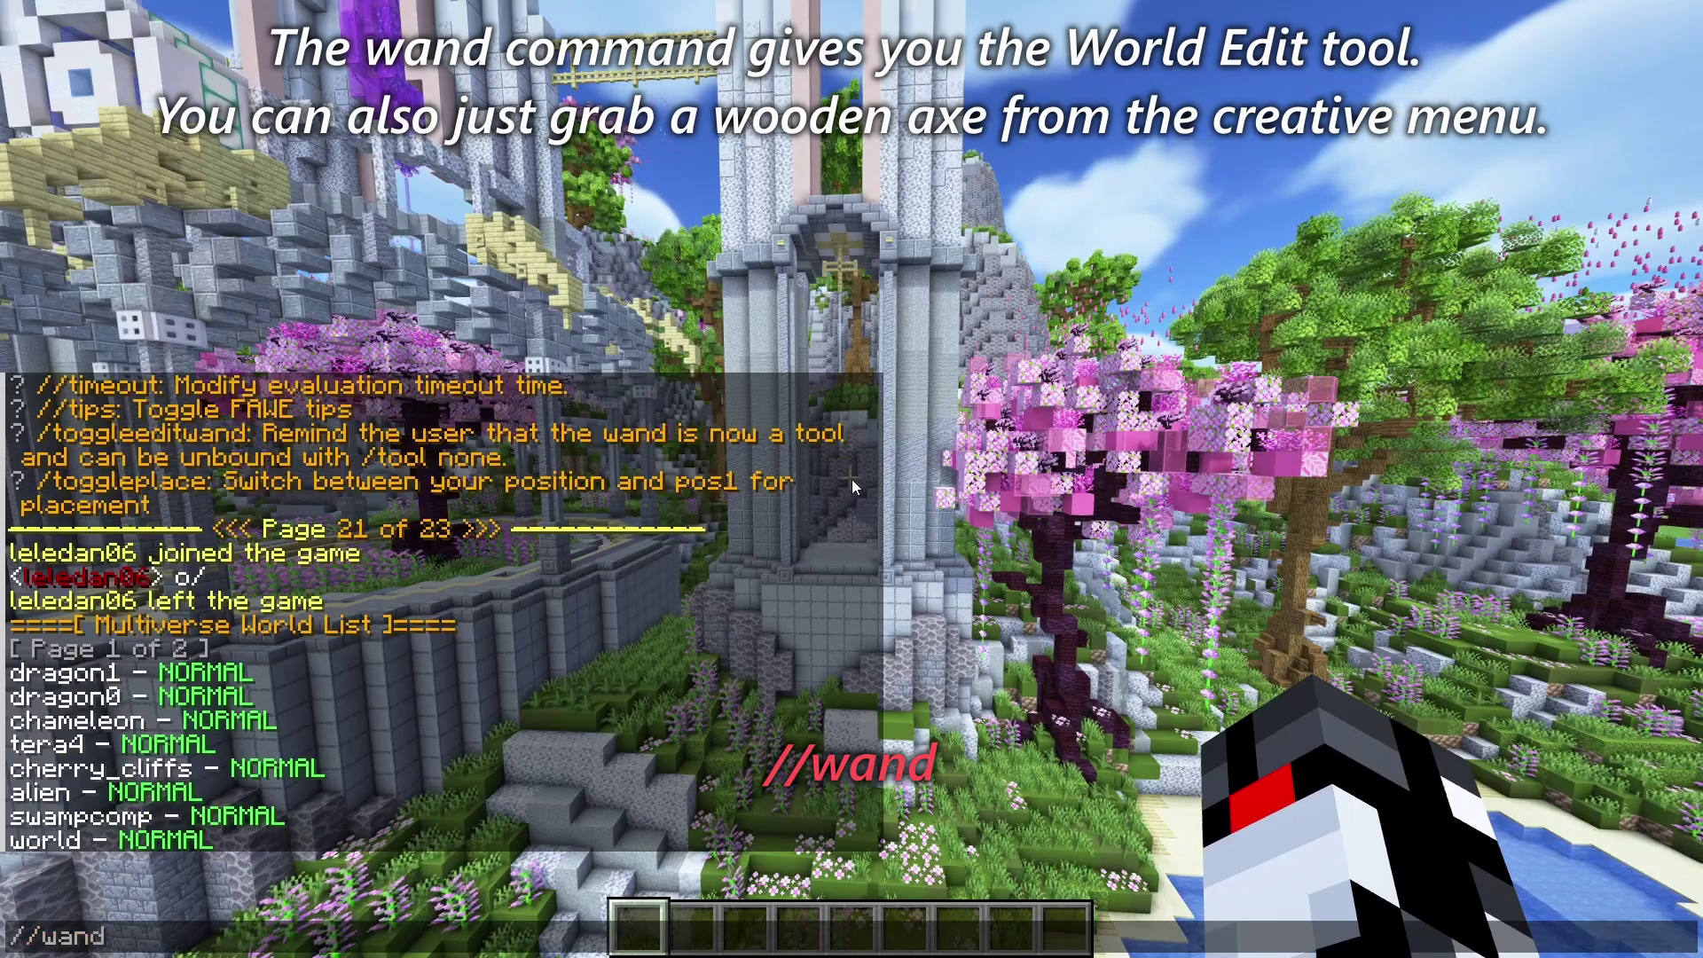
Get the wooden axe wand with //wand and browse the creative inventory tabs
key(Return)
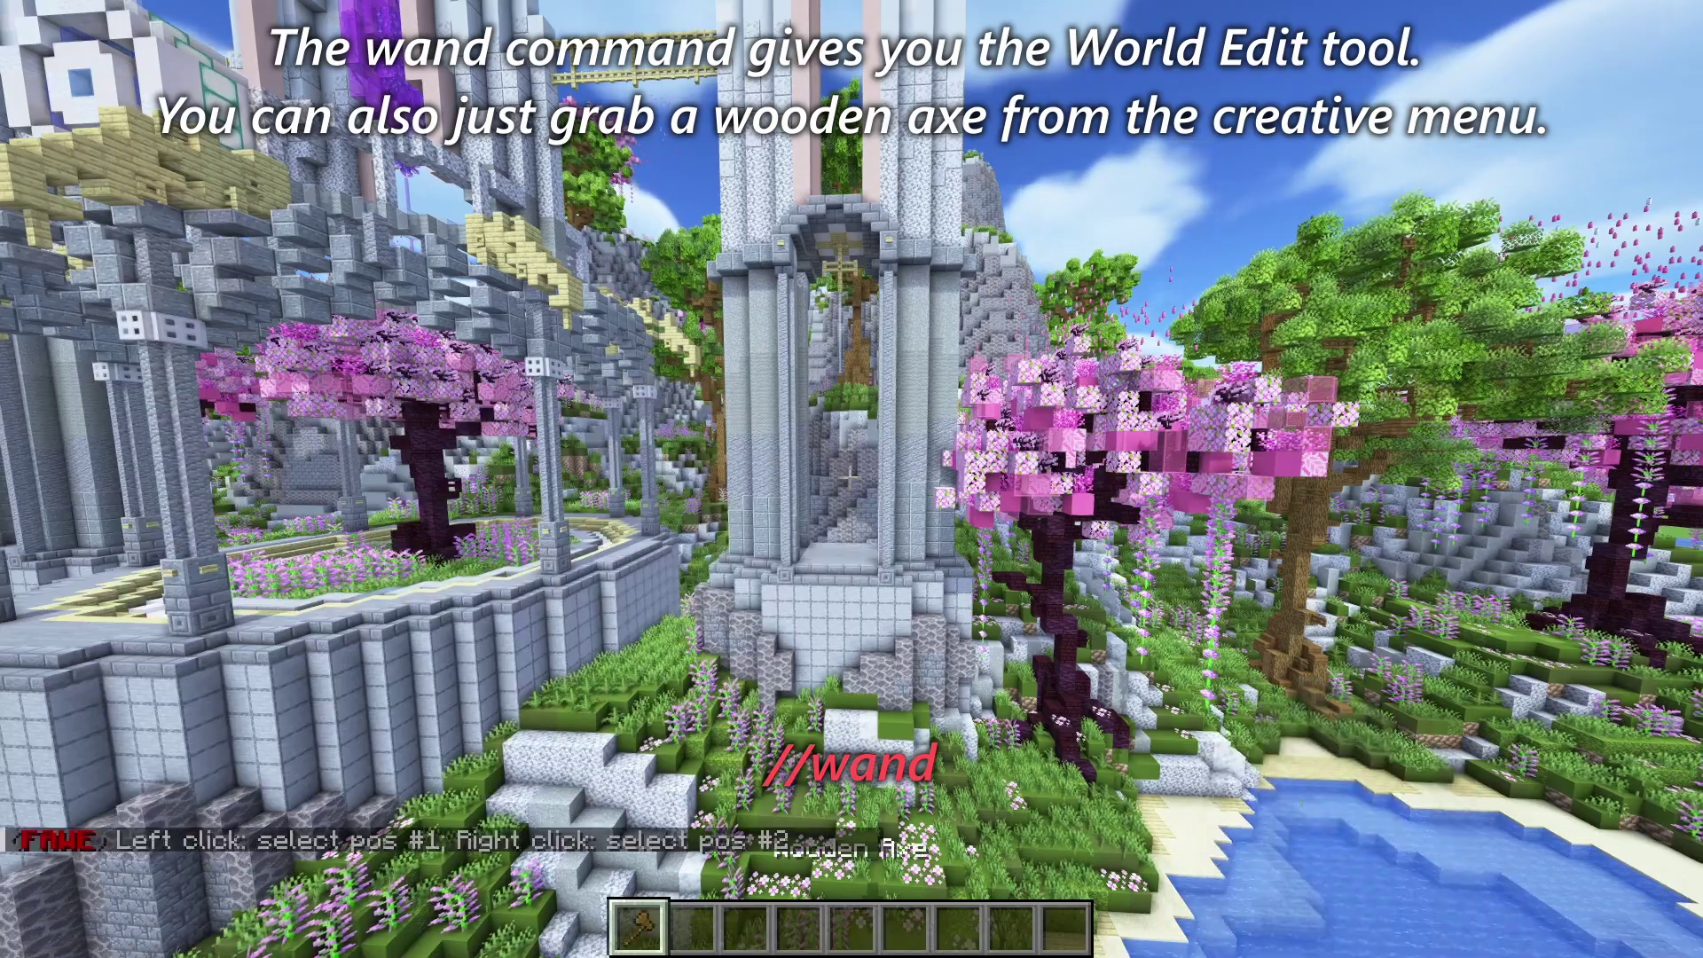
key(e)
click(1067, 719)
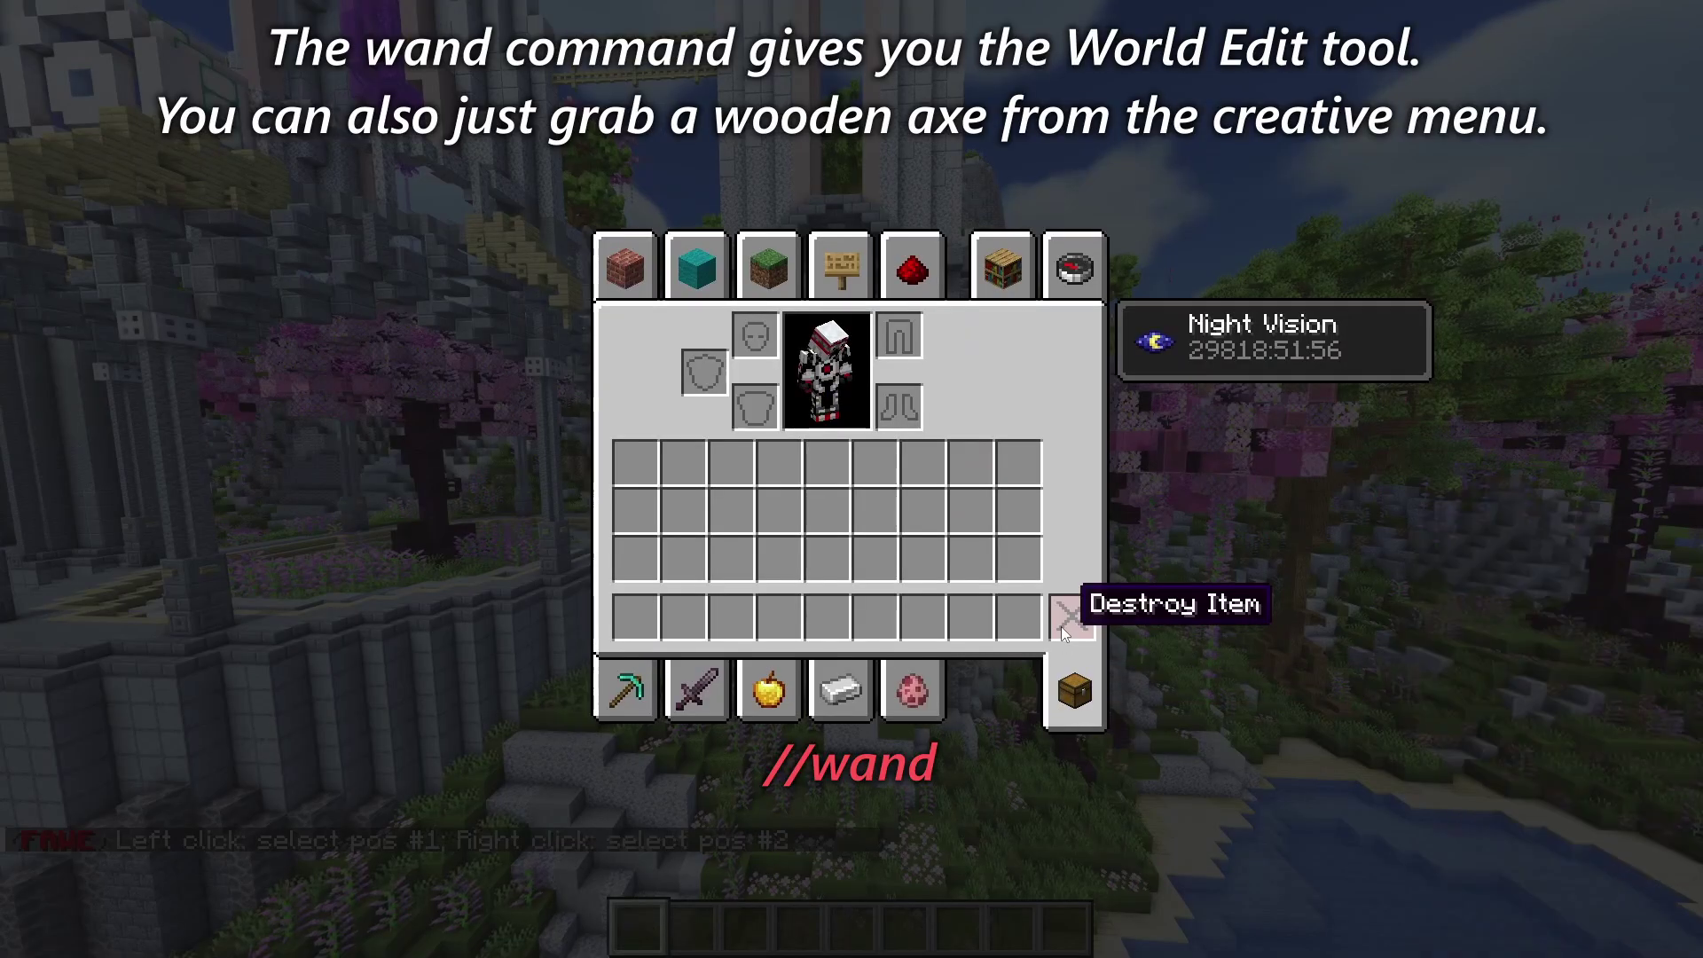
click(696, 691)
key(e)
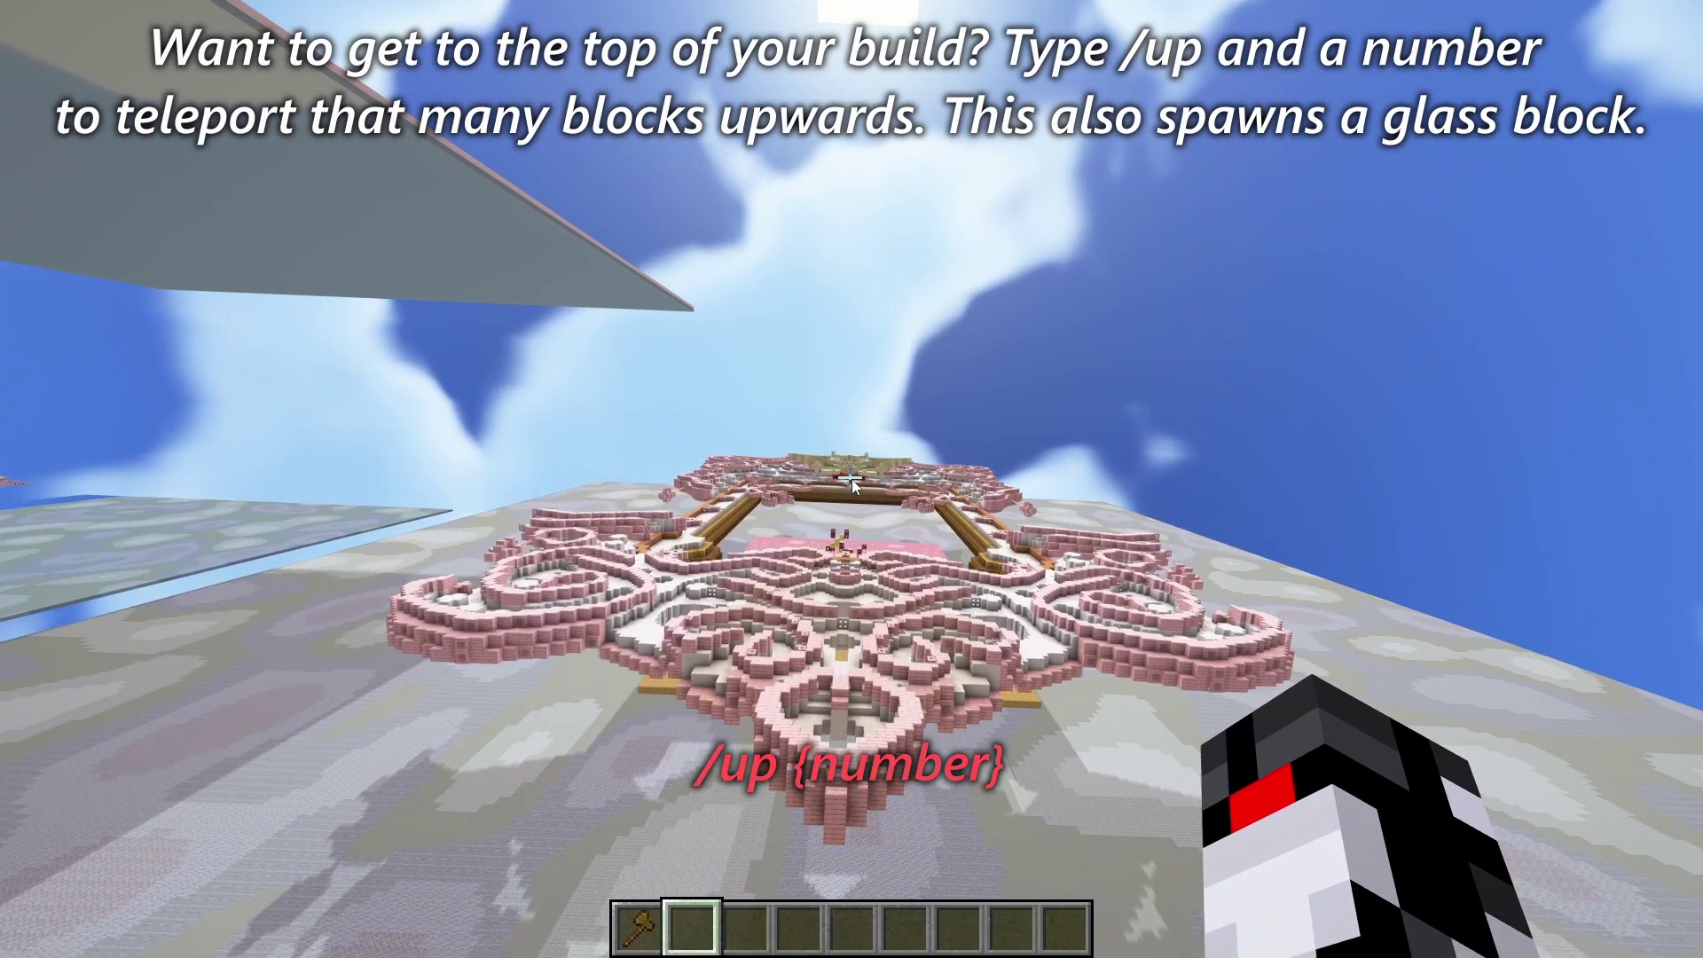
Teleport 180 blocks up with /up 180 and take the selection wand
text(/up)
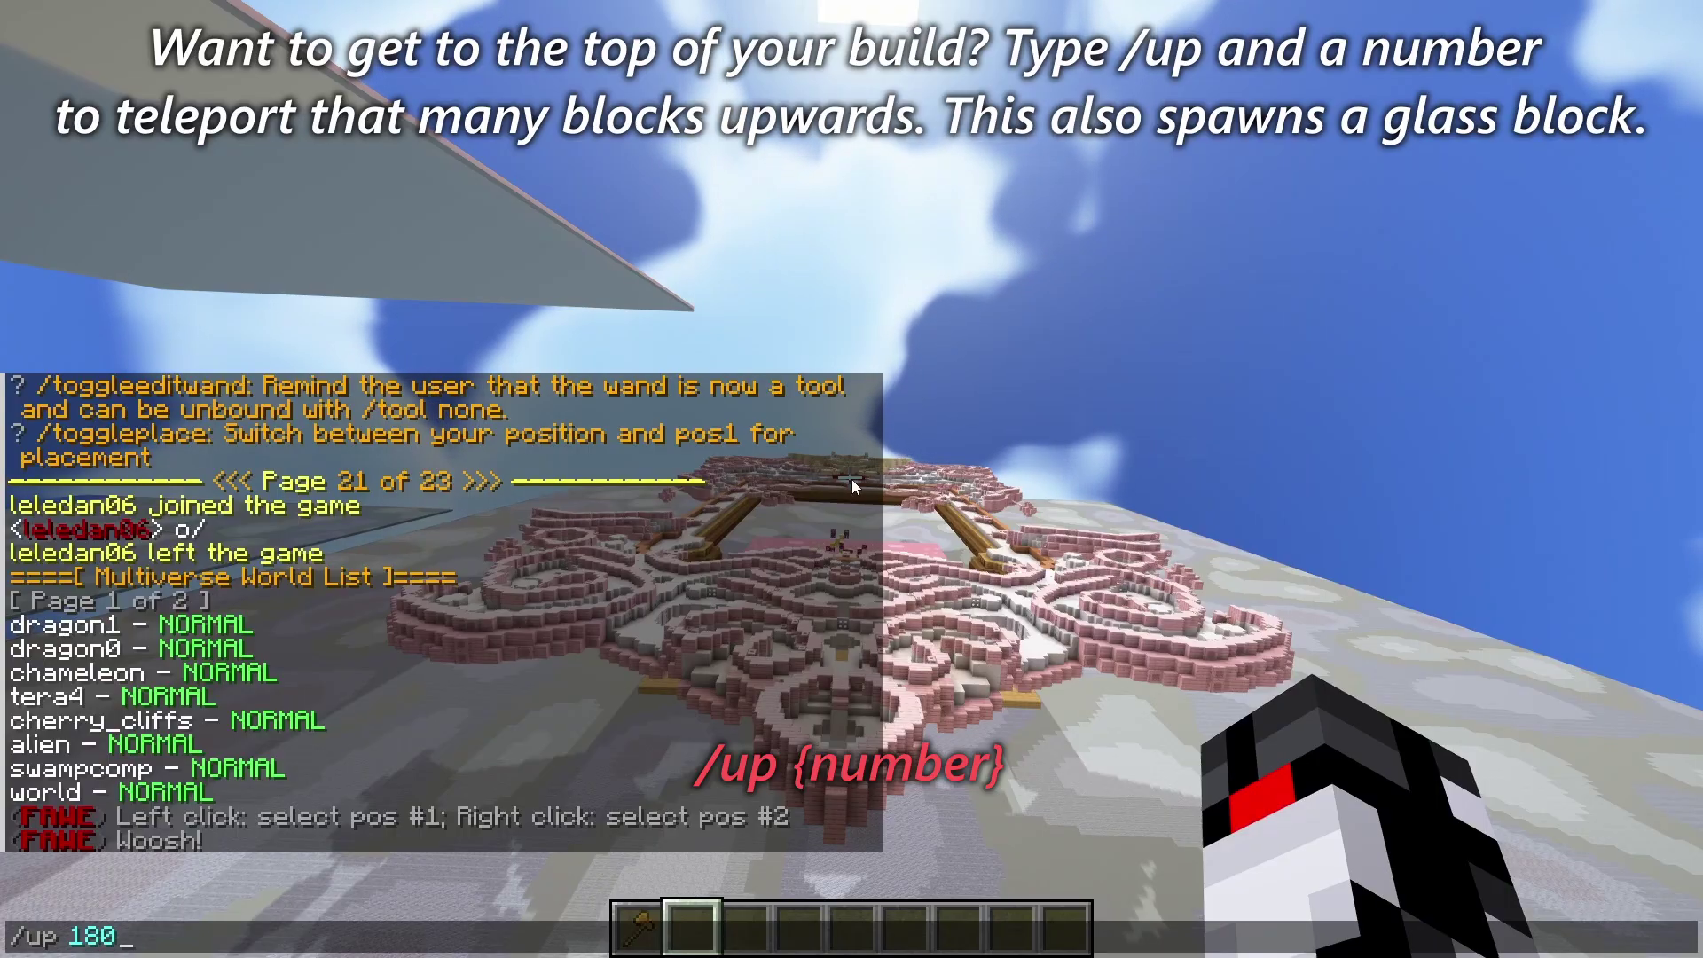
text( 180)
key(Return)
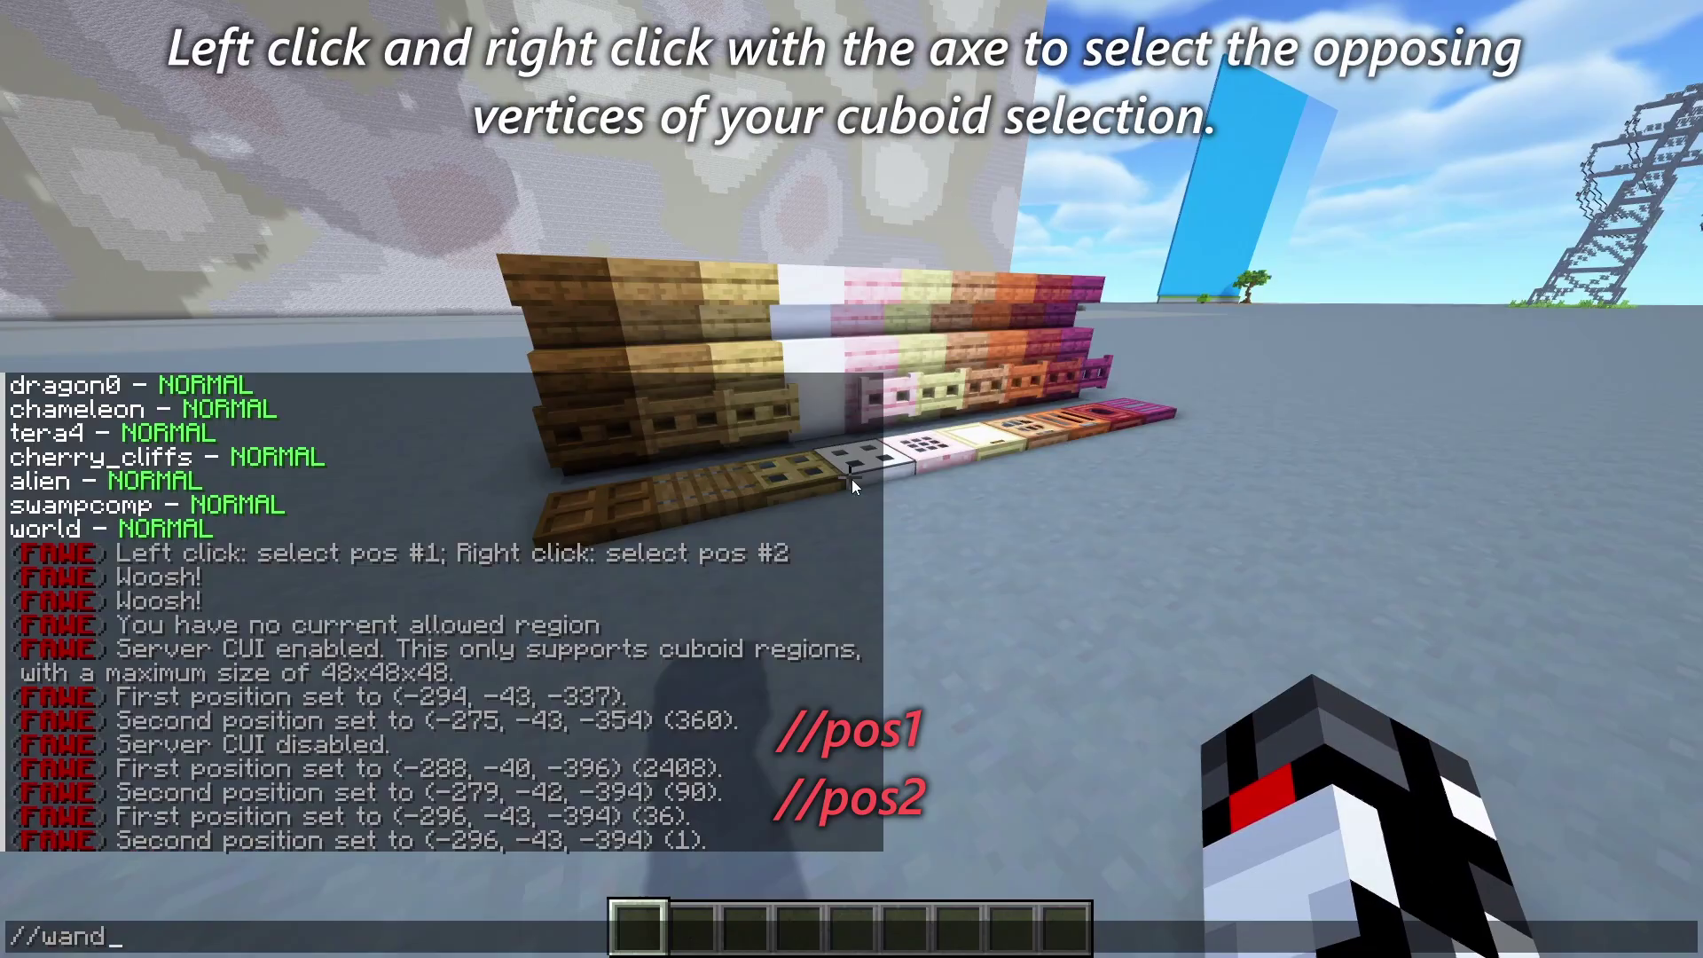
key(Return)
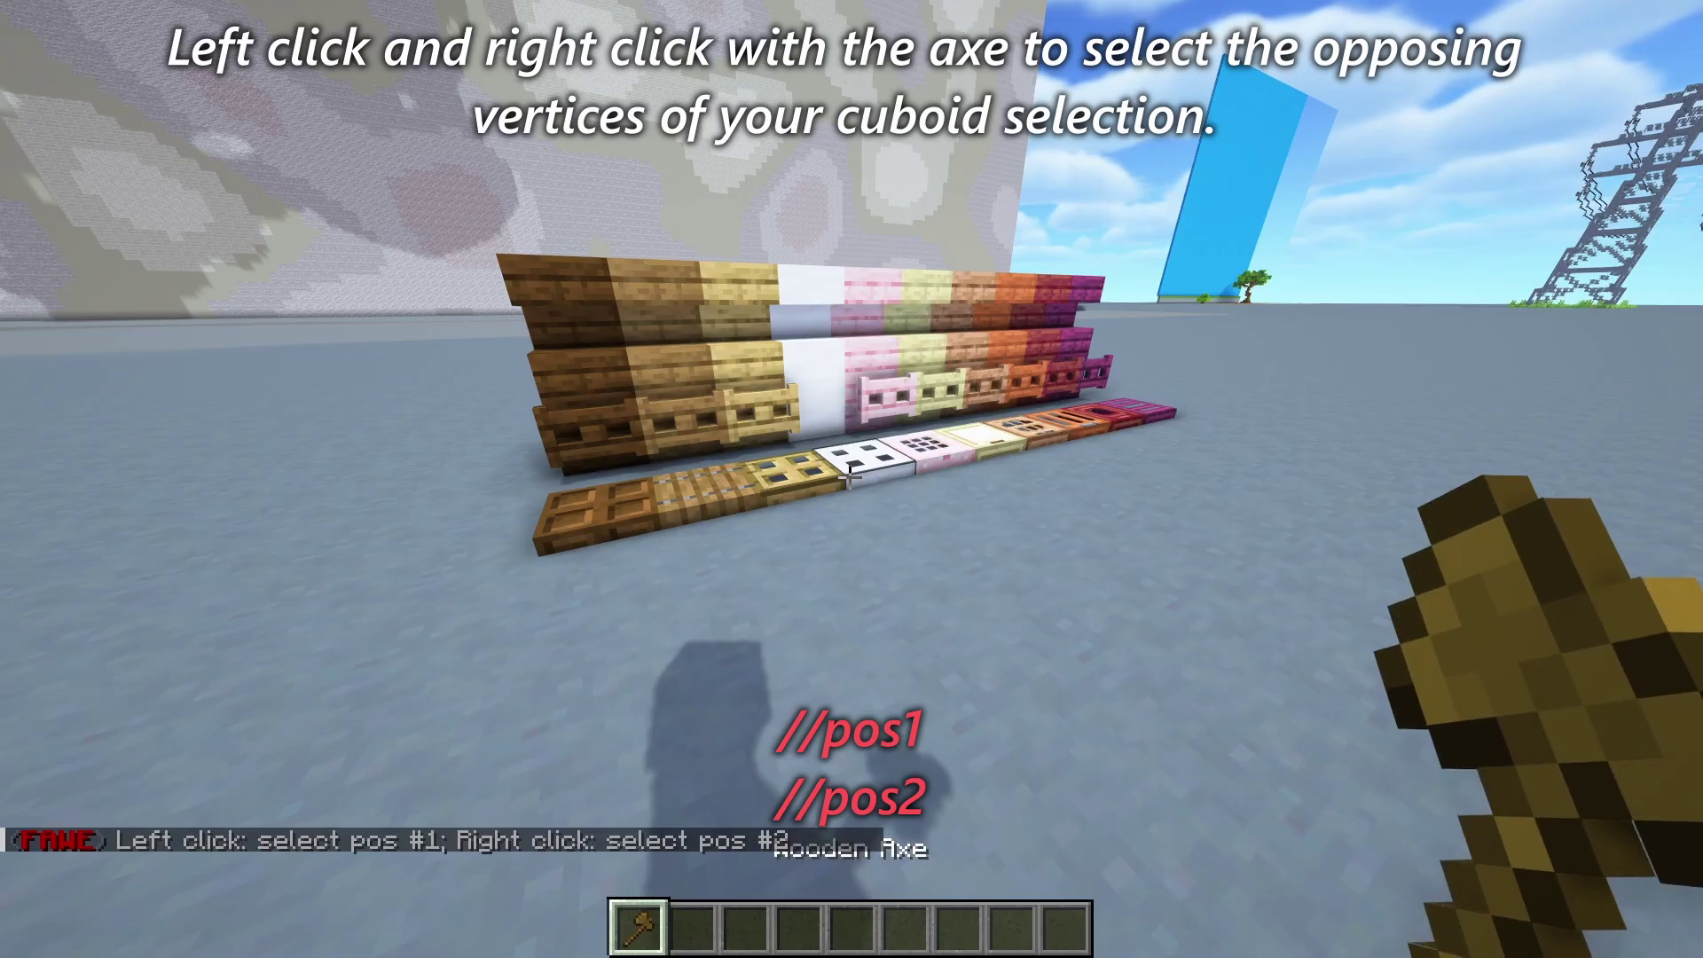
key(w)
Set cuboid corners on the wooden build with the wand, then reset them via //pos1 and //2
click(847, 478)
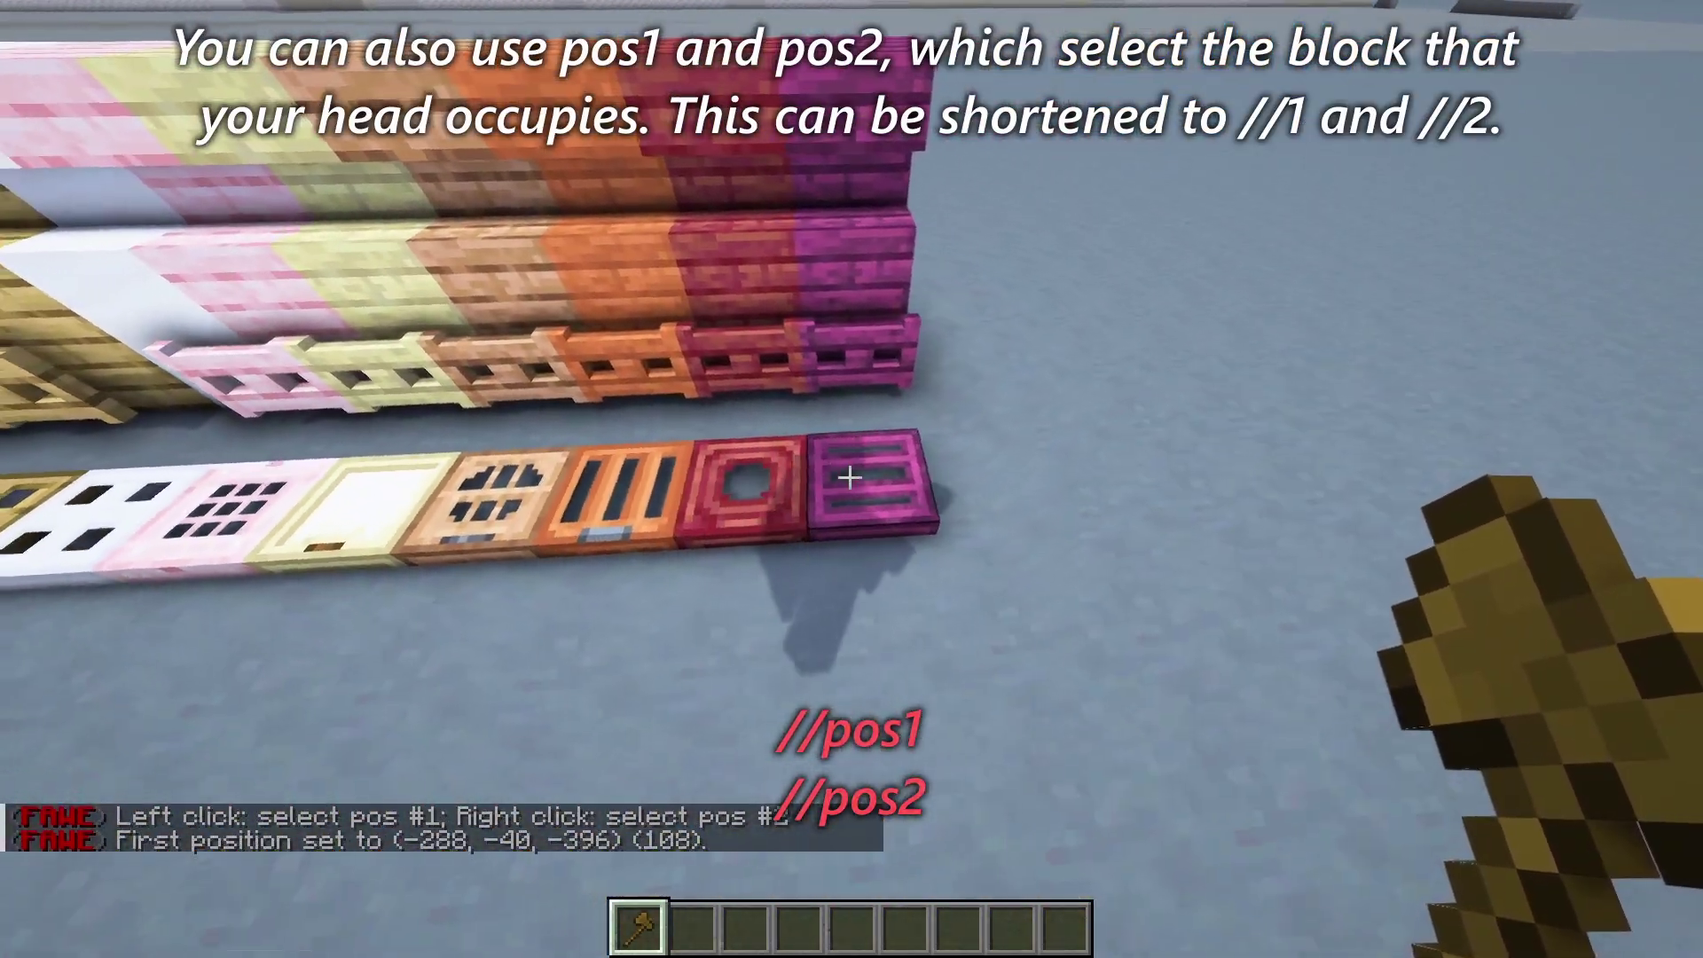
right_click(851, 479)
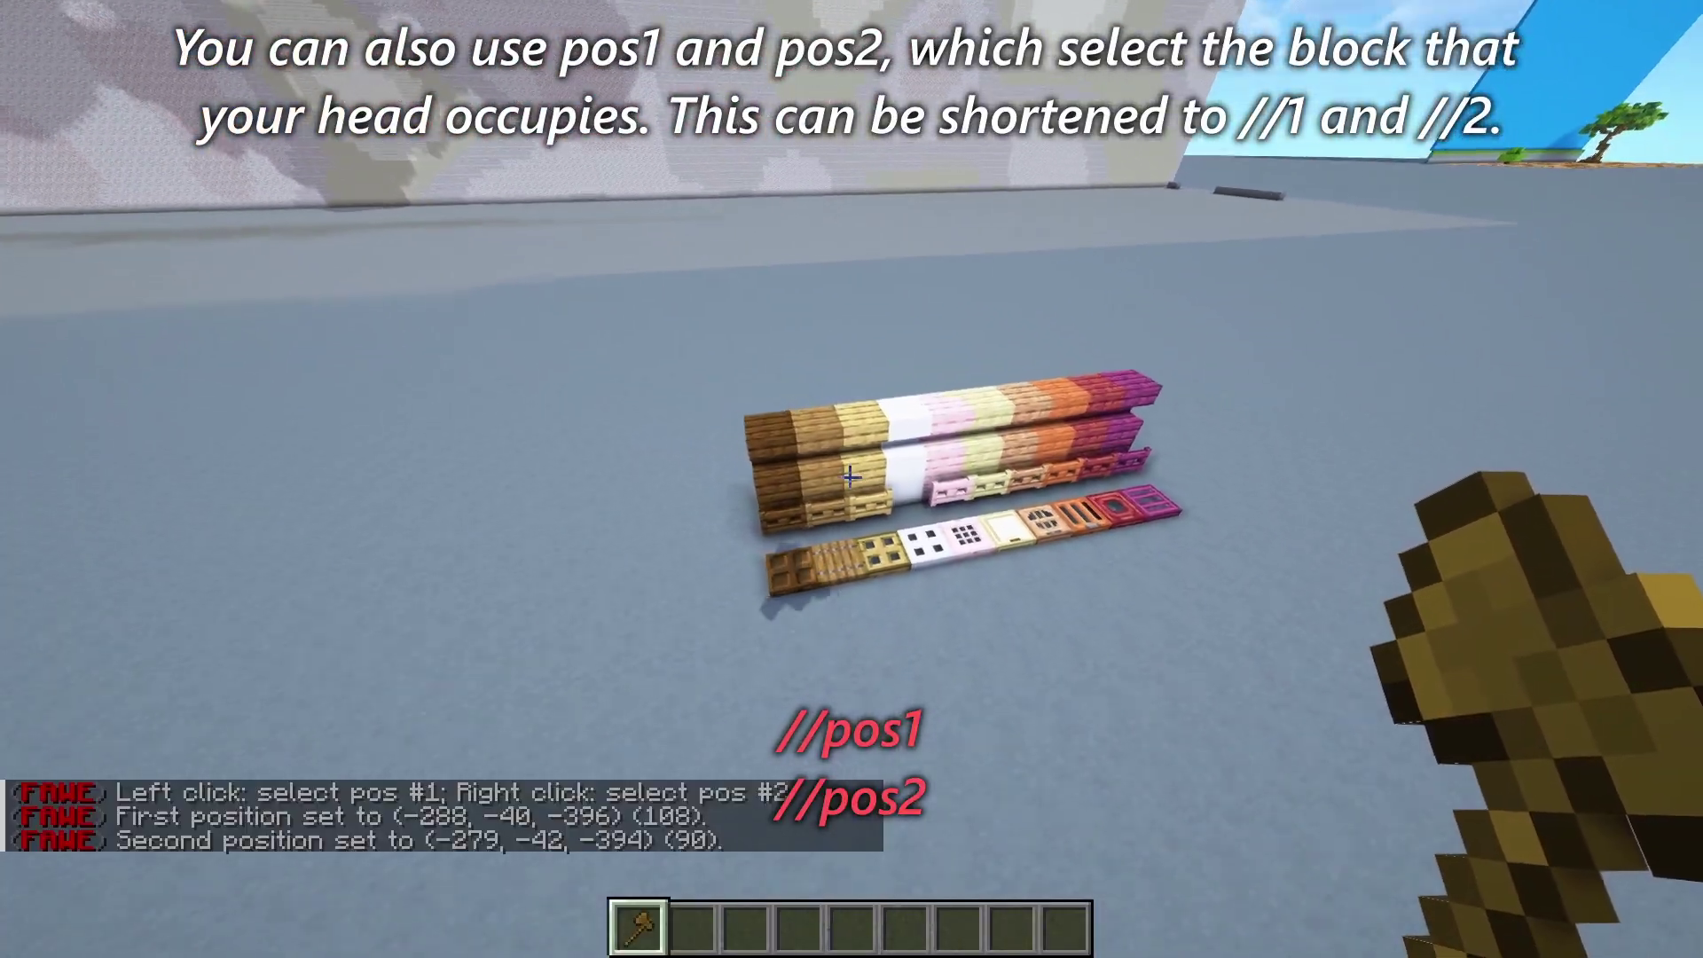
key(slash)
text(/pos1)
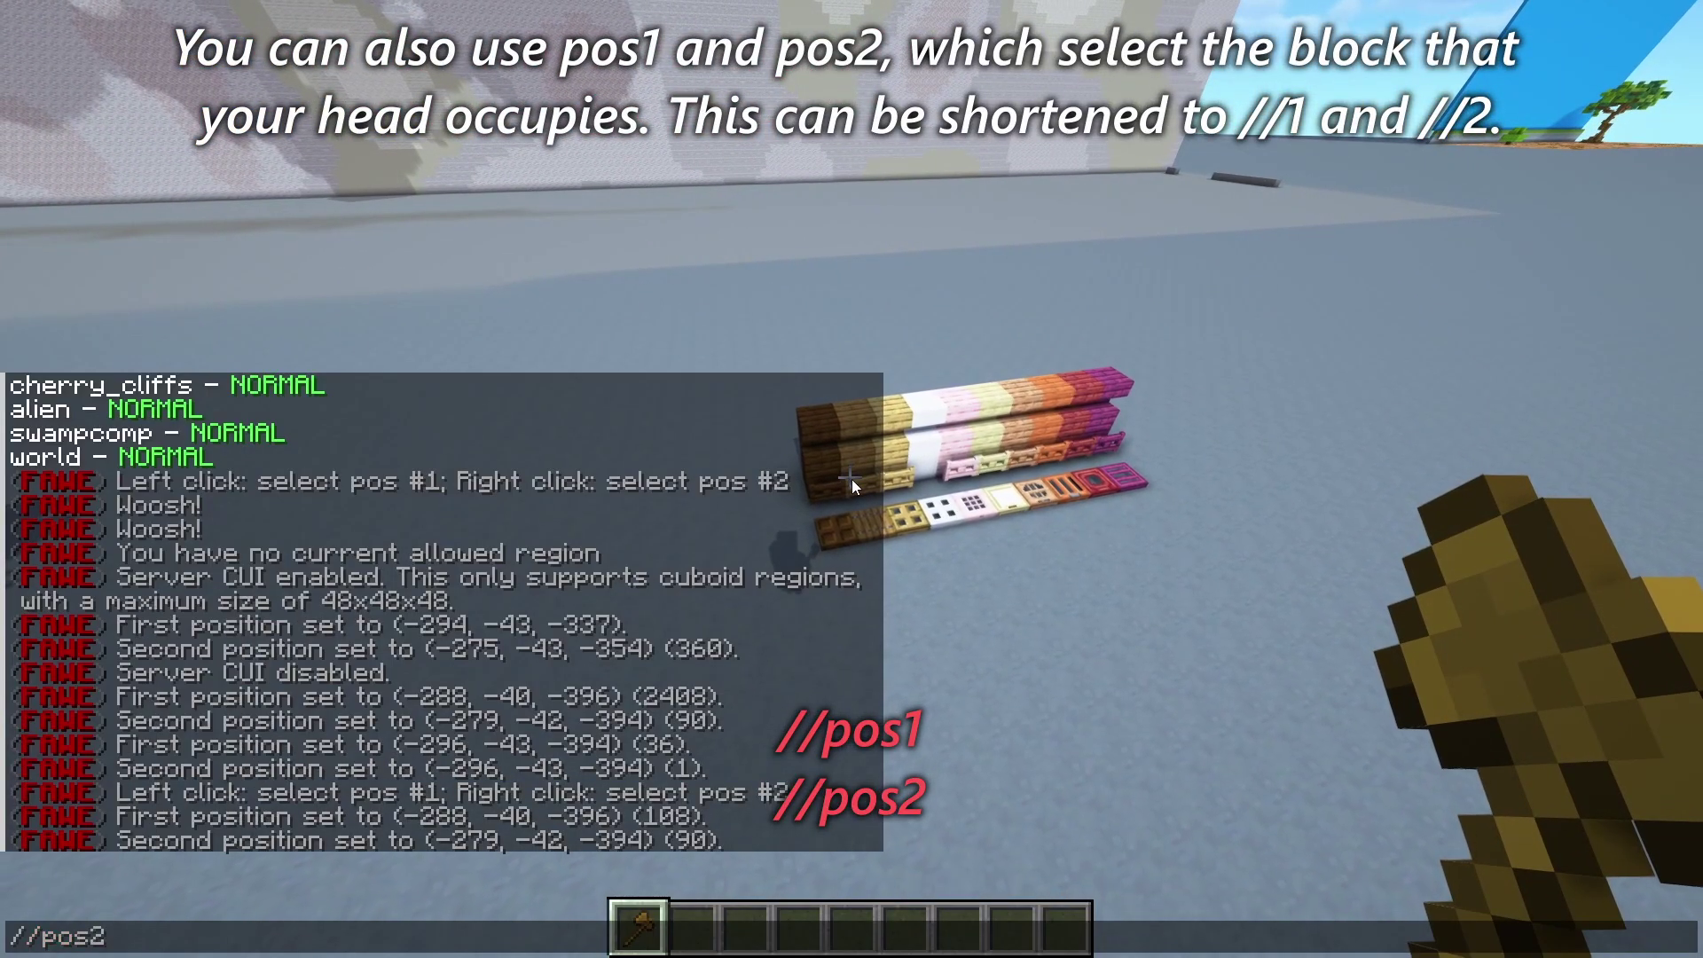
key(Return)
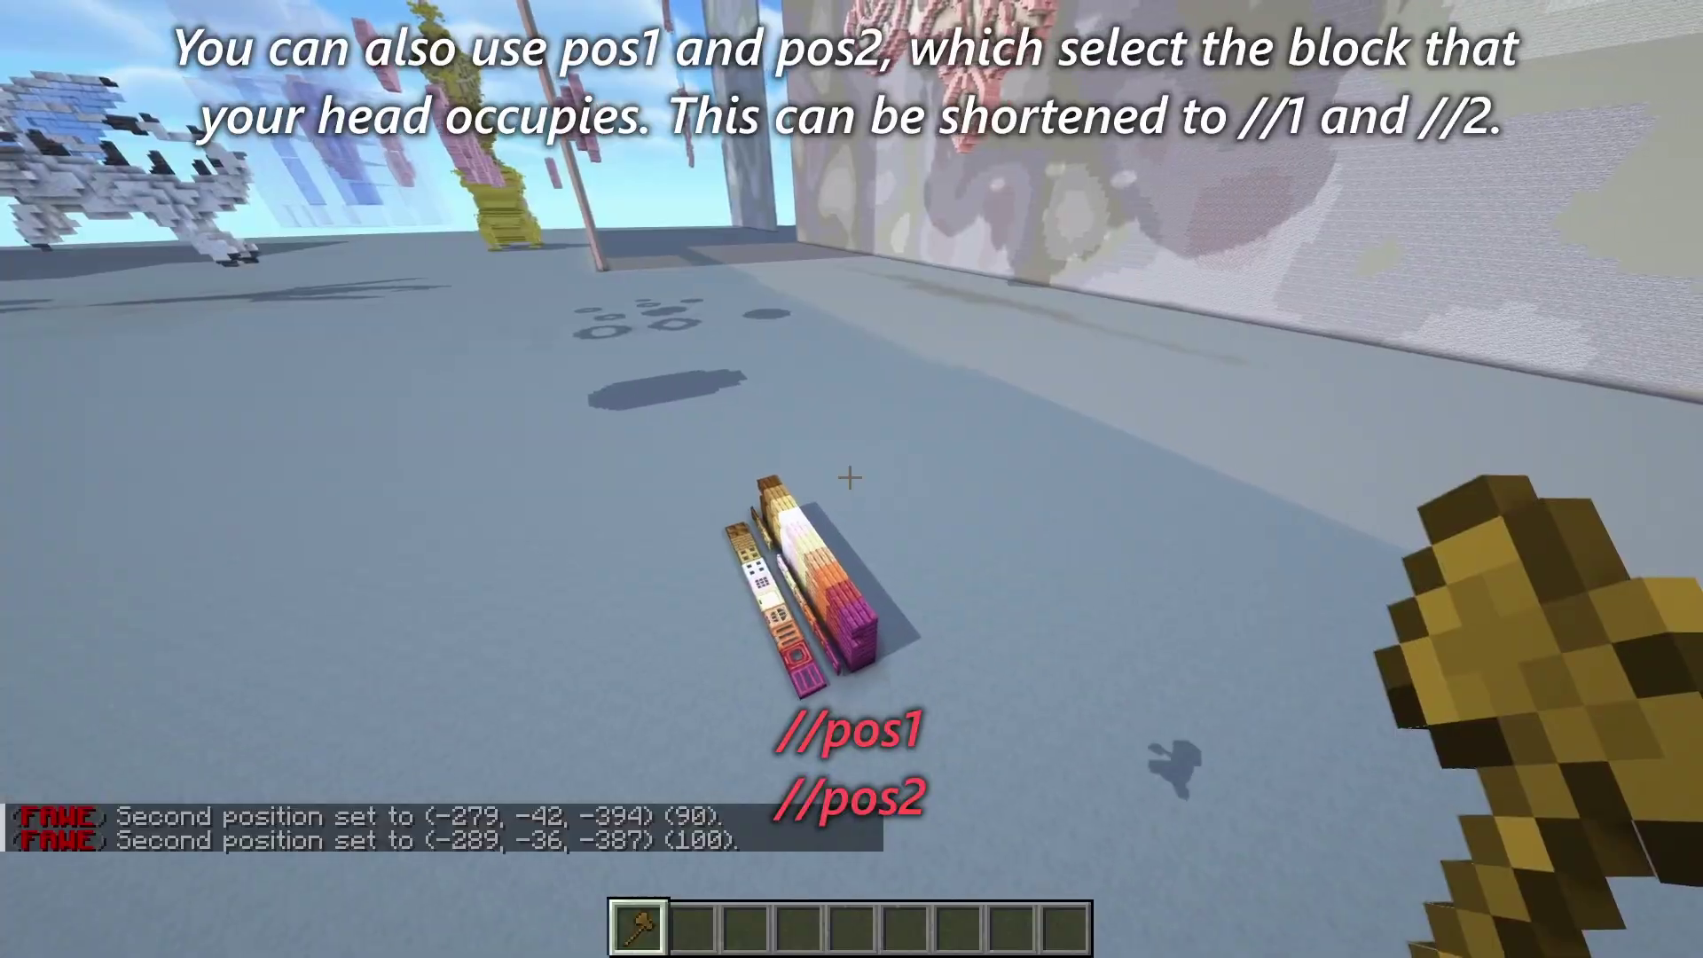
key(slash)
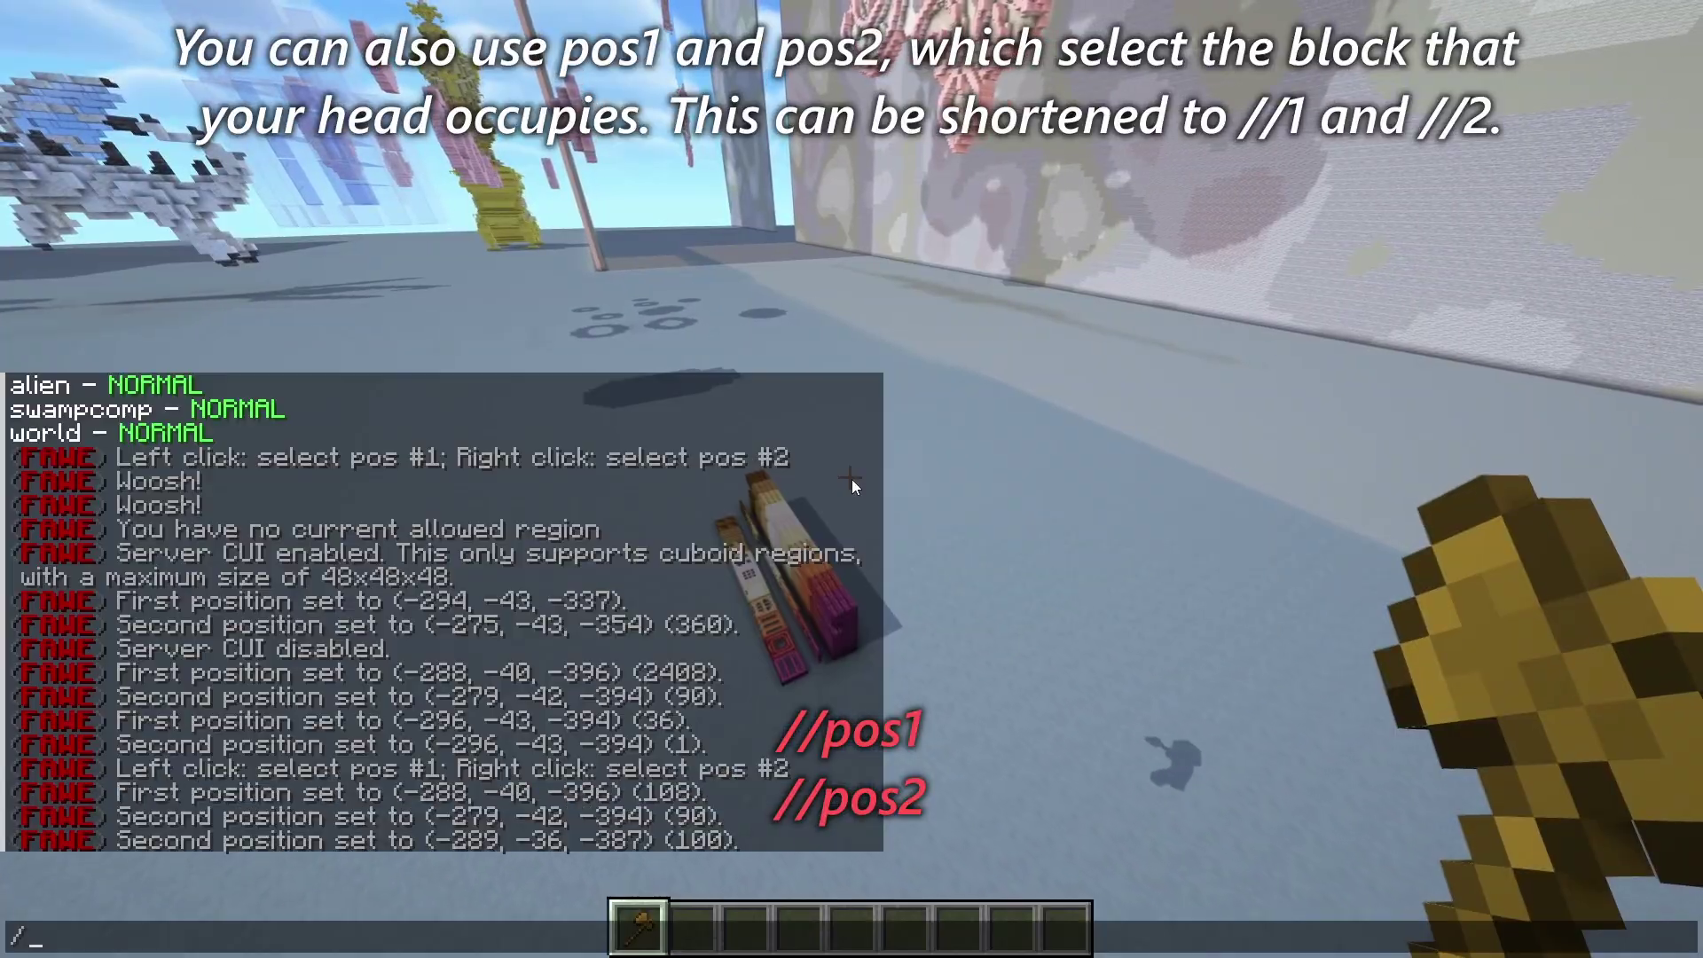
text(/2)
key(Return)
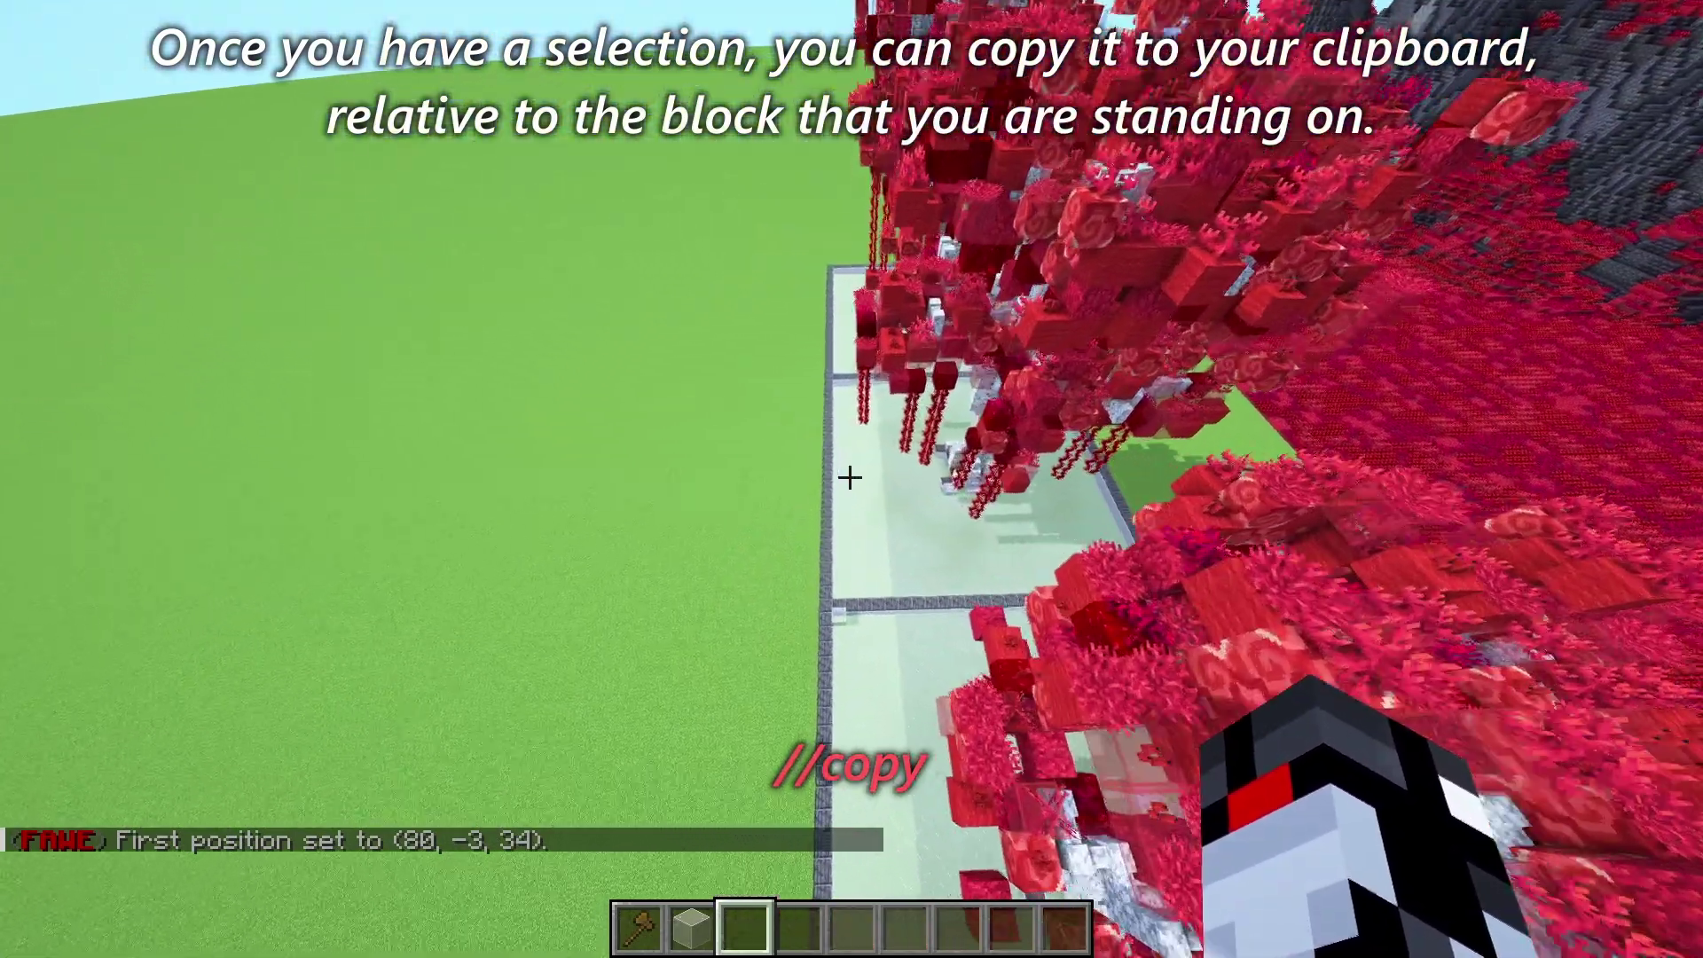
Select the red-leaved birch tree, copy it and paste it into the crimson landscape
key(2)
key(1)
right_click(849, 479)
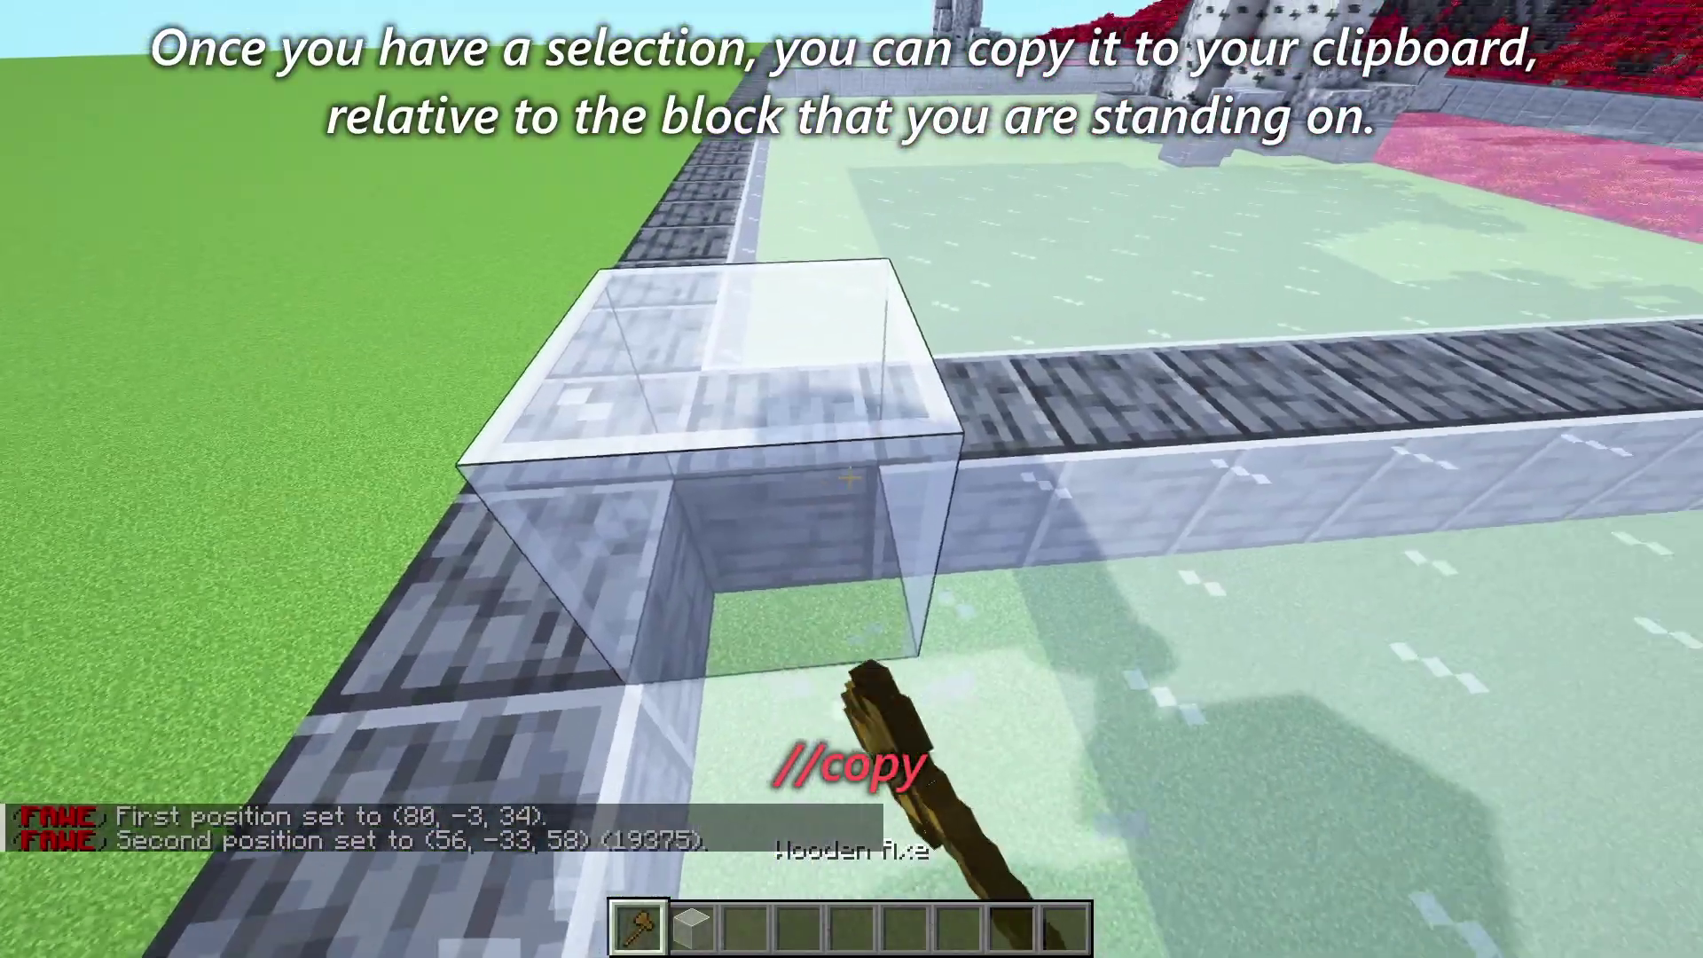
key(4)
key(slash)
text(/copy)
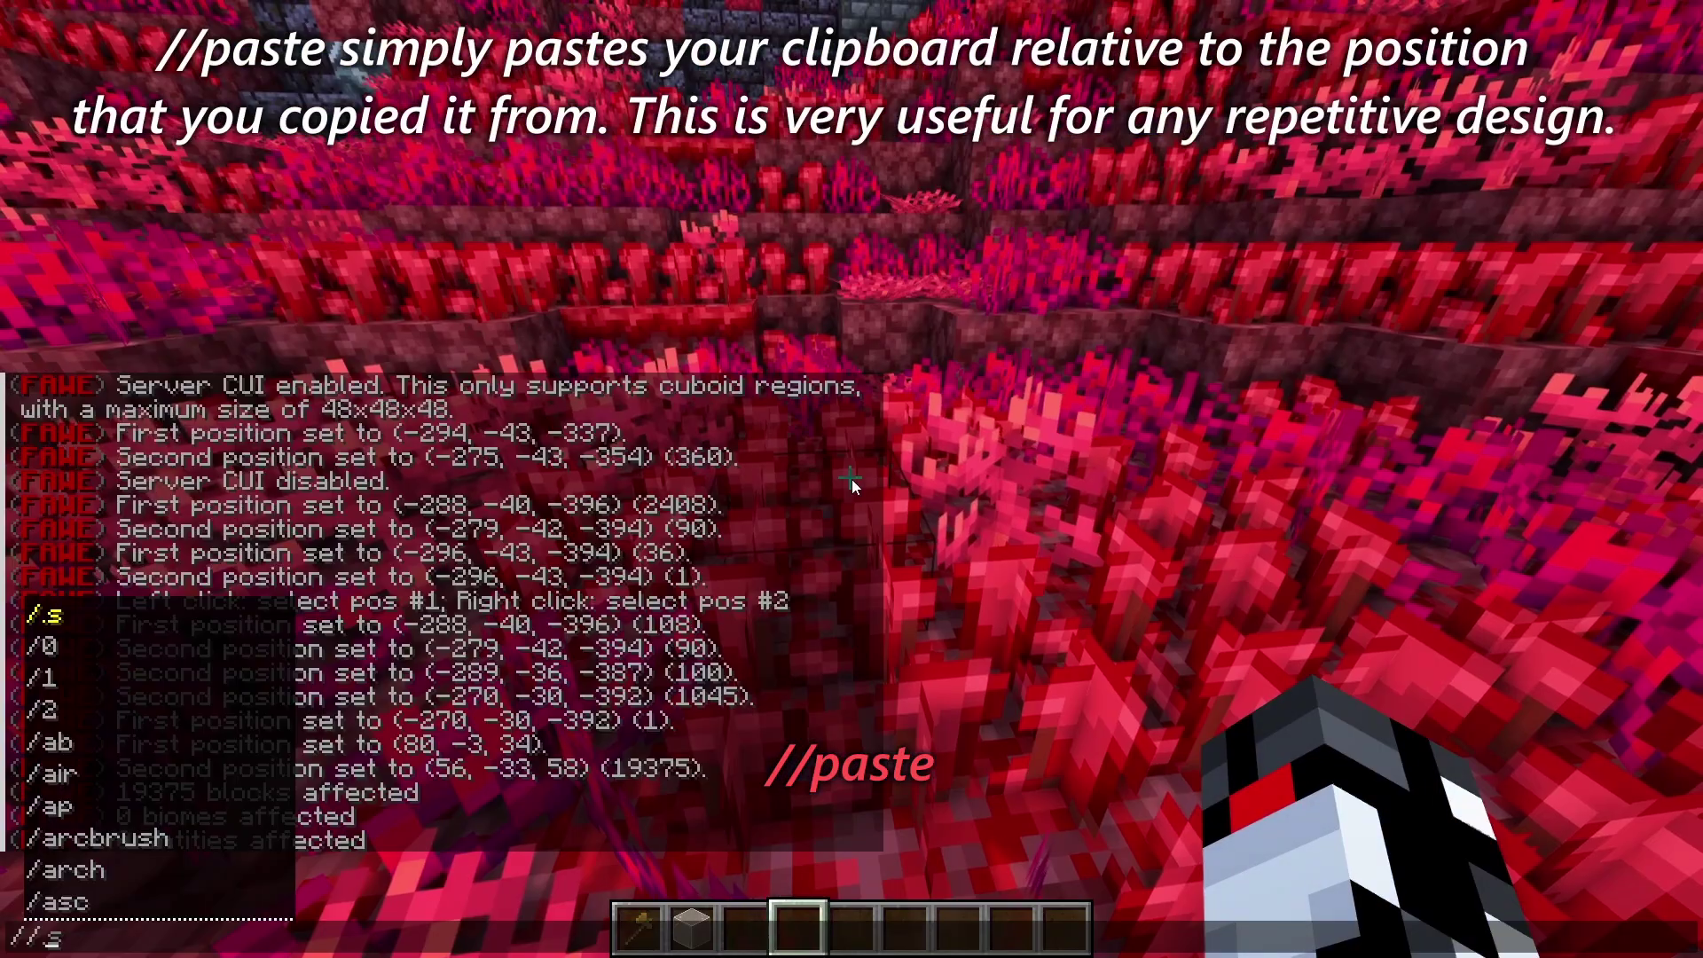
text(paste)
key(Return)
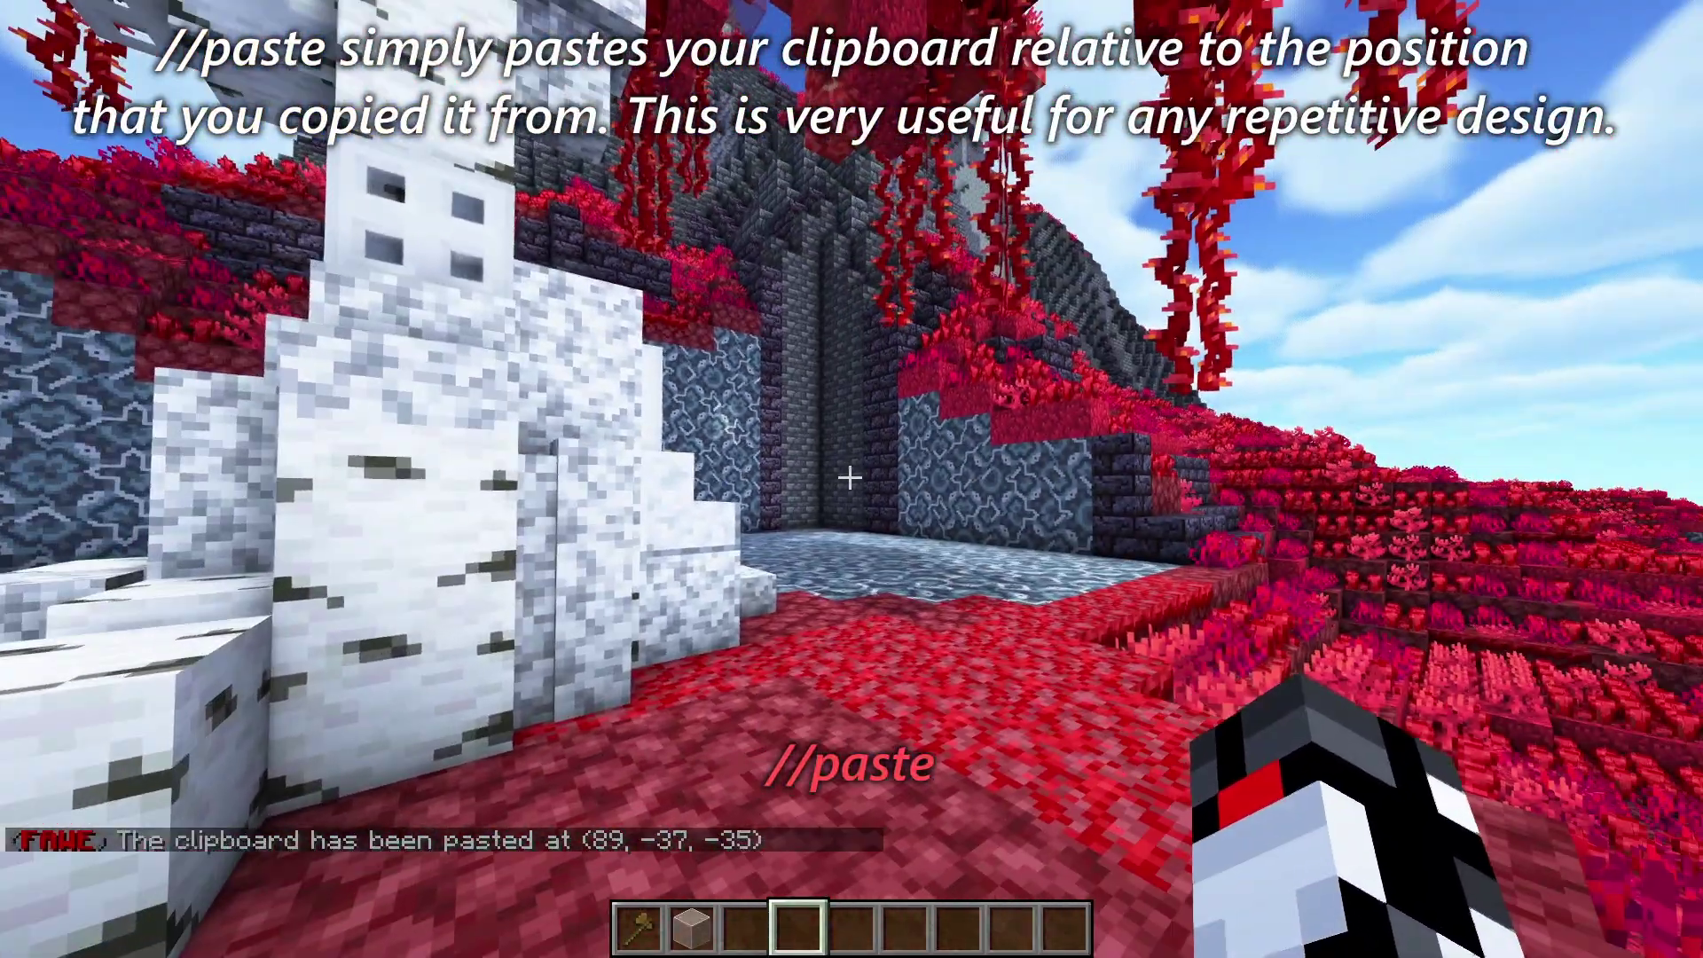
Undo the air-filled paste, re-paste the tree with //paste -a, and hide the HUD
key(slash)
text(/s)
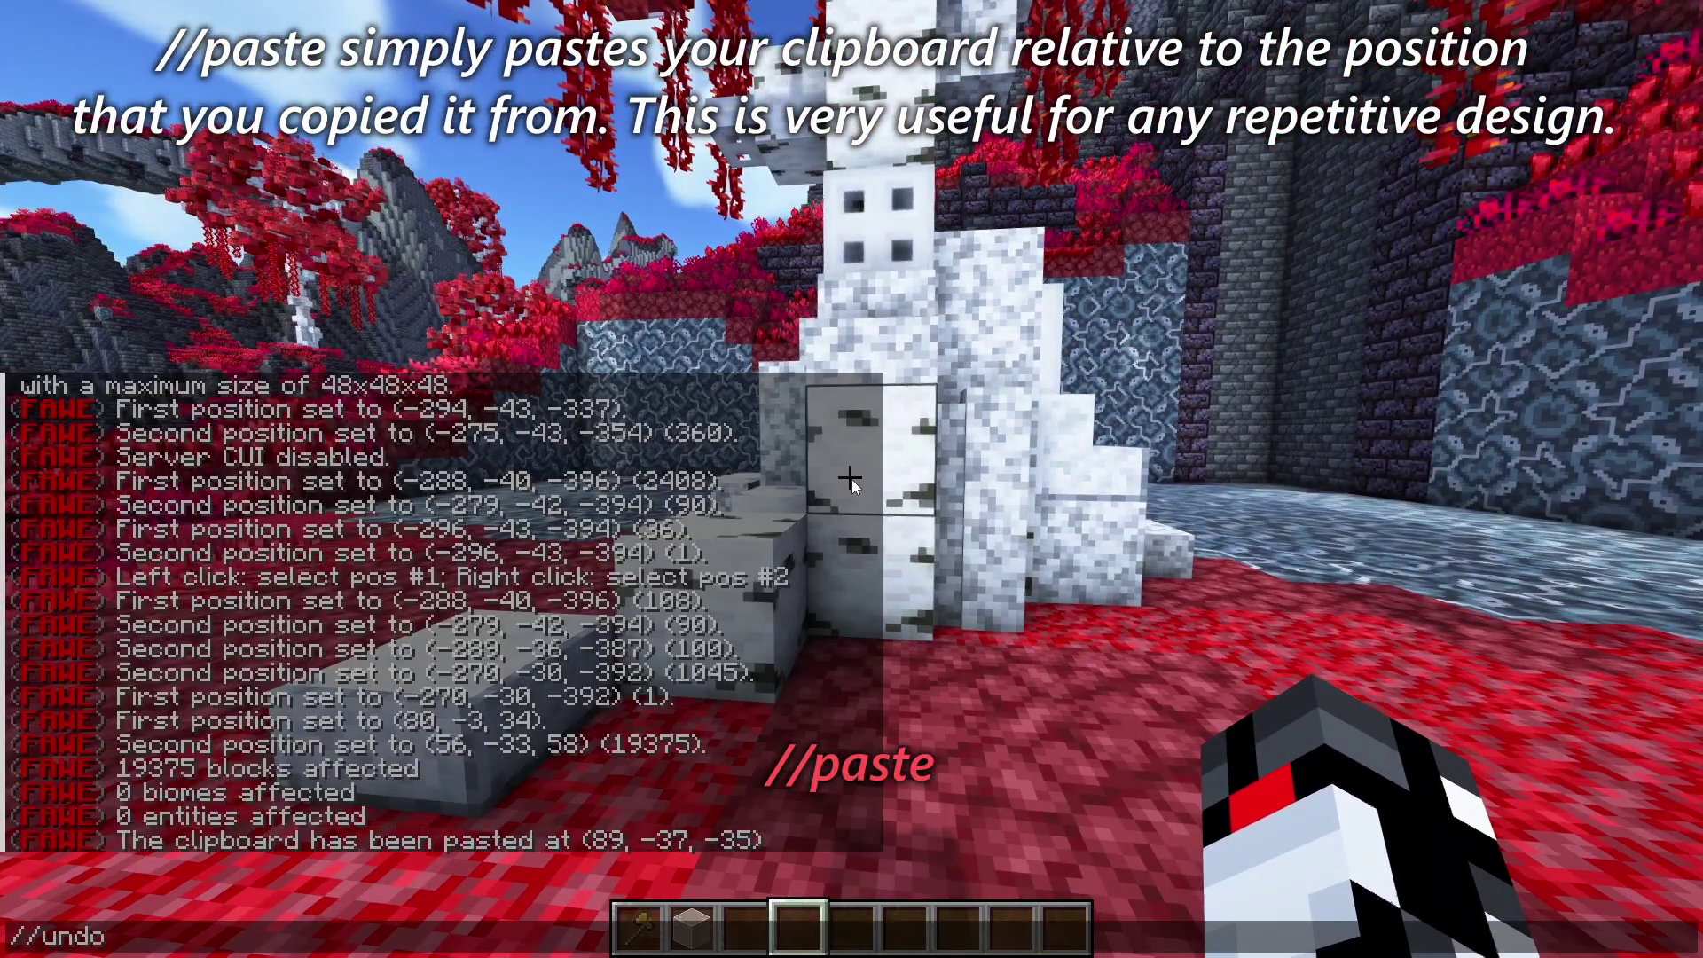
key(Return)
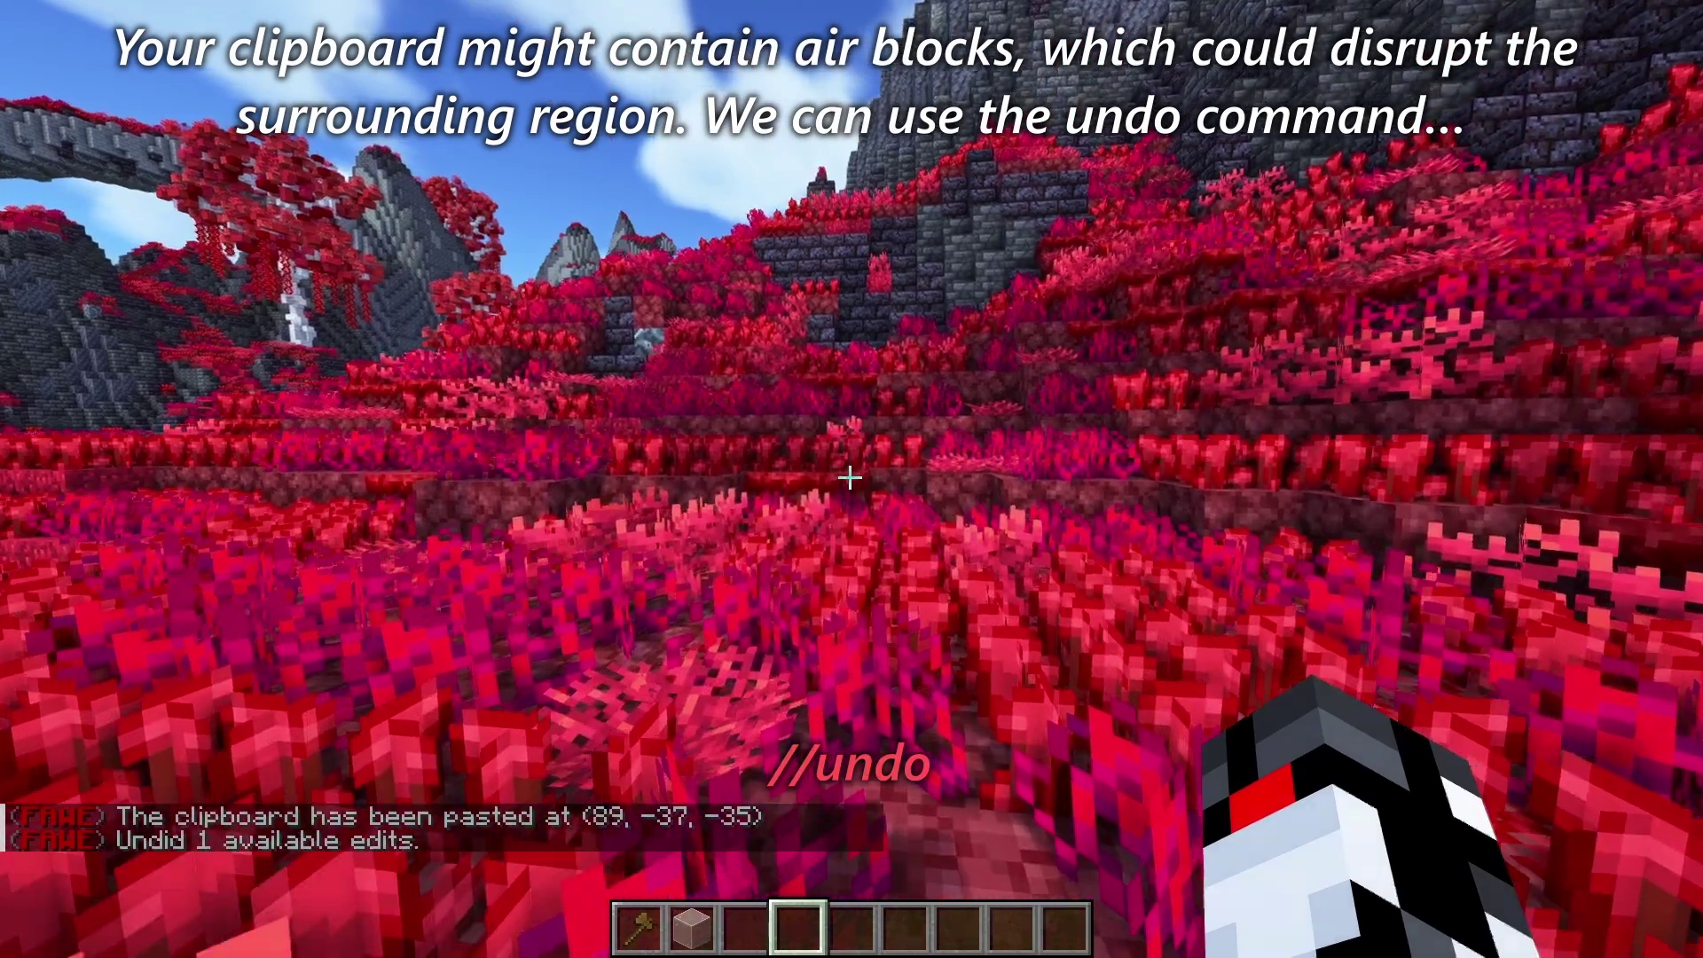
key(t)
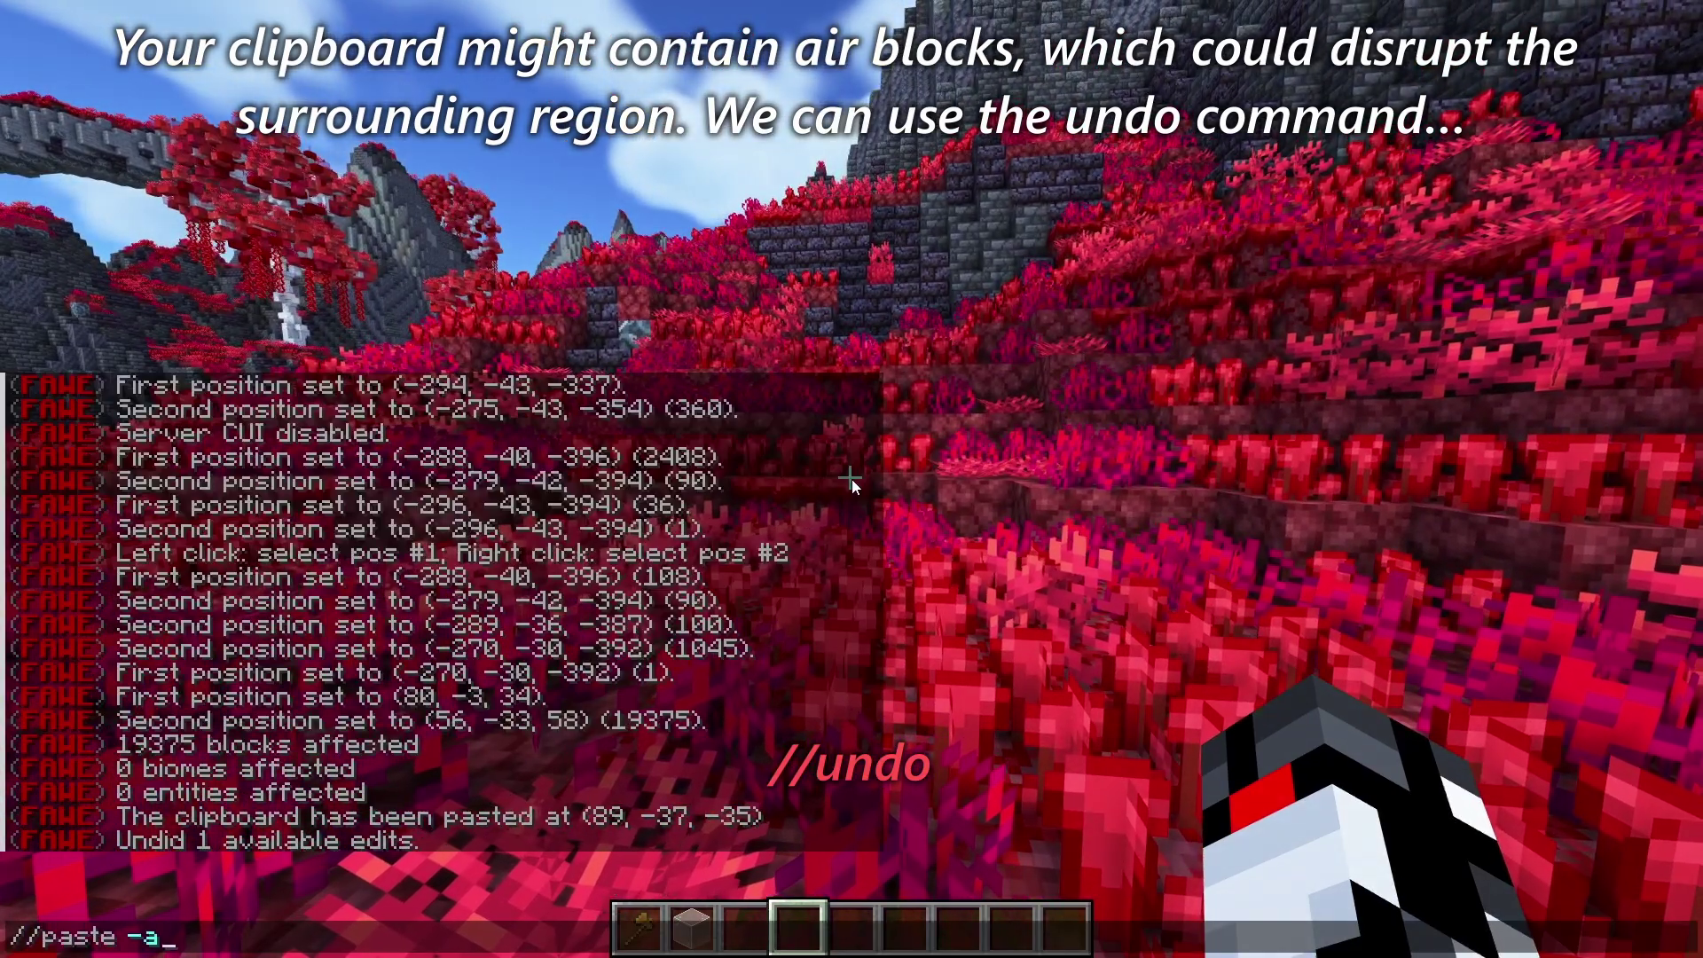
key(Return)
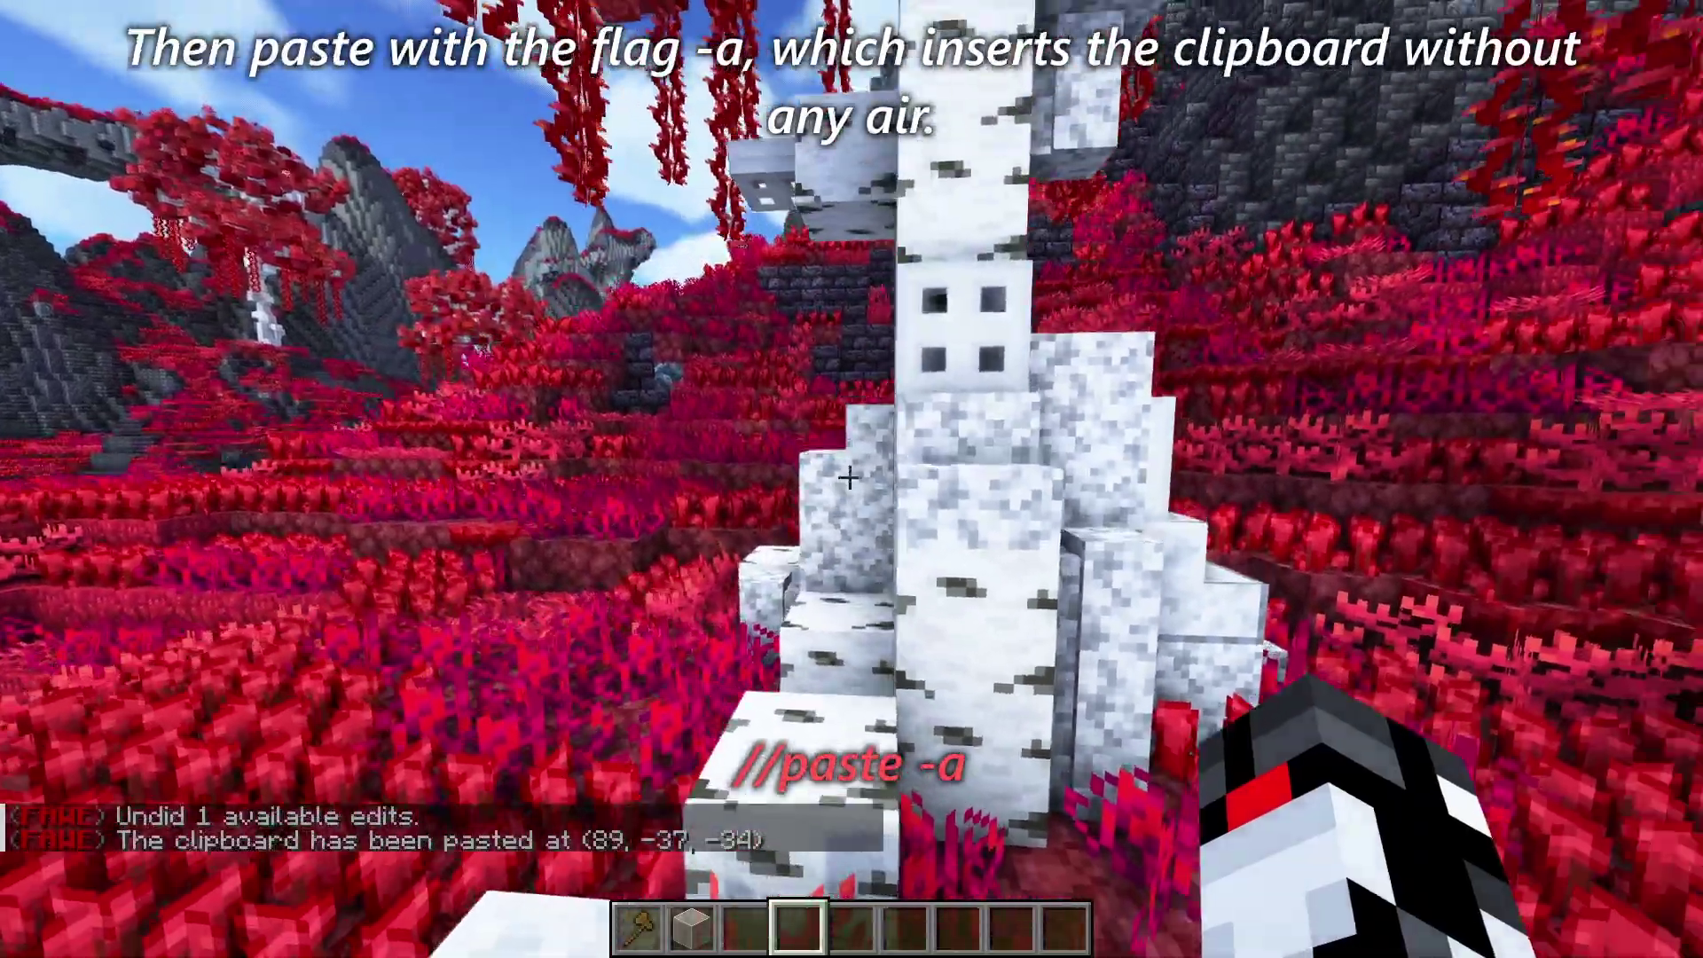
key(s)
key(F1)
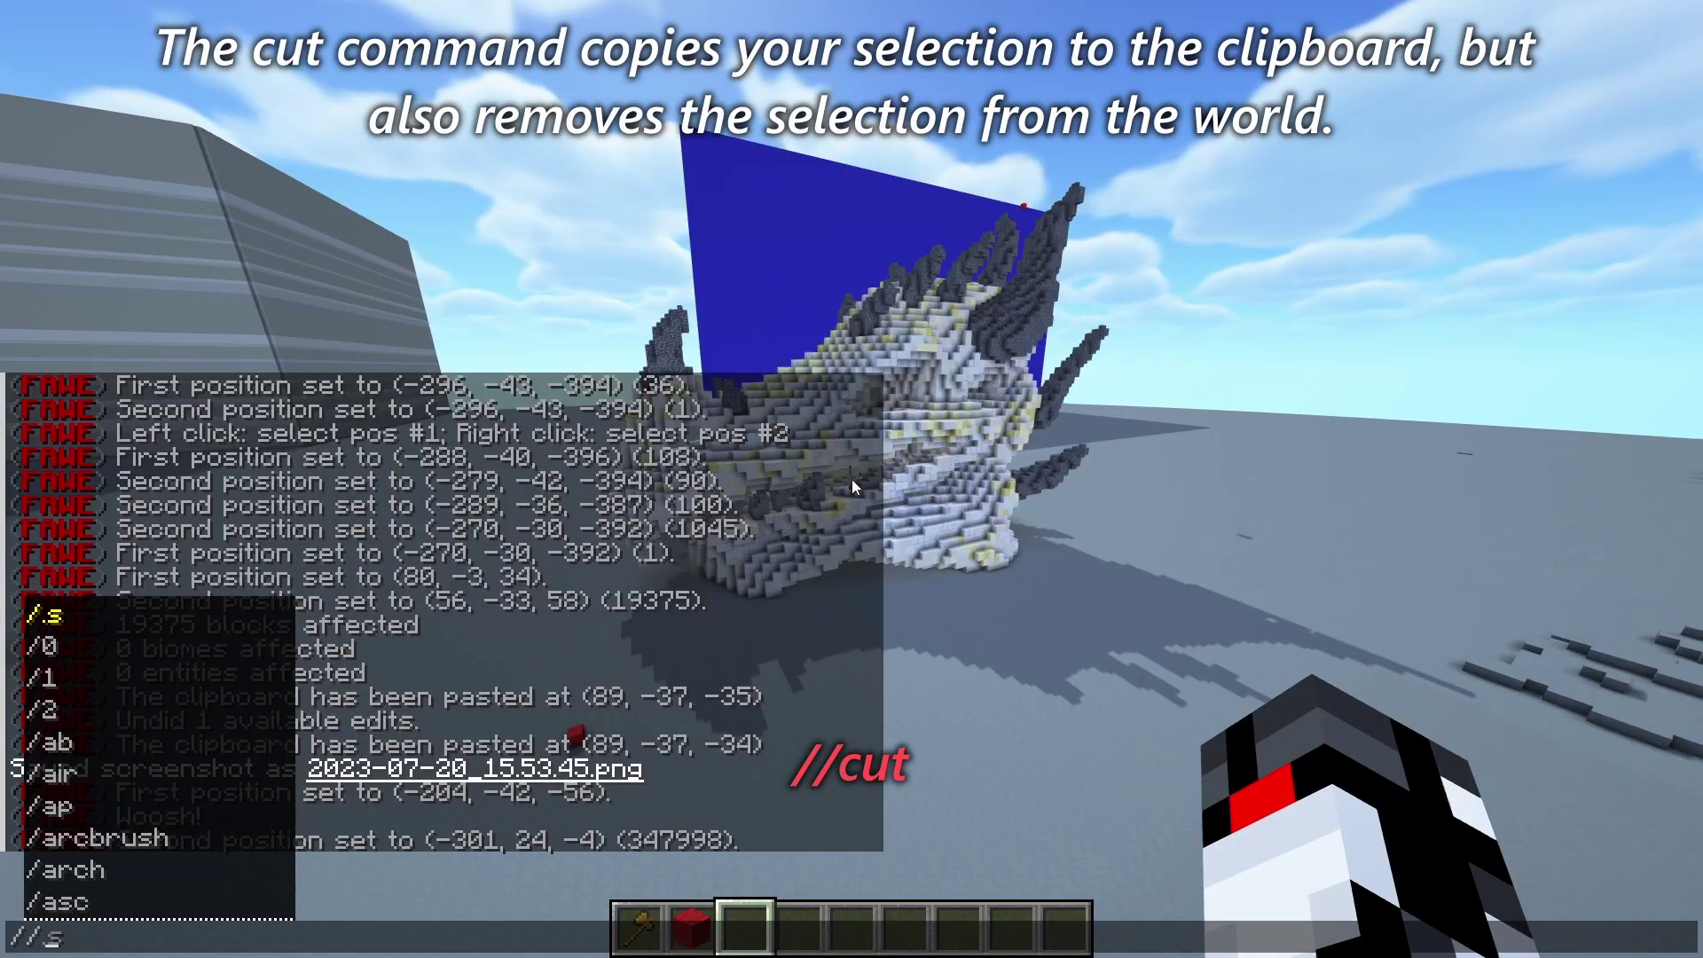
Cut the build out of the world with //cut and paste it back
text(cut)
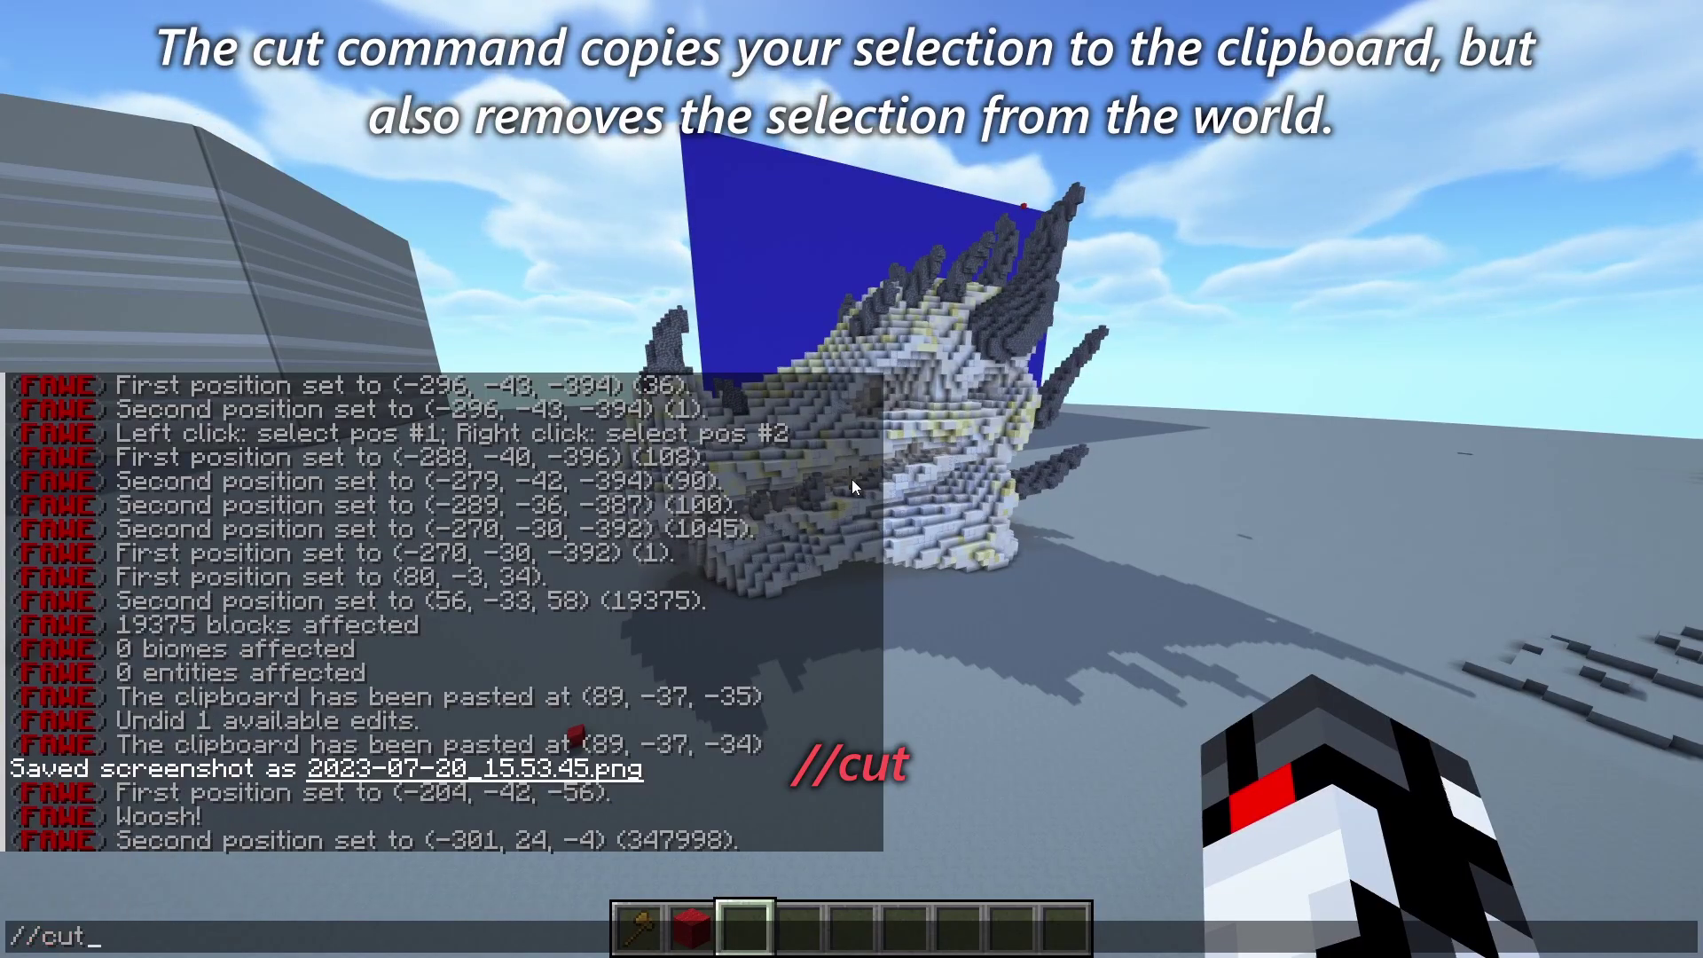
key(Return)
text(//paste)
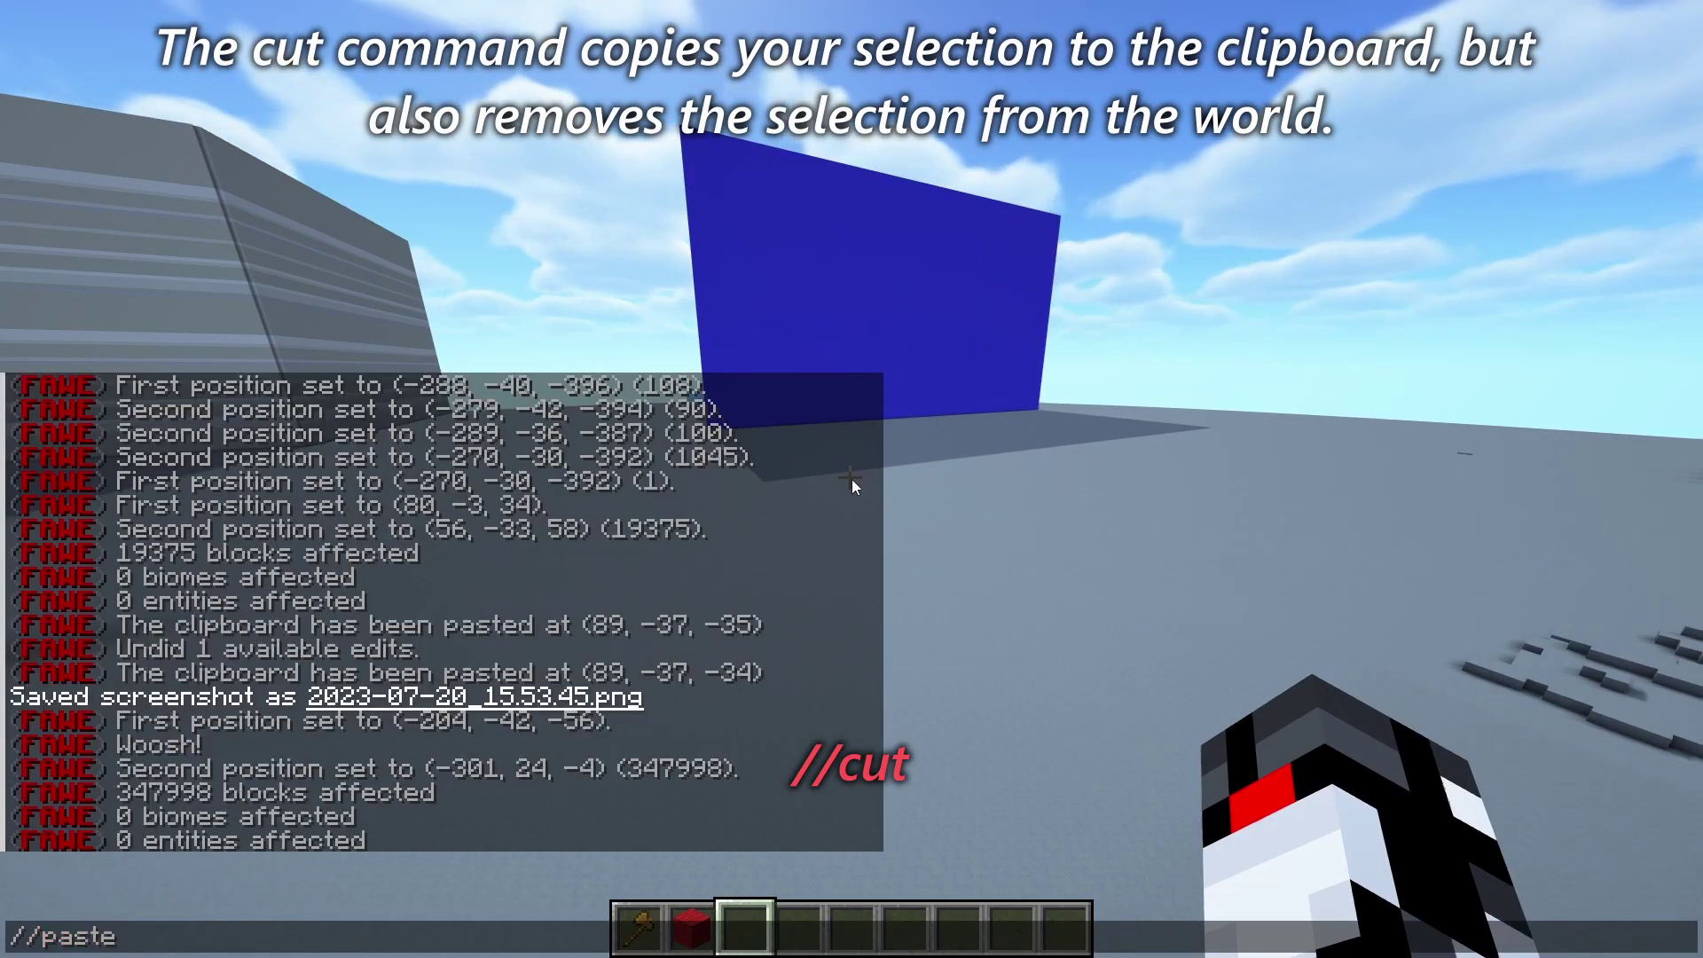
key(Return)
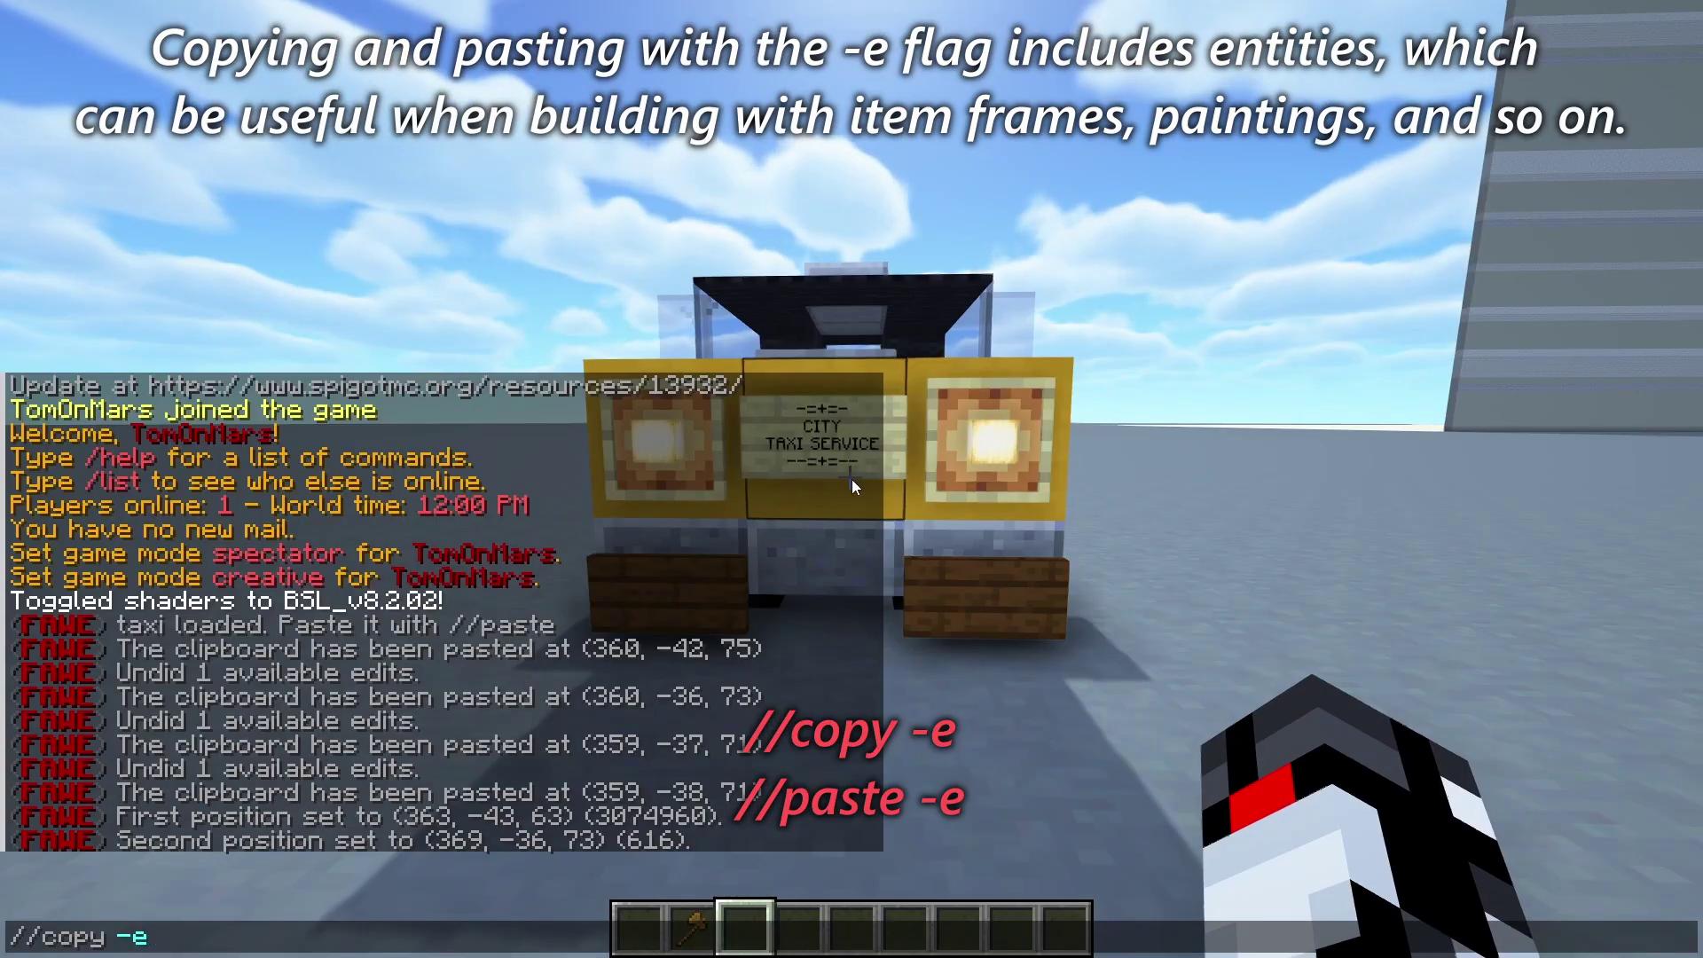
Copy the taxi with its entities and paste two copies using //paste -e
key(Return)
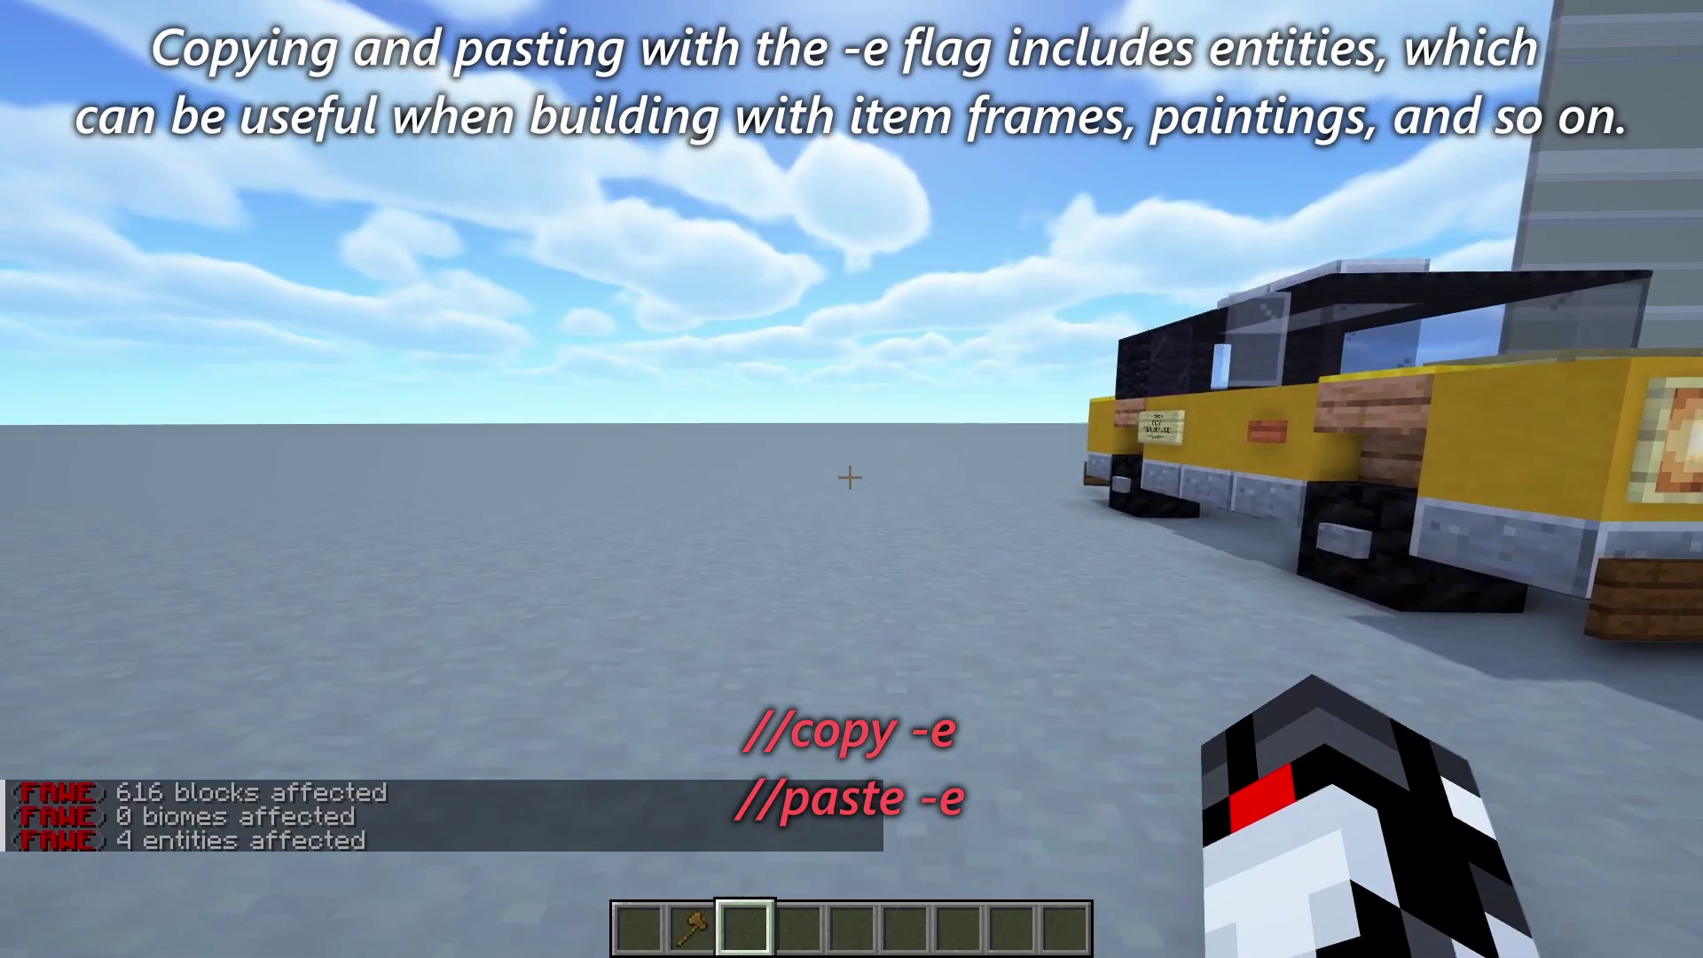
key(slash)
text(/paste -e)
key(Return)
key(t)
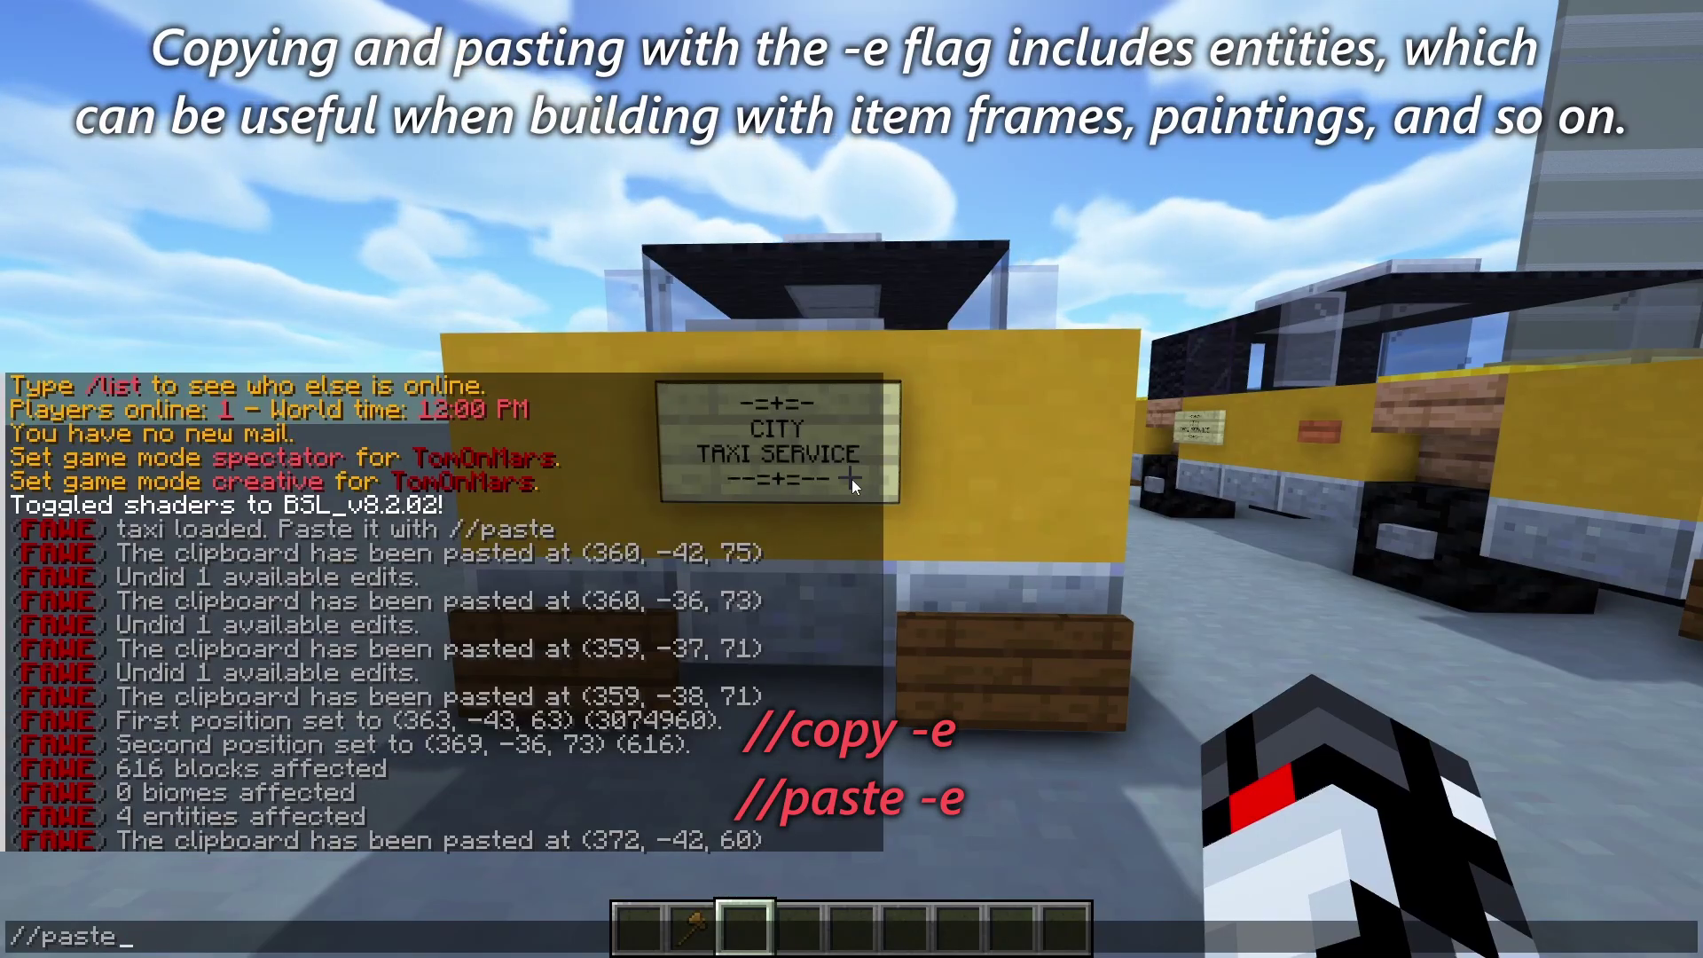
key(Return)
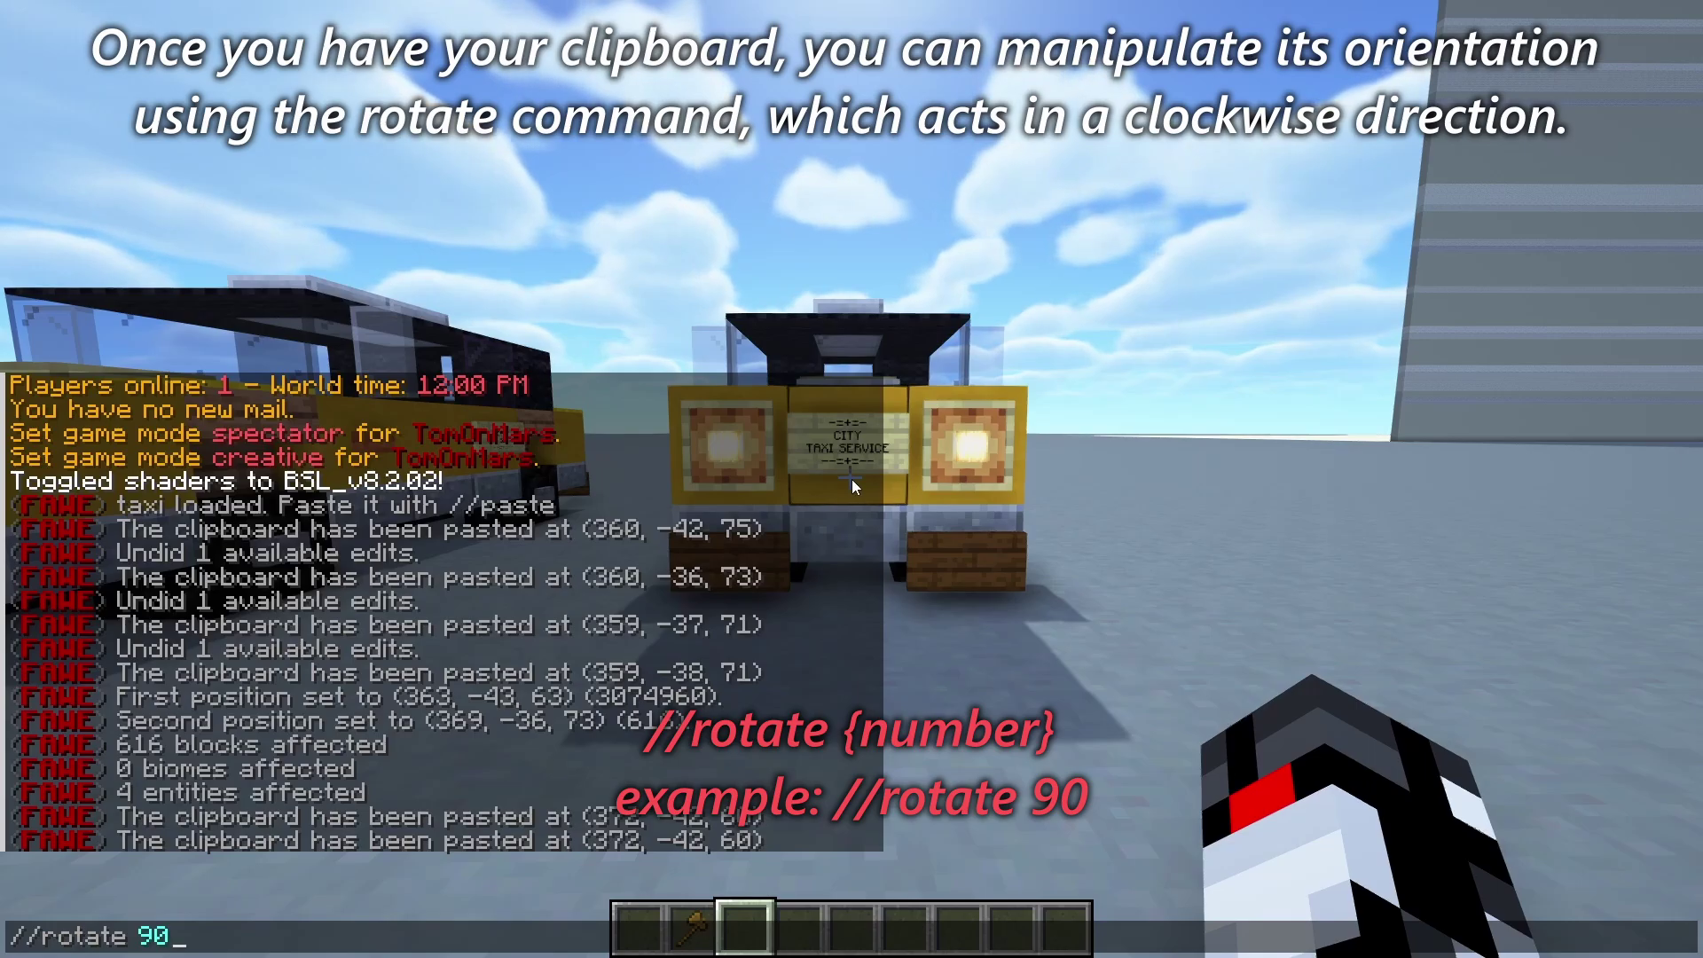
Rotate the clipboard car 90 degrees and paste it in front with //paste -a
key(Return)
key(slash)
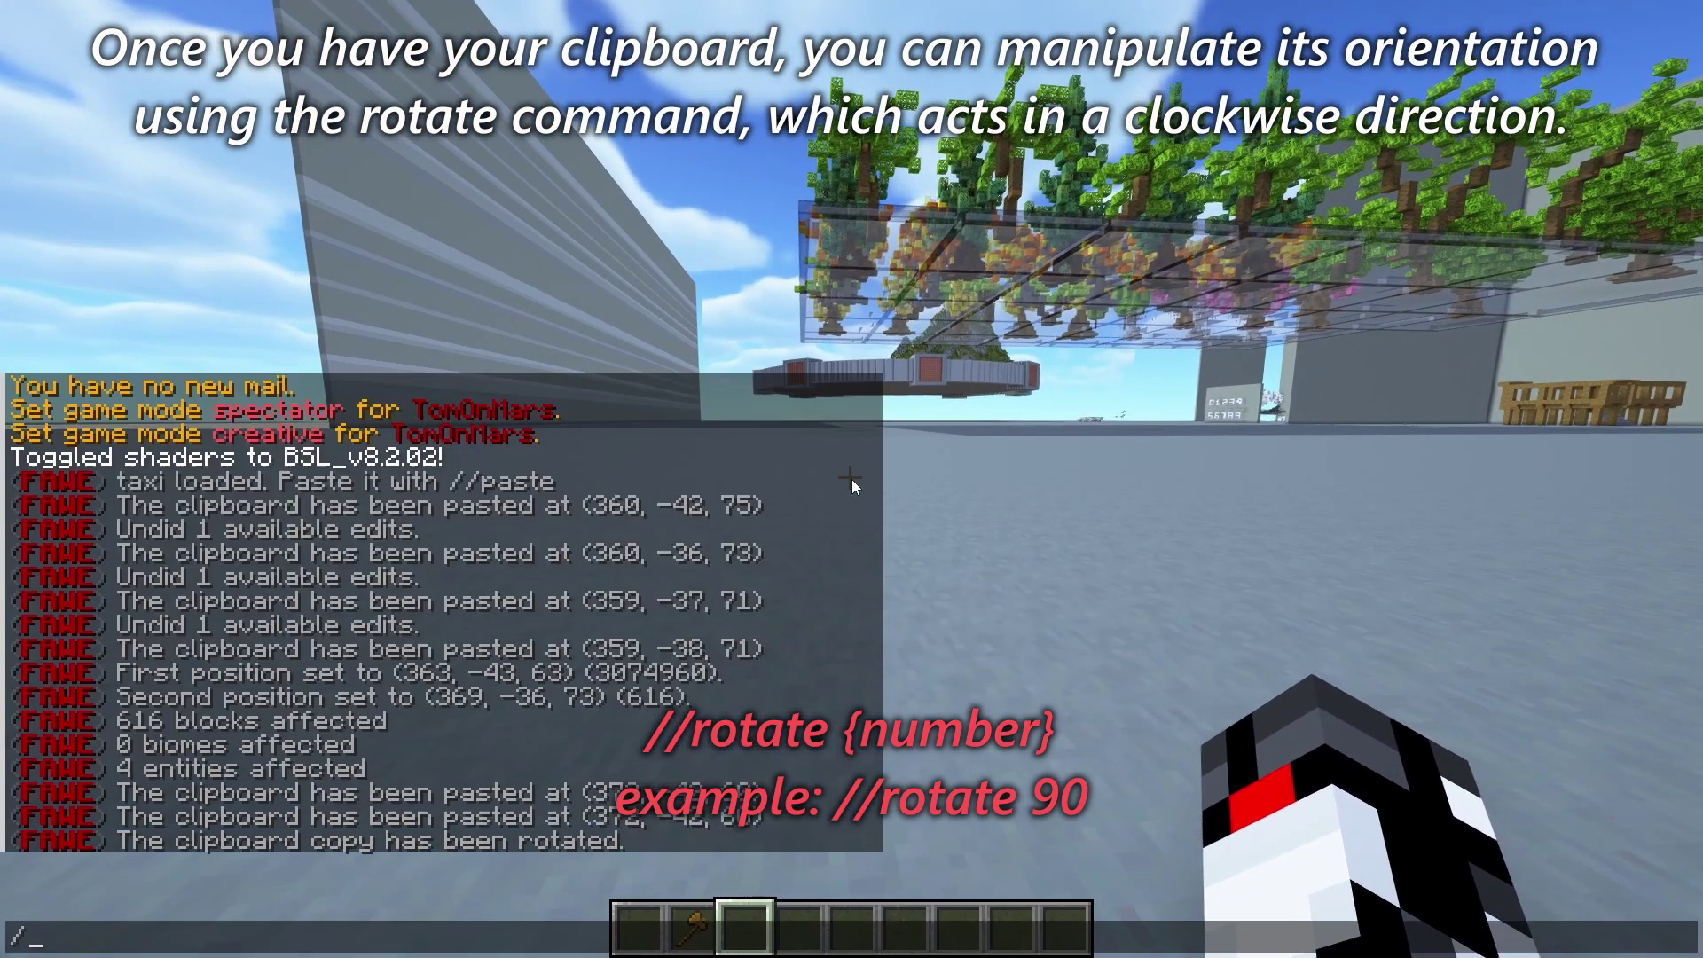
text(/paste -)
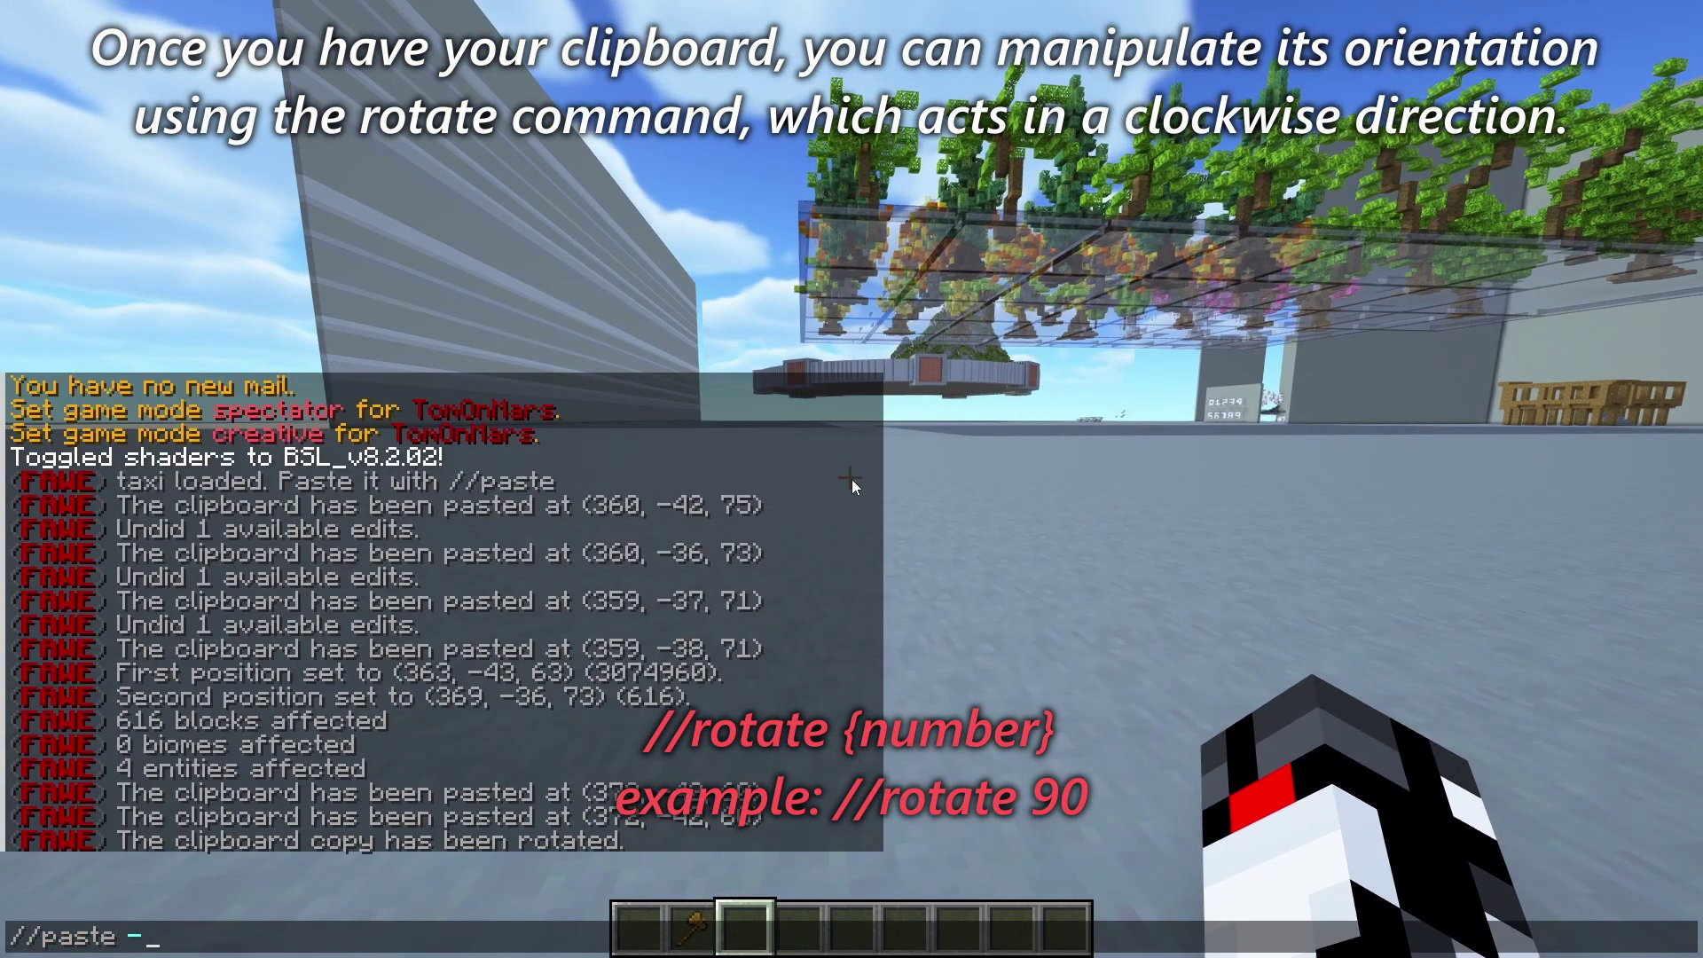
text(a)
key(Return)
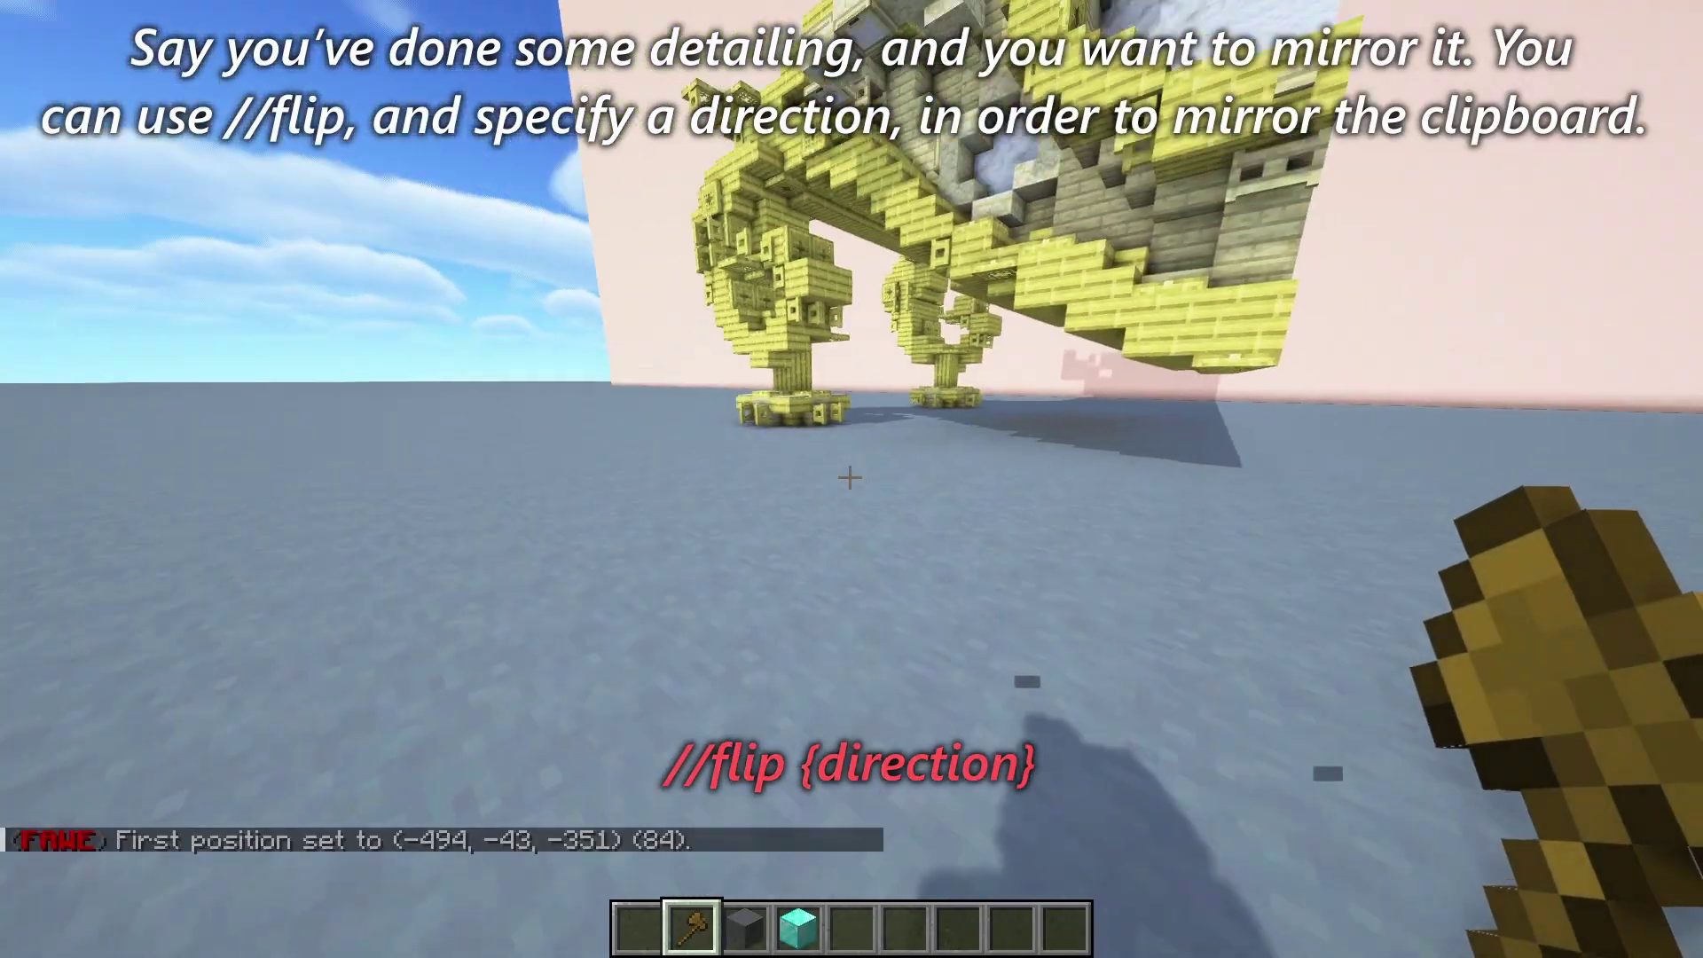
Copy the yellow tower, mirror it with //flip me, and paste the mirrored copy
text(//2)
key(Return)
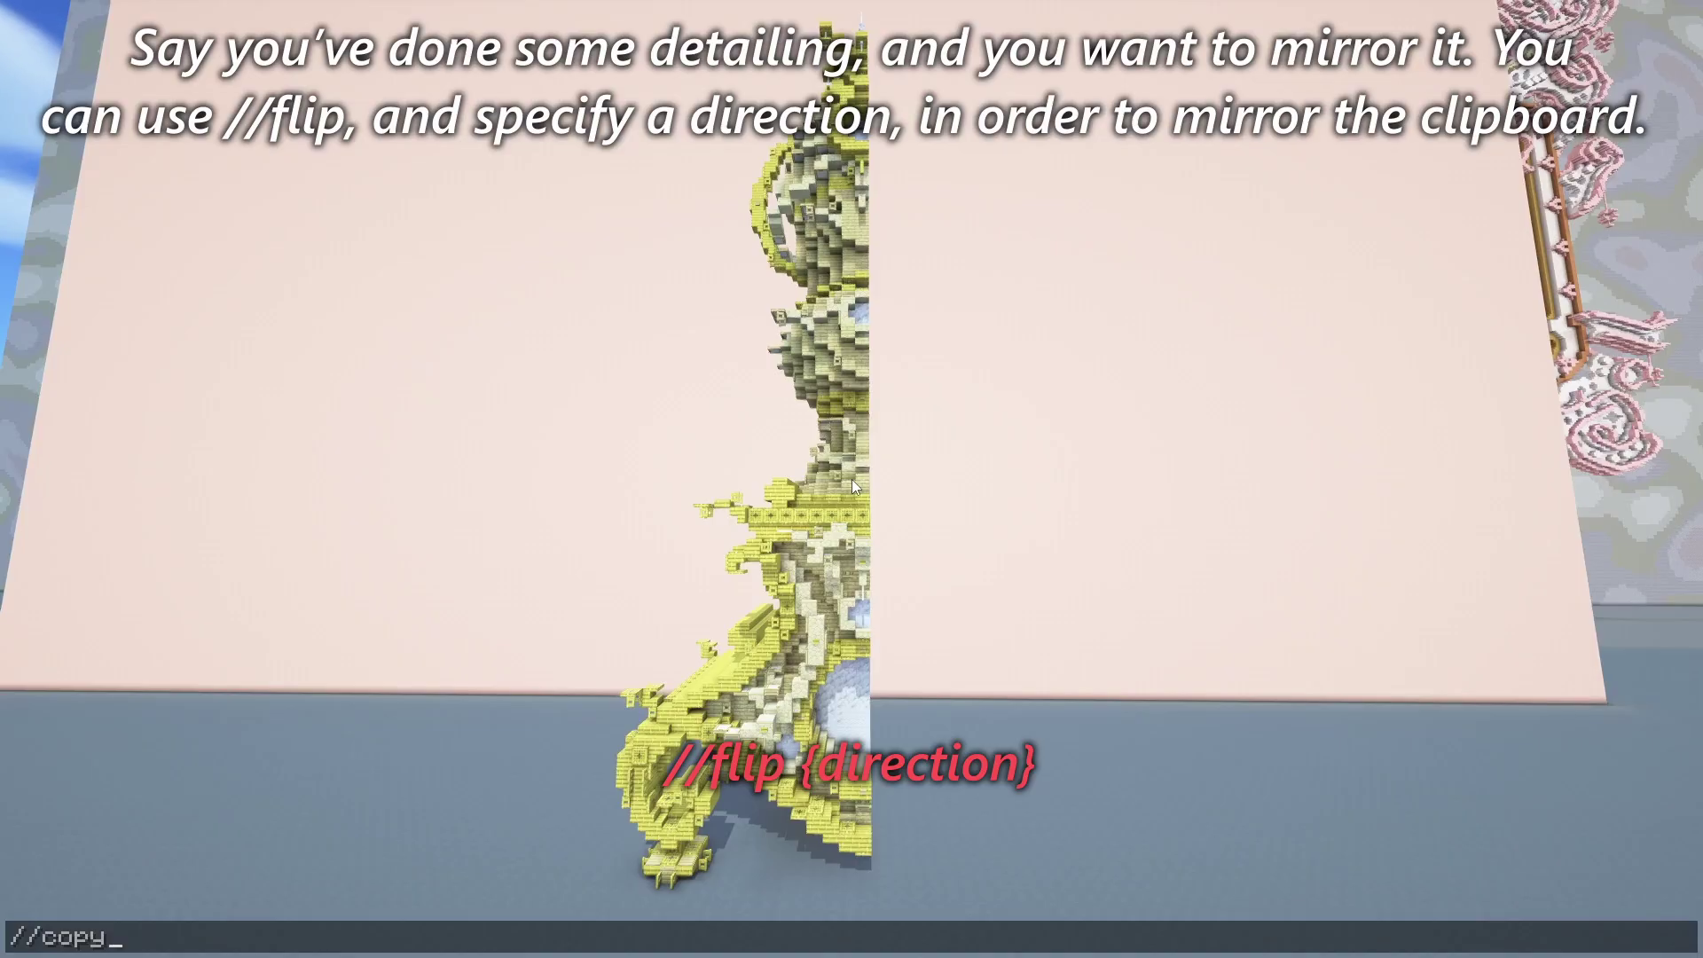
key(Return)
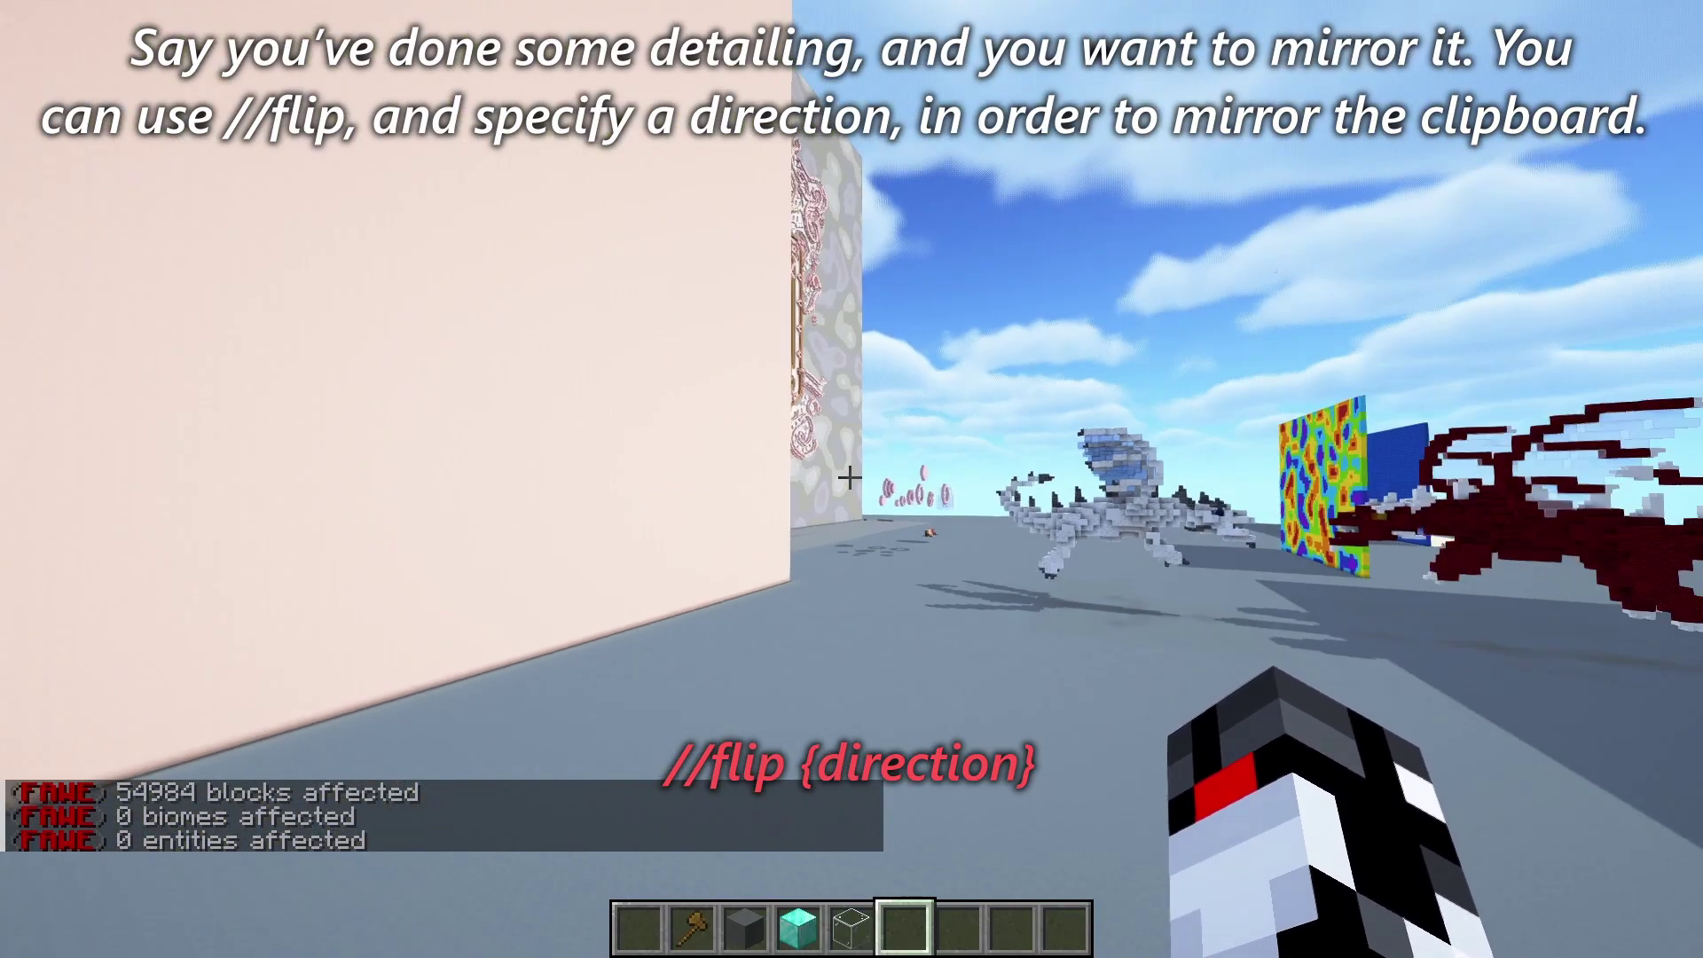
text(//flip me)
key(Return)
text(//paste)
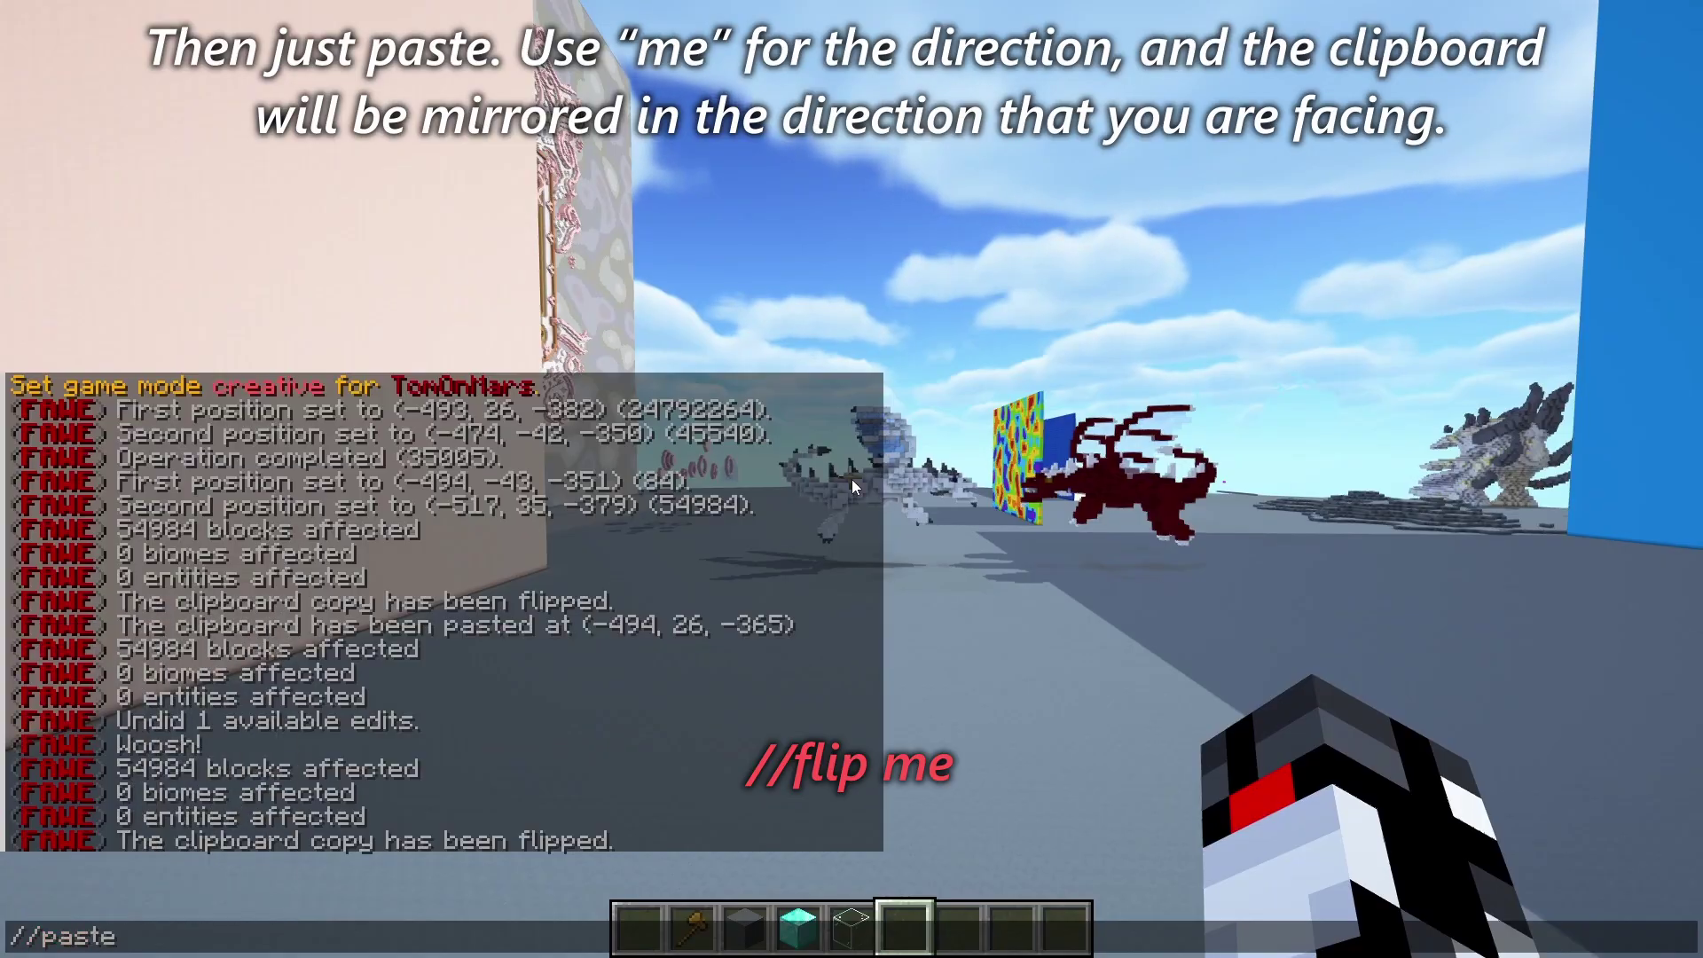
key(Return)
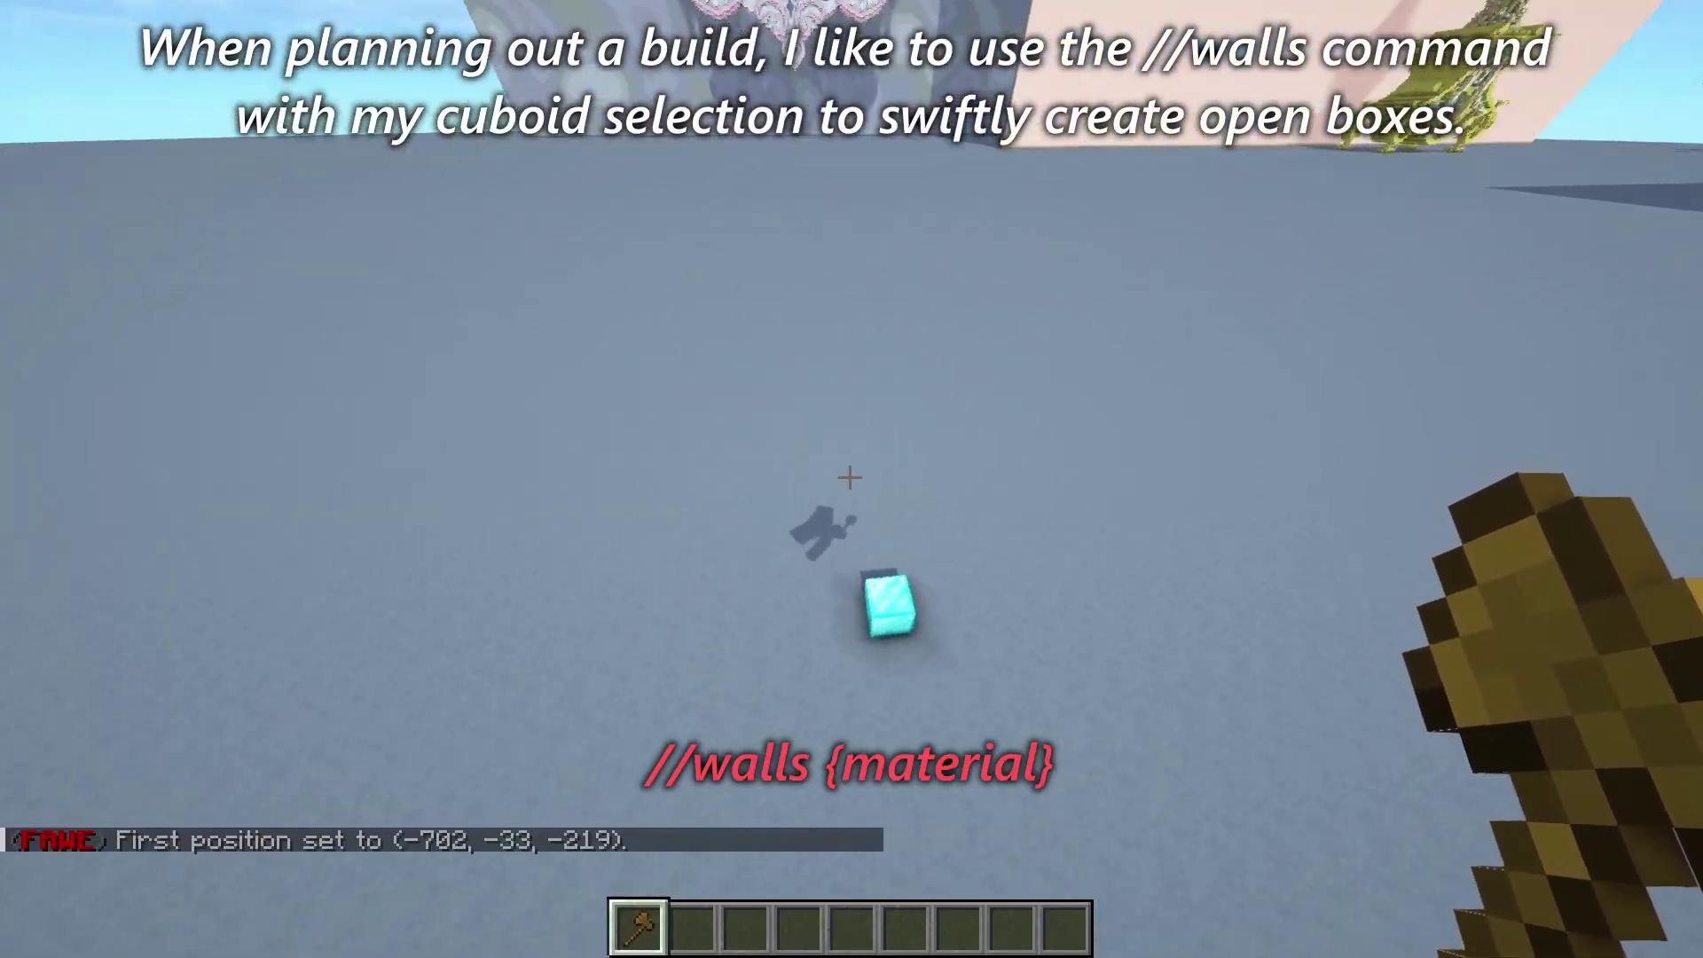
Select a box region on the flat ground and build stone walls with //walls stone
right_click(850, 478)
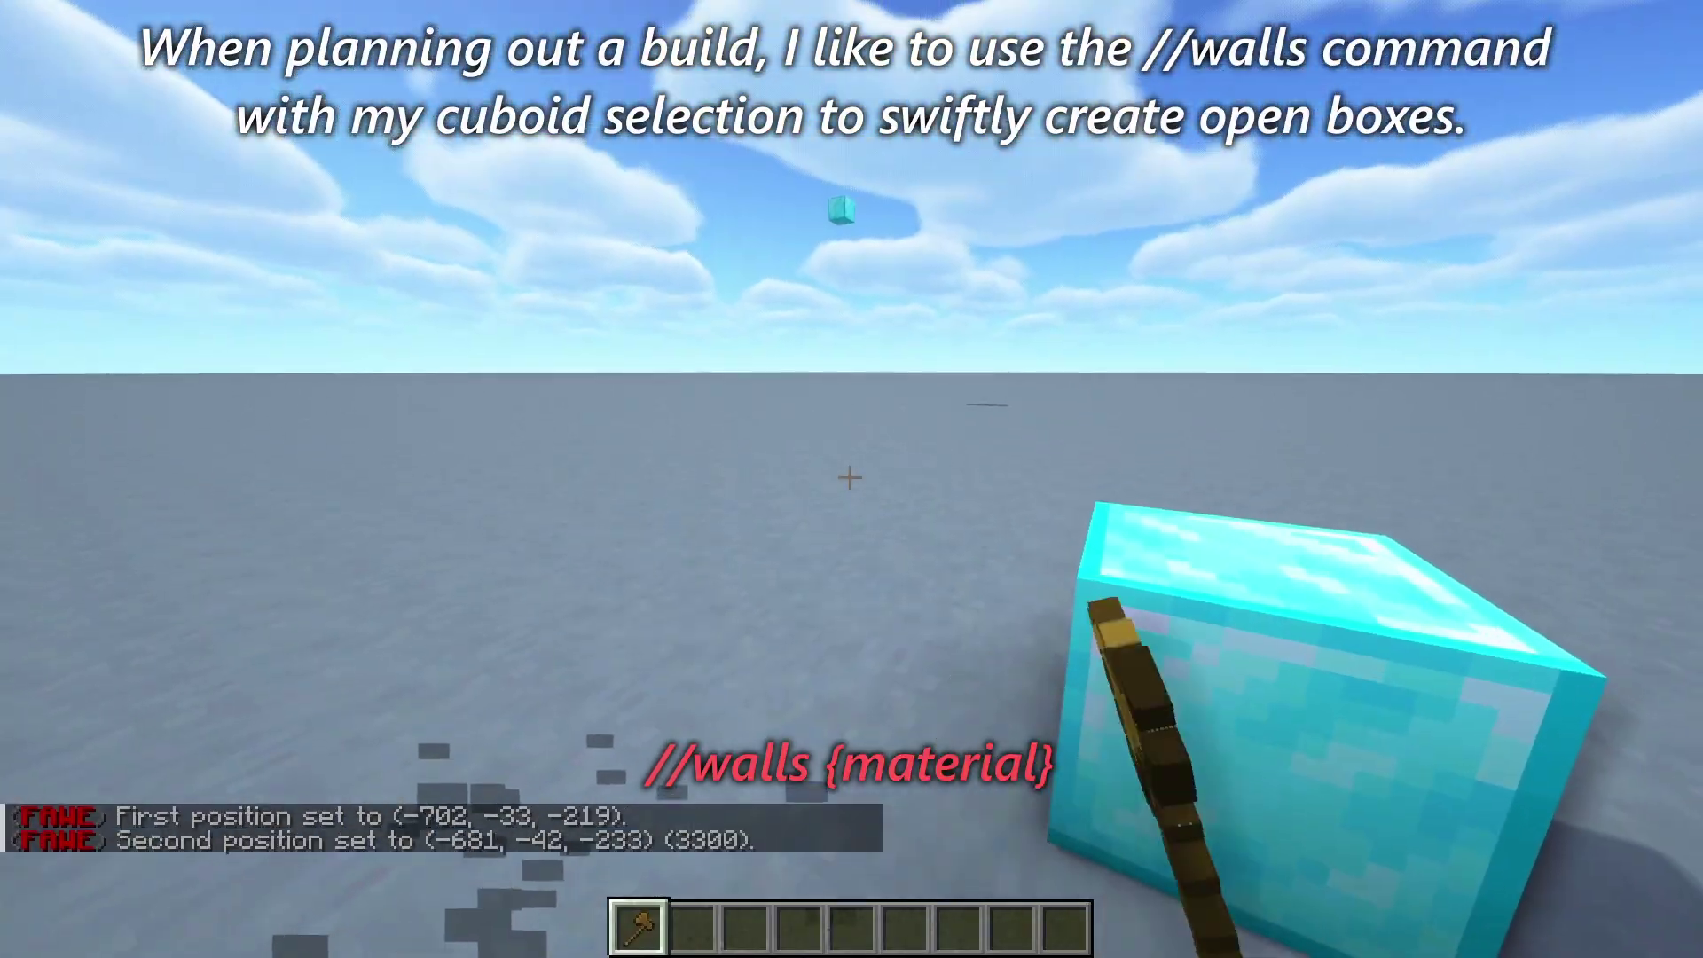
key(t)
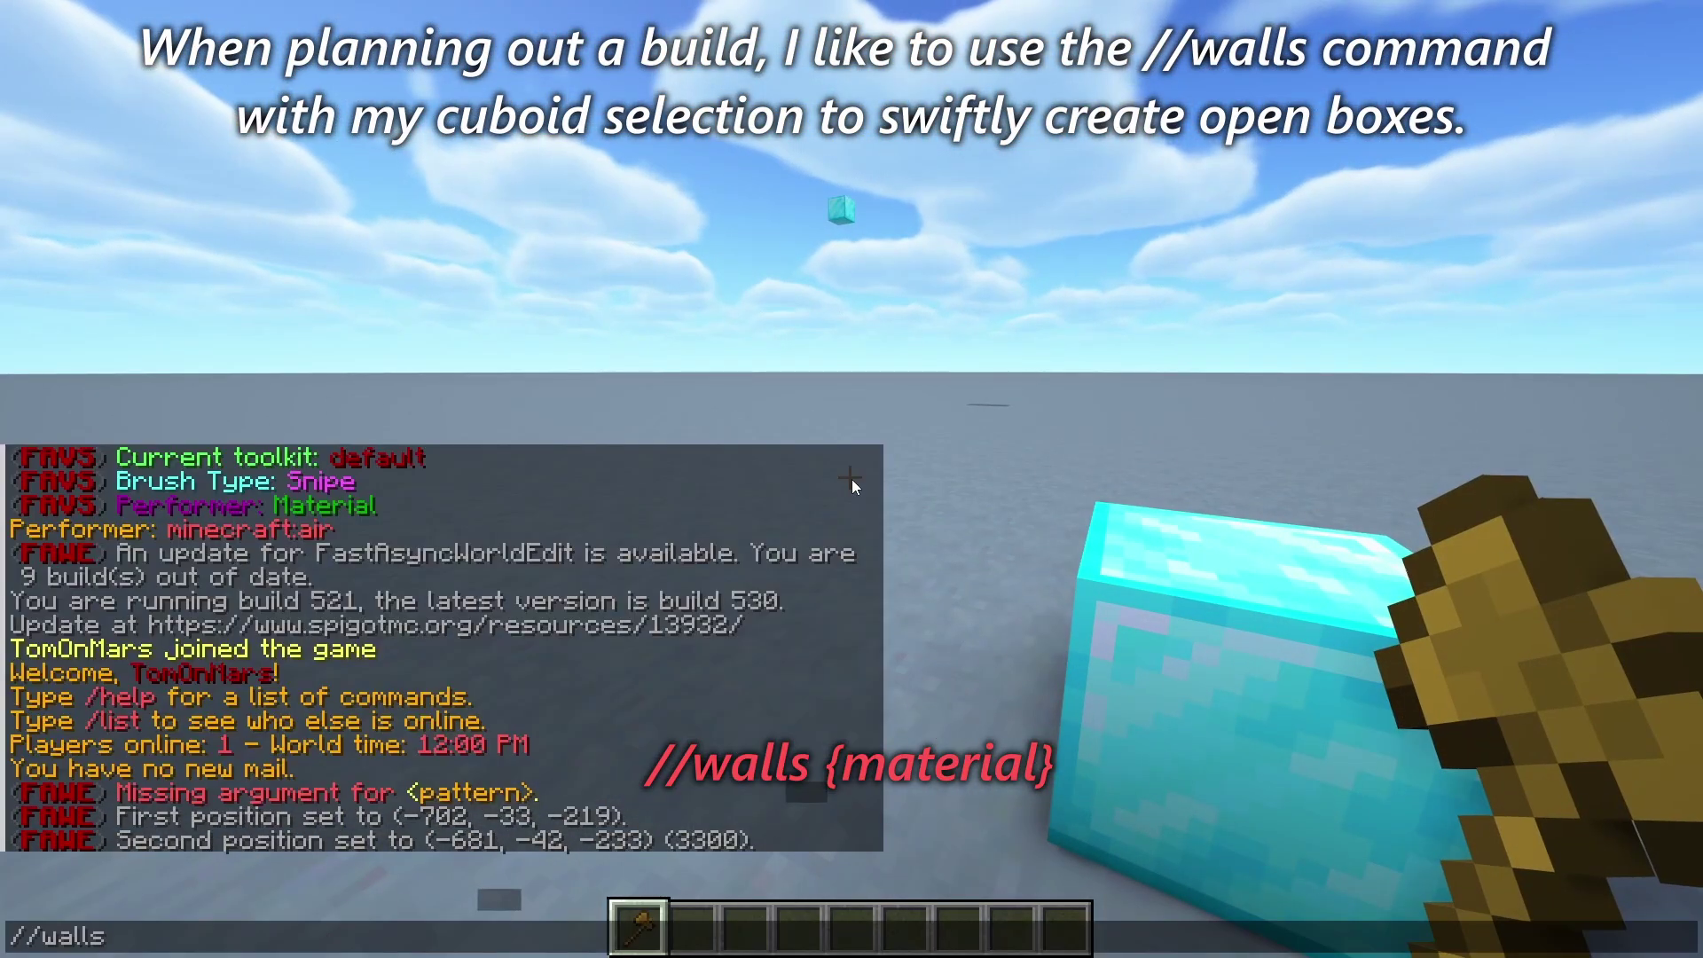
key(Return)
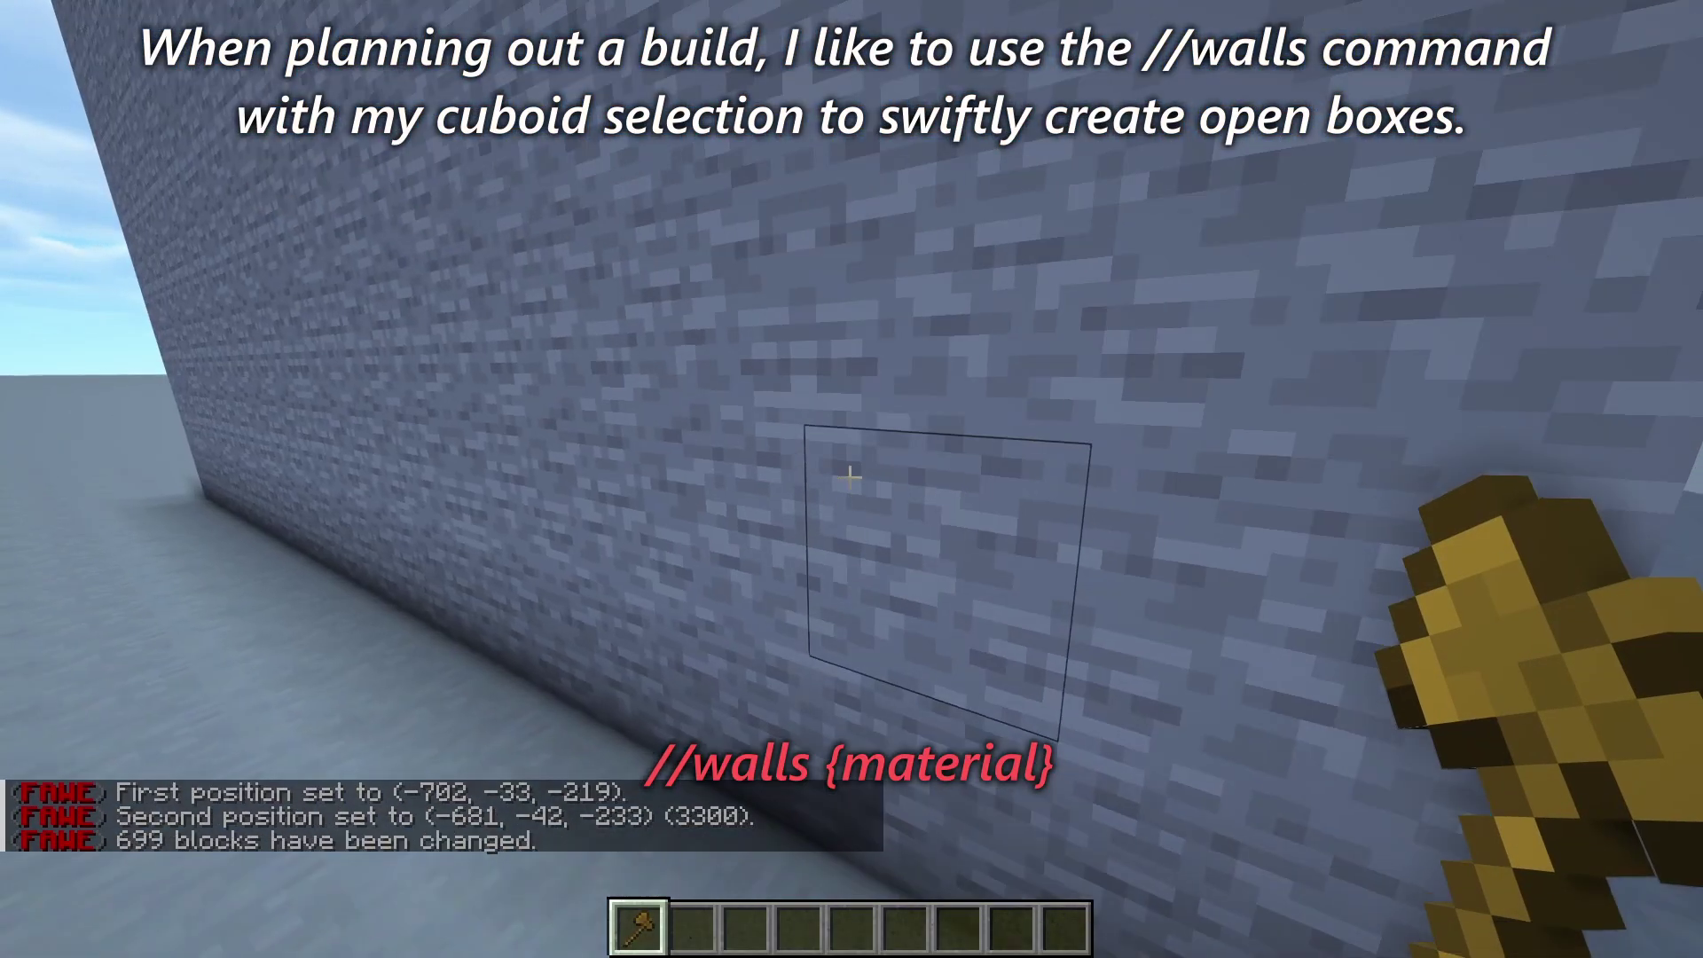
key(2)
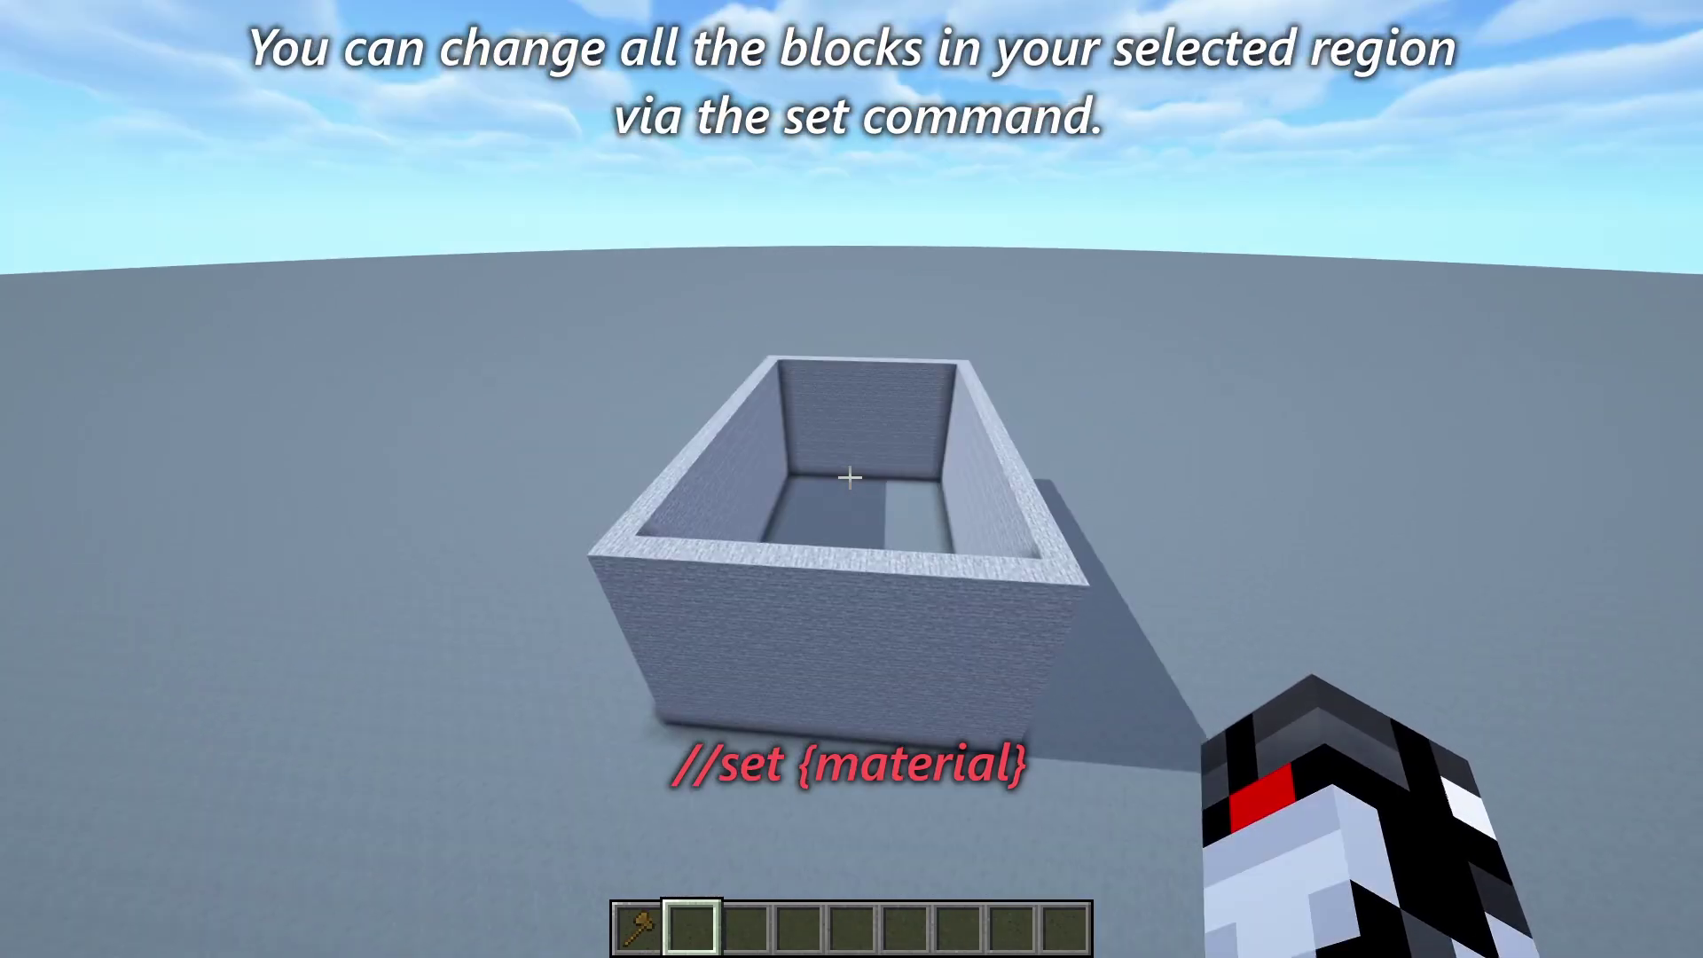
text(t//set an)
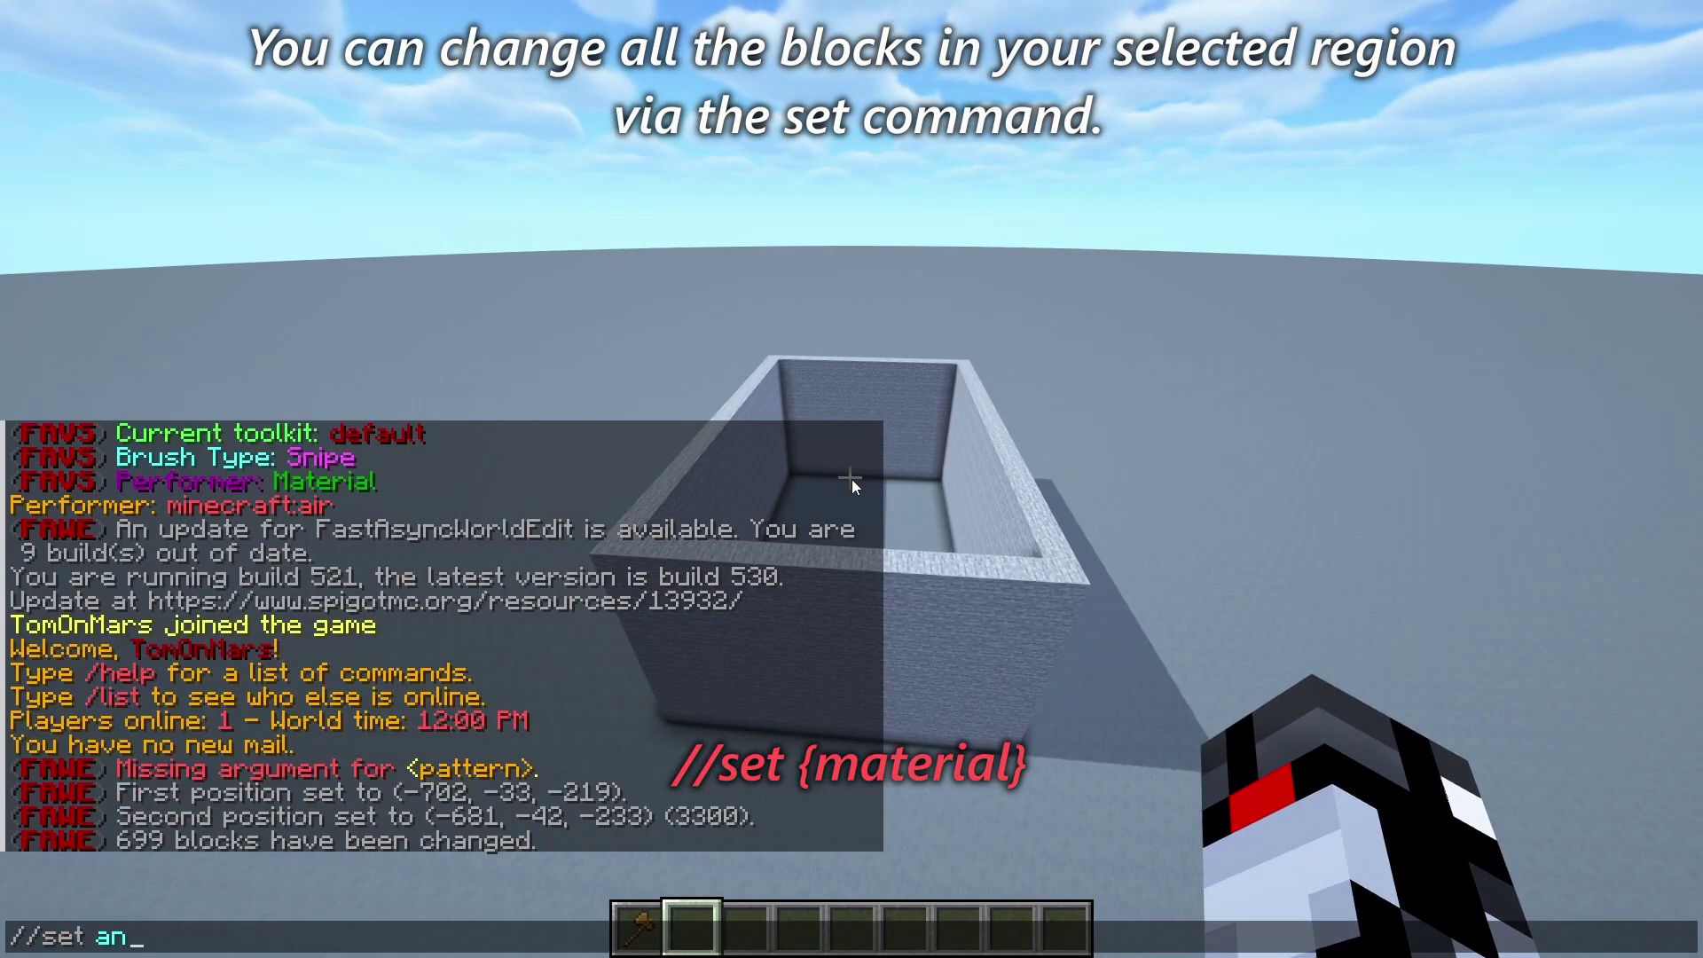
Fill the box with andesite, then andesite and cobblestone, and swap andesite for coal ore
key(Return)
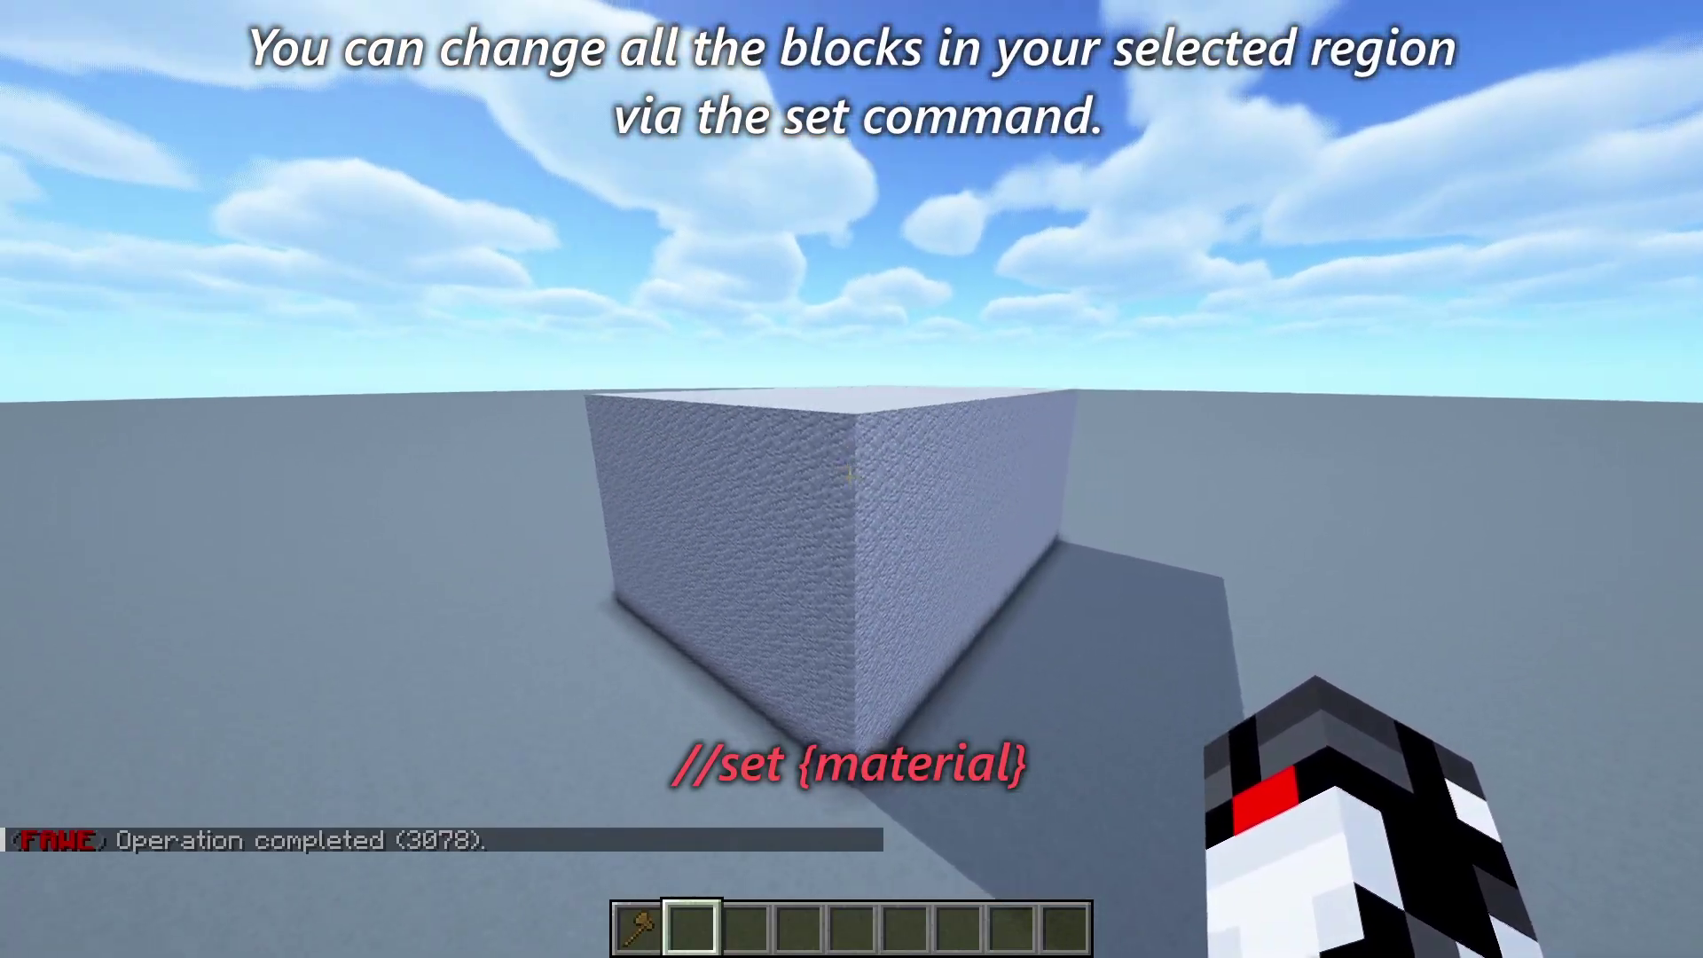
key(t)
key(Up)
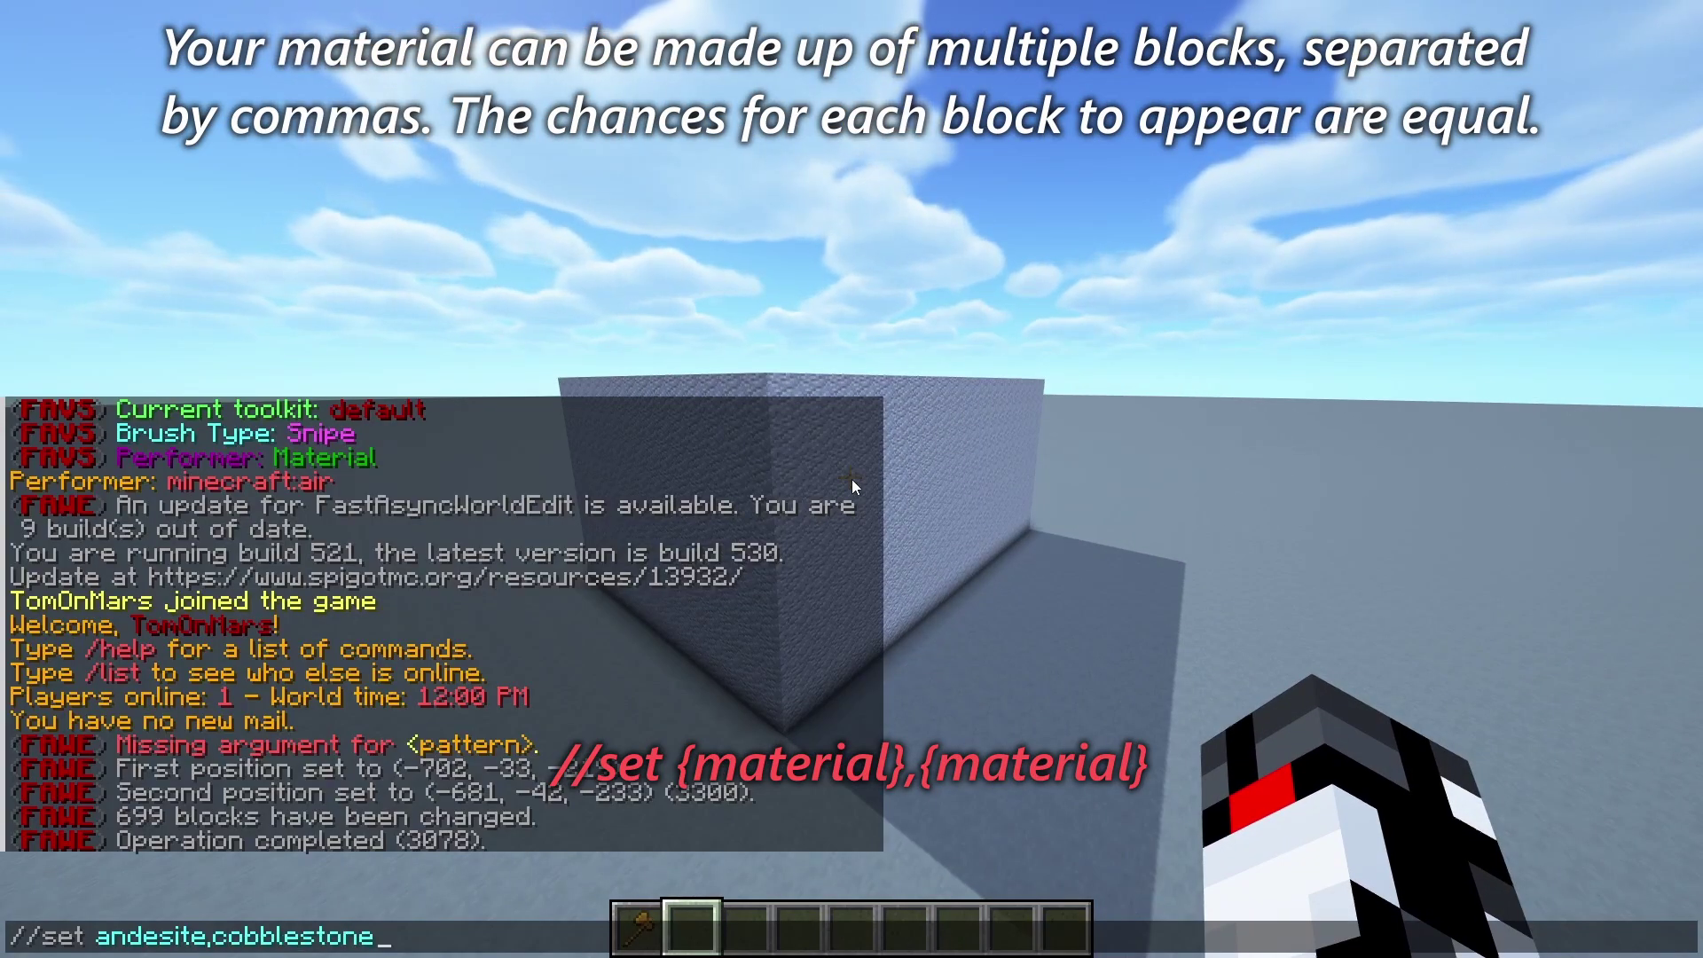
text(,cobblestone)
key(Return)
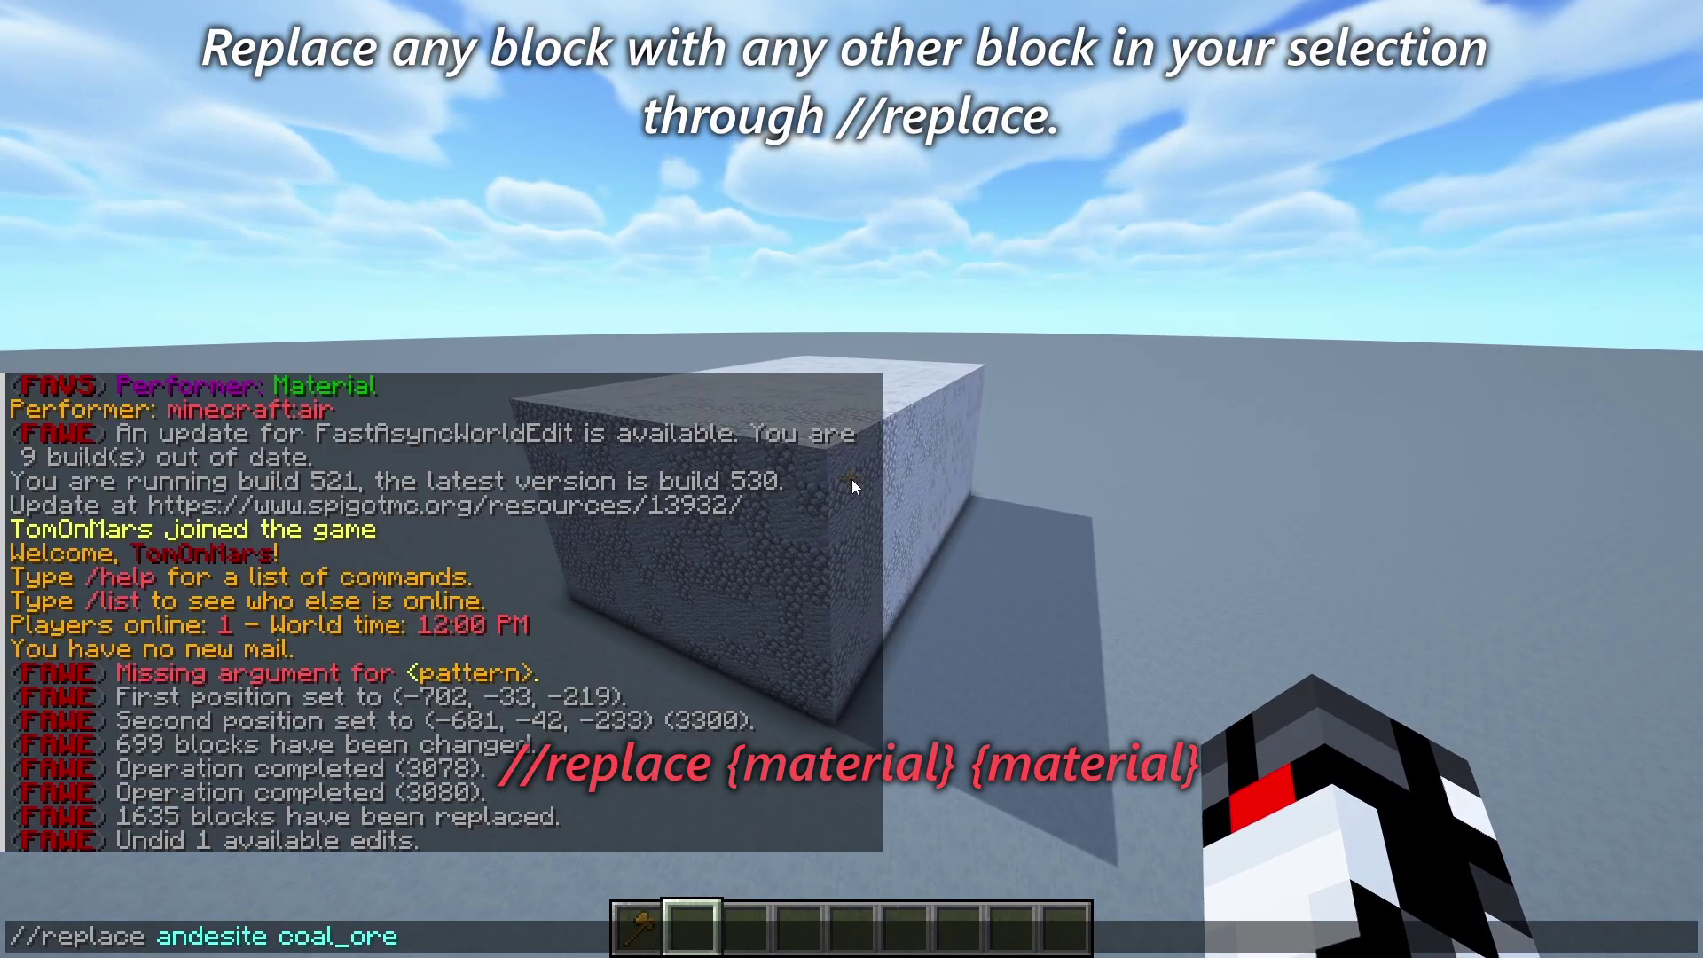
key(Return)
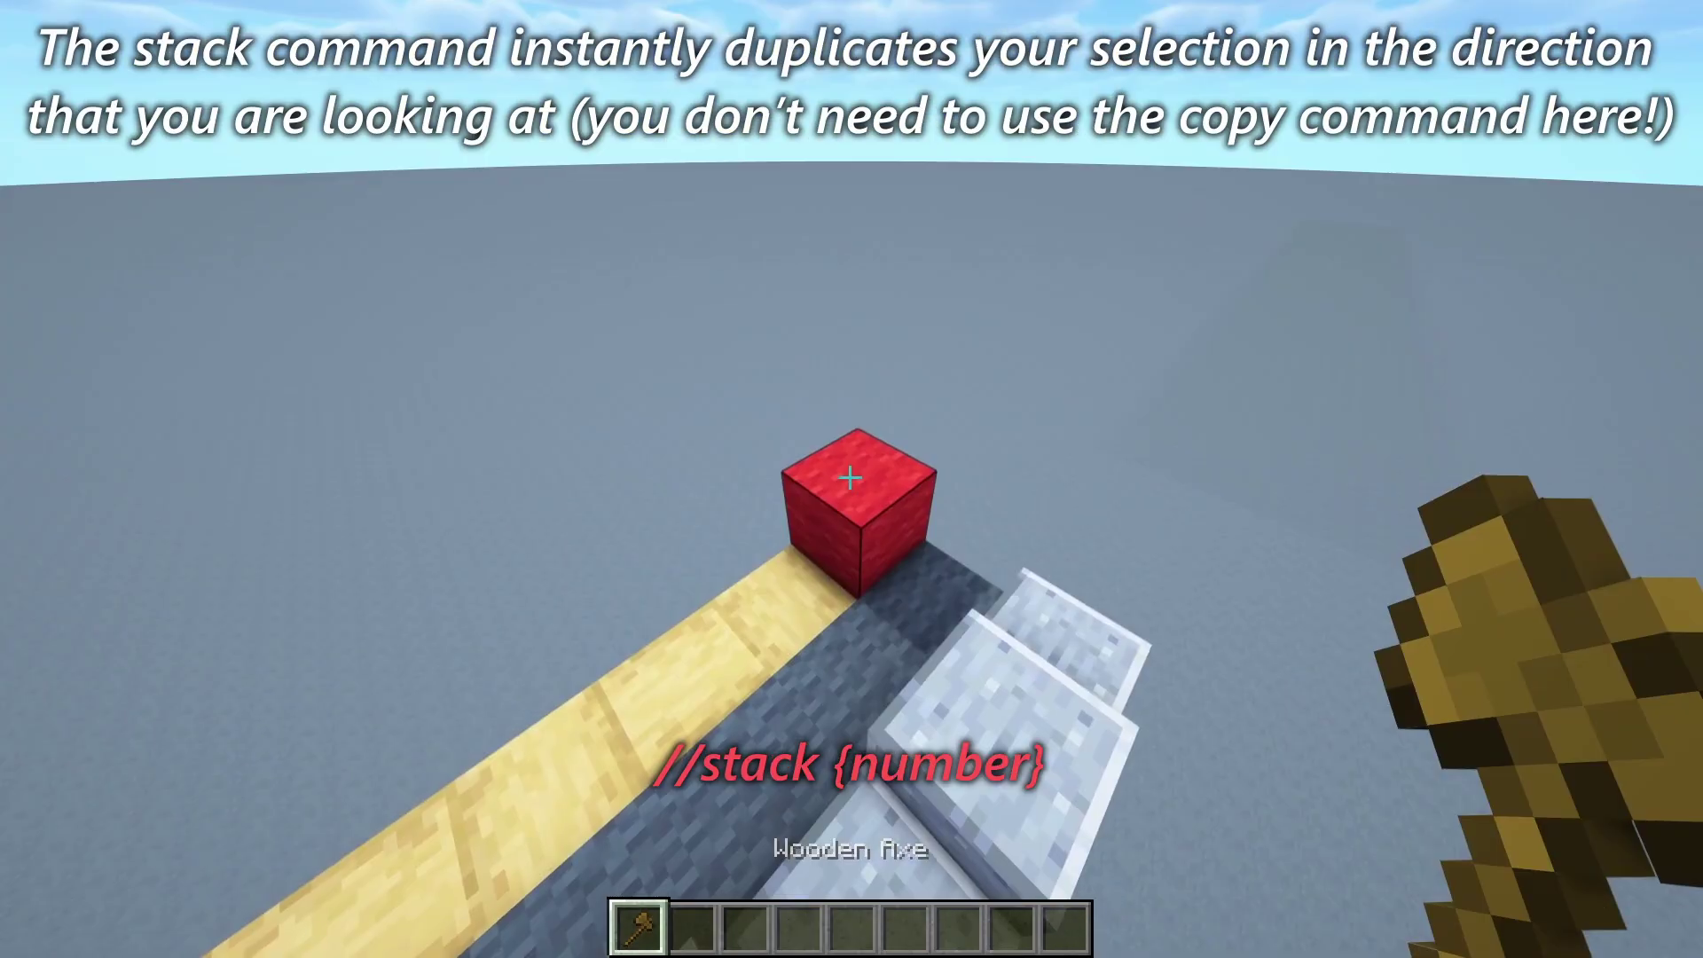
Select the stone-brick wall section and repeat it 25 times with //stack 25
click(851, 479)
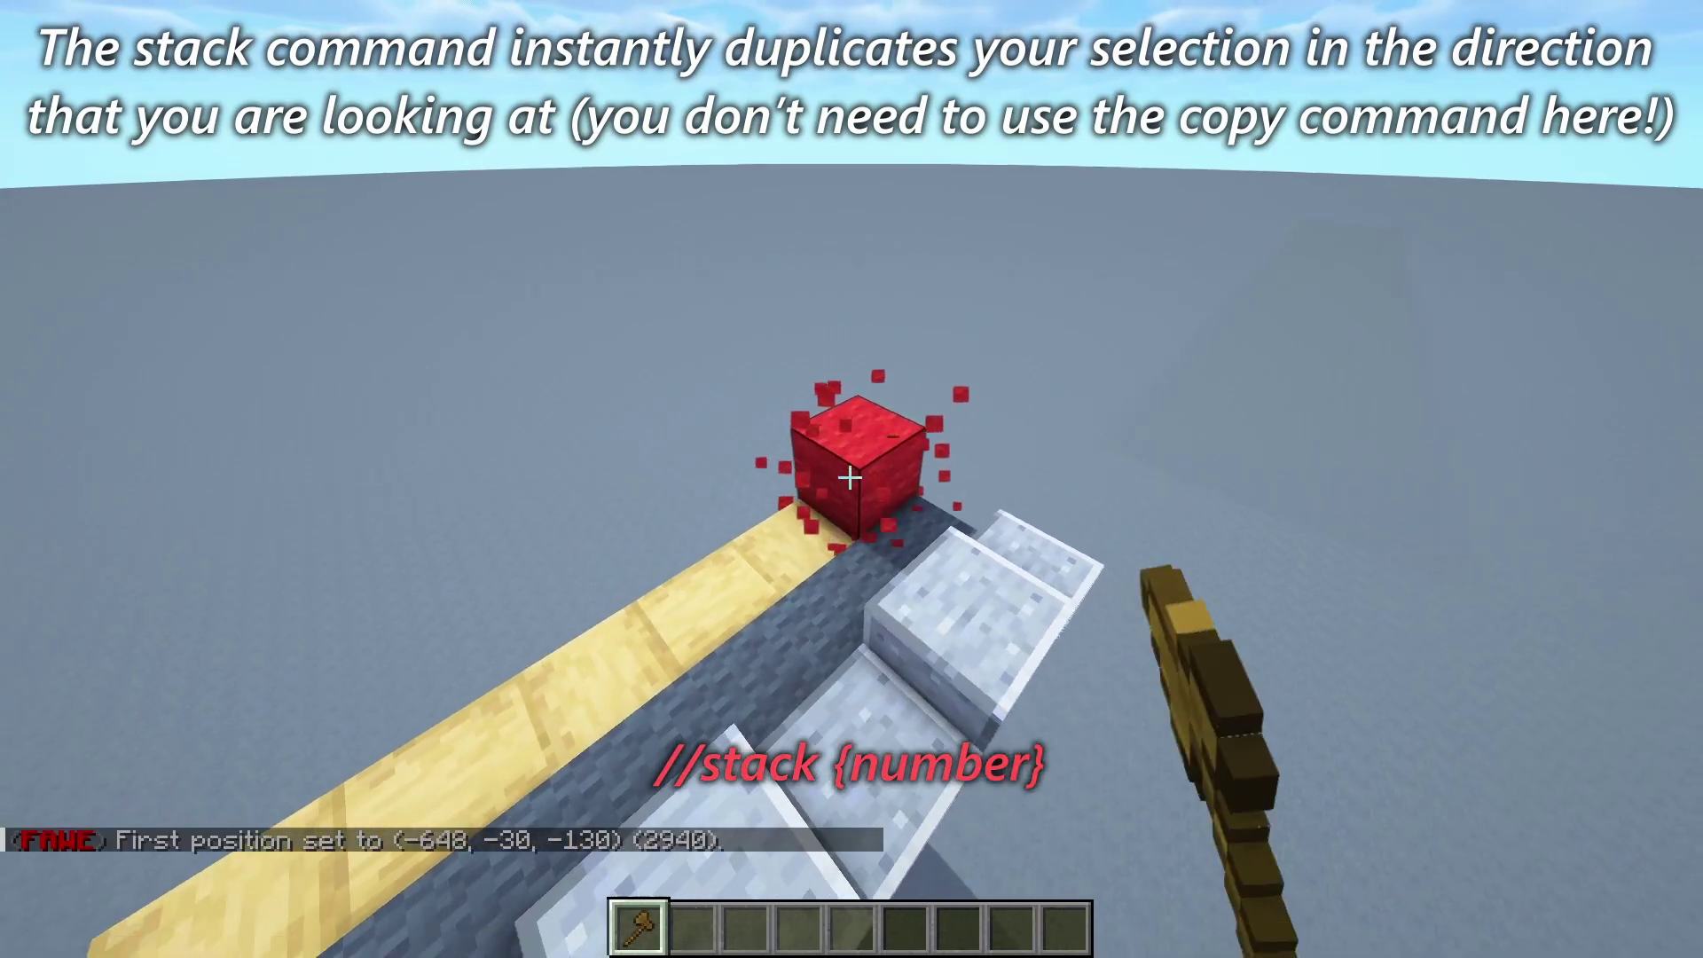
right_click(850, 479)
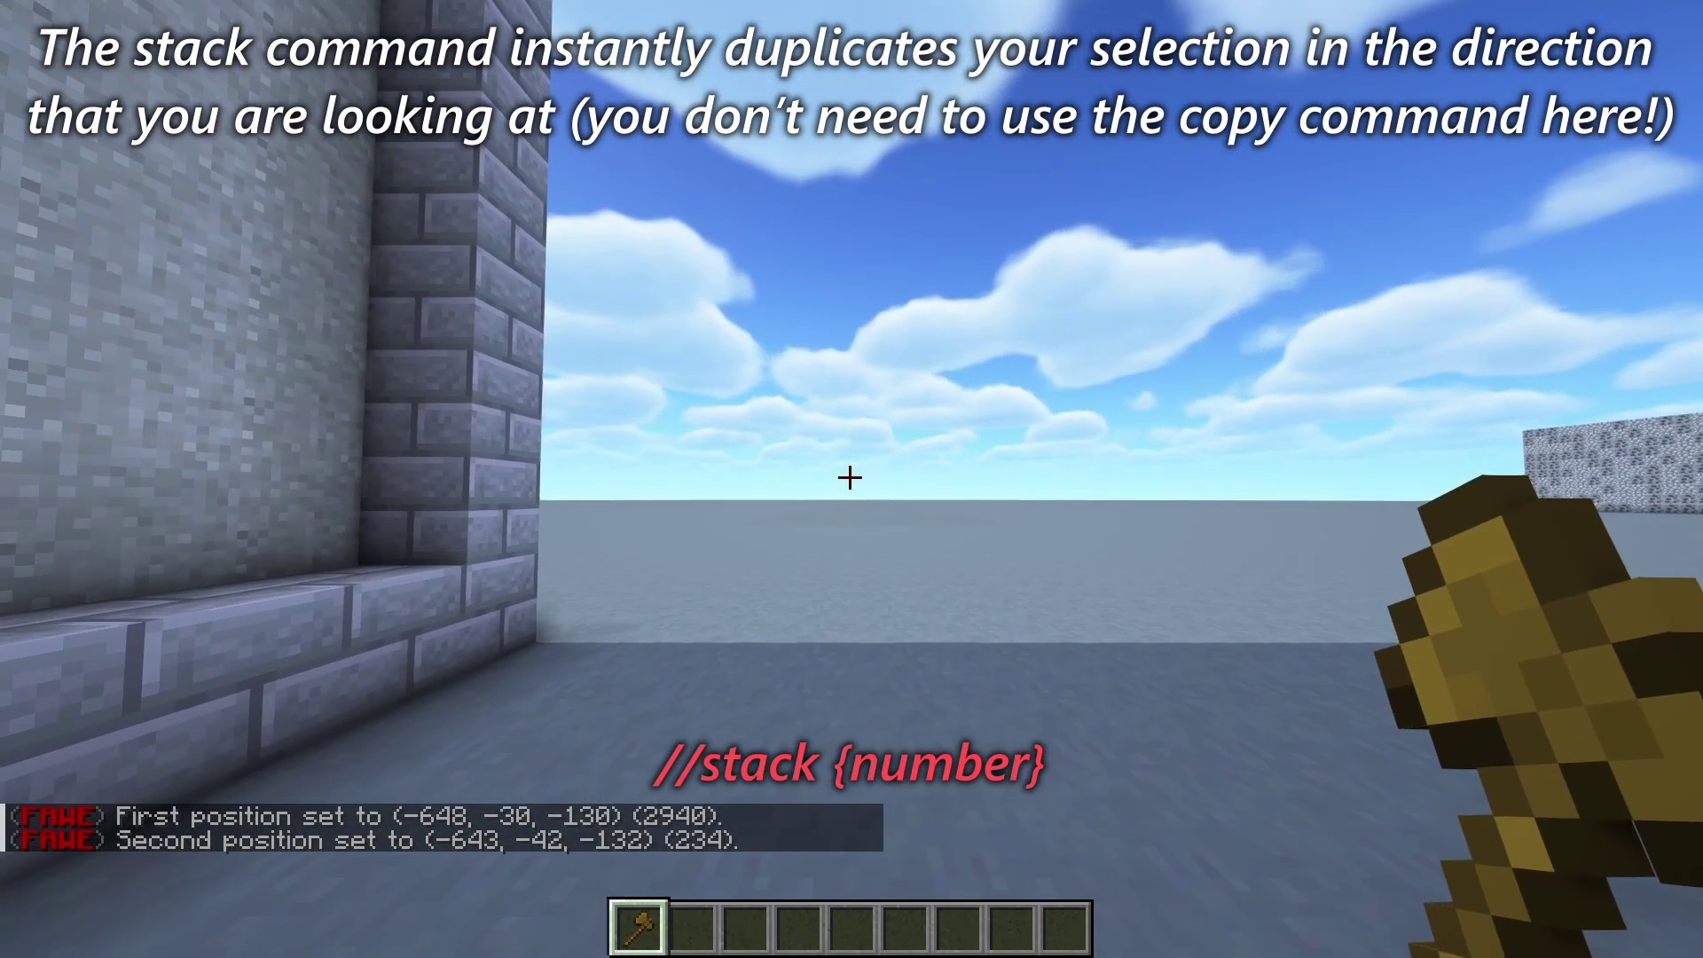
key(slash)
text(/stack)
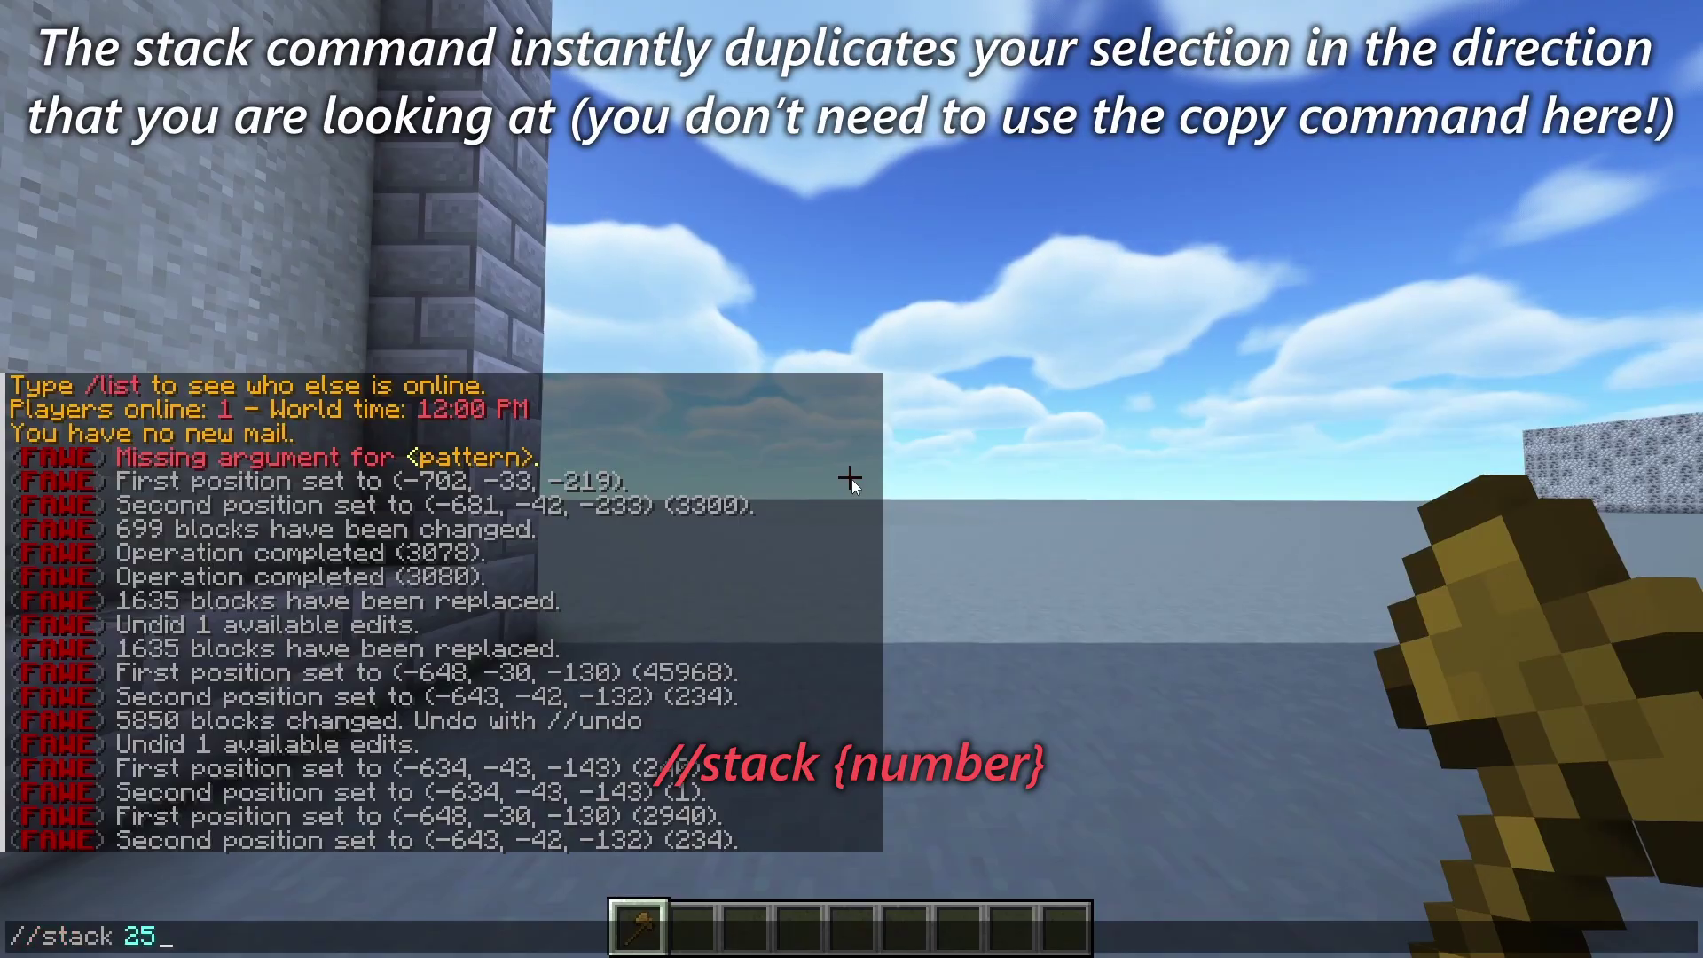
text( 25)
key(Return)
scroll(849, 480, down, 1)
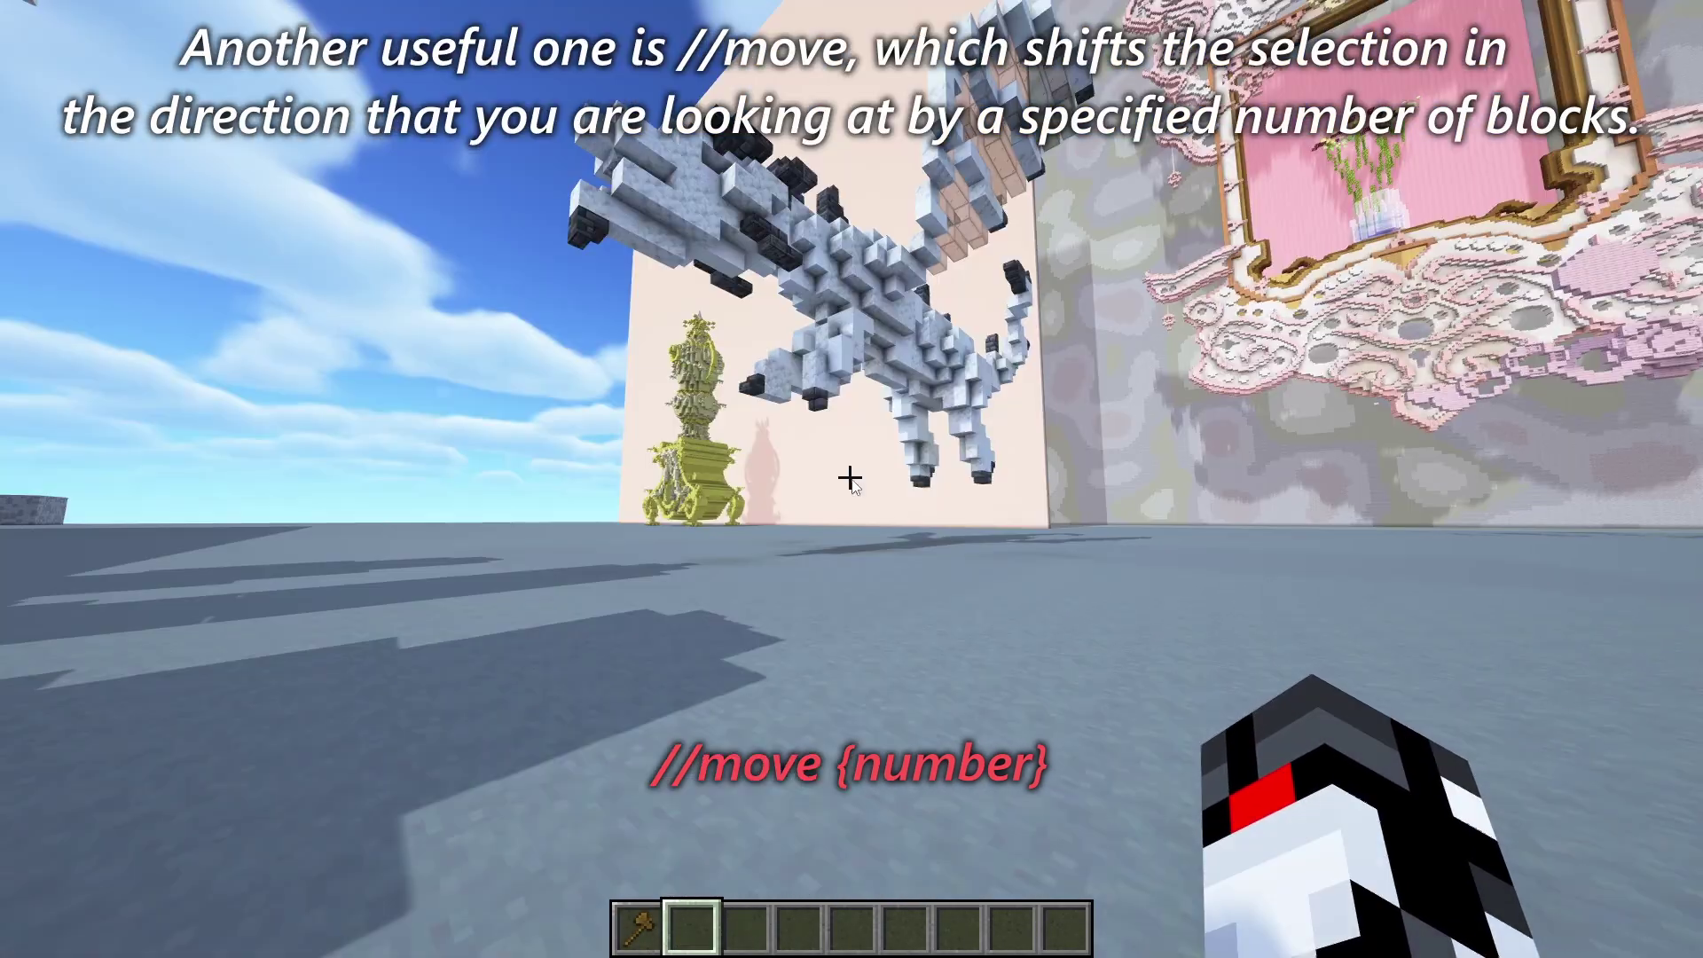
click(851, 479)
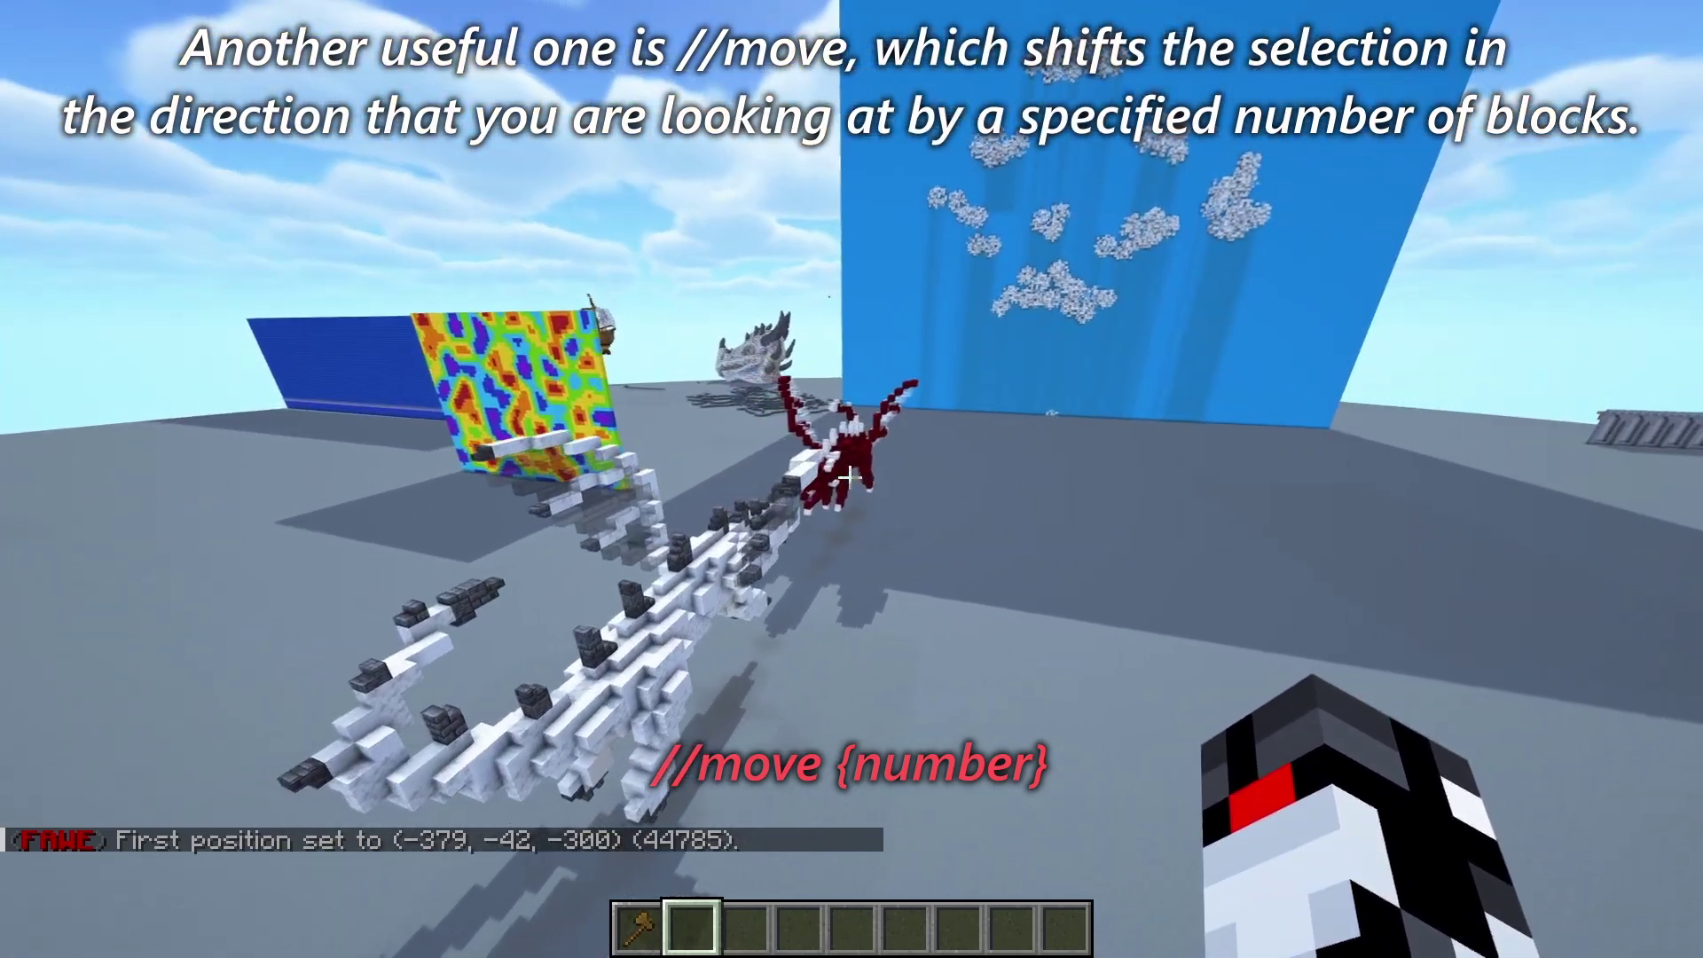
Set the second corner with //2 and shift the pink build 100 blocks with //move 100
key(slash)
text(/2)
key(Return)
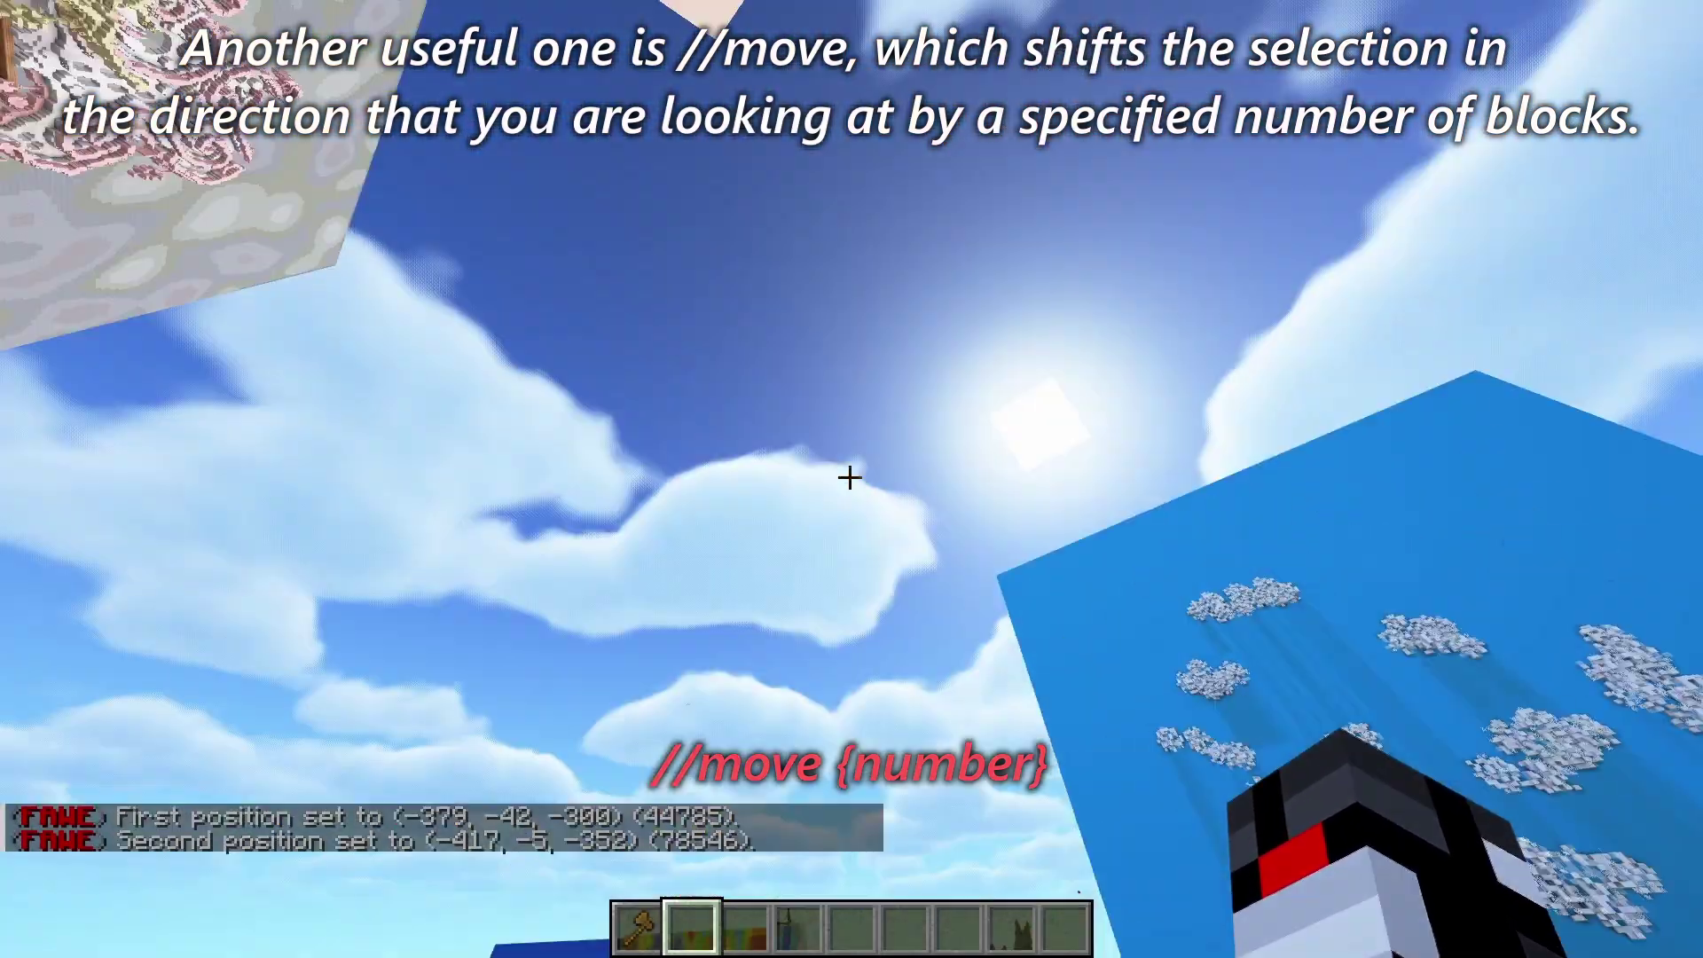
key(slash)
text(/move)
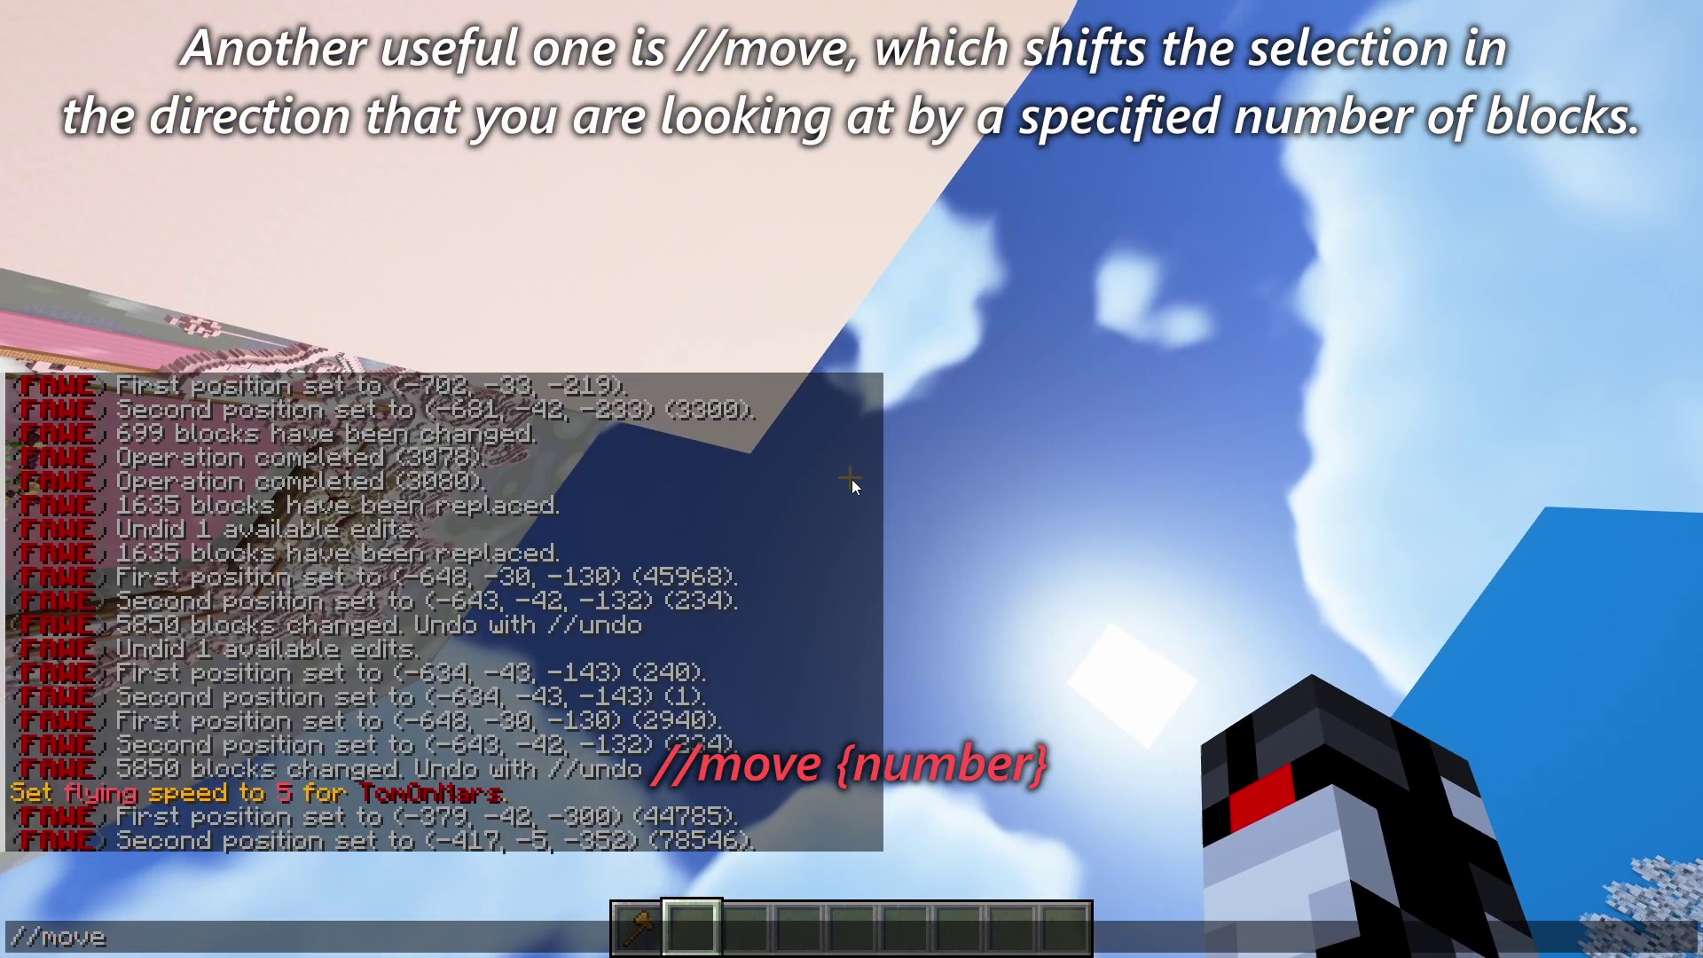
key(Return)
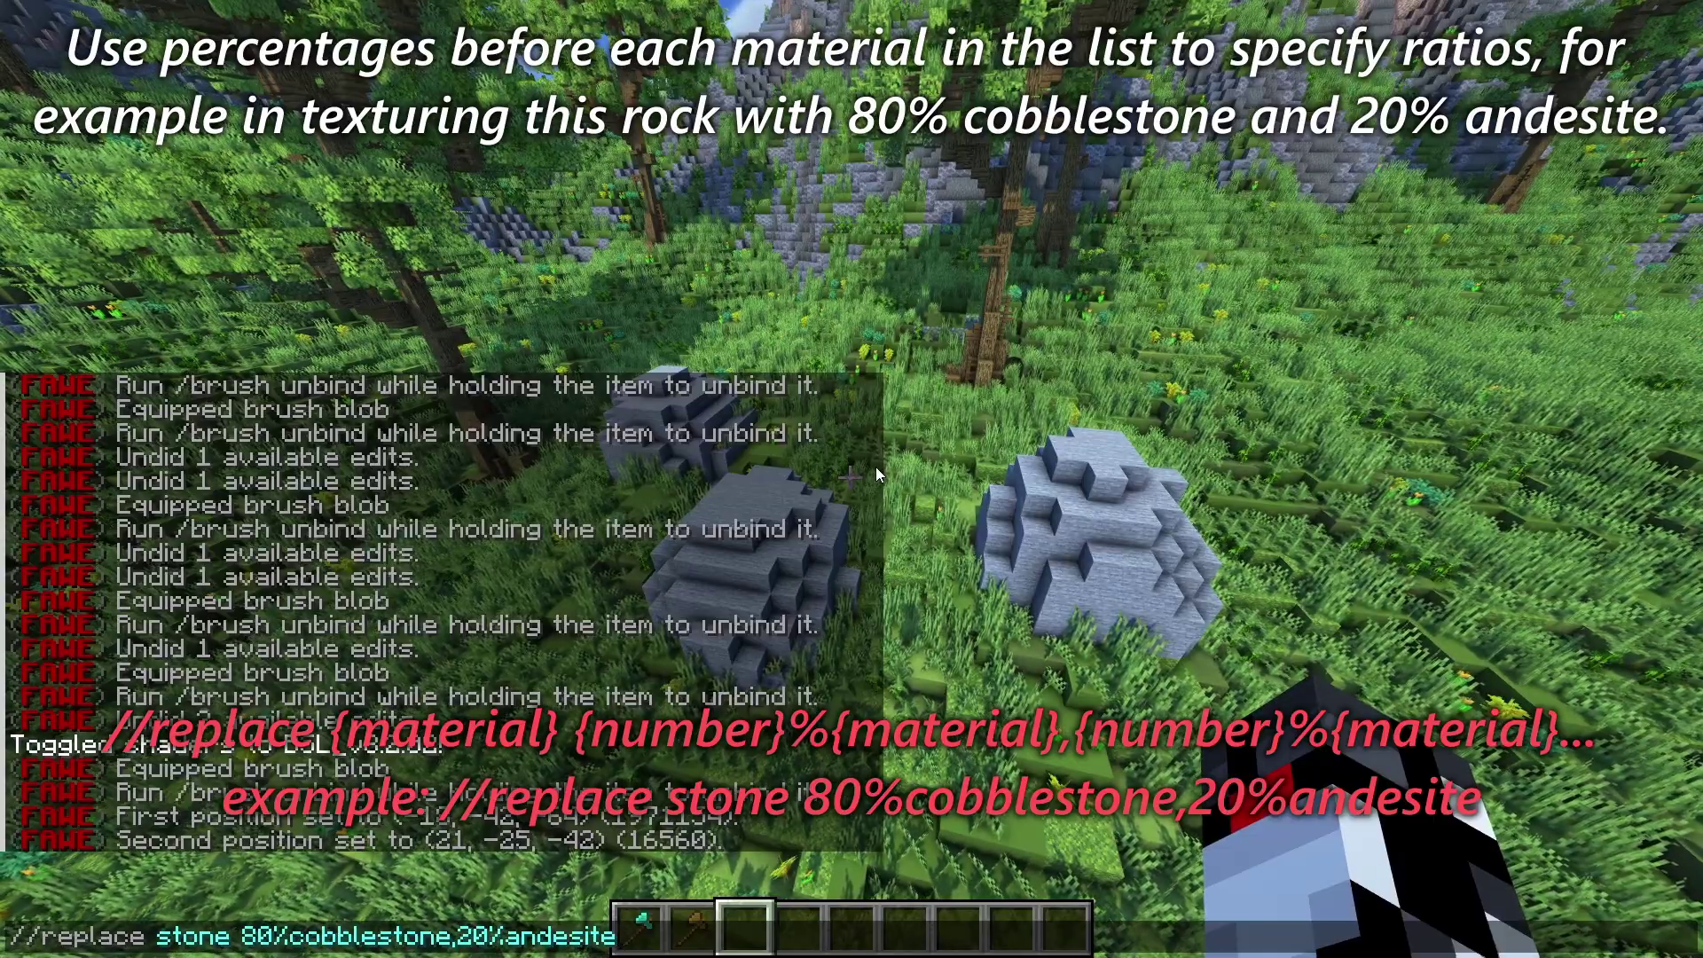
Retexture rocks 80% cobblestone/20% andesite, put mossy cobblestone under grass, and pink tulips on top
key(Return)
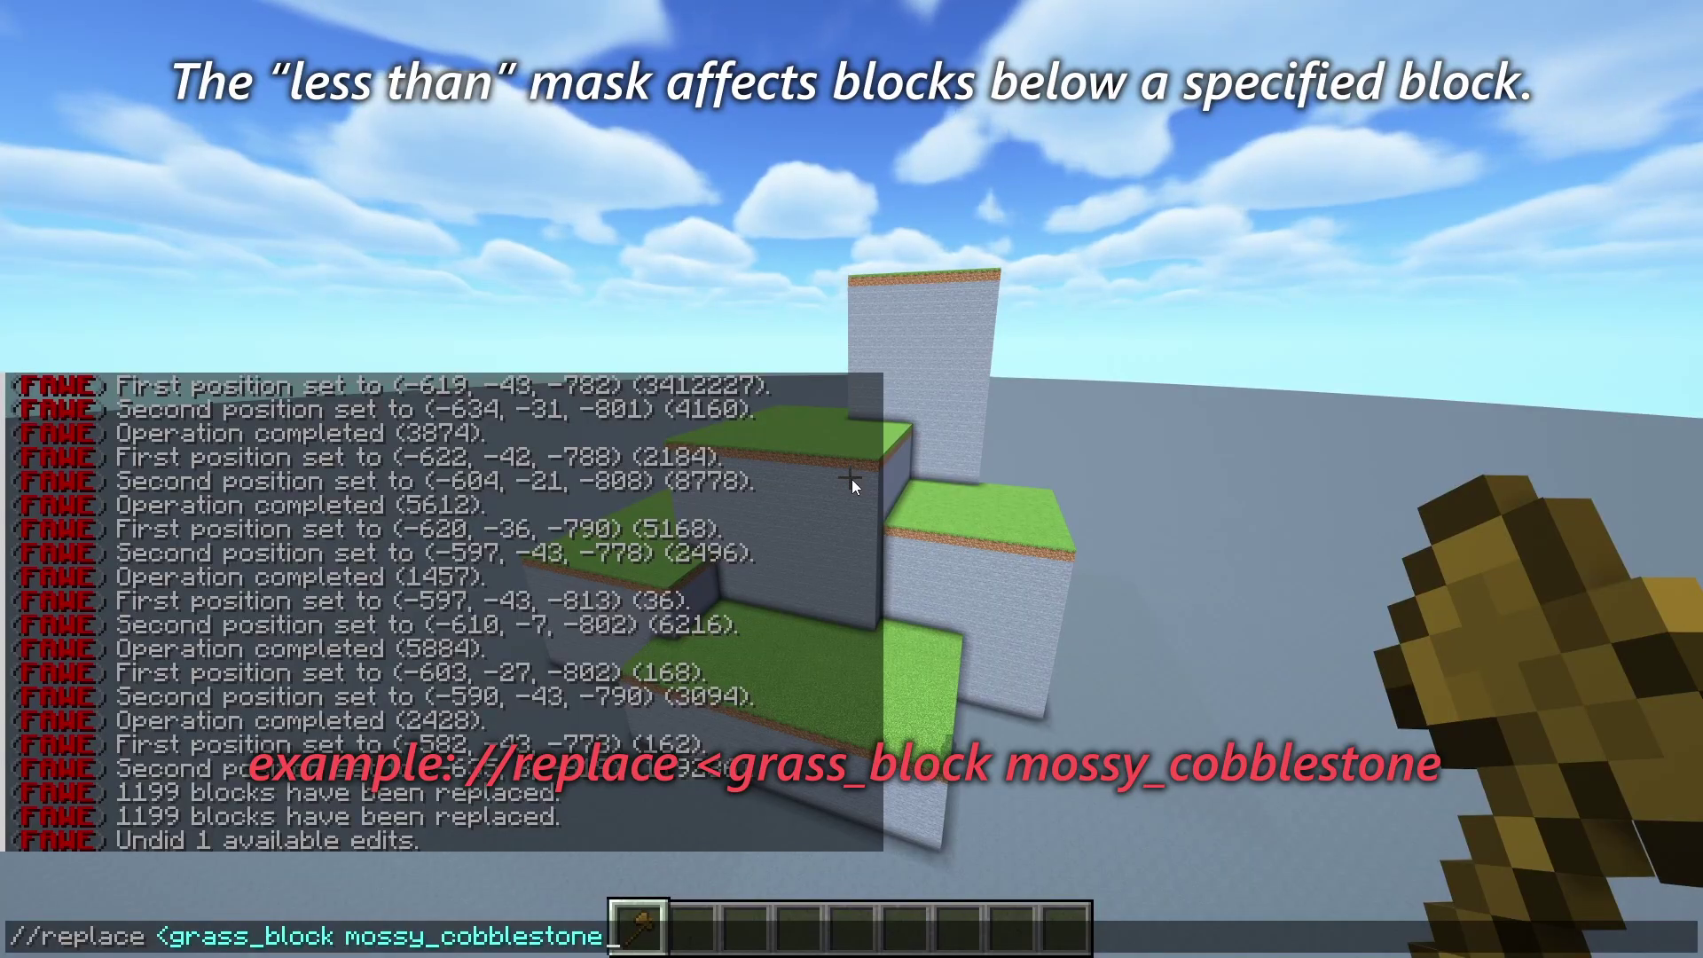
key(Return)
key(2)
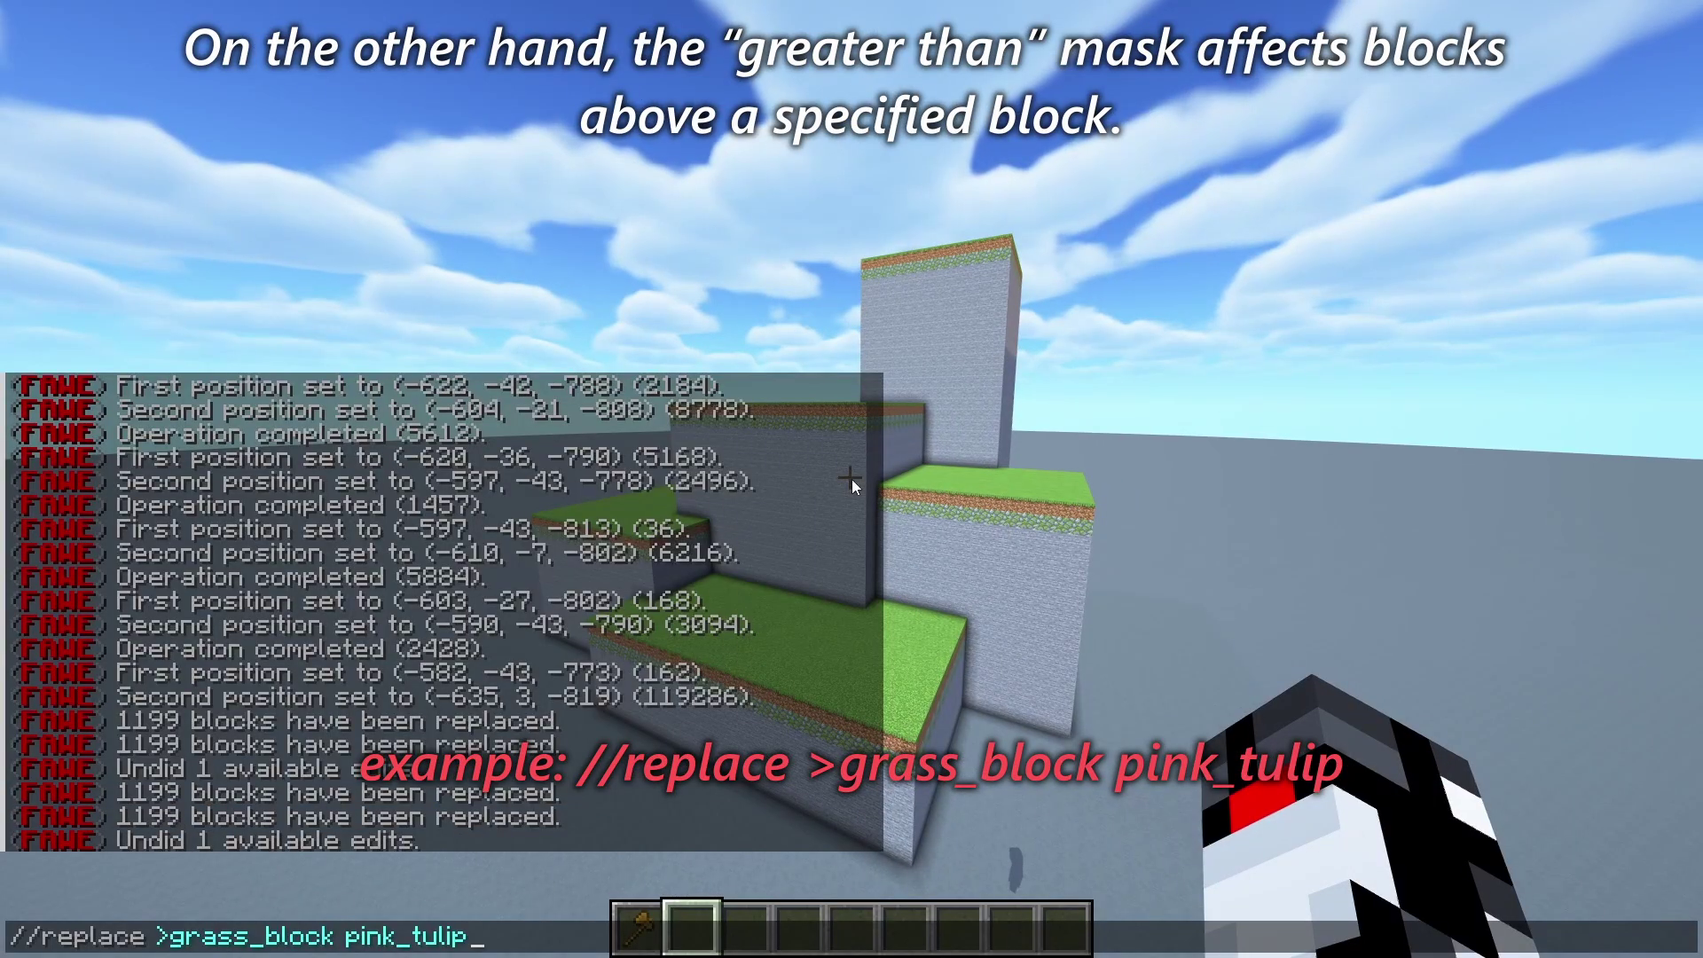
key(Return)
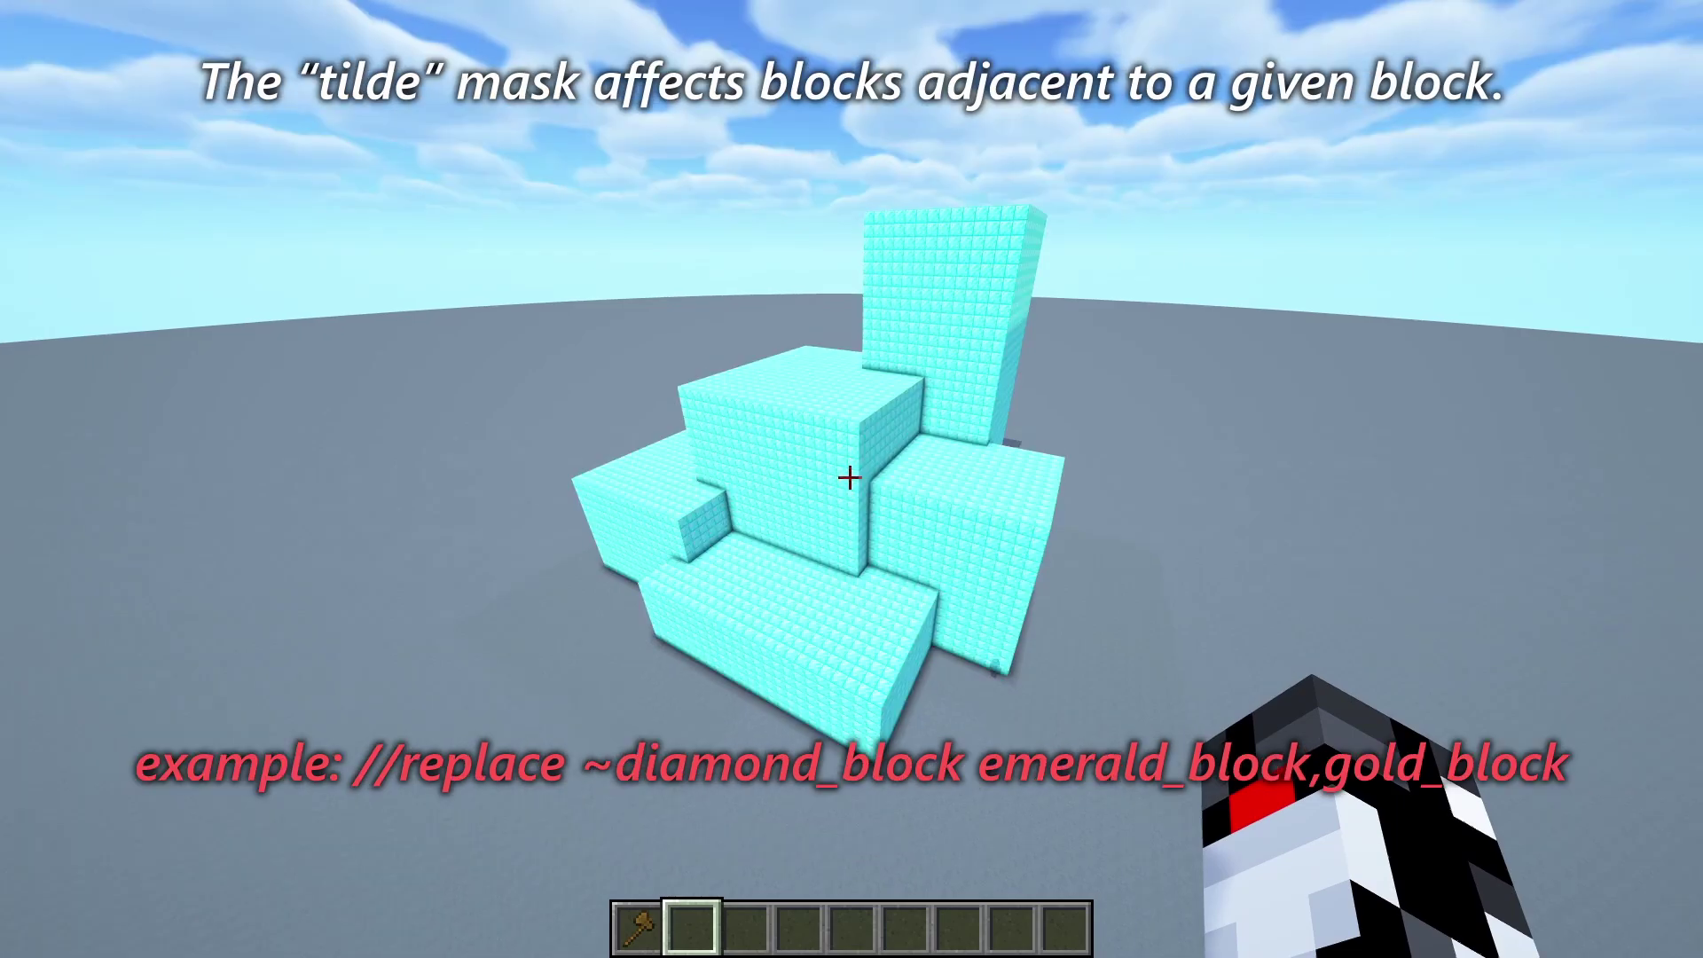
Undo the last edit, turn the diamond structure into emerald and gold, and mark a corner near the tree
key(slash)
text(/undo)
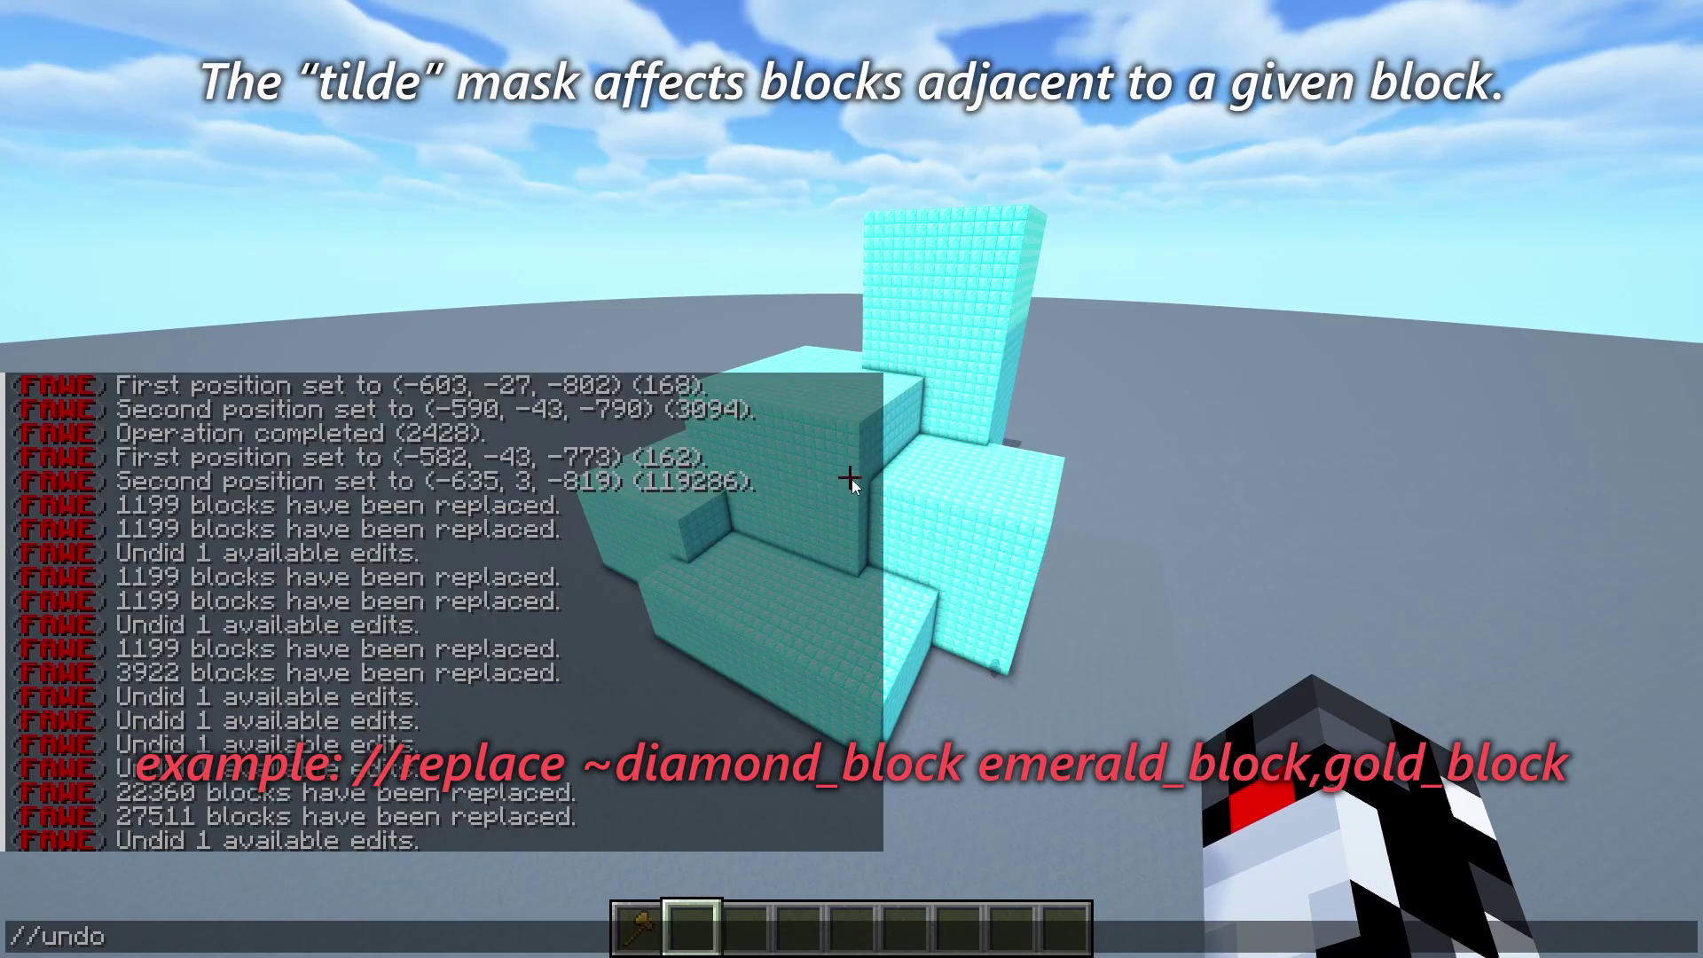
key(Return)
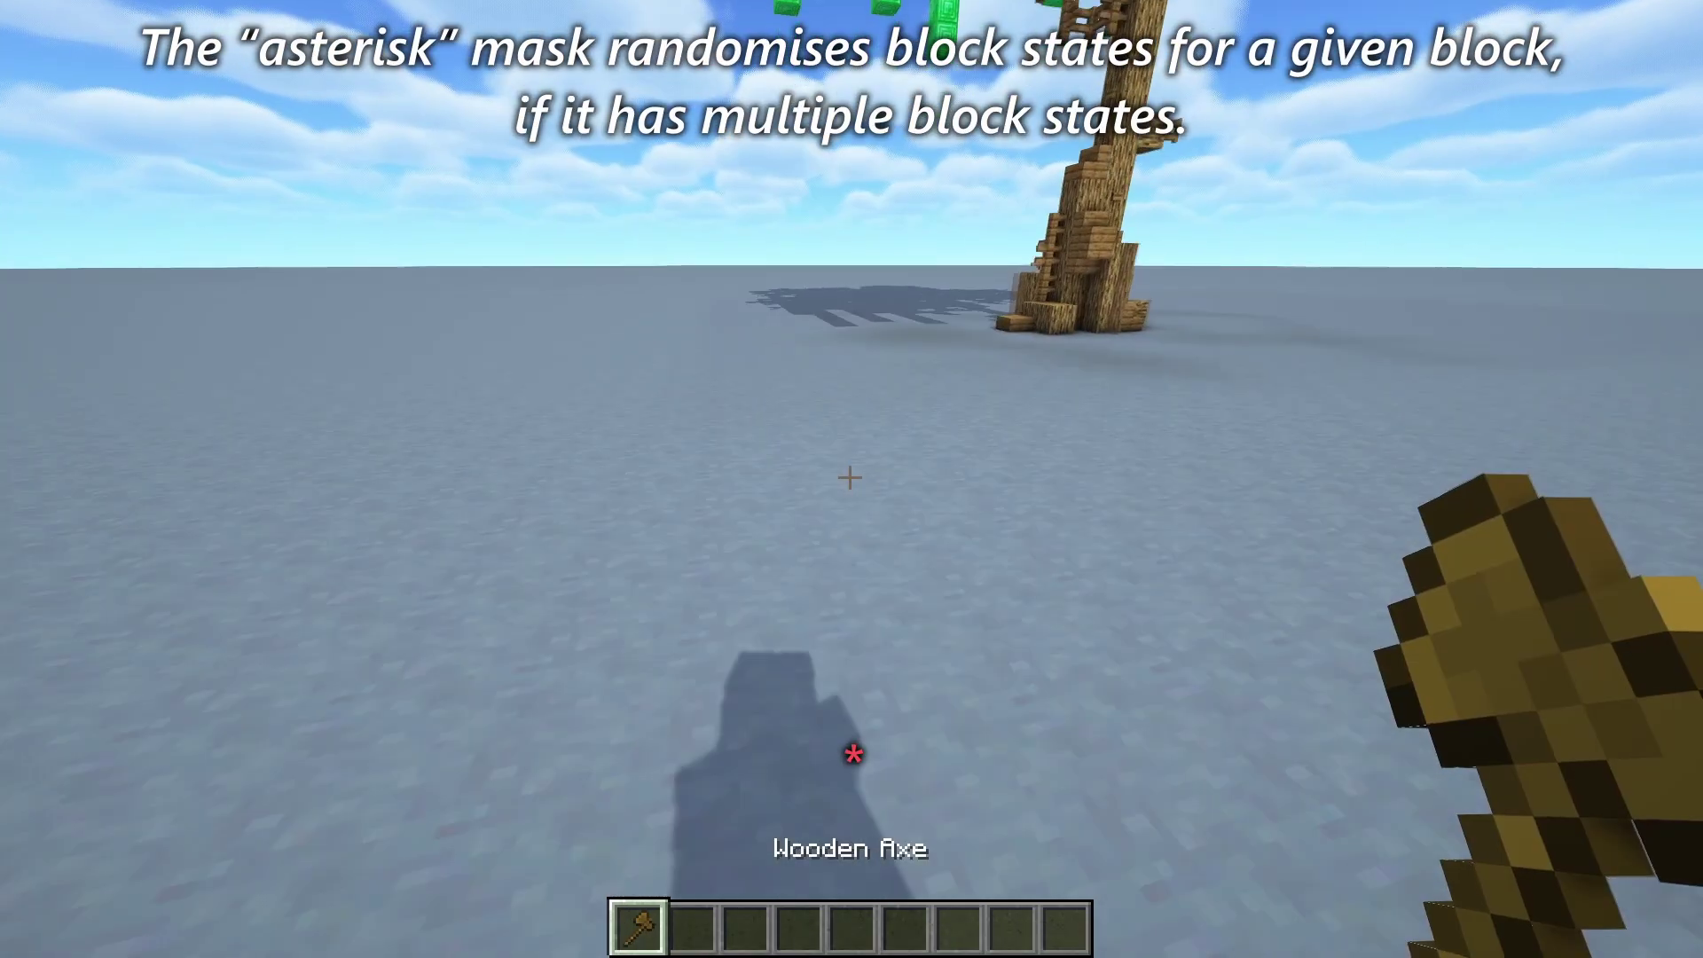
click(849, 478)
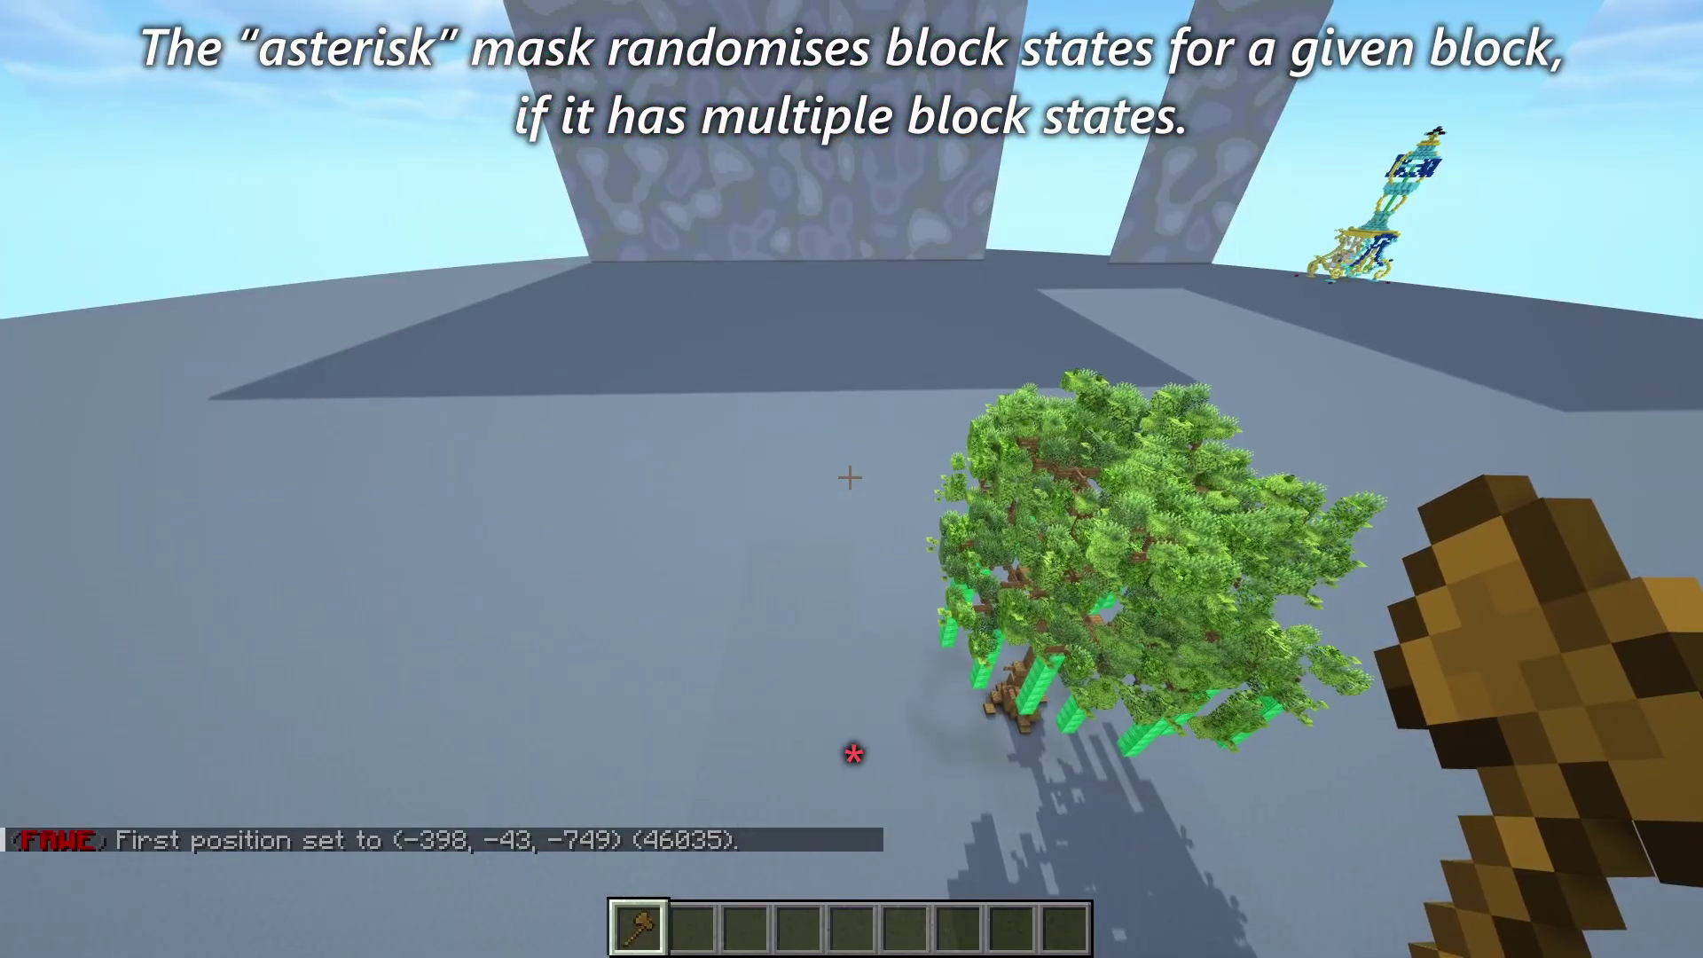
Set the second corner and replace the tree's emerald blocks with *bamboo vines
key(slash)
key(Return)
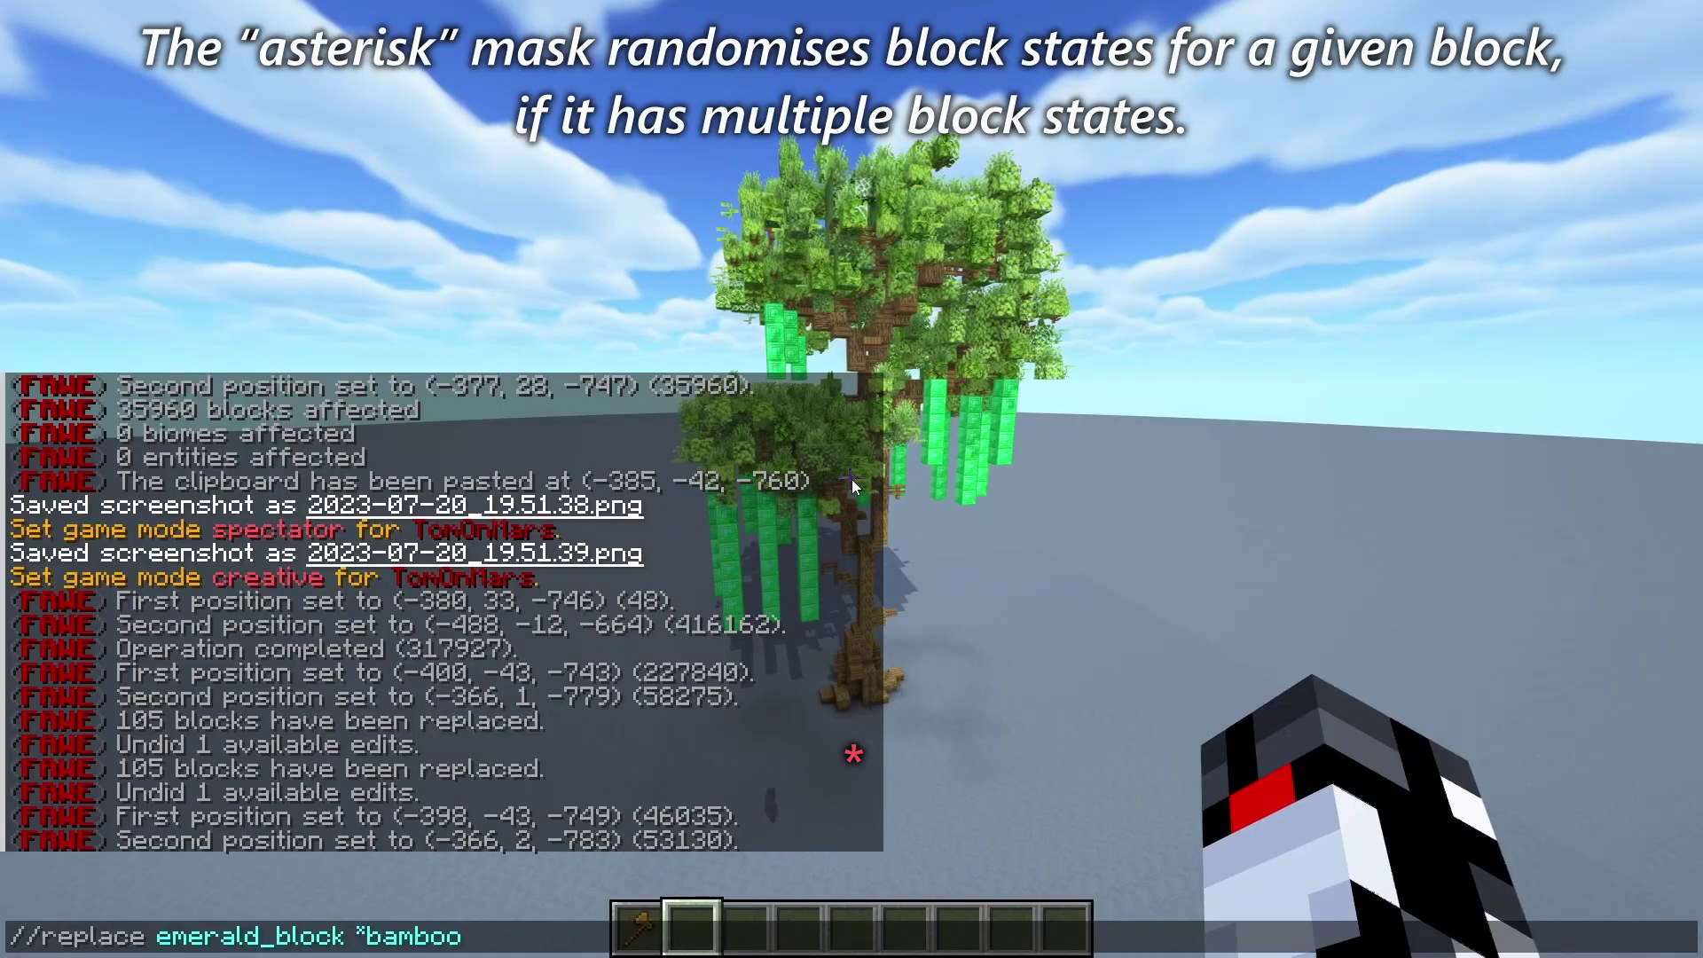
key(Return)
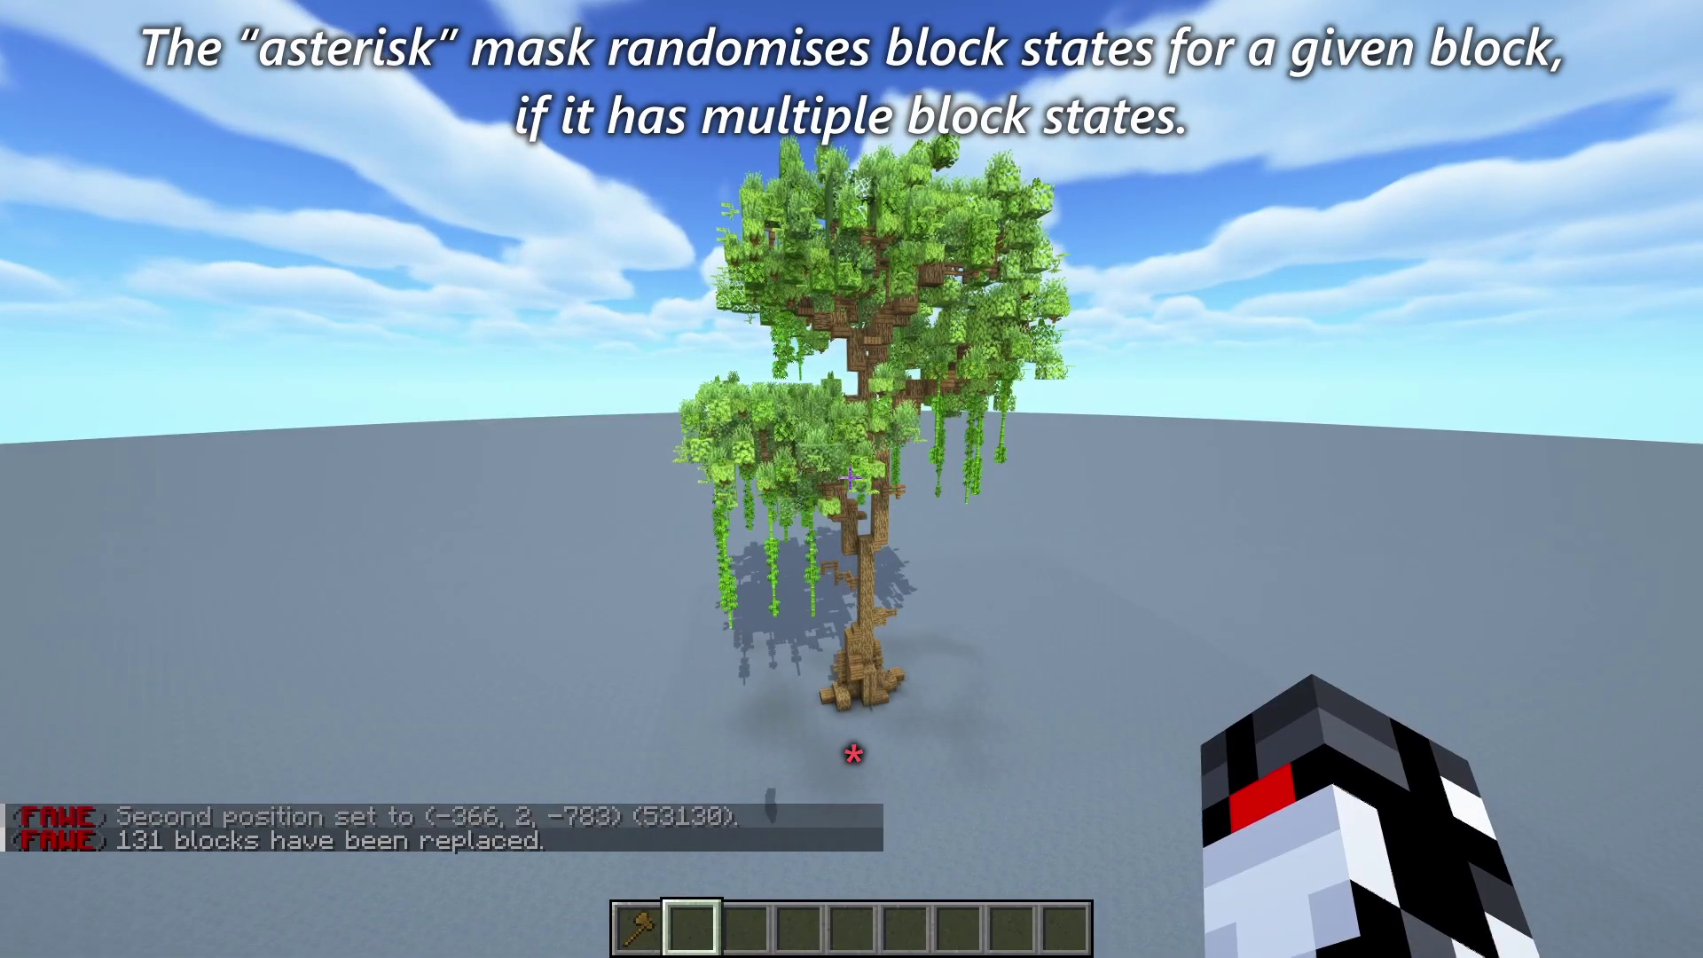
key(w)
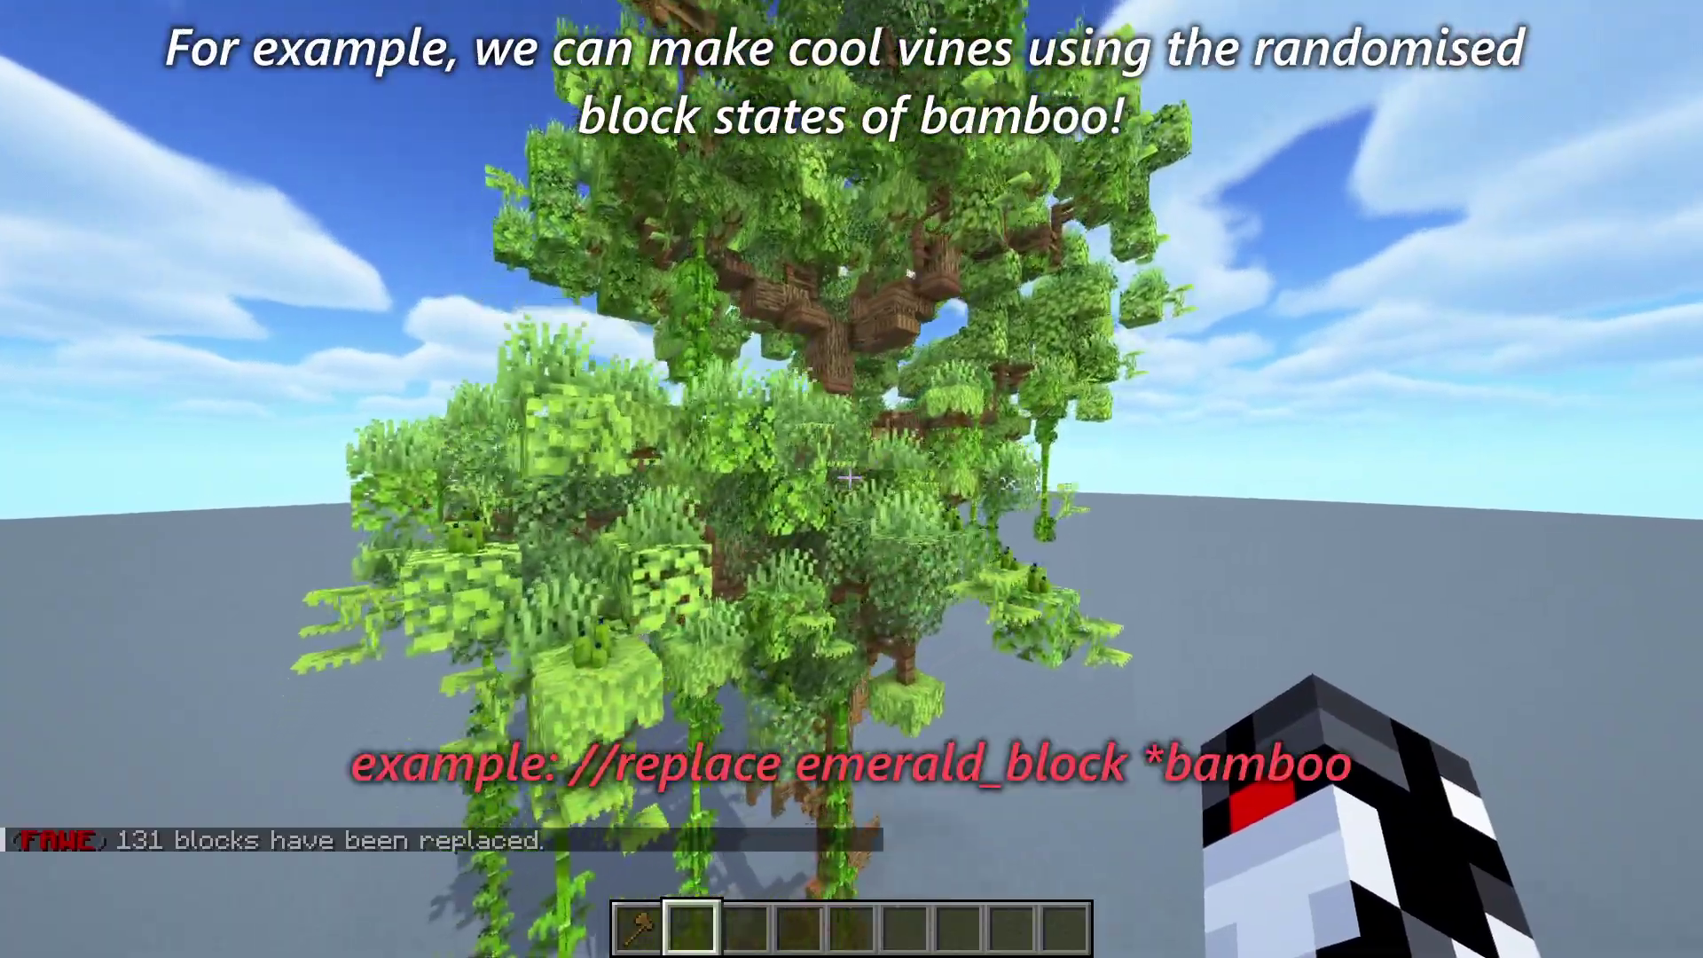
key(s)
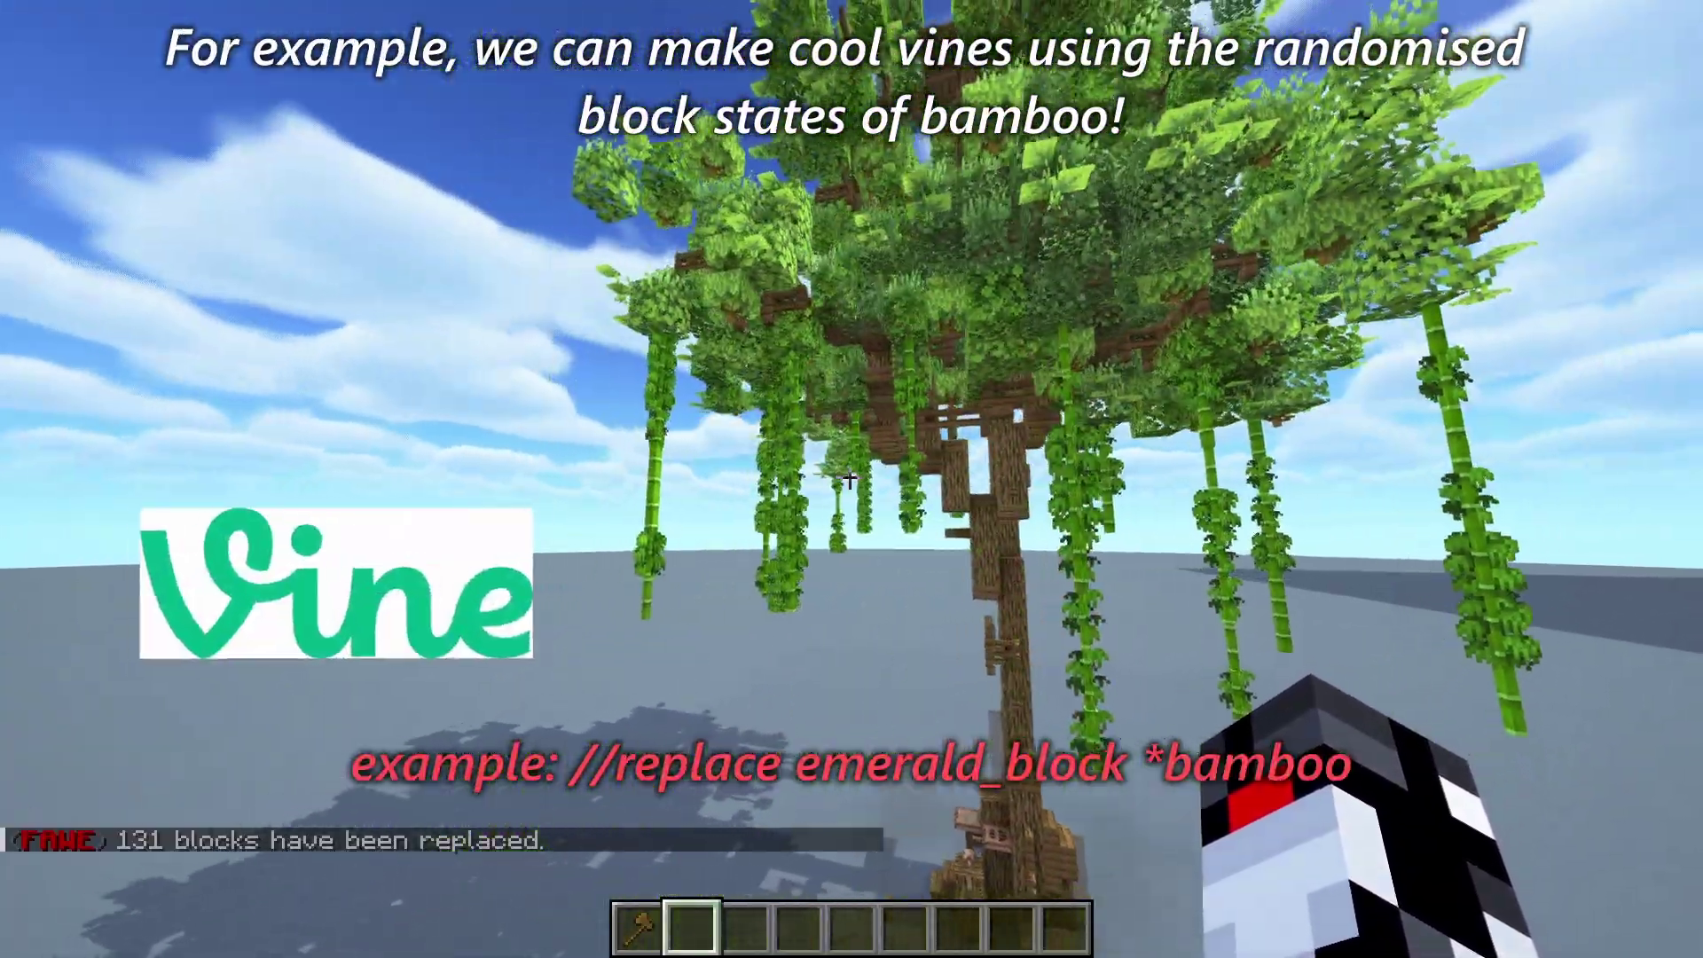
key(s)
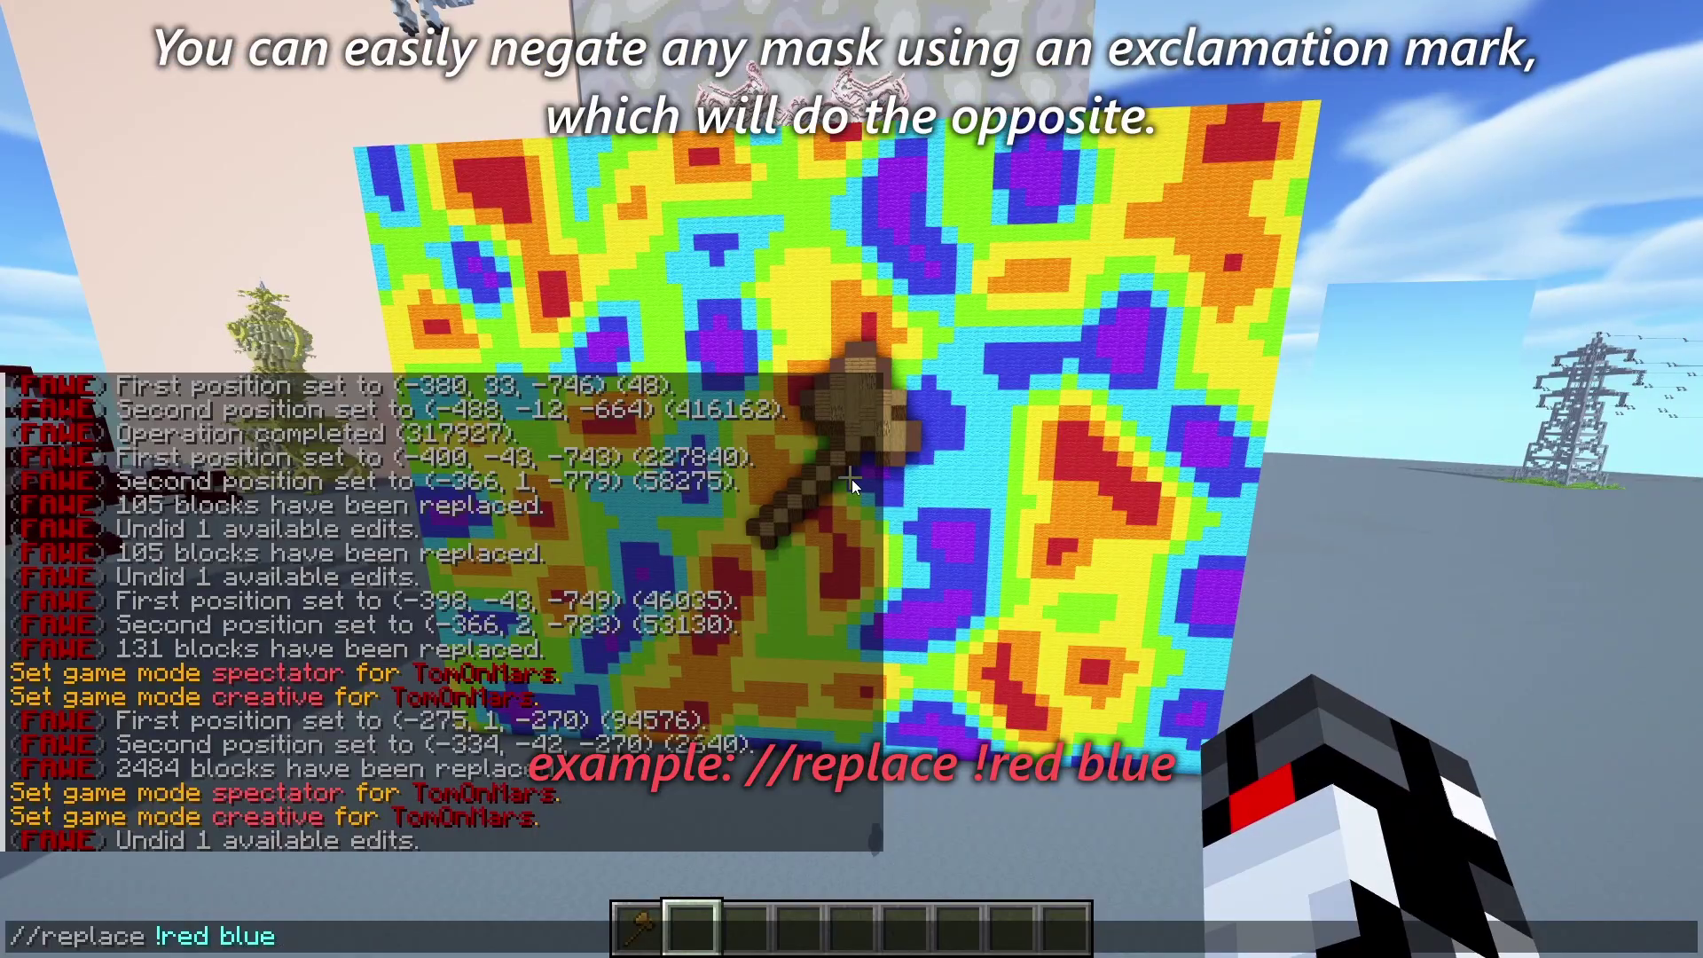
Turn every non-red wall block blue with //replace !red blue, then undo it
key(Return)
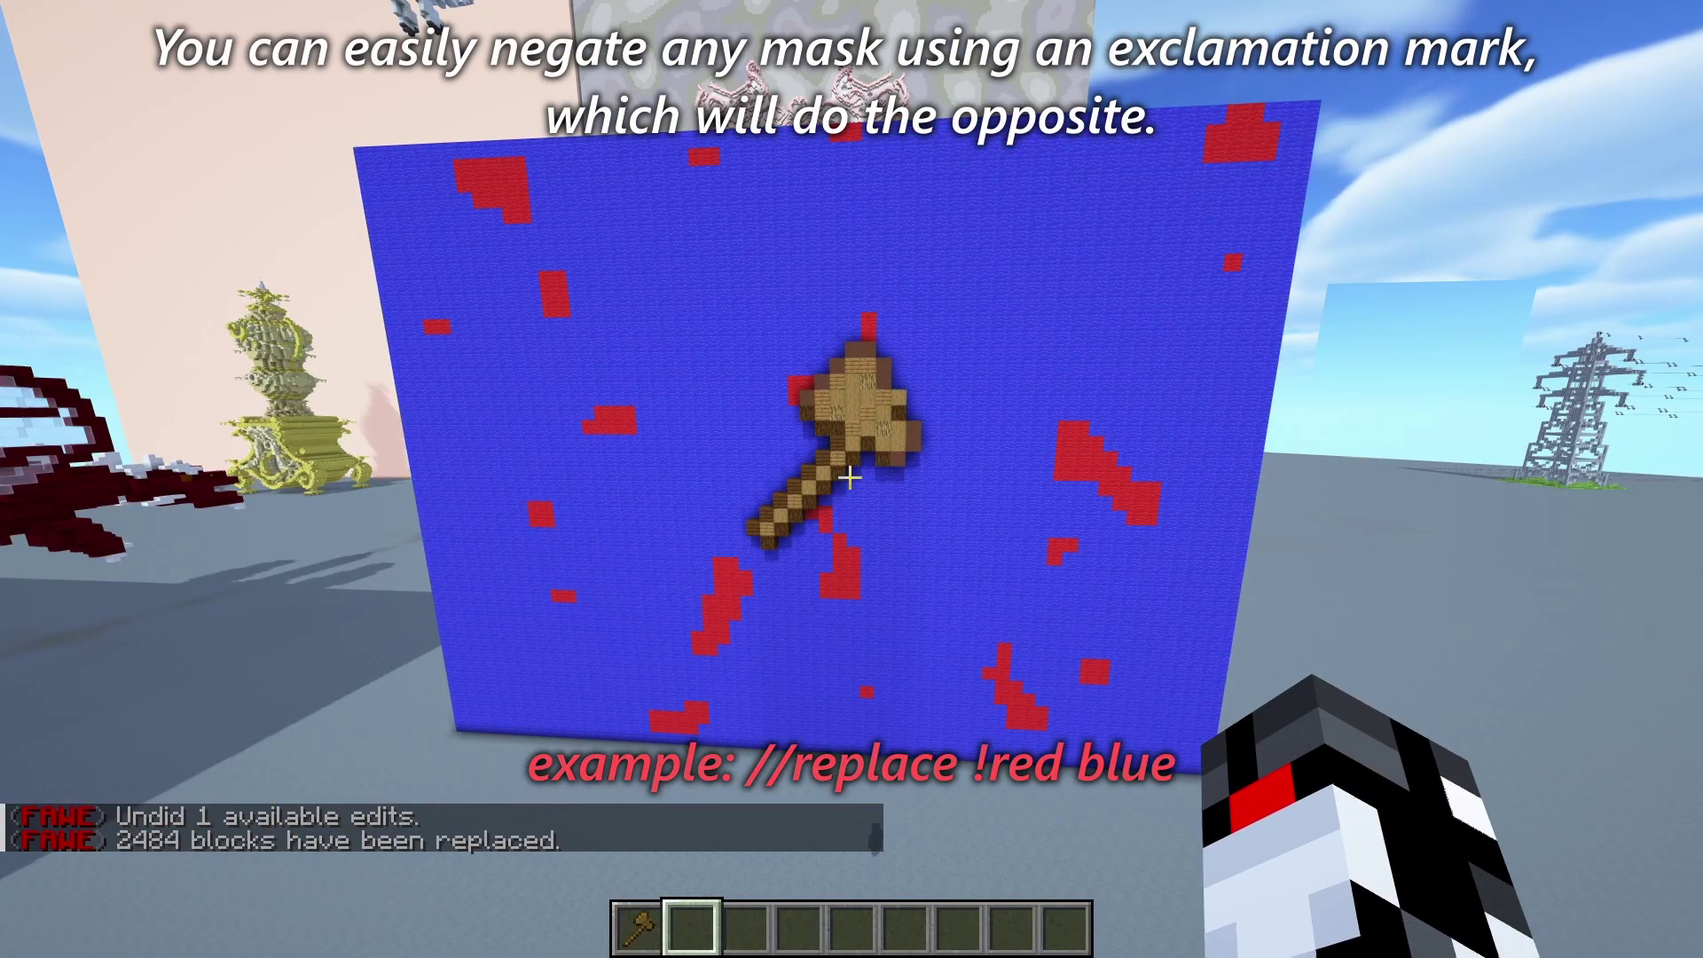
key(slash)
text(/undo)
key(Return)
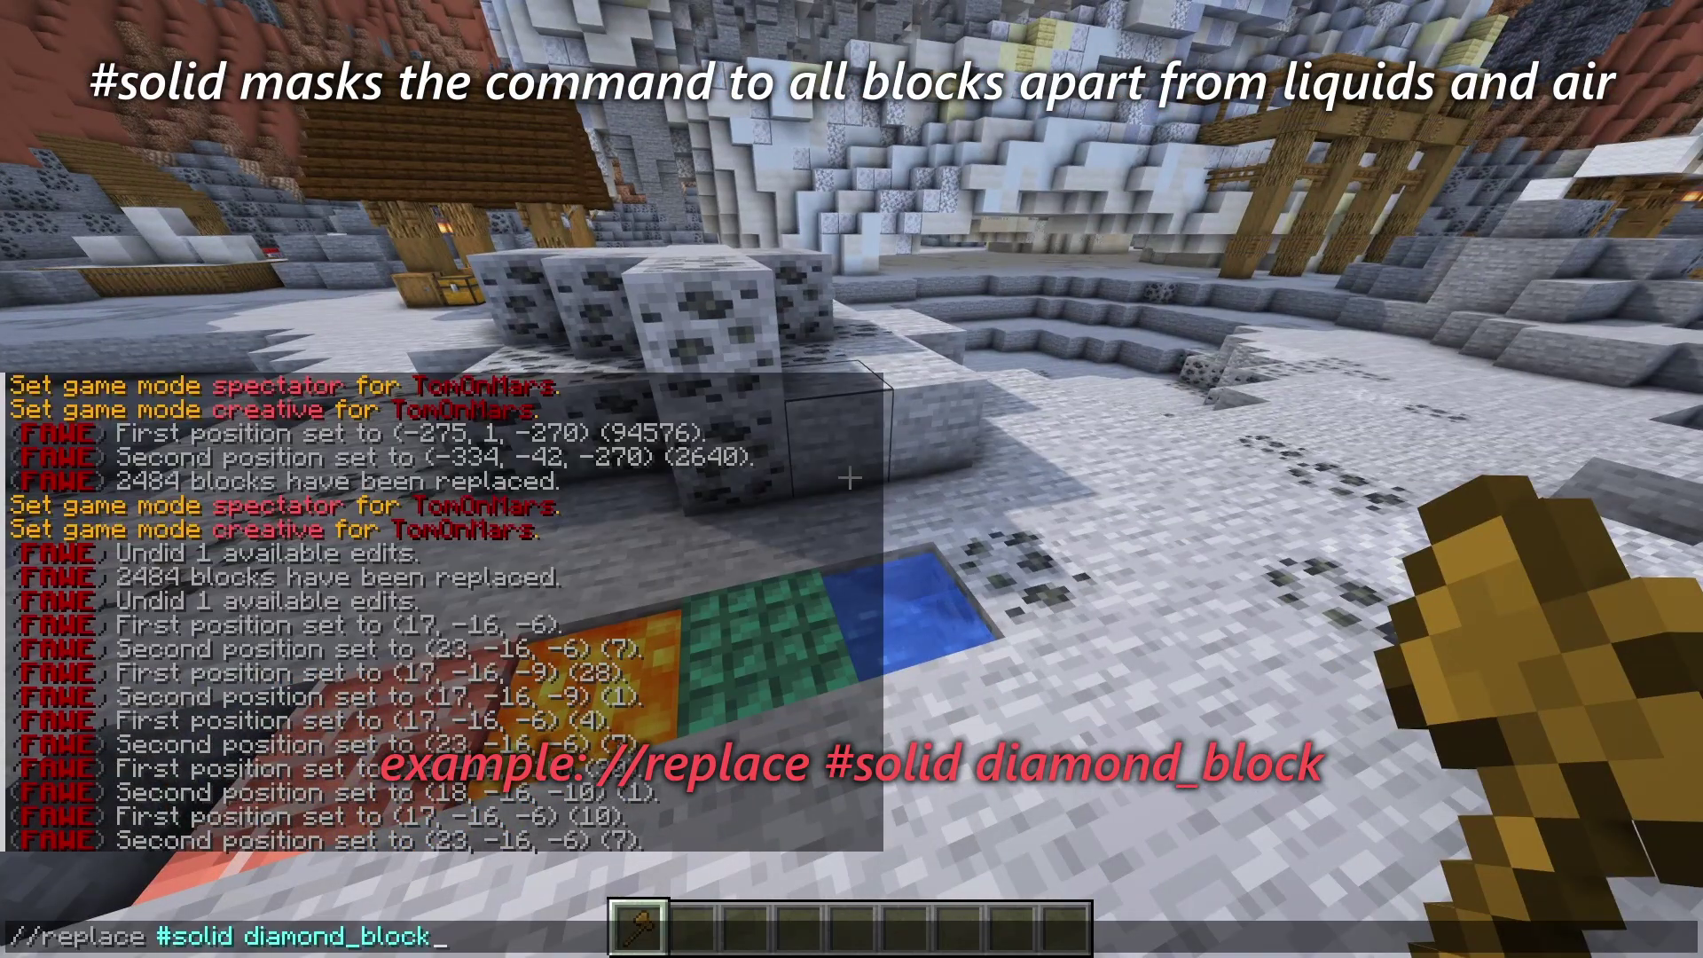
Turn solid trench blocks into diamond, then fill the jungle wall with #simplex[7][red,green,blue] noise
key(Return)
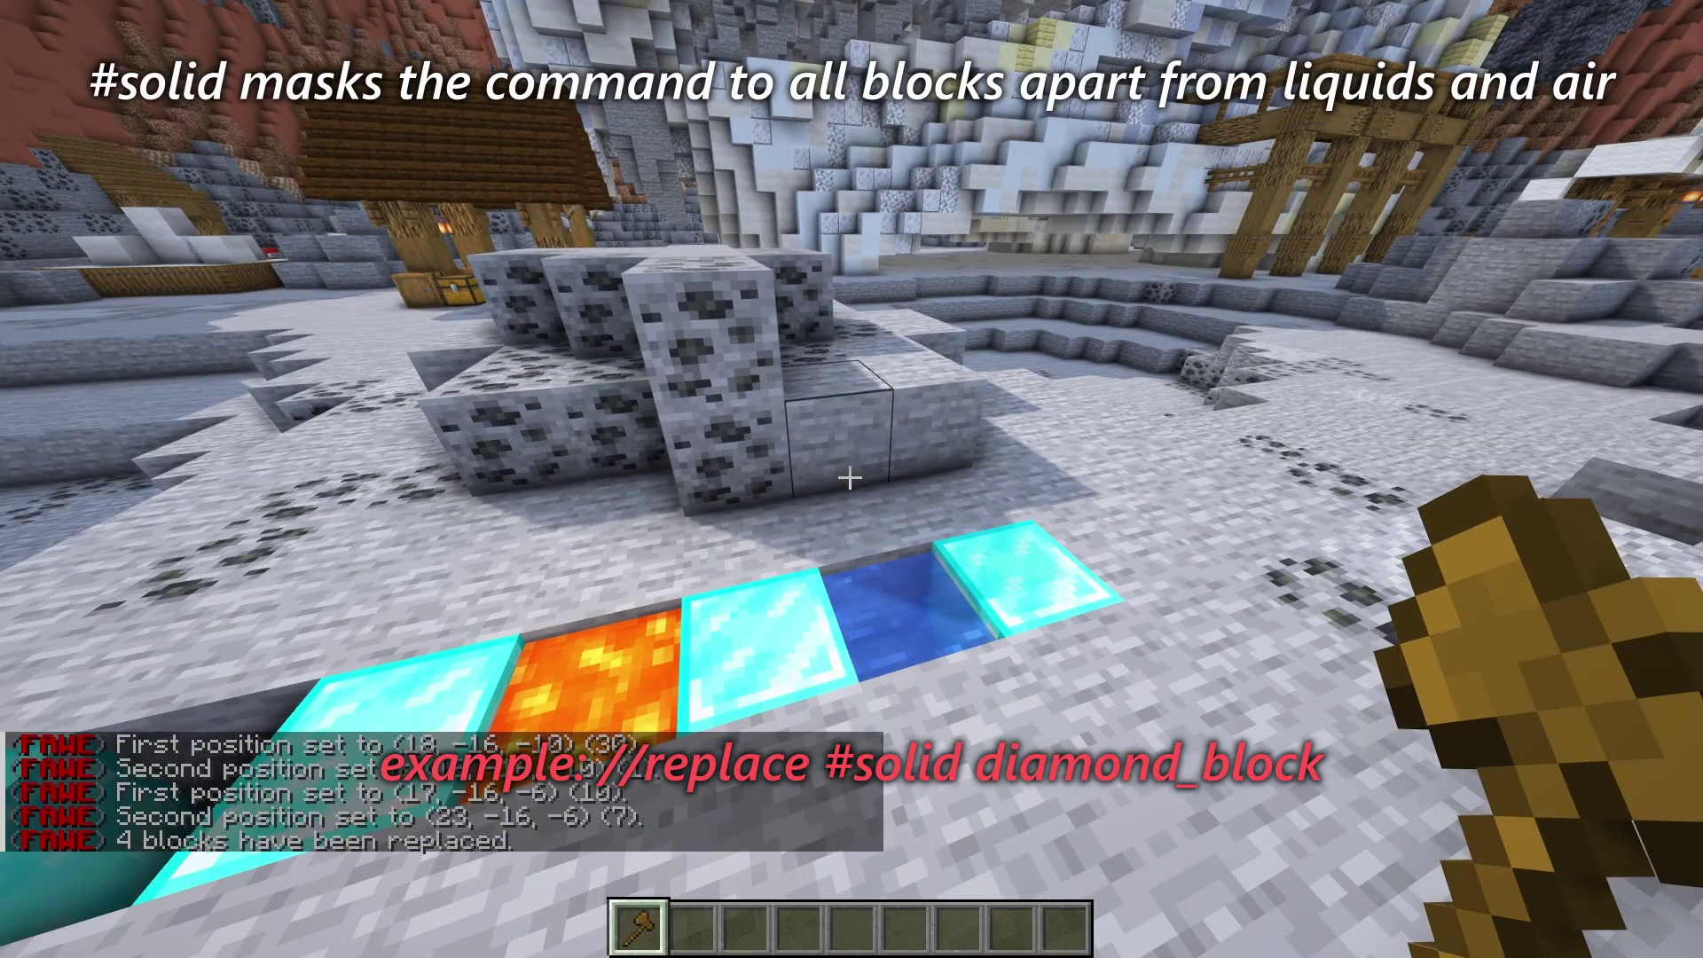
key(2)
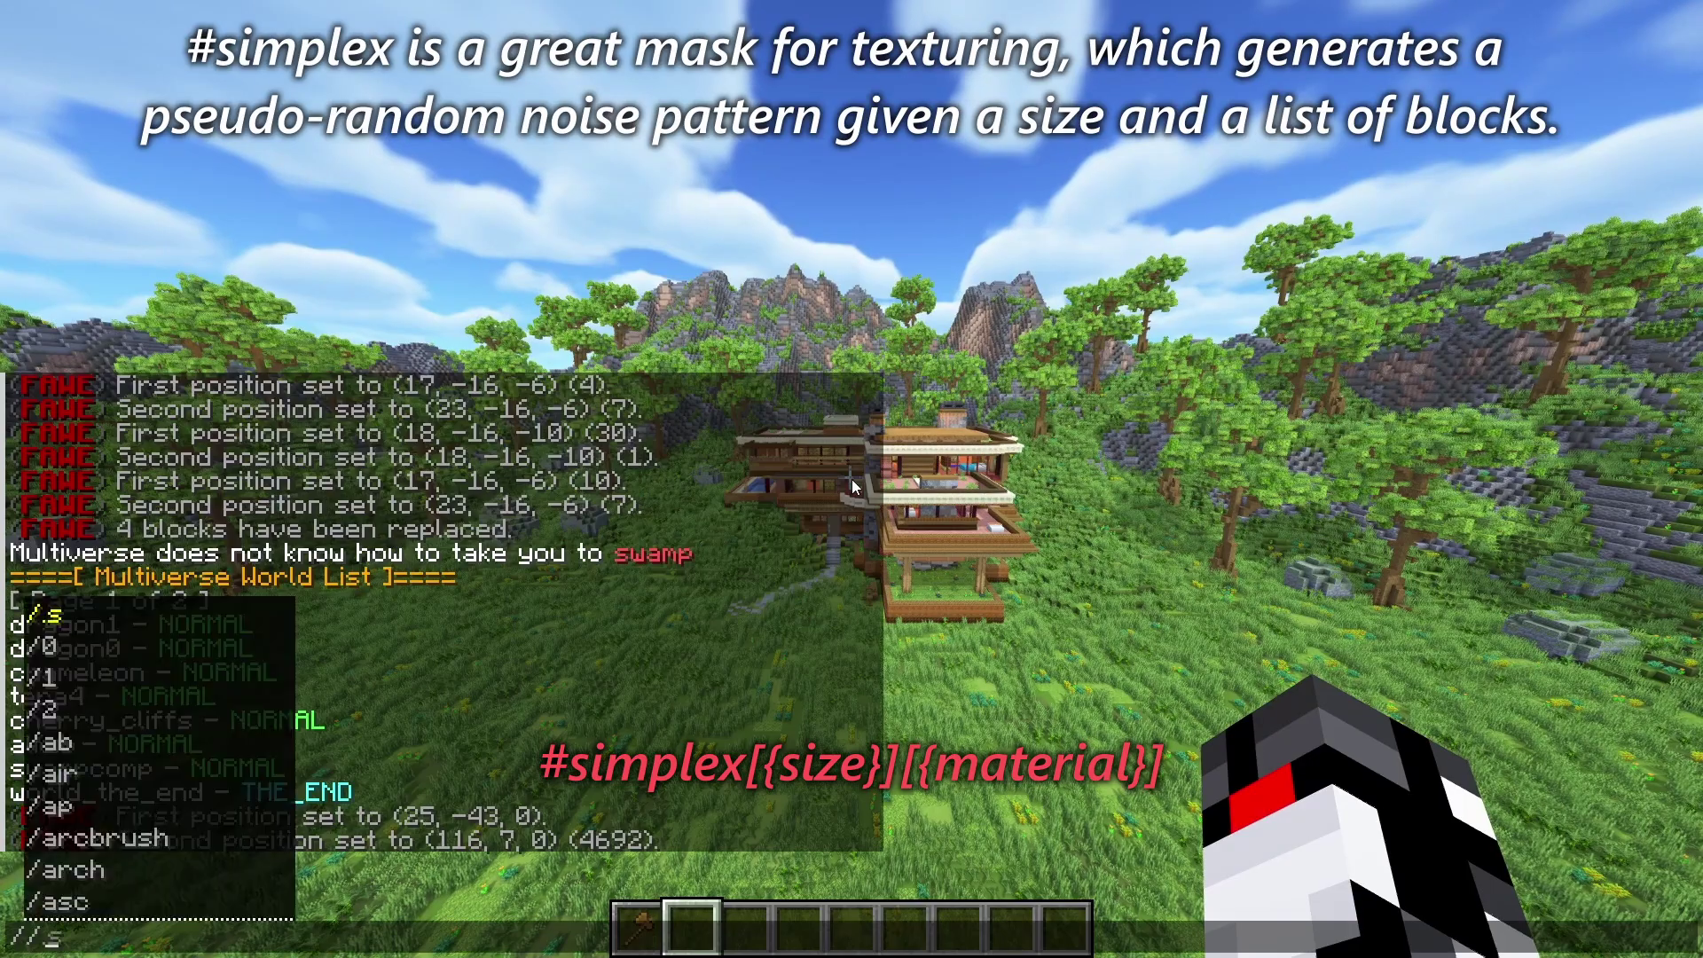
text(set #simplex[7][red,g)
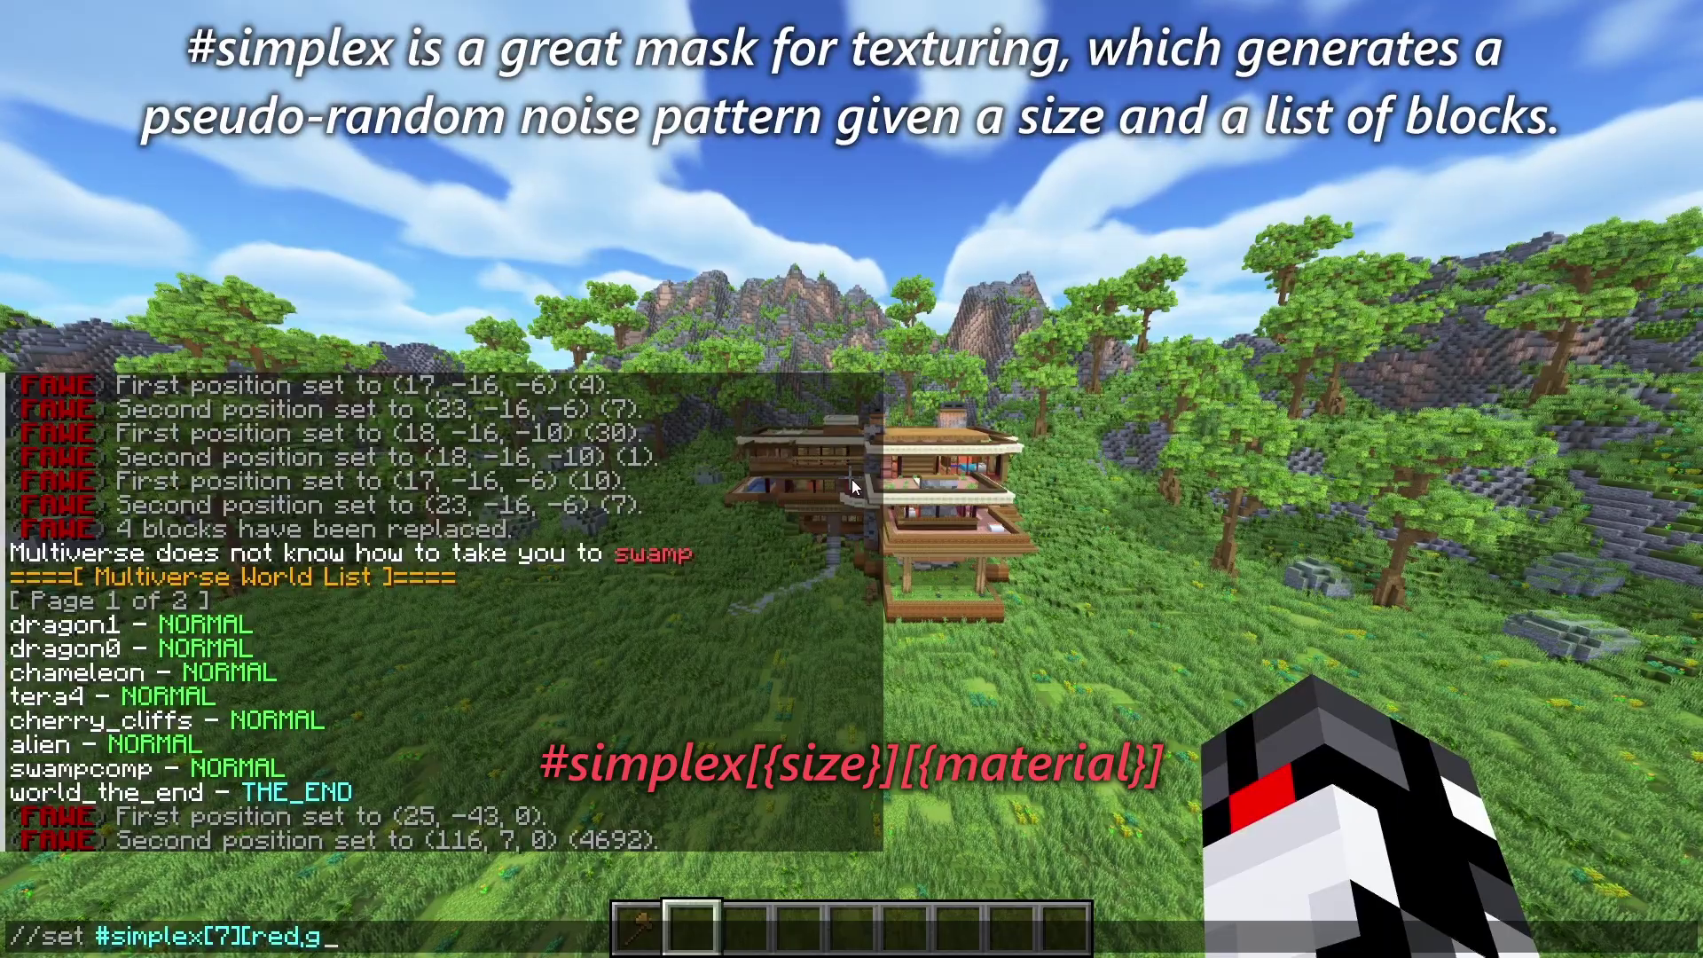
text(blue)
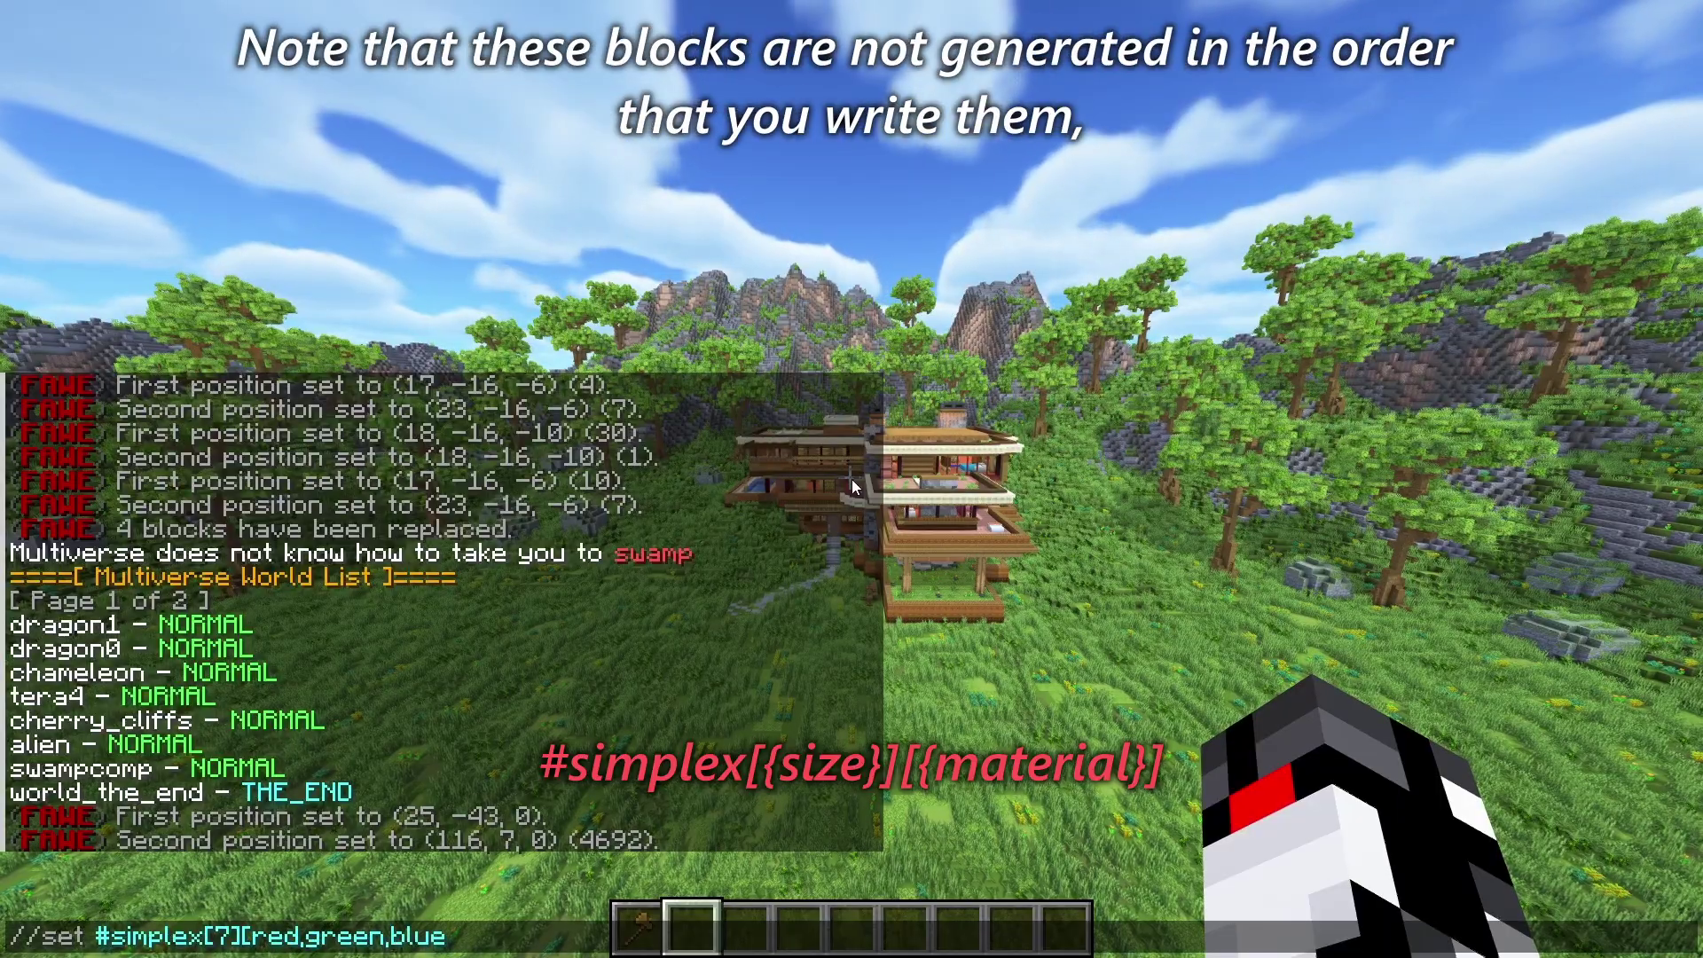
key(Return)
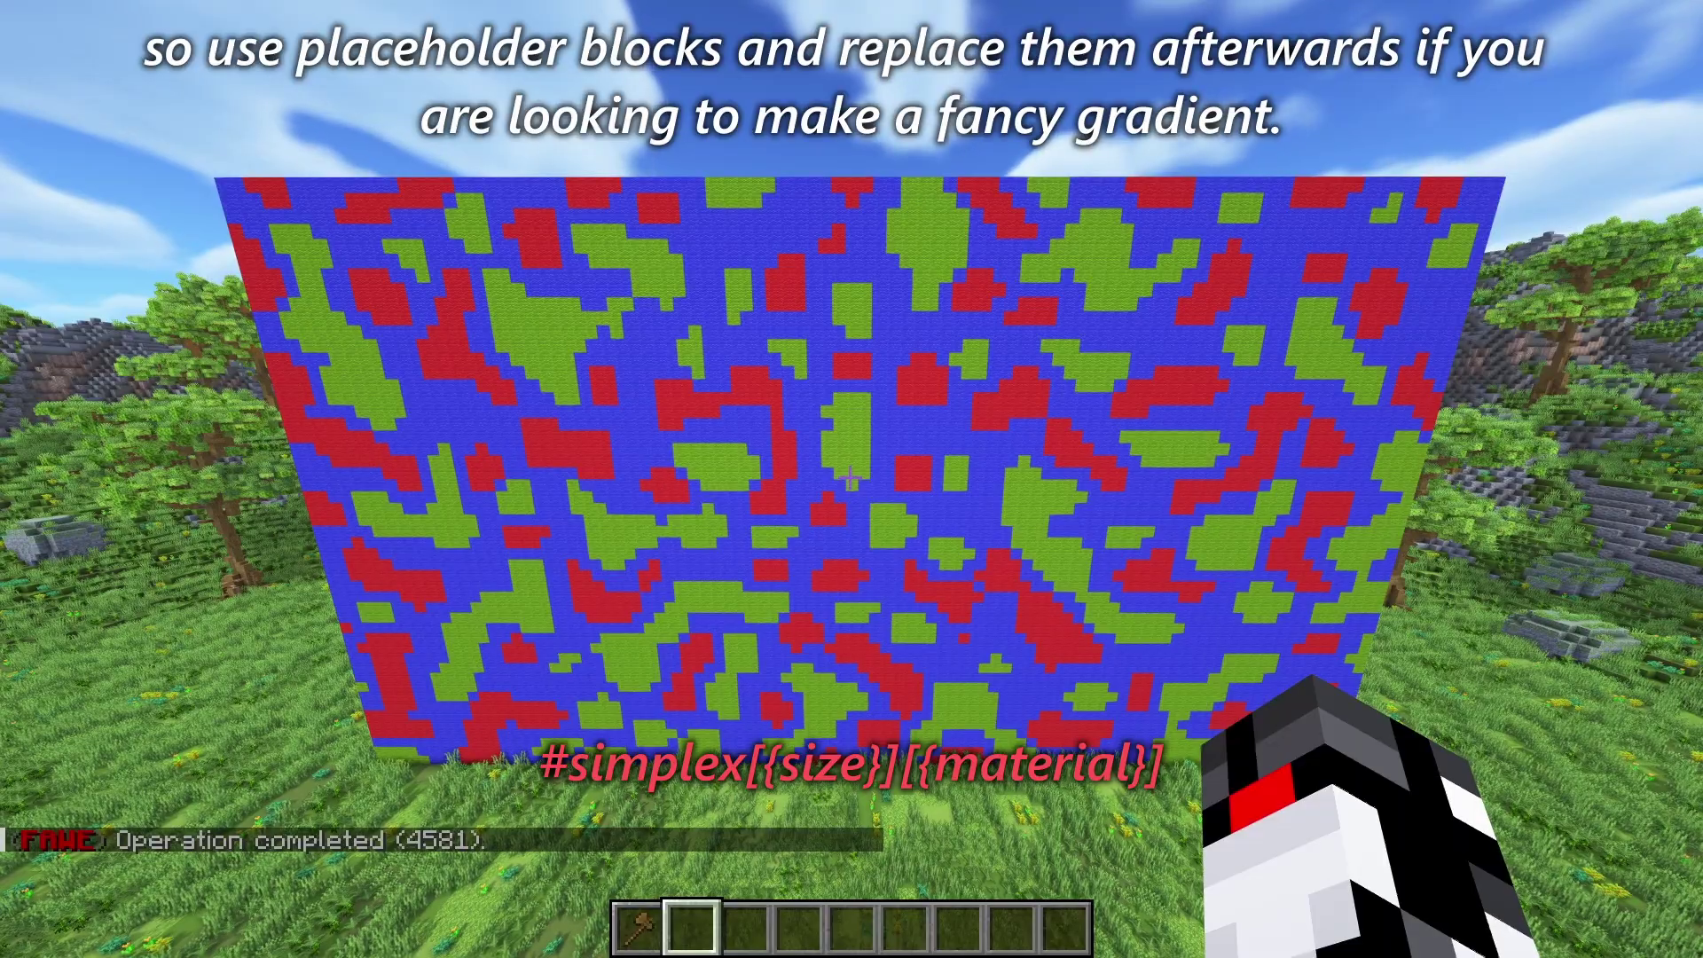
key(slash)
text(/replace)
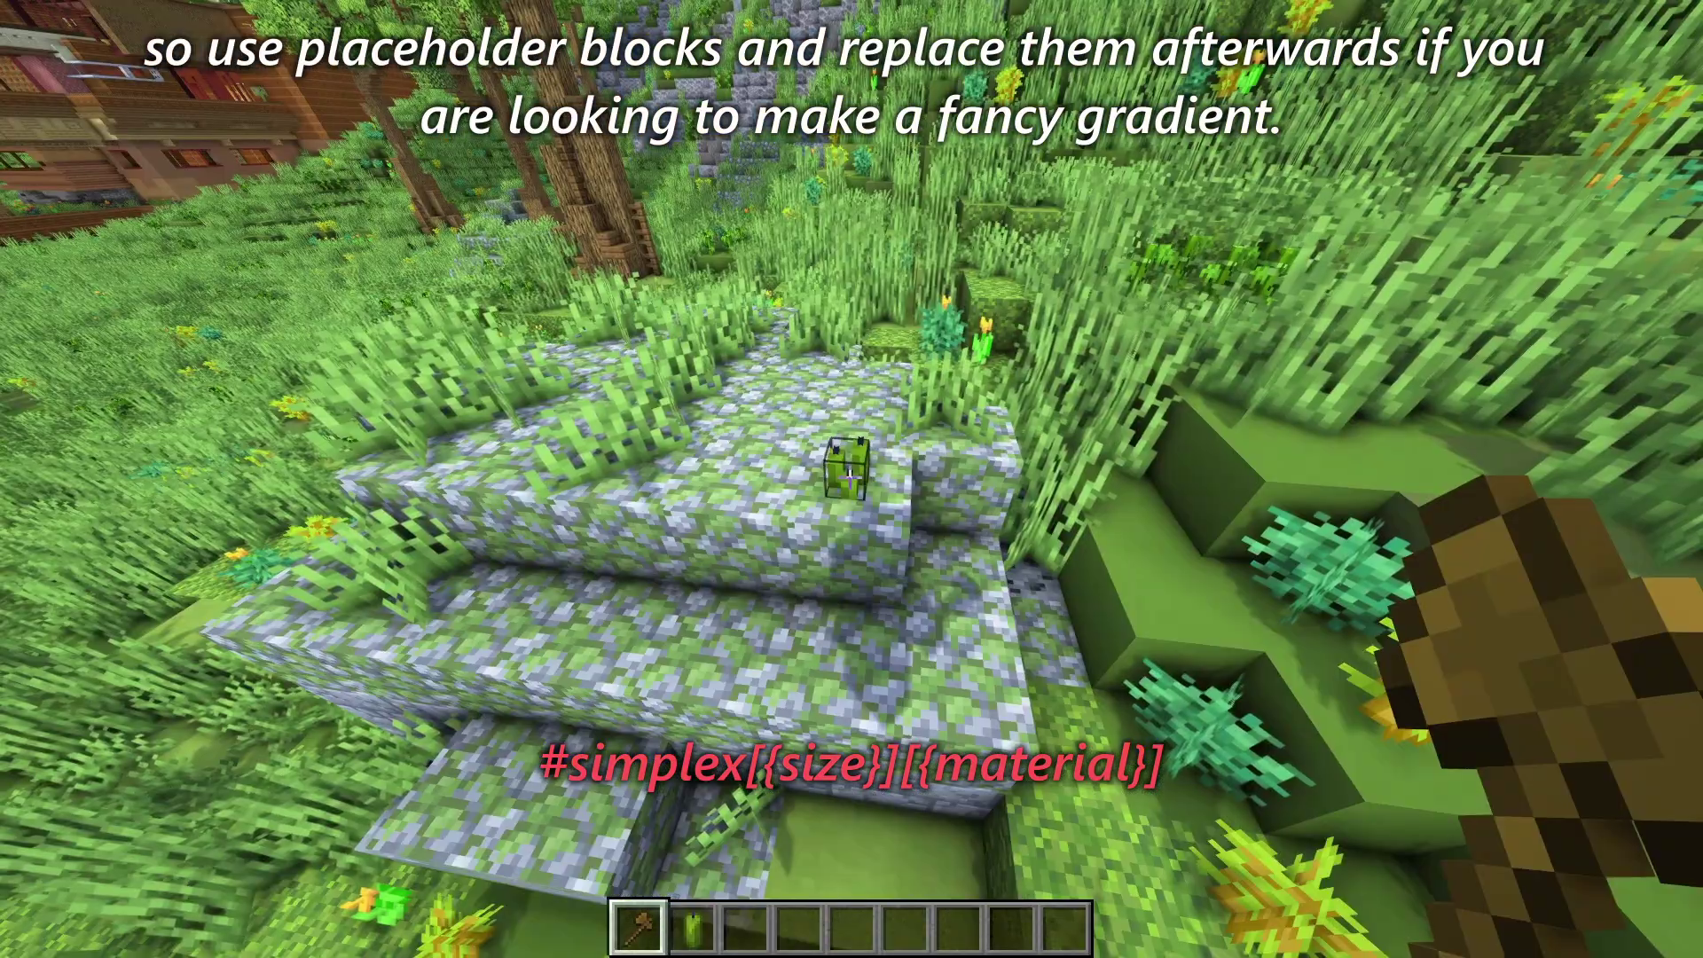
Select the single green candle block with the wand and copy it to the clipboard
click(852, 480)
right_click(852, 479)
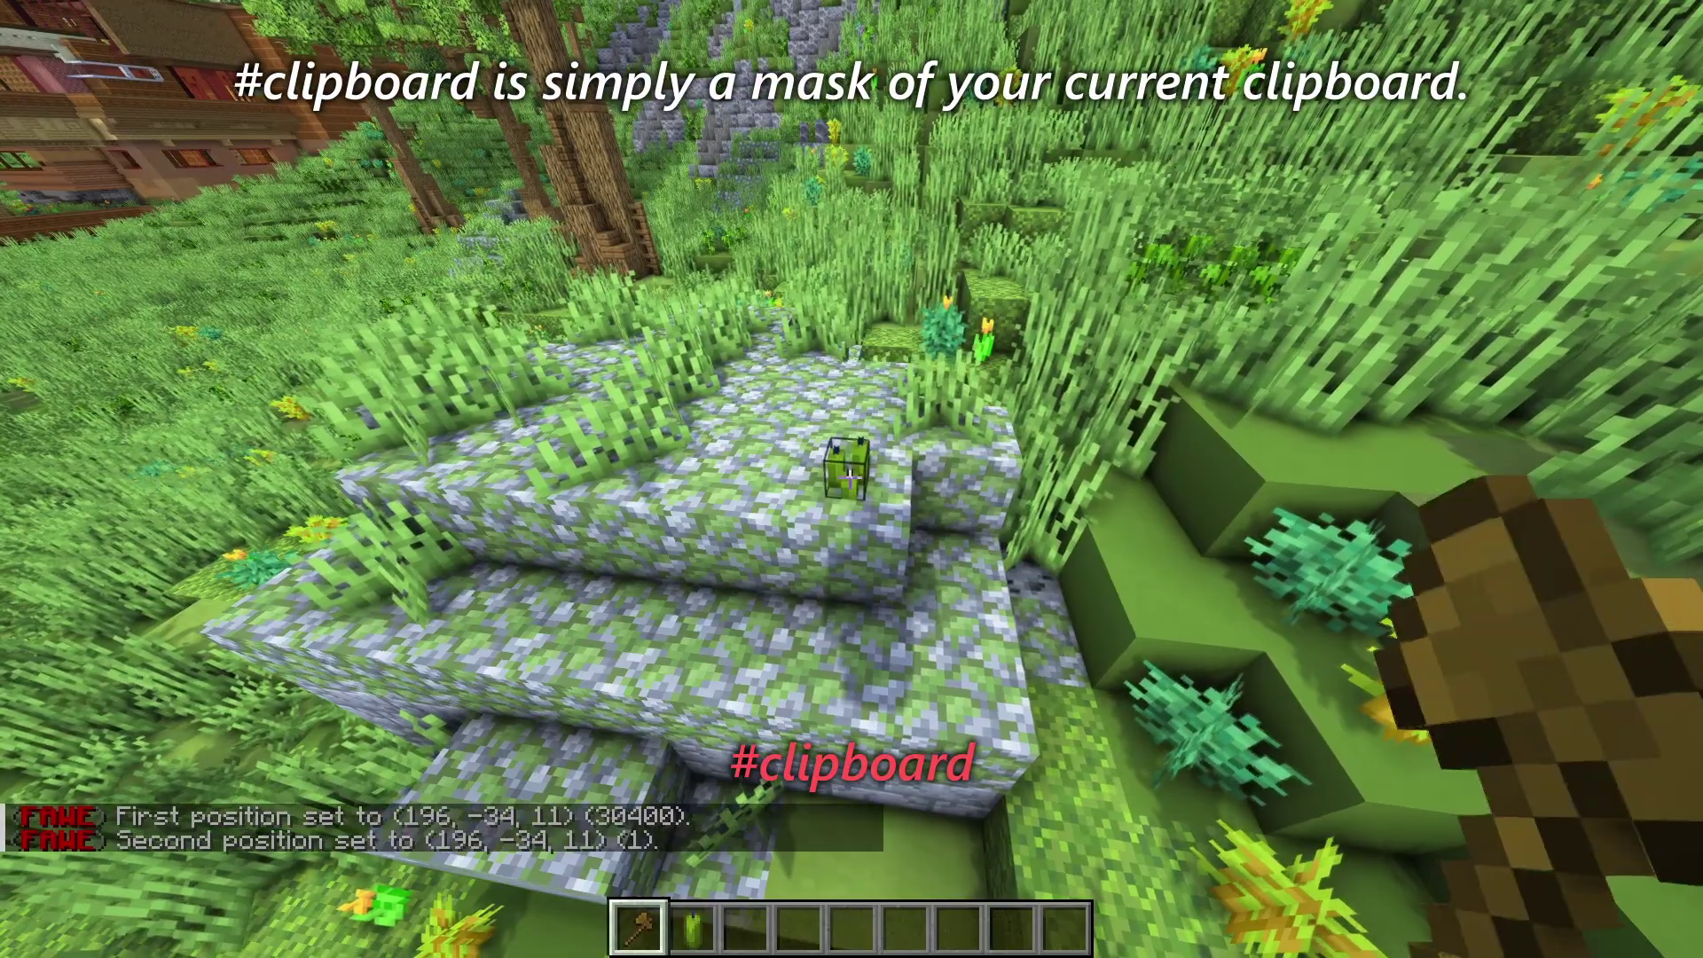
key(slash)
text(/copy)
key(Return)
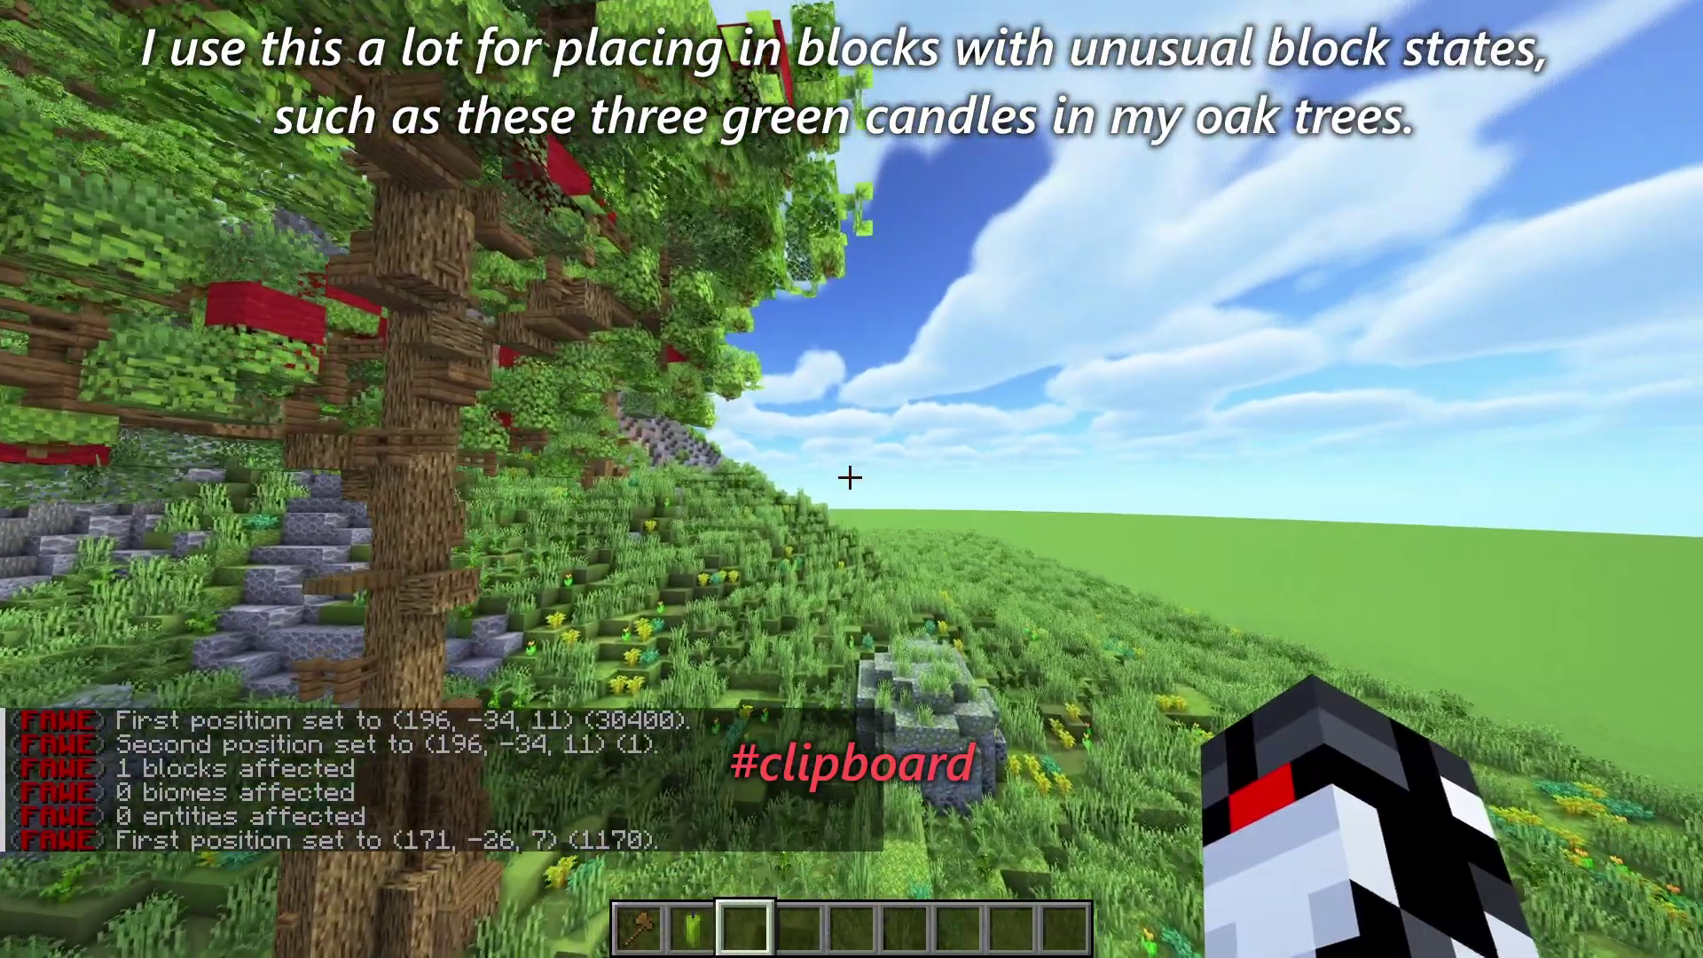
Replace the oak tree's red marker blocks with the copied green candles
key(slash)
text(/s)
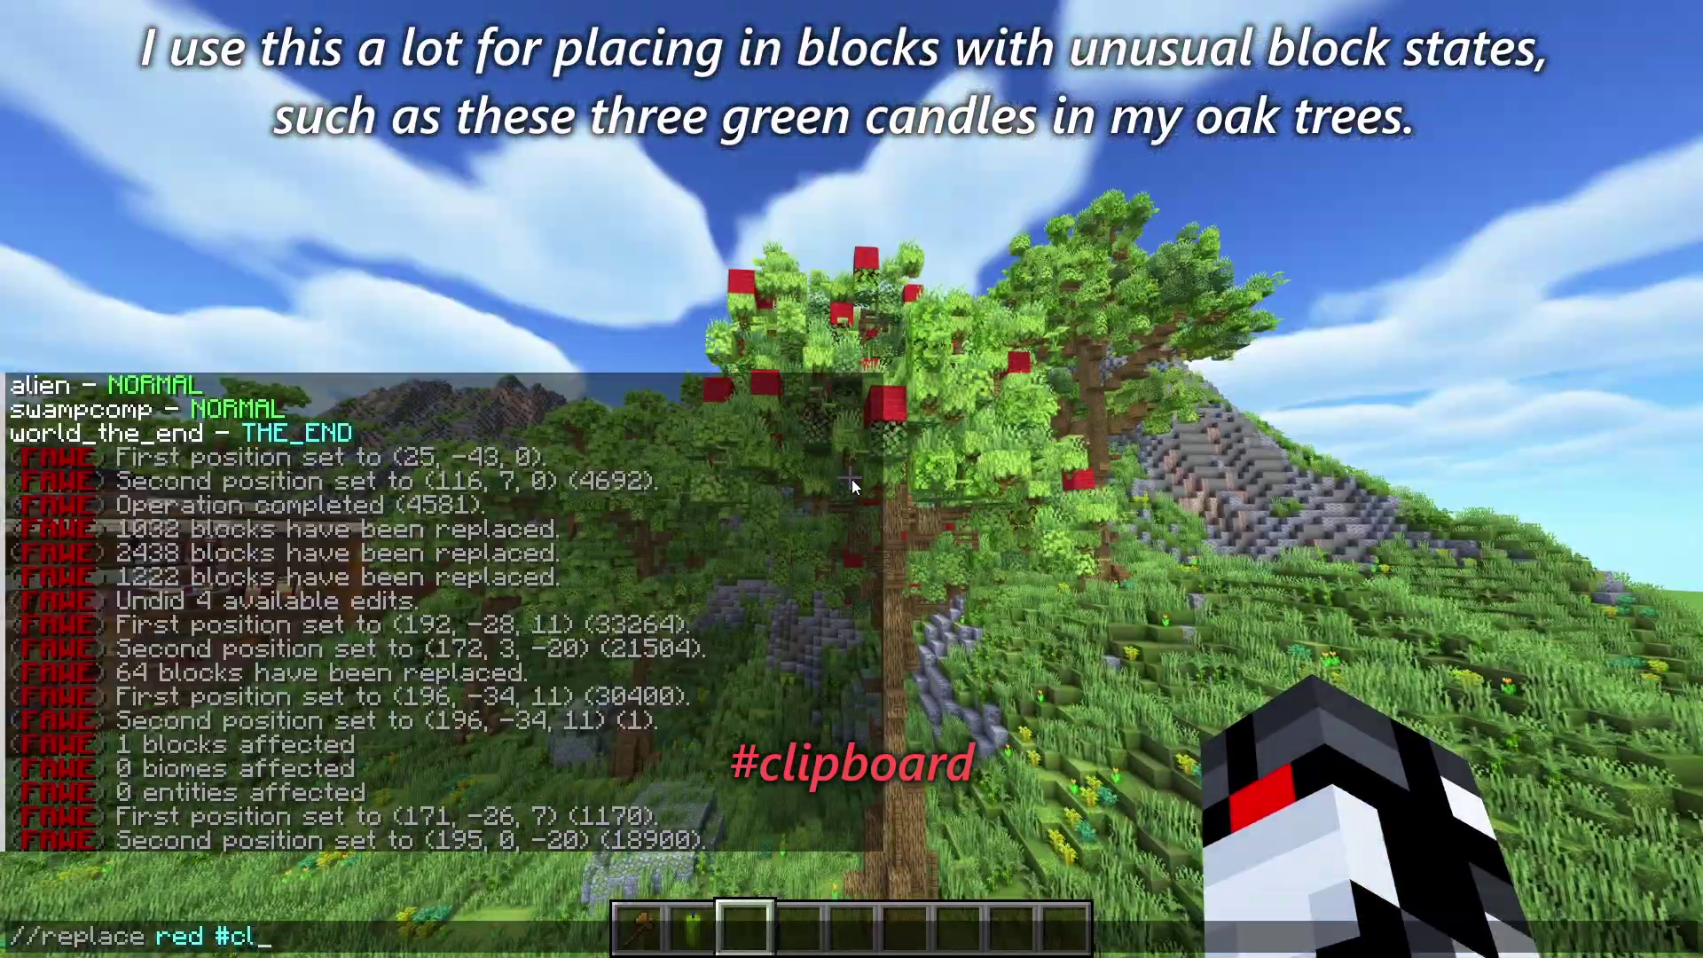
key(Return)
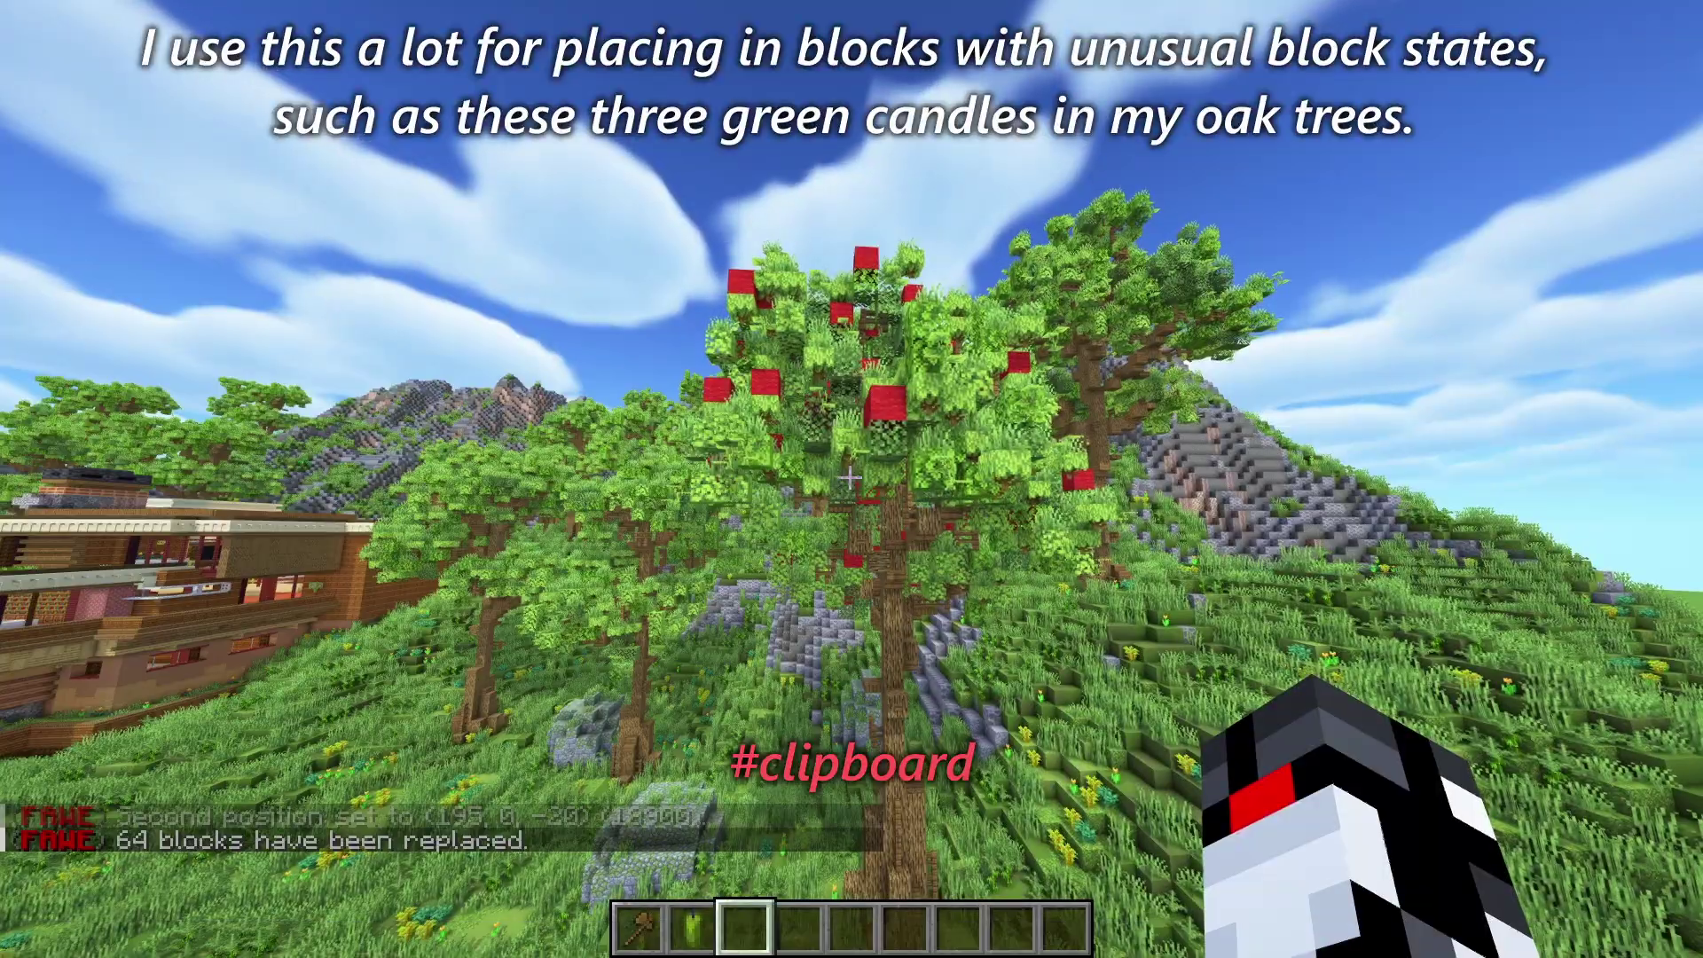
key(w)
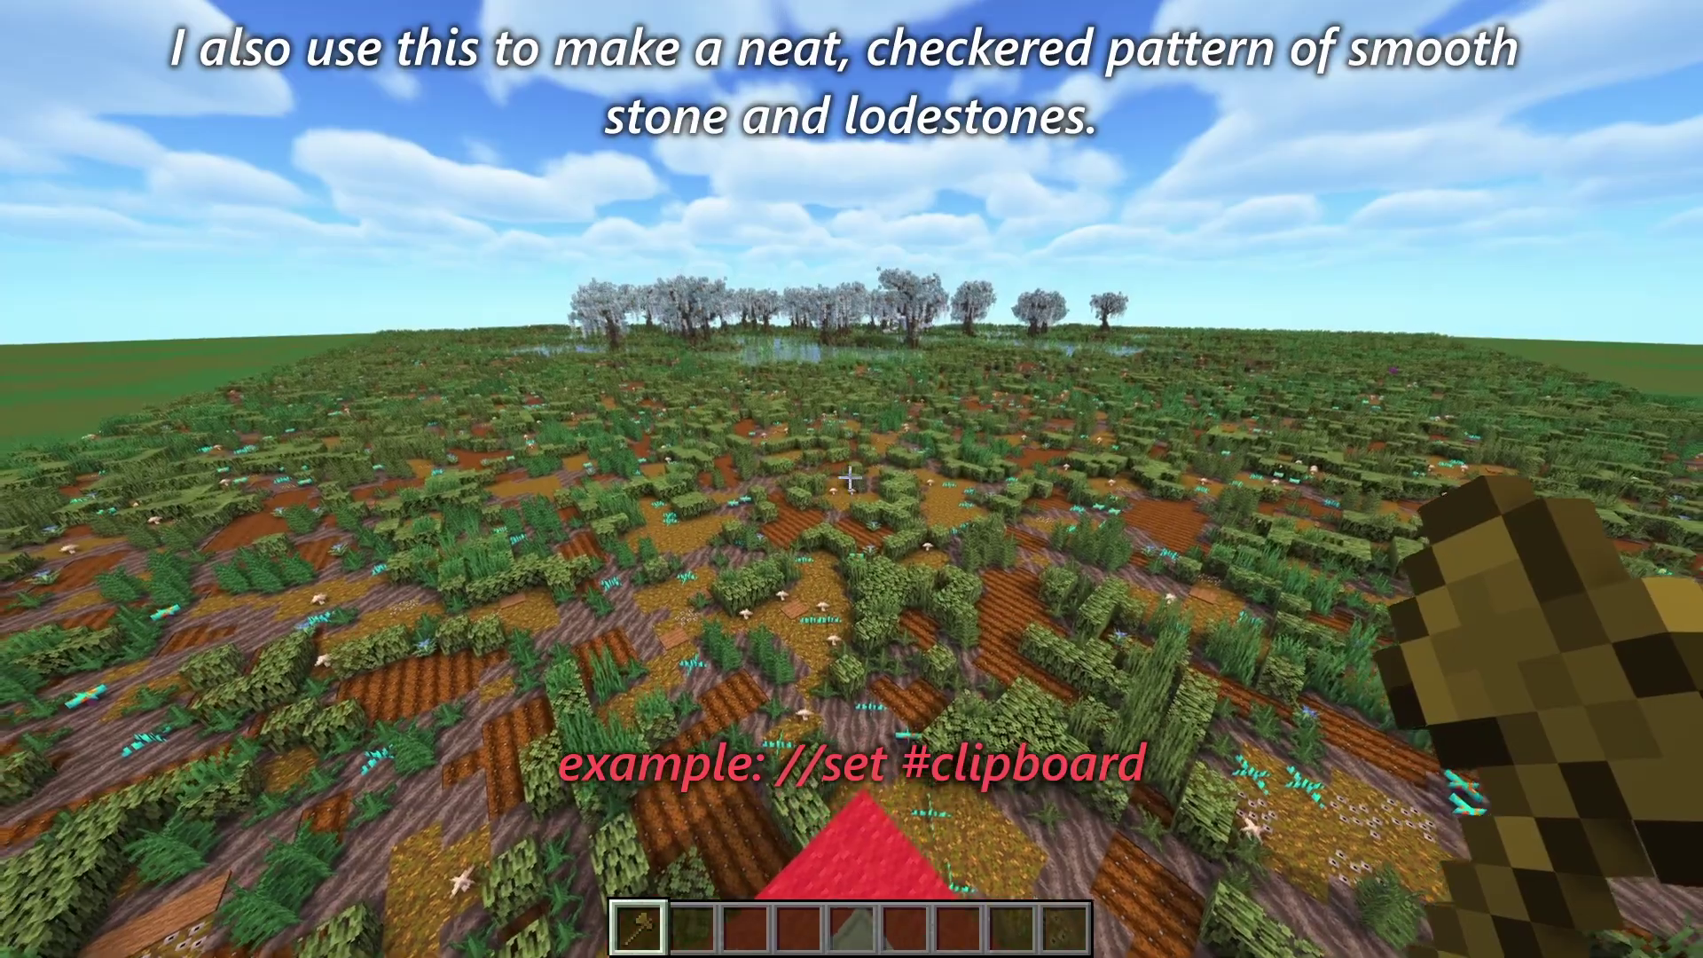
Build the checkered platform by filling the selection with //set #clipboard
text(//scale)
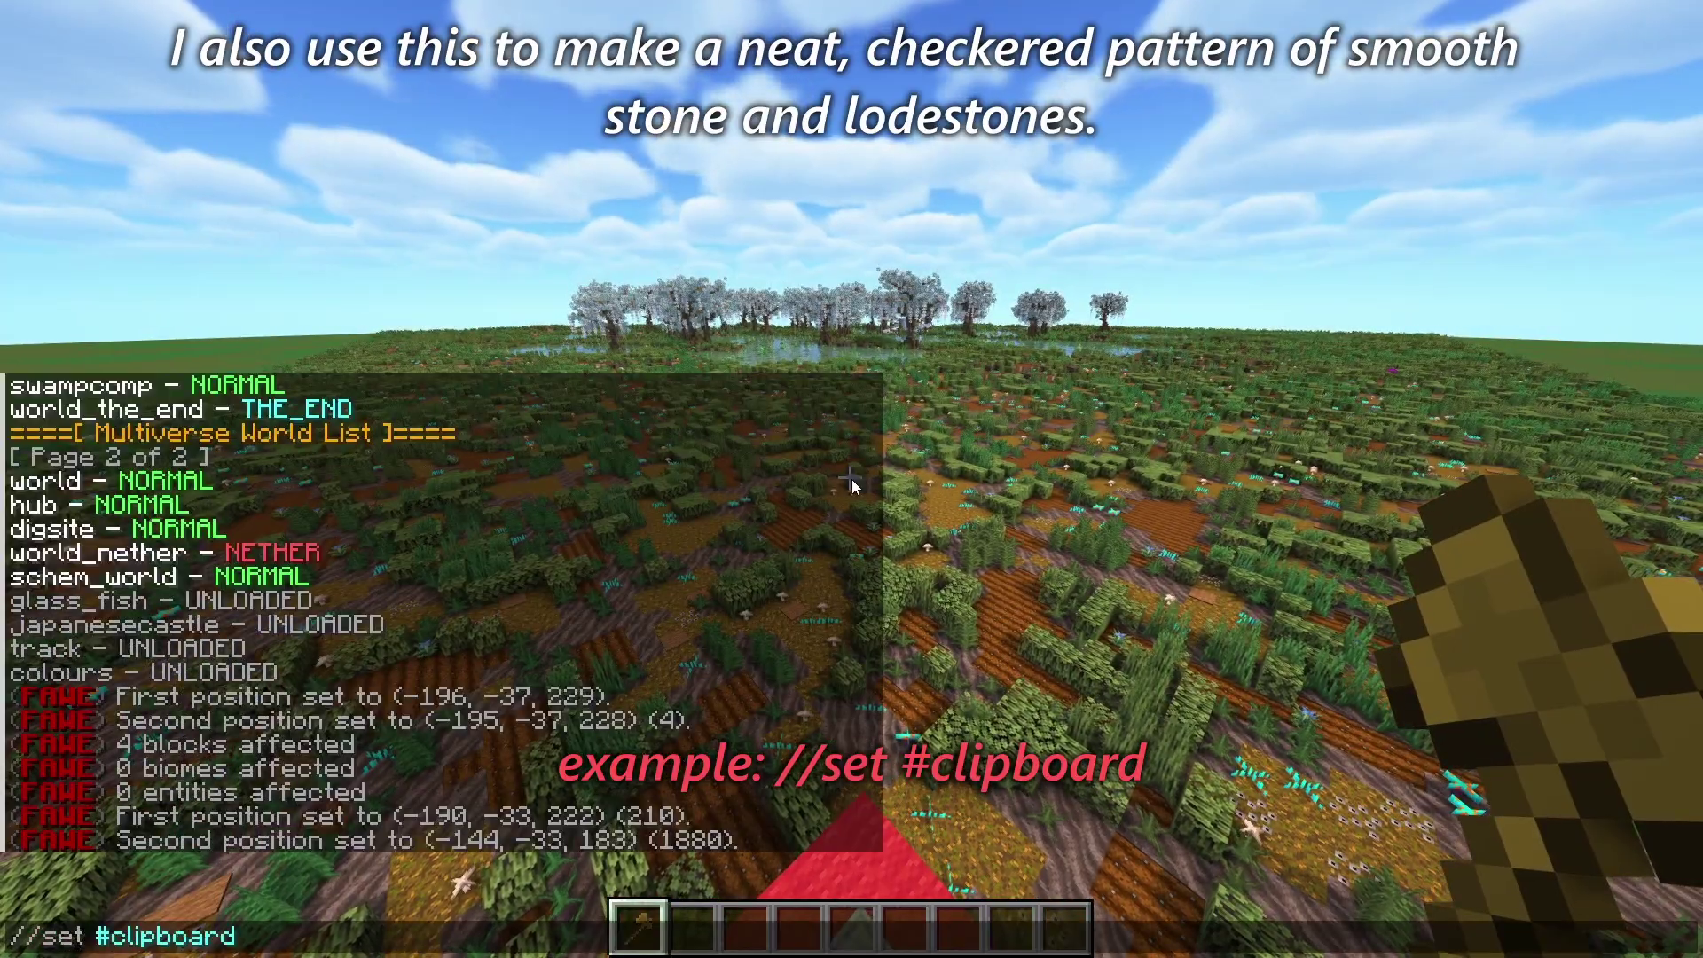
key(Return)
key(w)
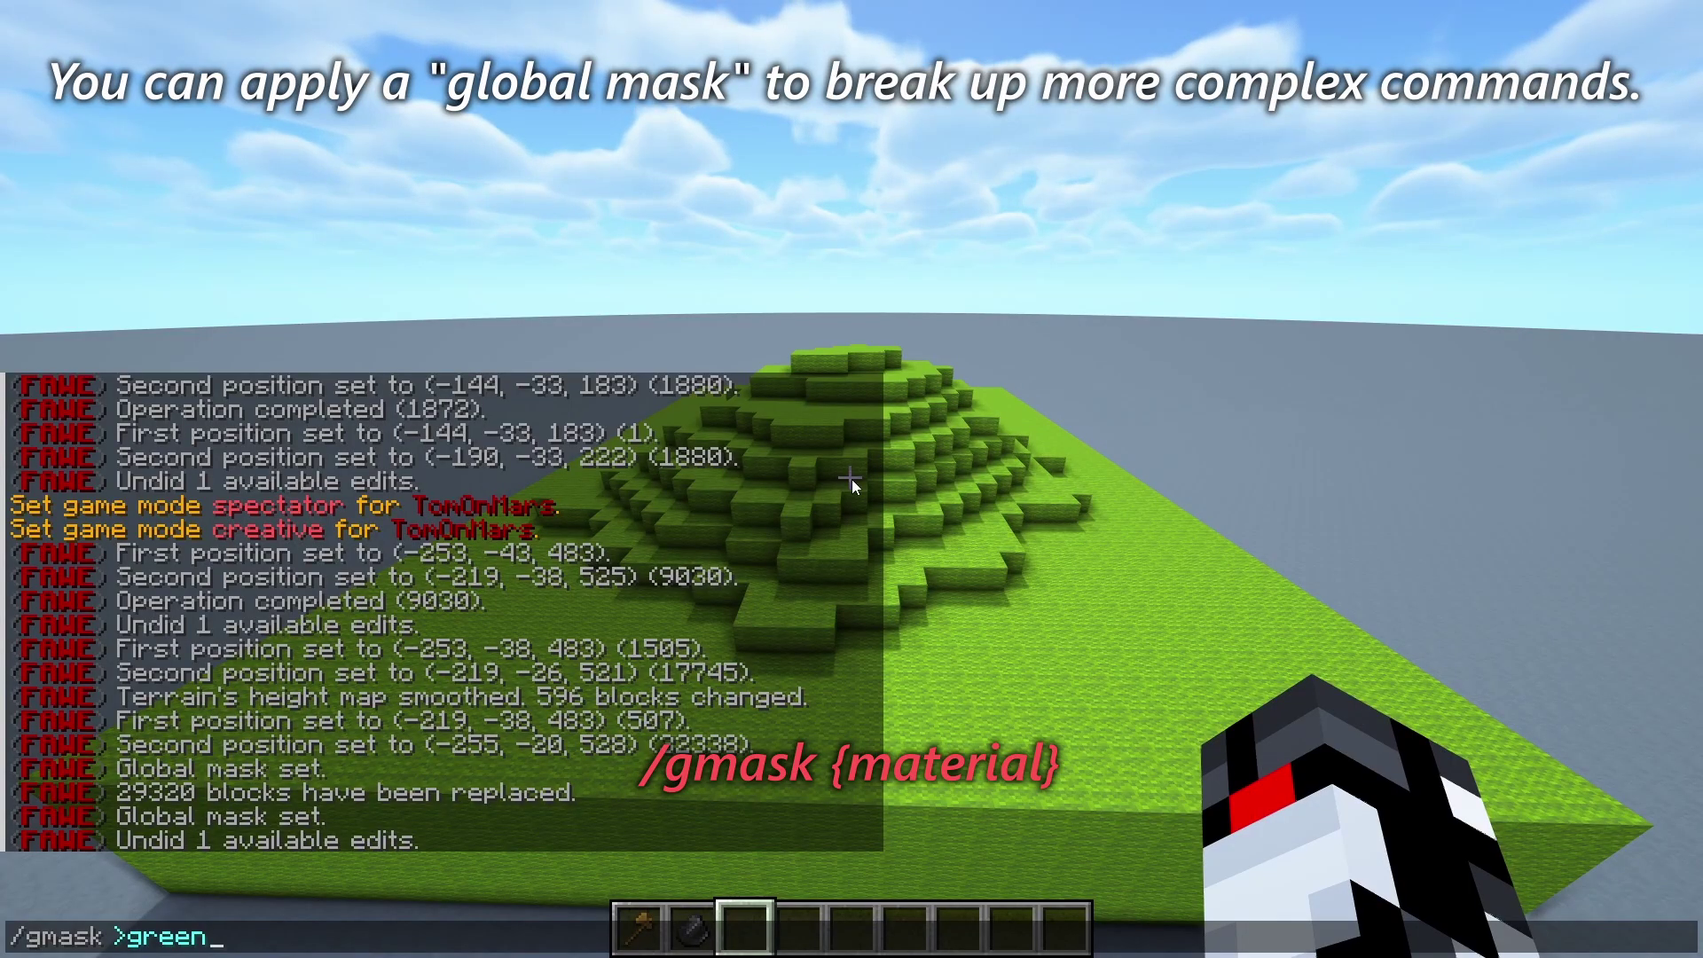
With global mask >green, replace air with grass,fern on the hill, then clear the mask
key(Return)
key(slash)
text(/repl)
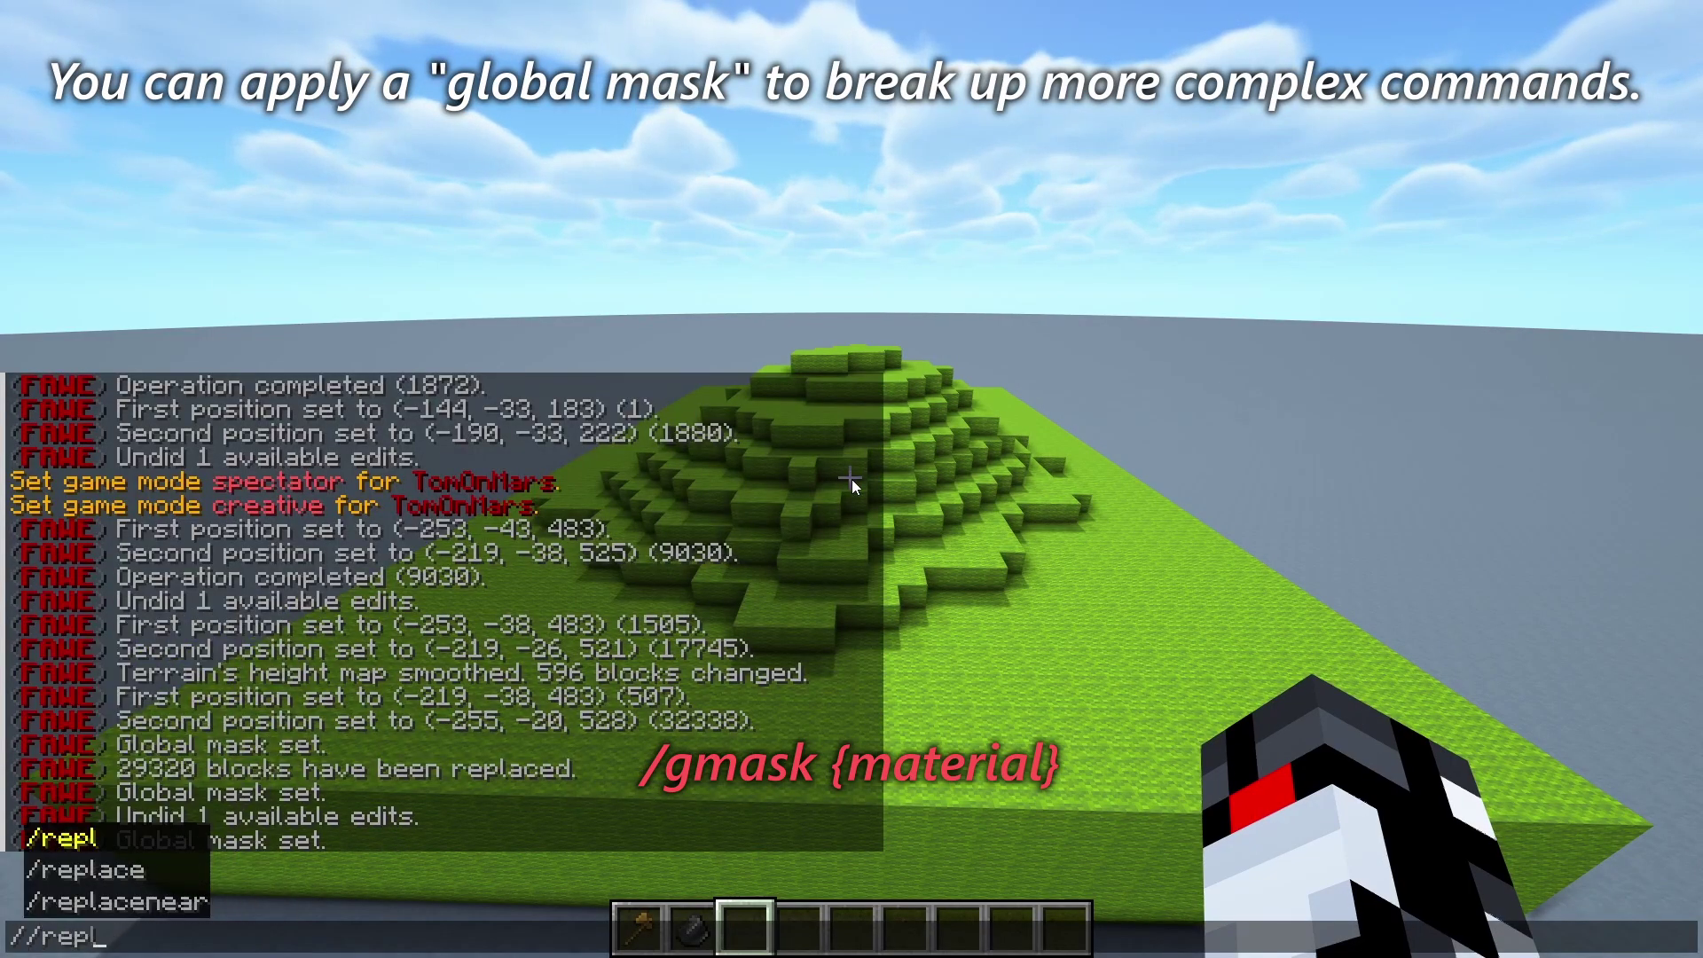
text(ace air)
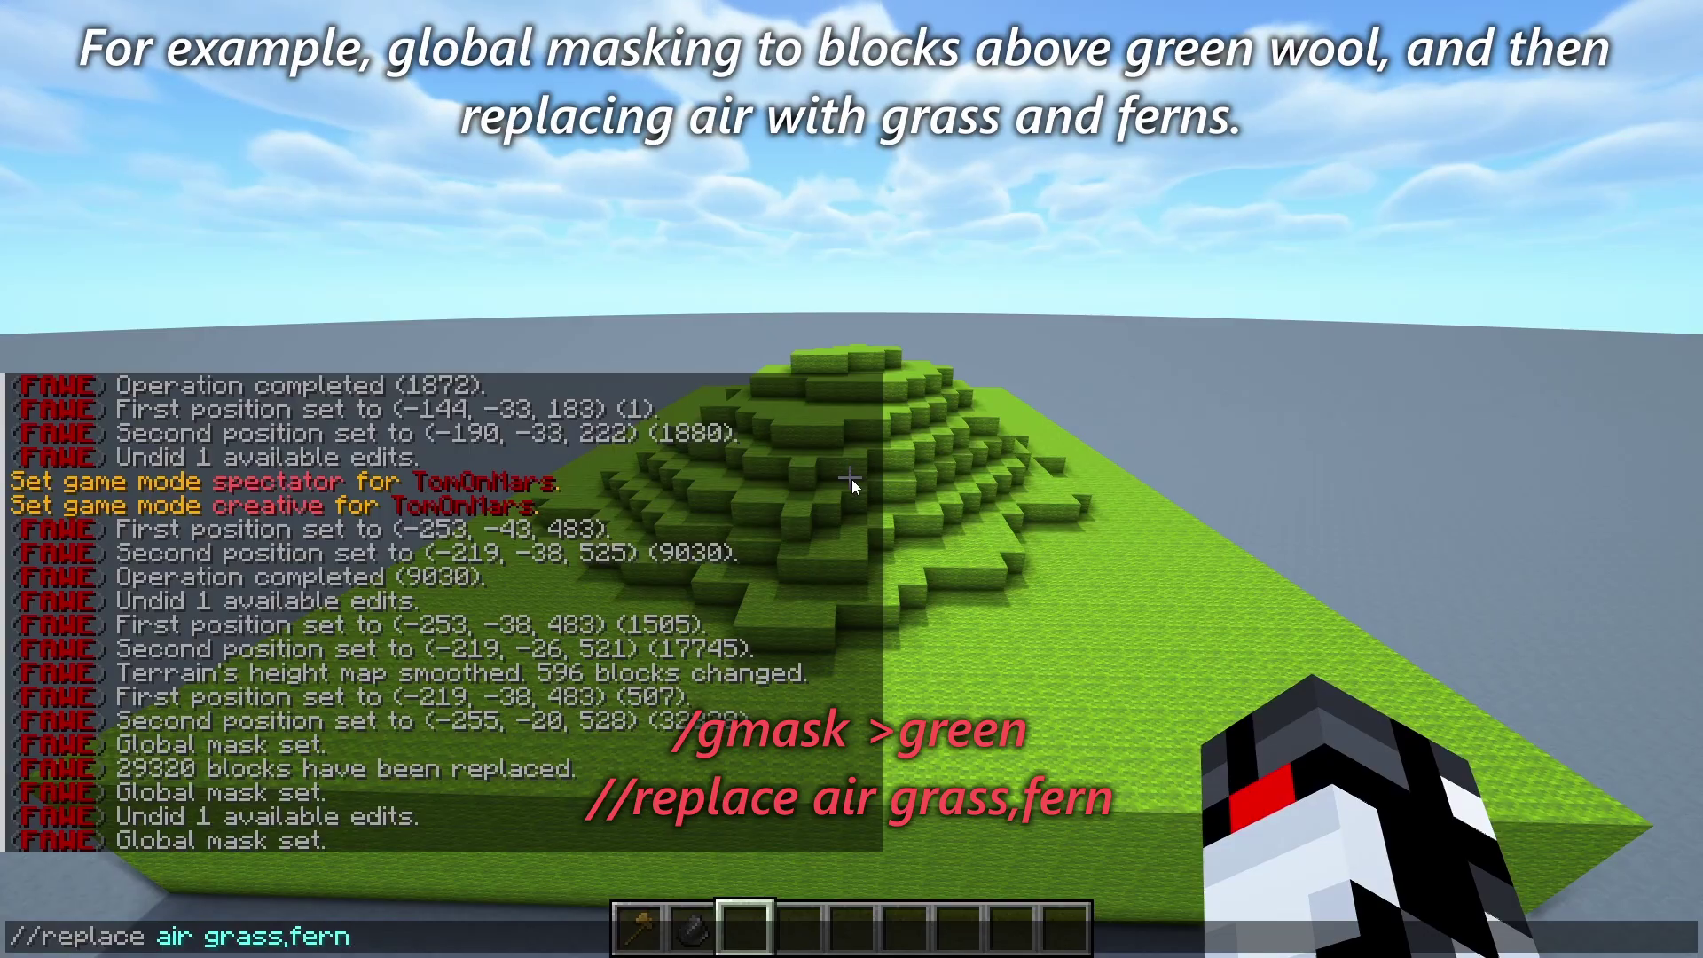
text( grass,fern)
key(Return)
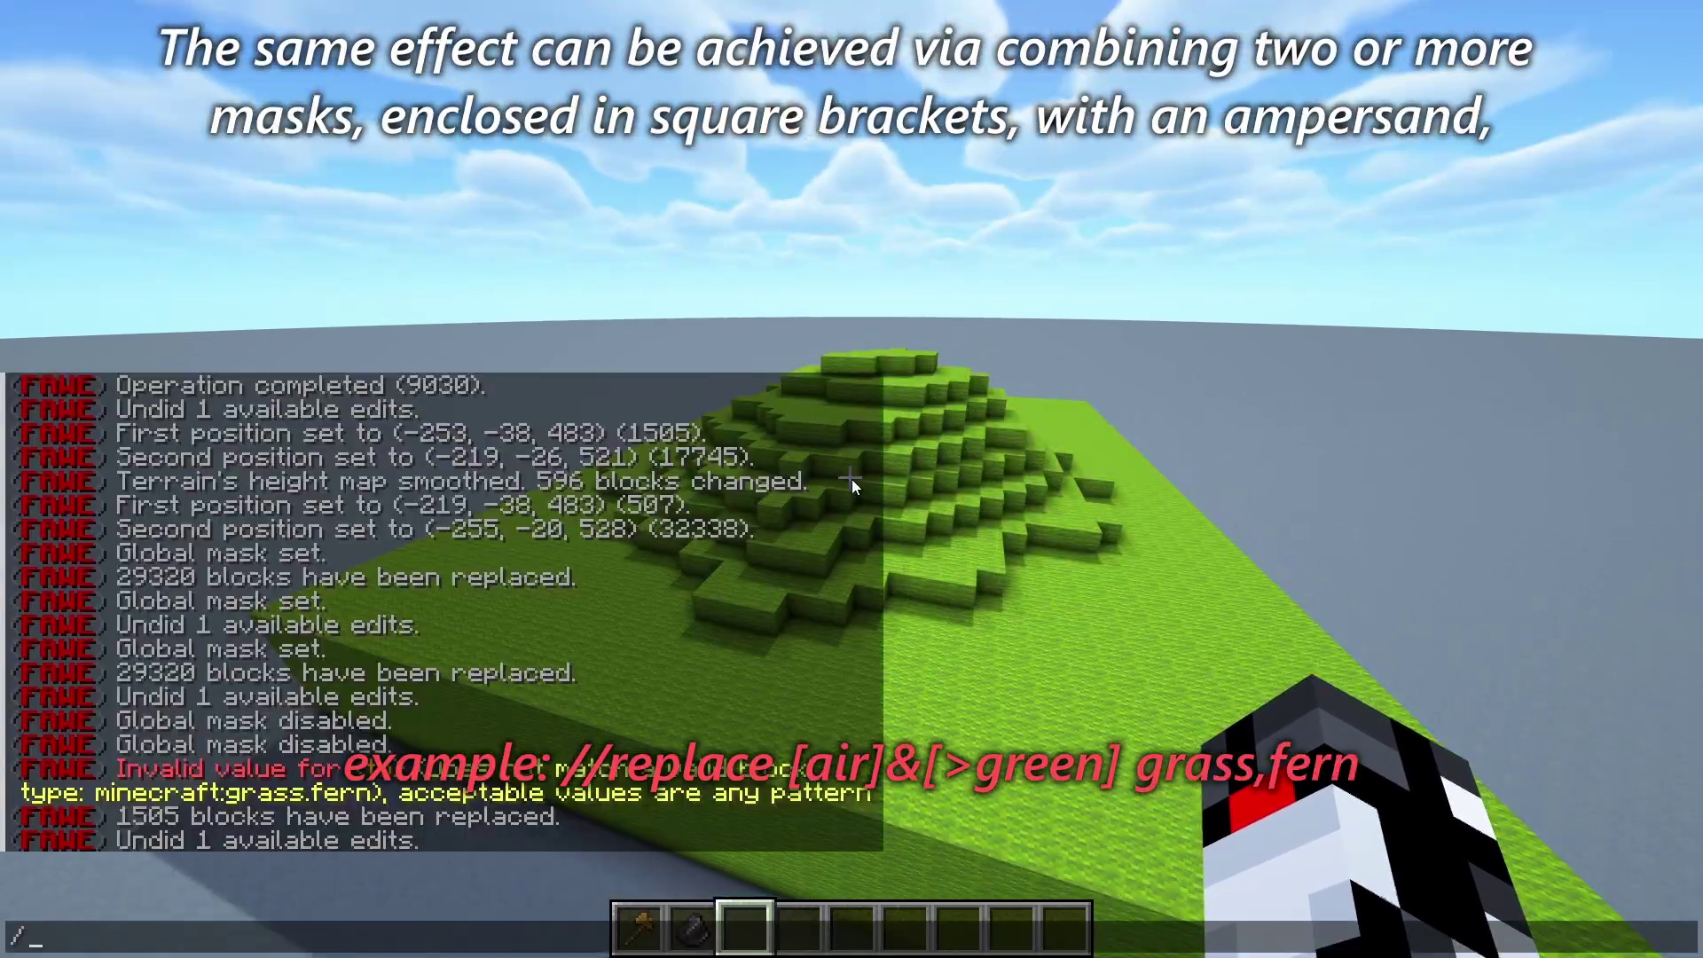
text(gmask)
key(Return)
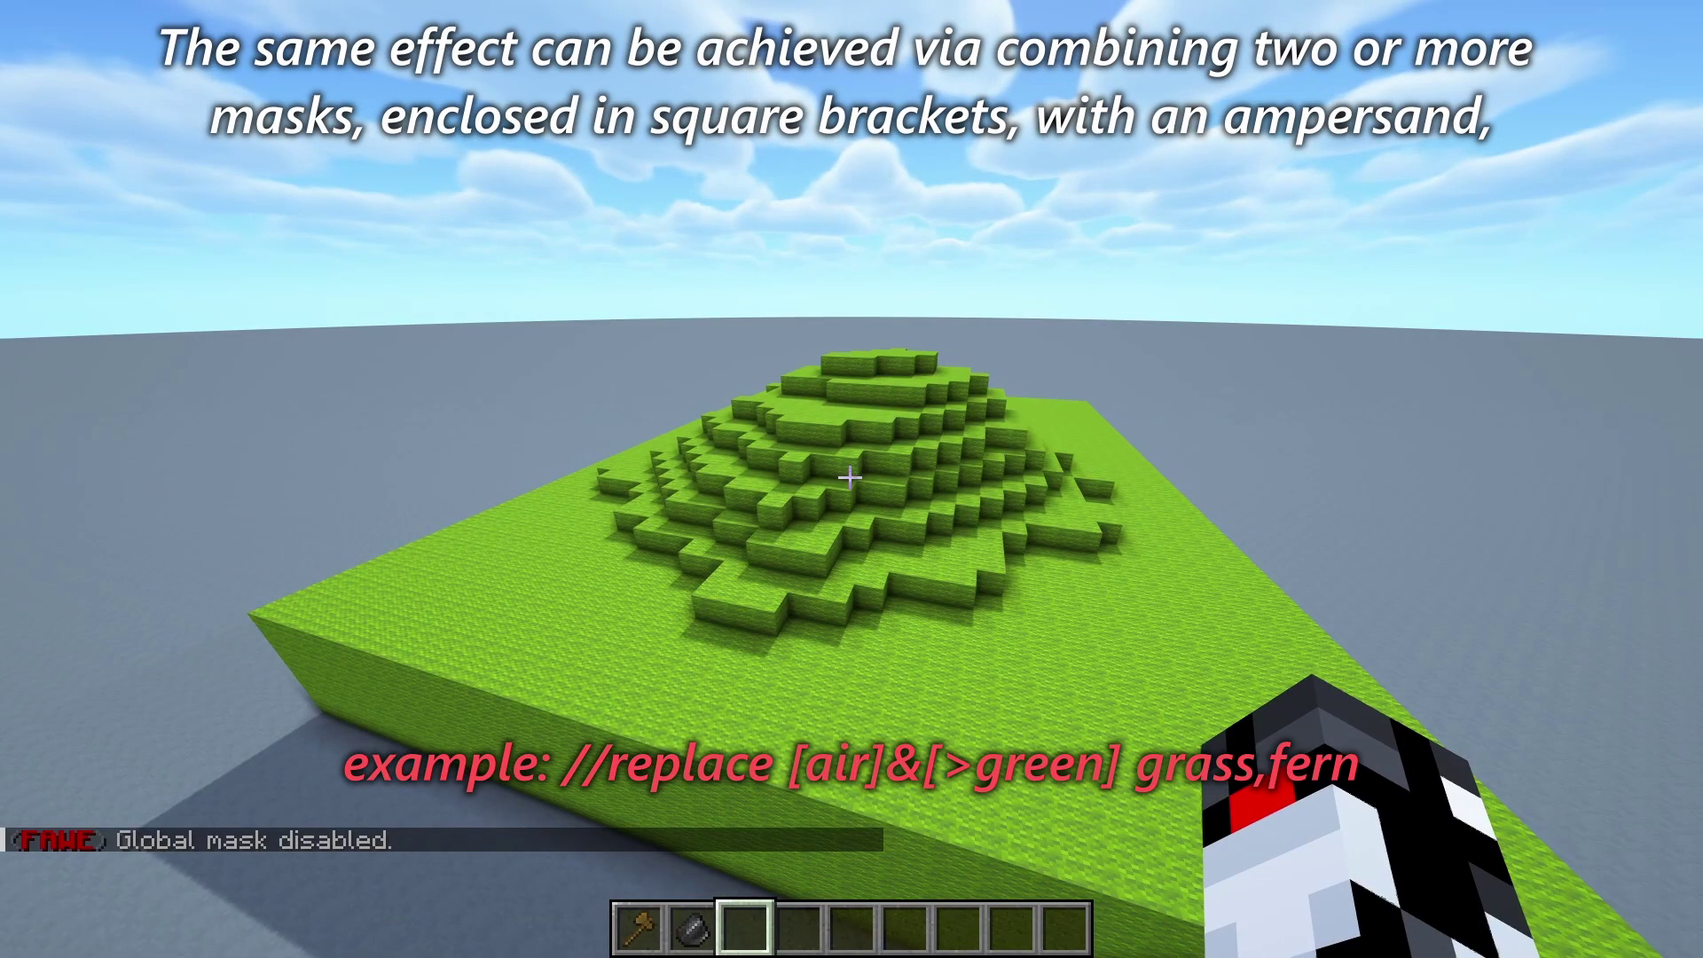
Replant grass and ferns using the [air]&[>green] and "air >green" masks
key(t)
key(Return)
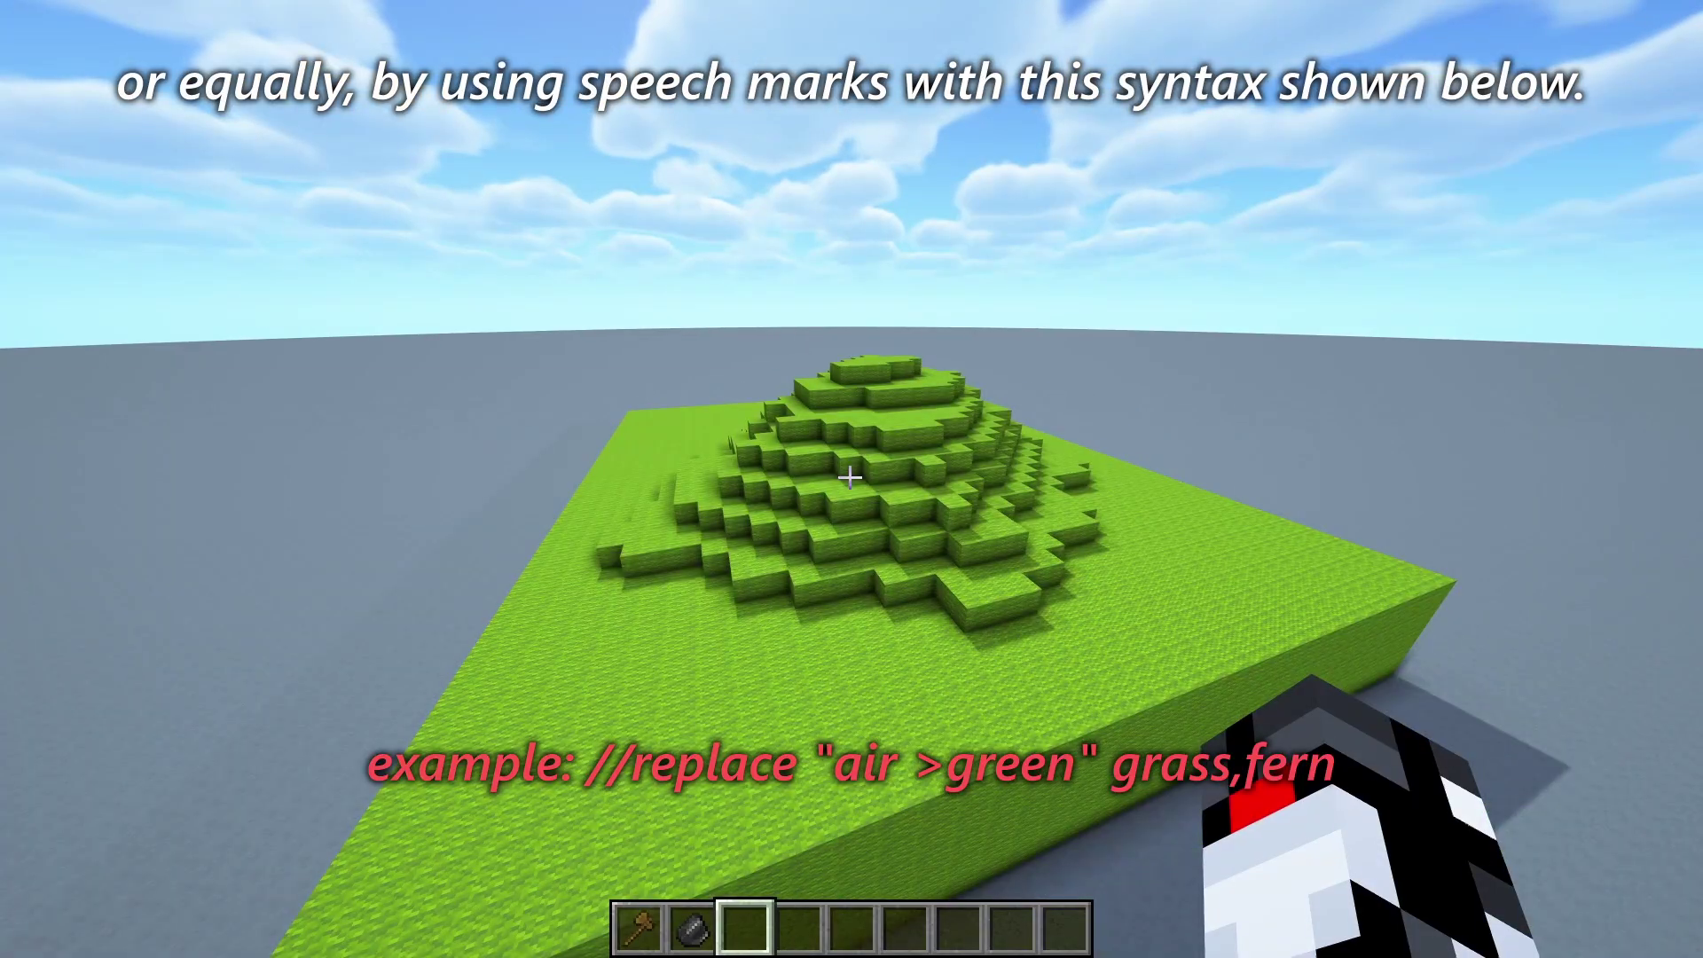
key(t)
key(Return)
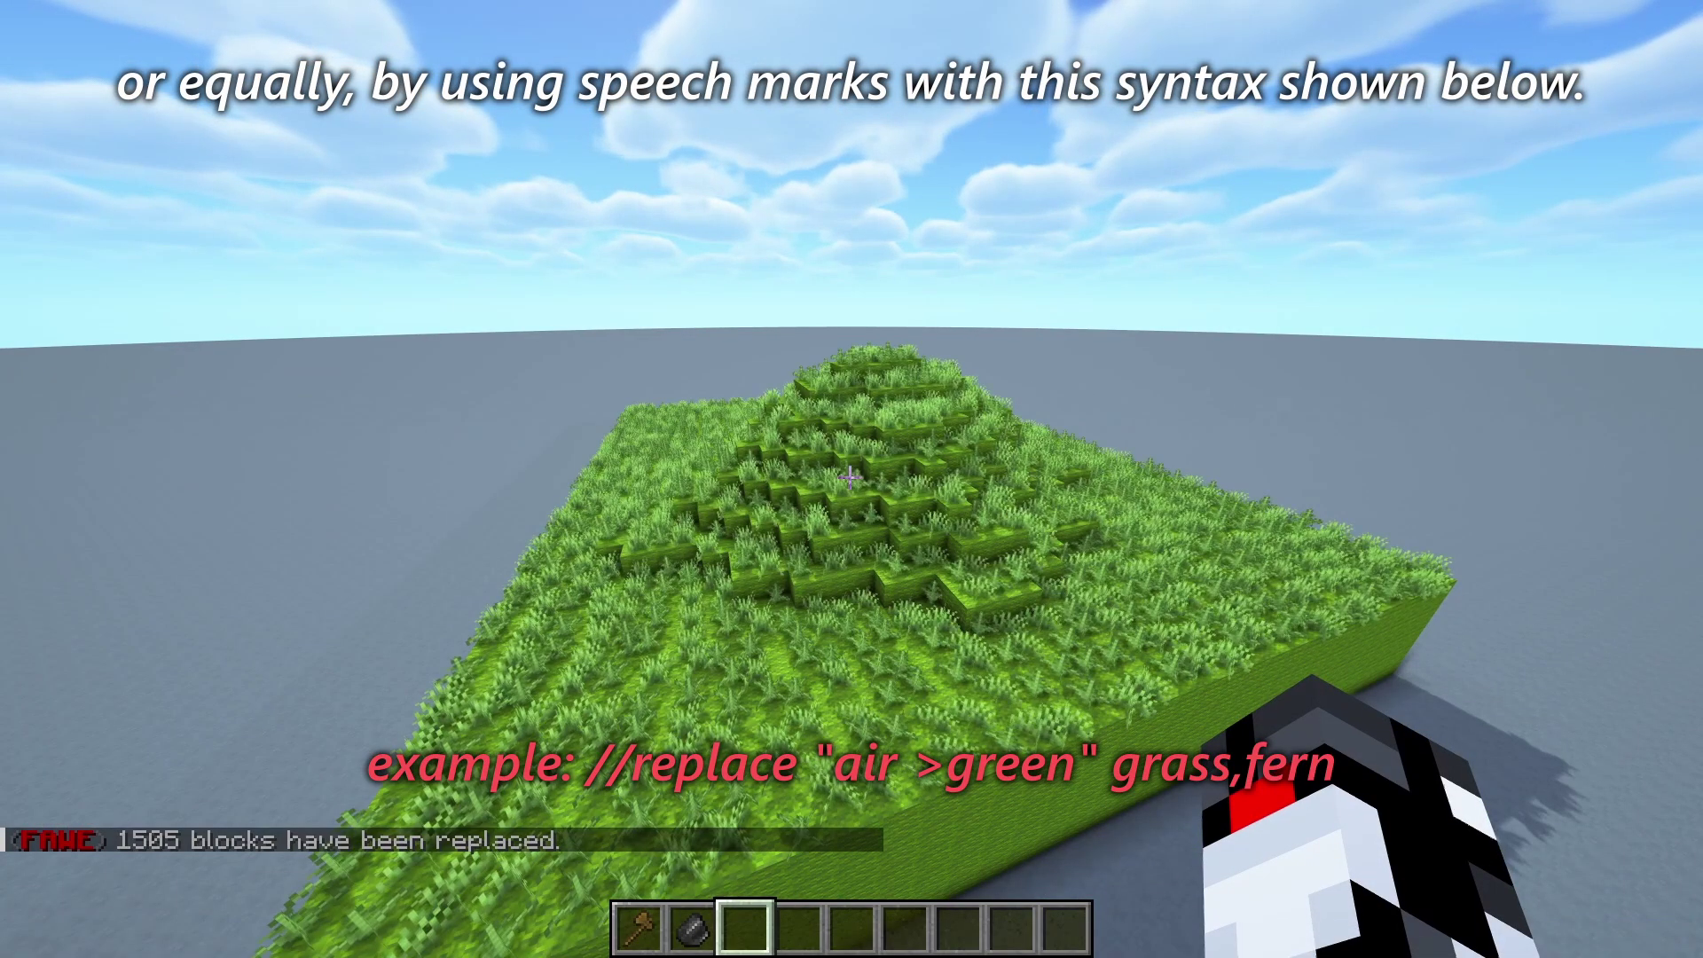
key(s)
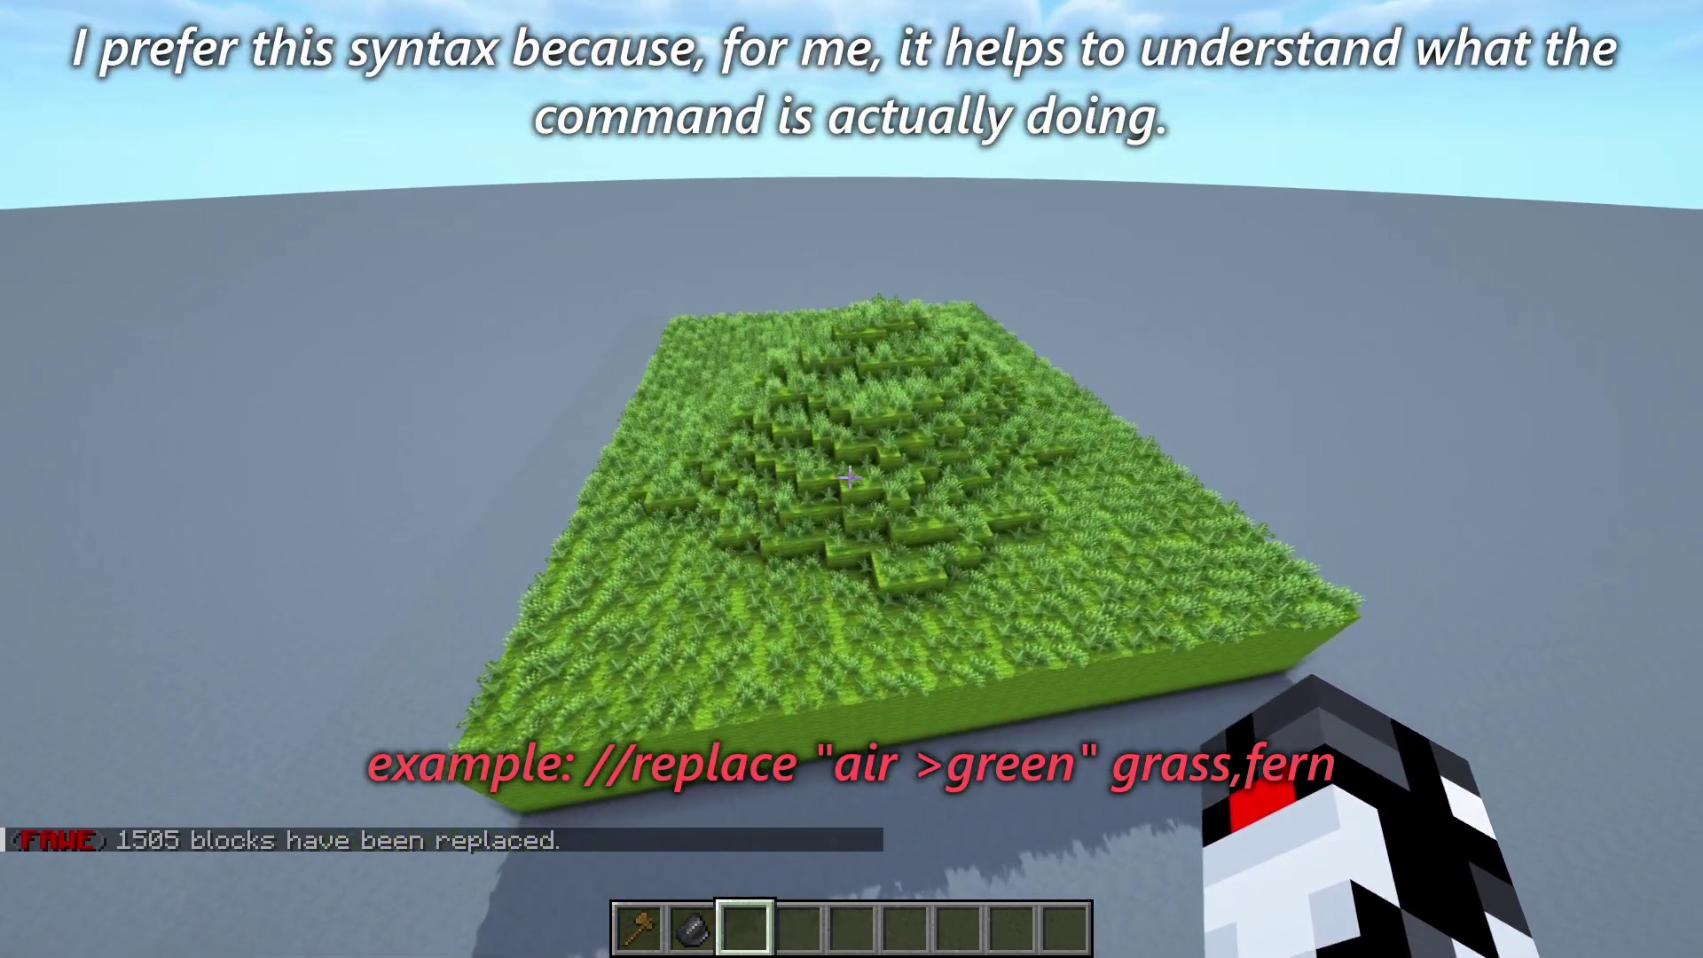
key(s)
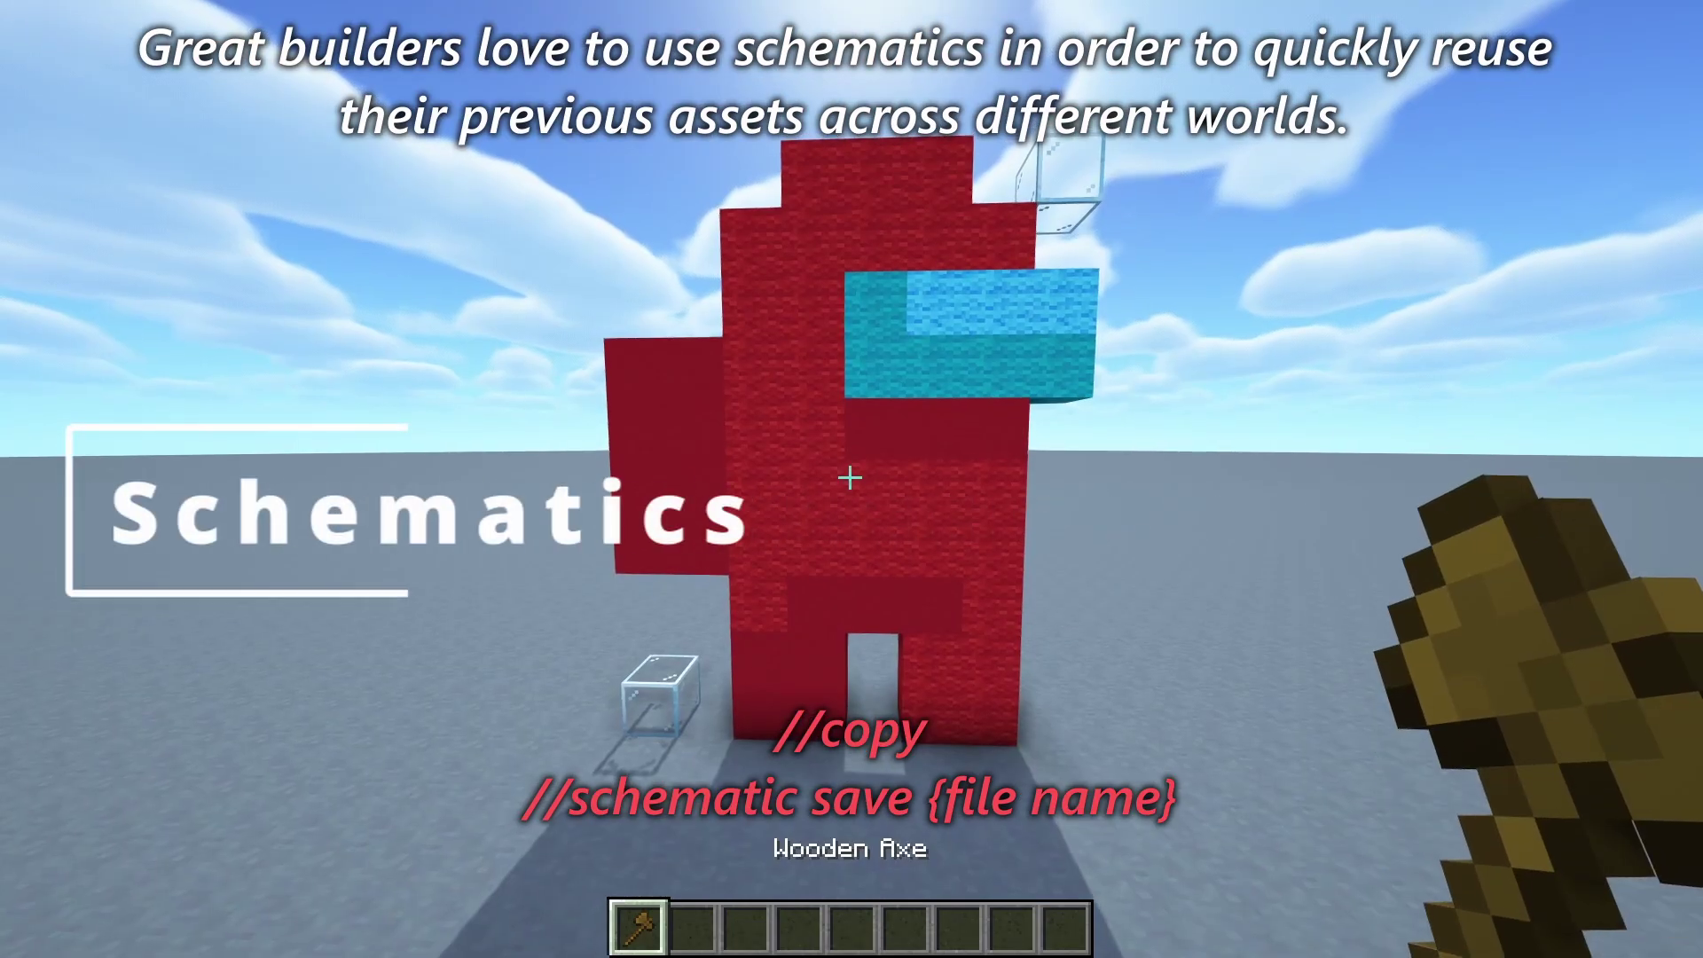
Select the red figure with the wooden axe and copy it to the clipboard
key(w)
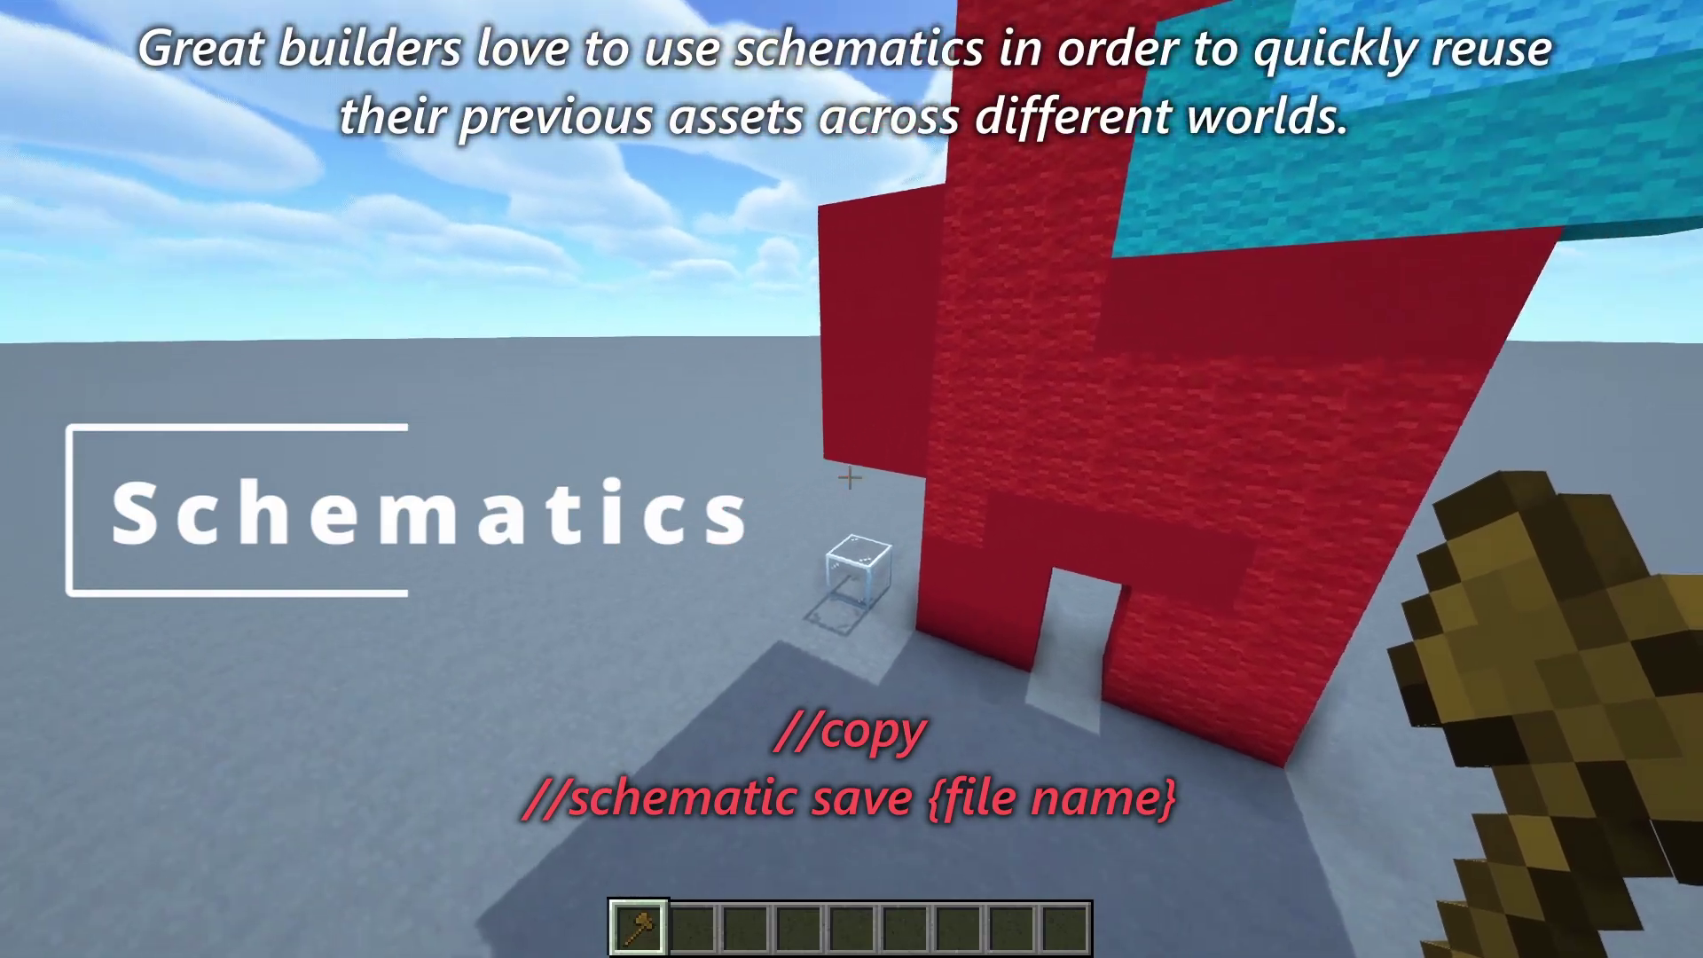
click(850, 478)
key(2)
key(1)
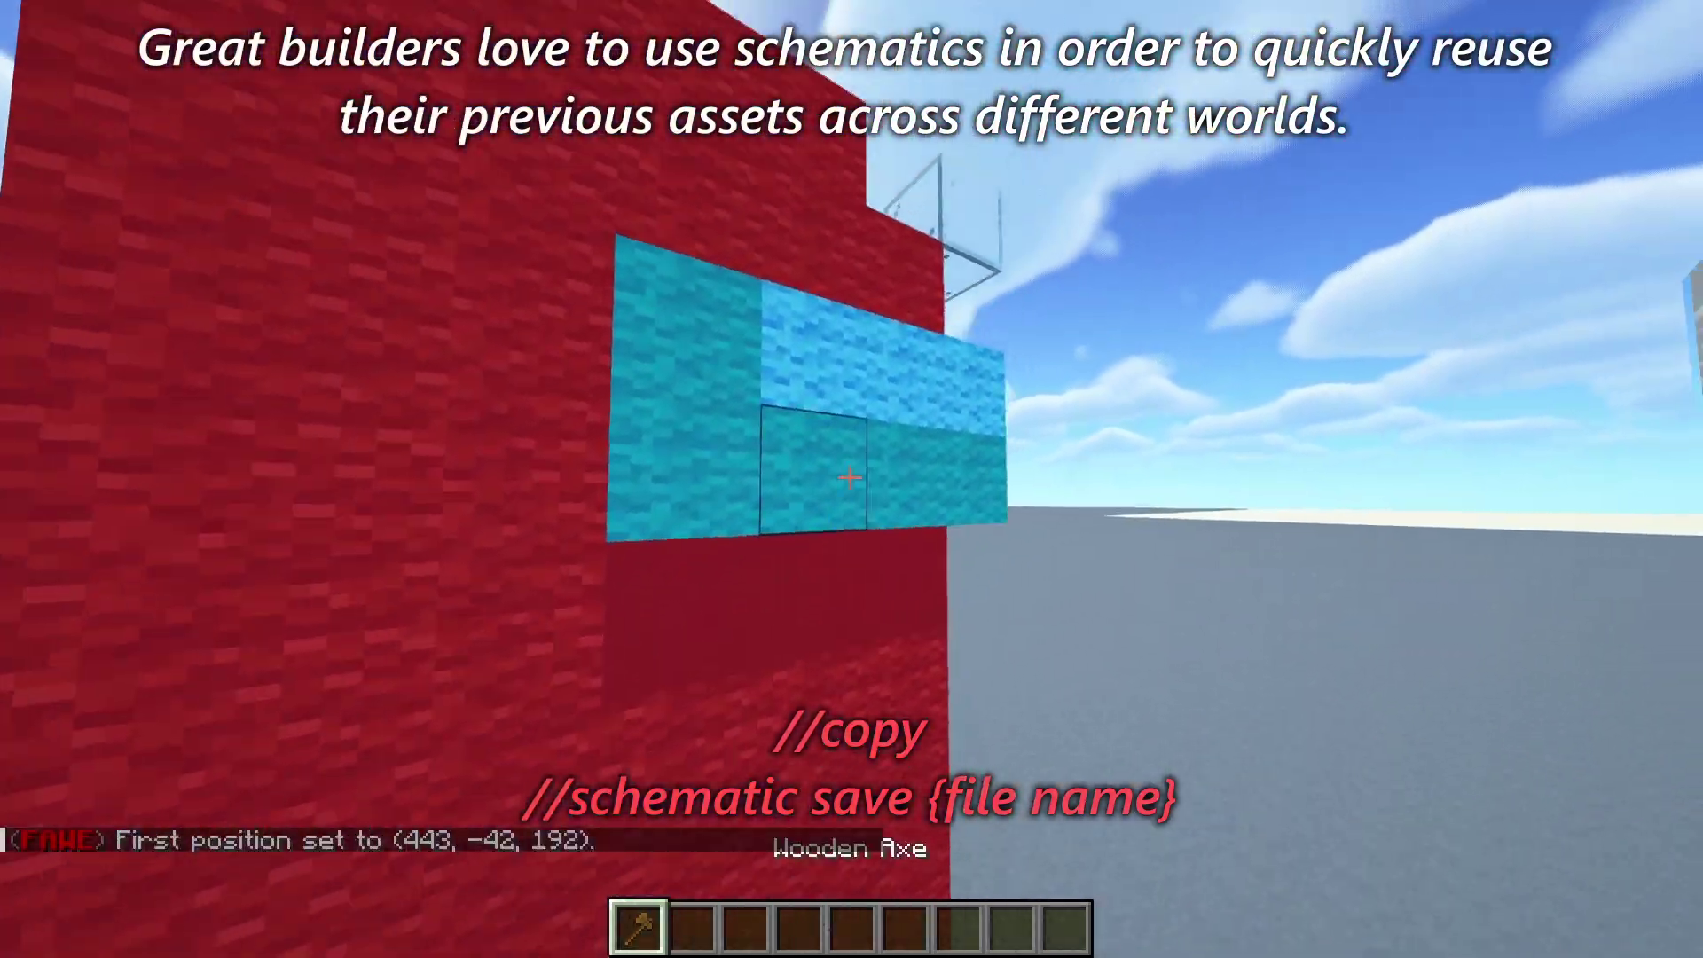
right_click(851, 477)
key(2)
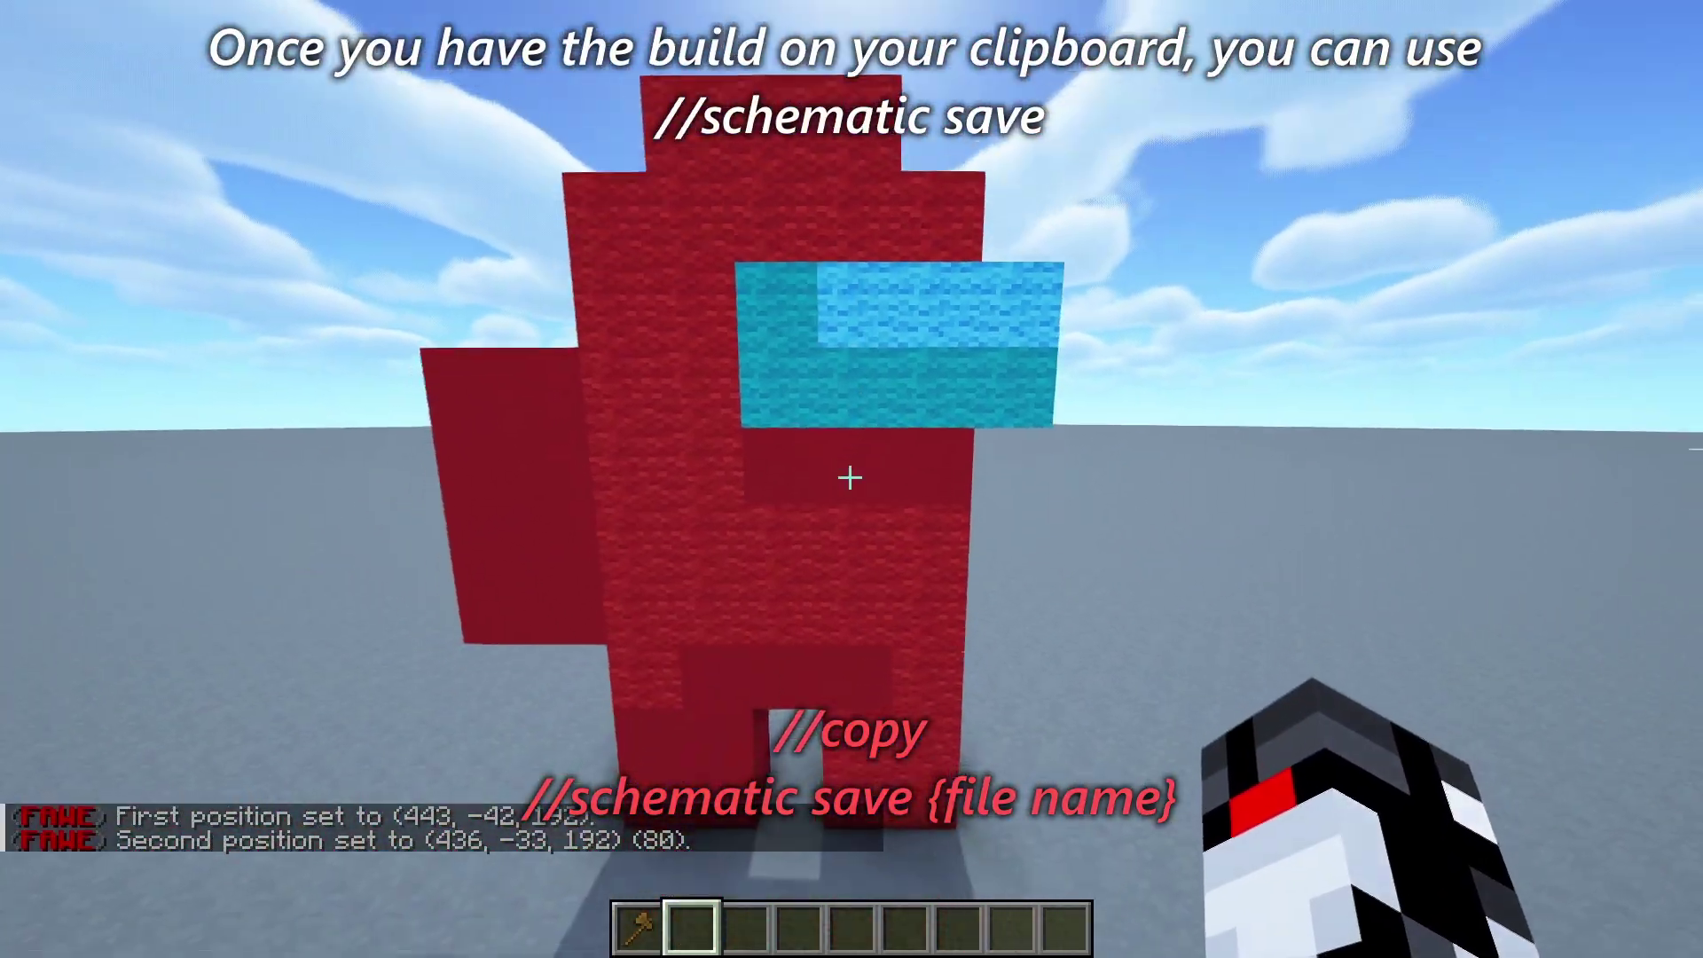
text(s//copy)
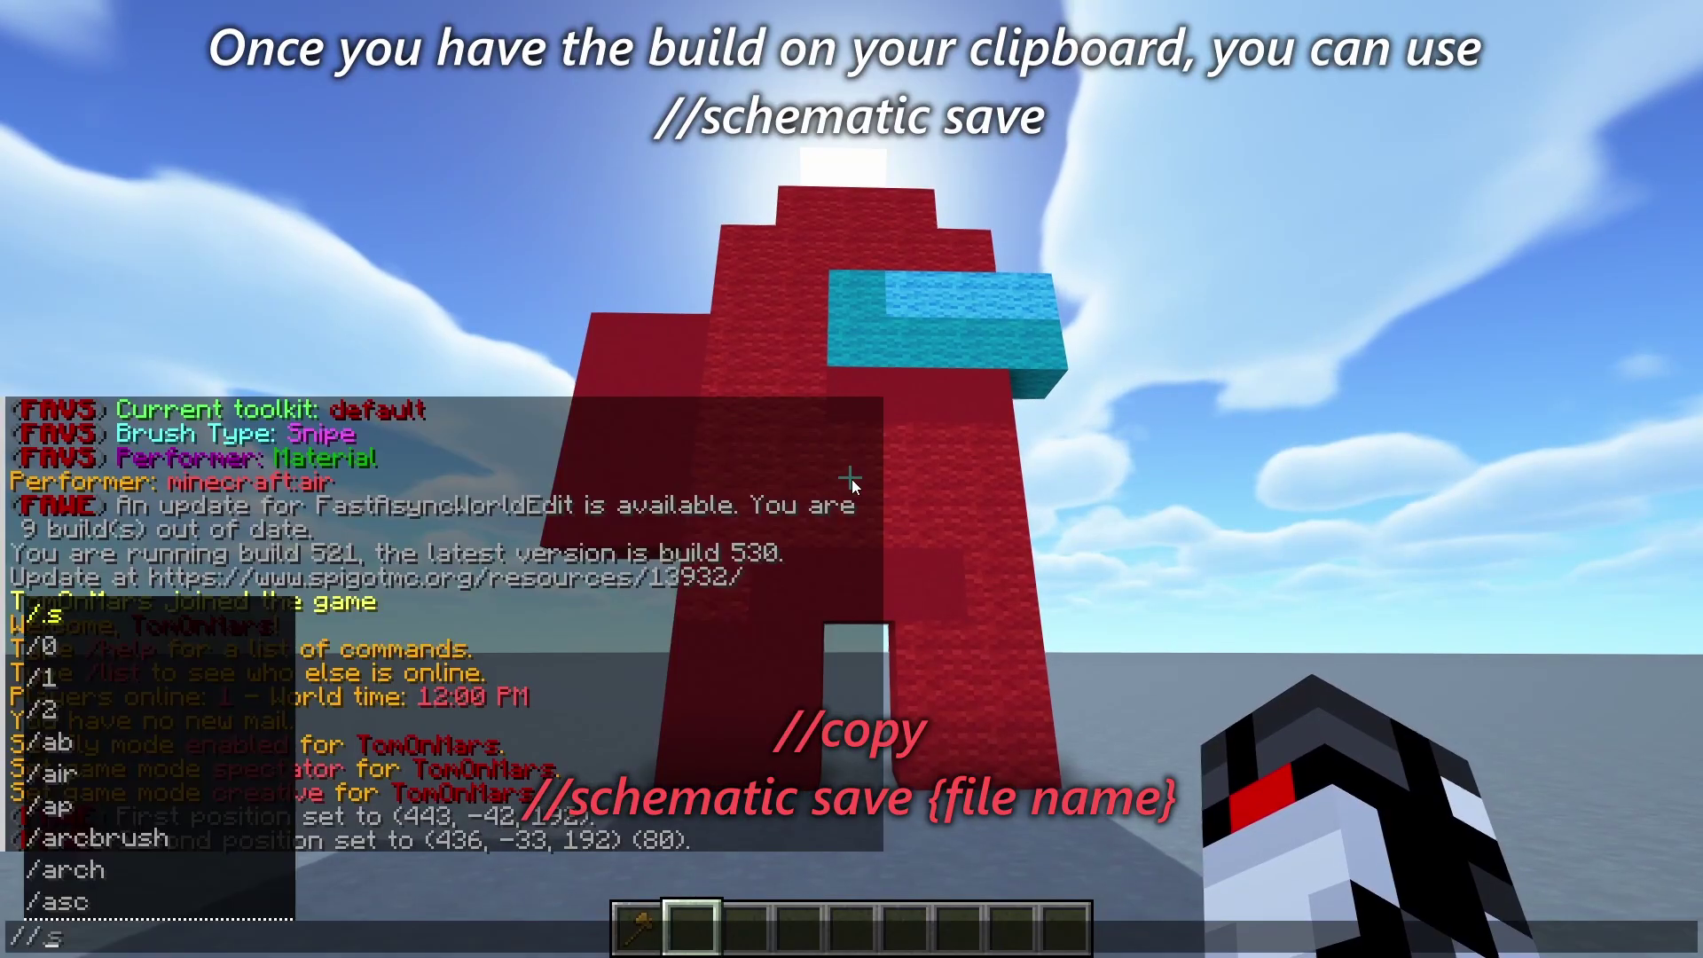
key(Return)
Save the copied figure as schematic 'sus'
text(//schem)
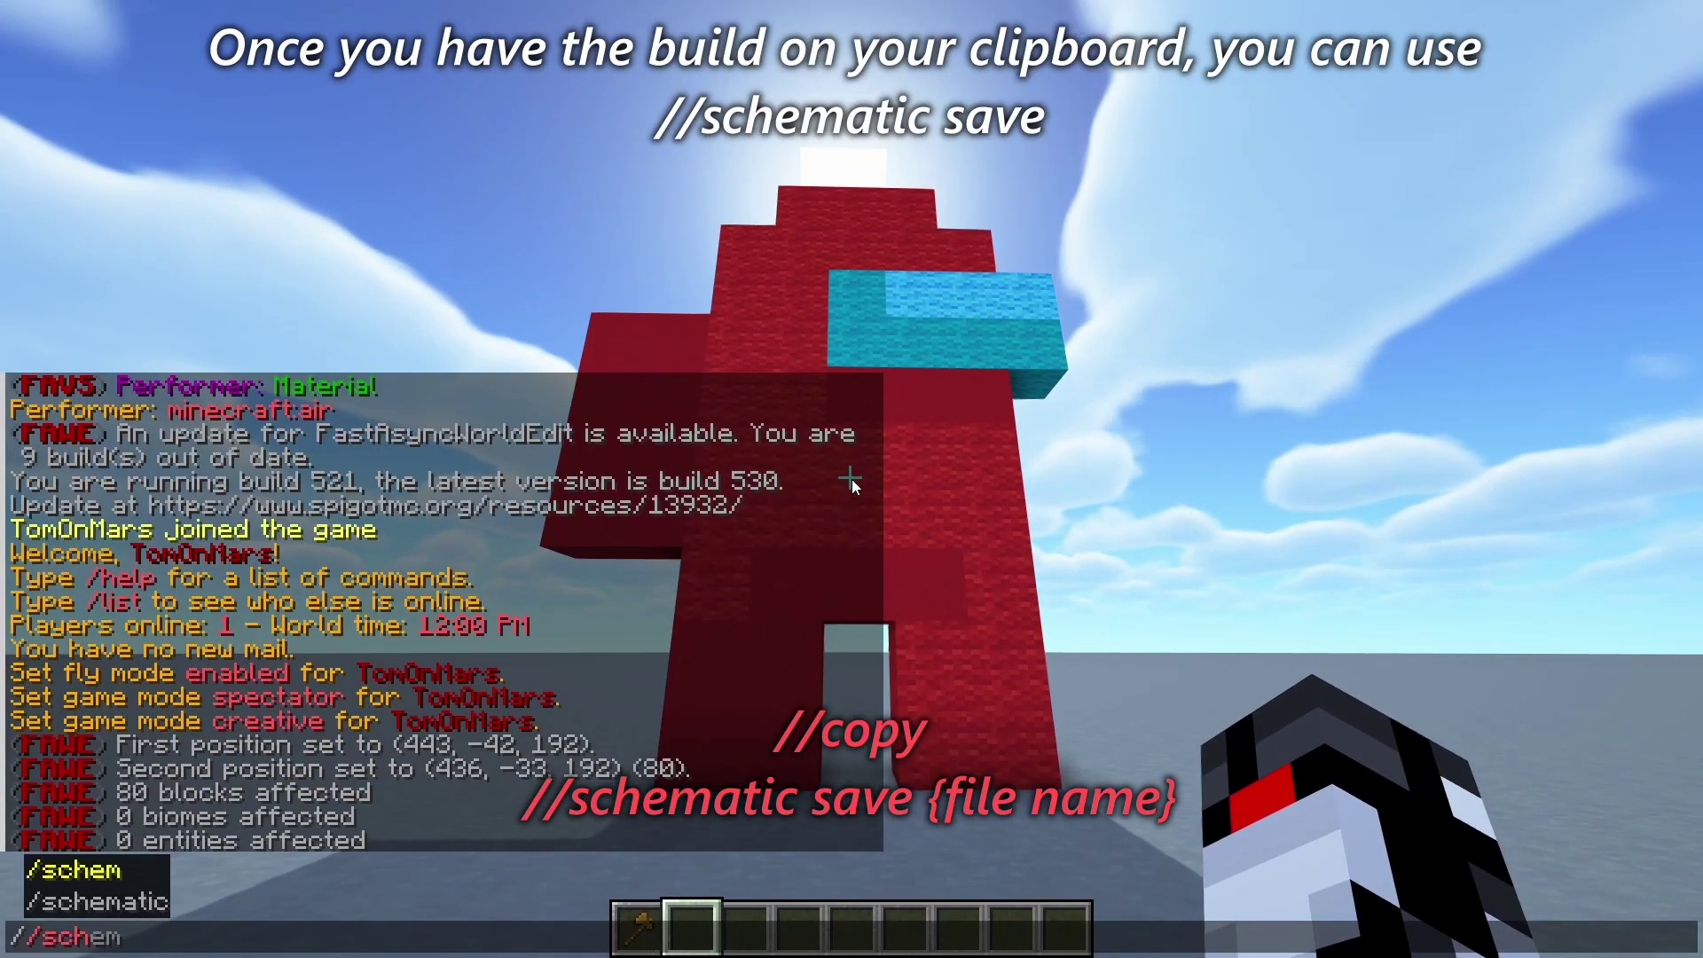
text(atic s)
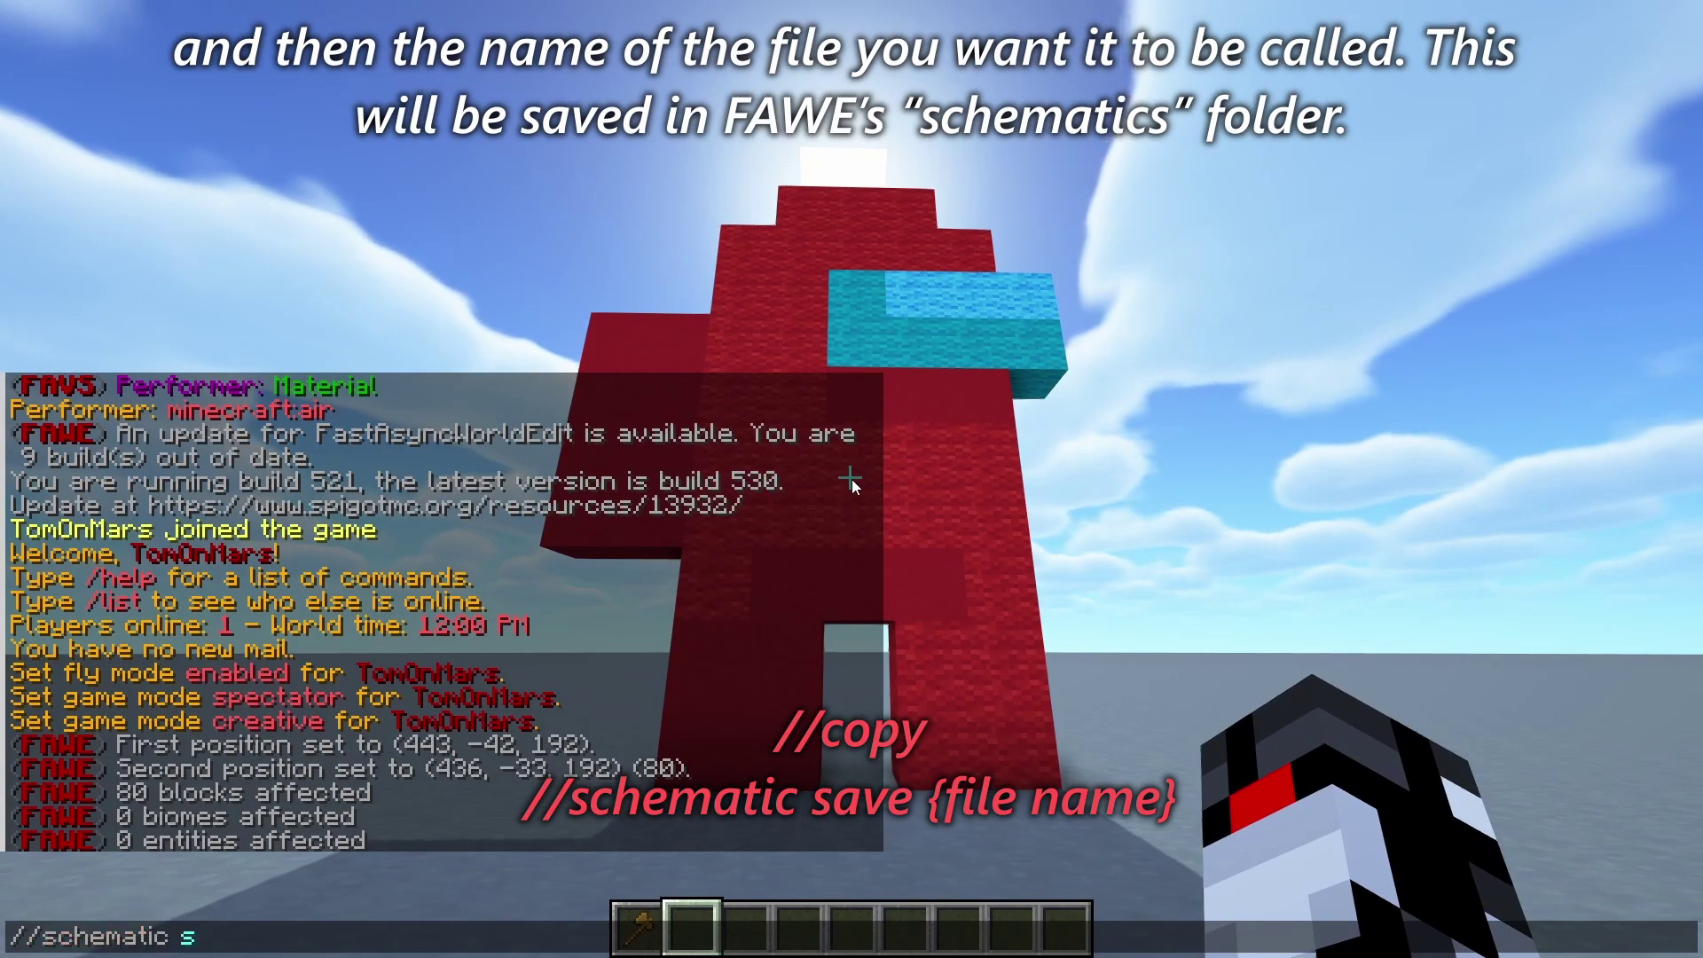
text(ave sus)
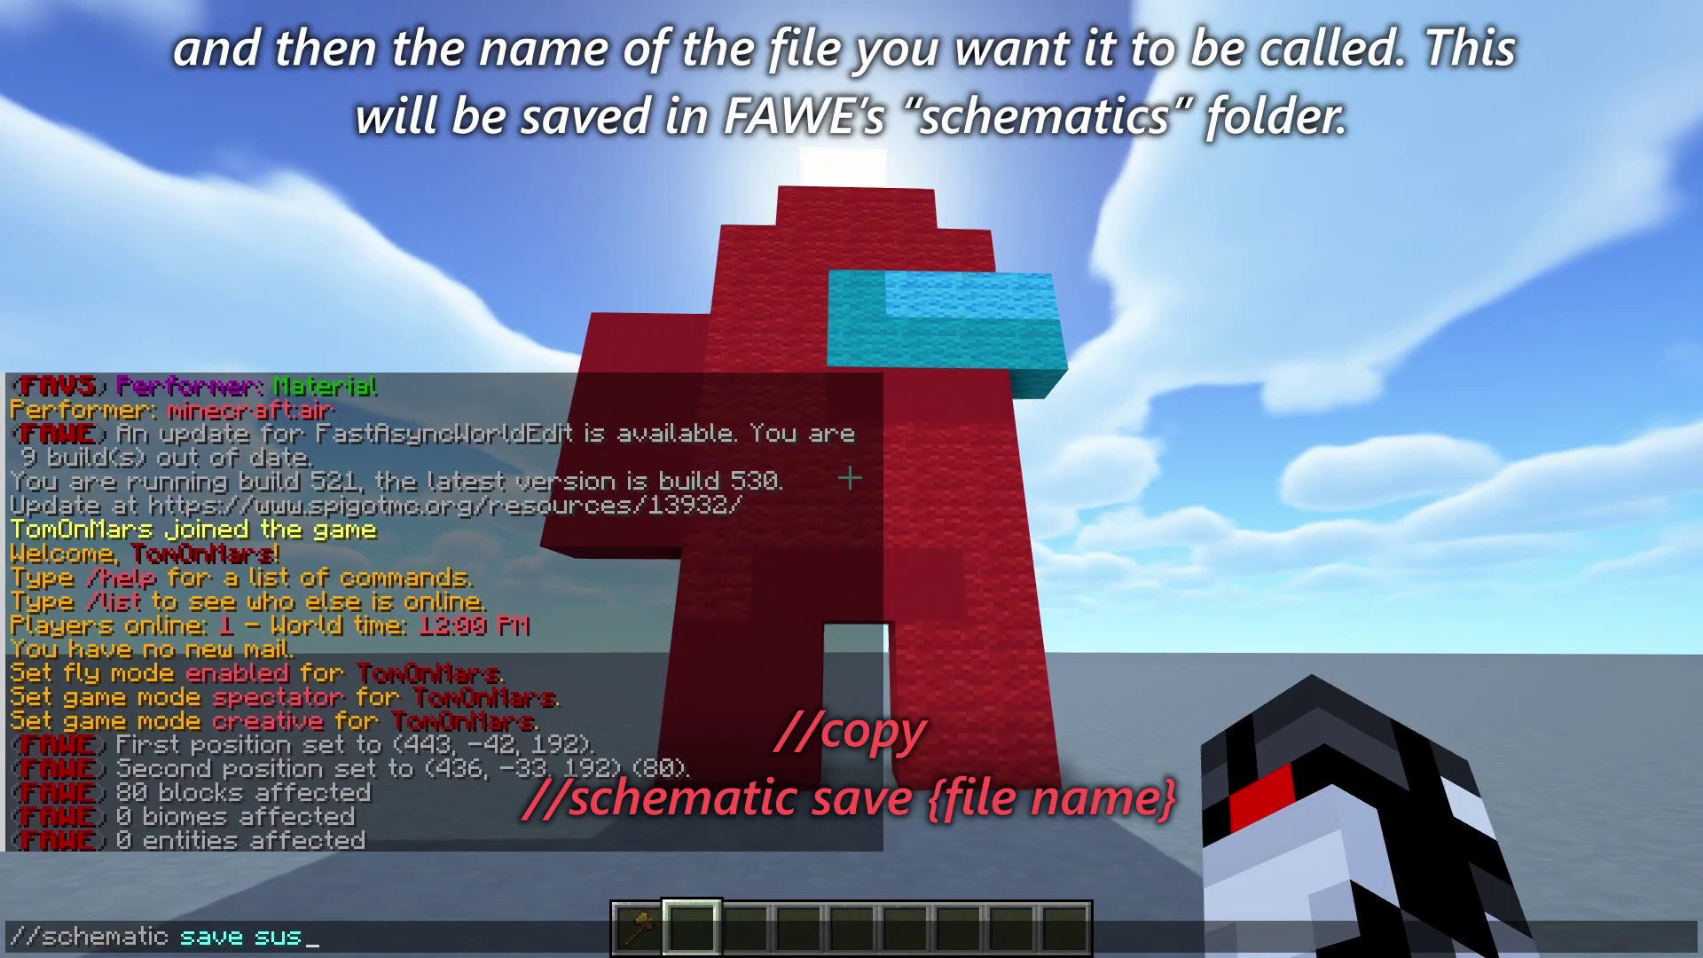
key(Return)
key(s)
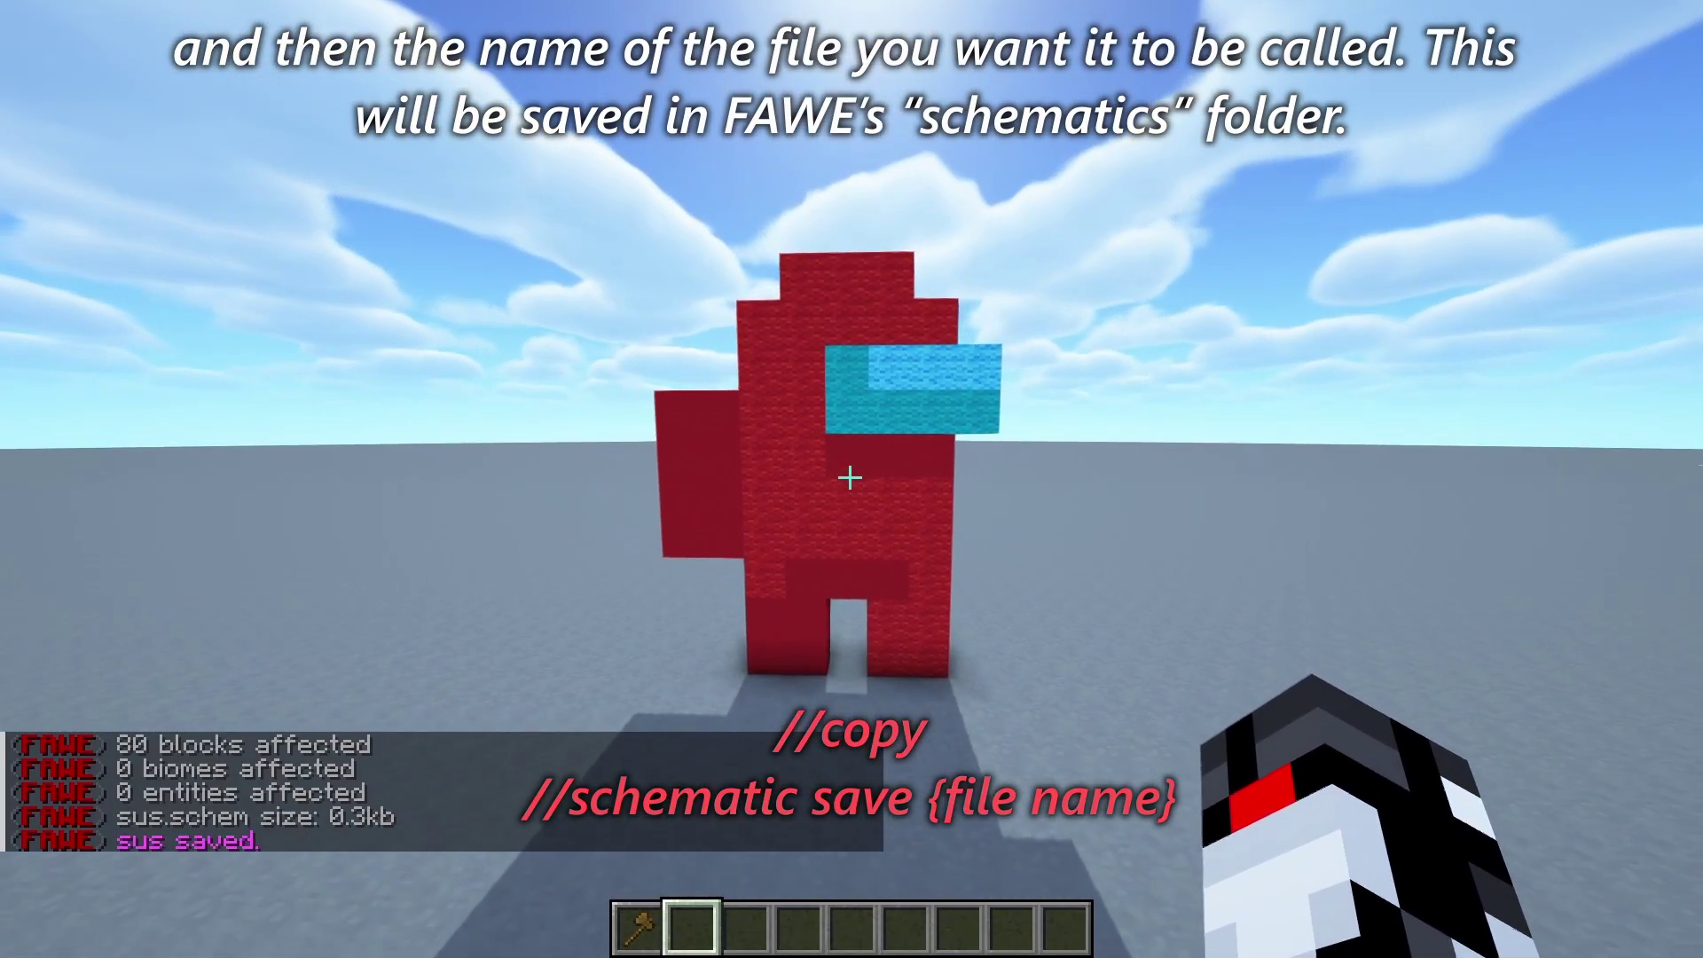
Load schematic 'sus', rotate it and paste it with -a onto the forest deck
text(//schem loa)
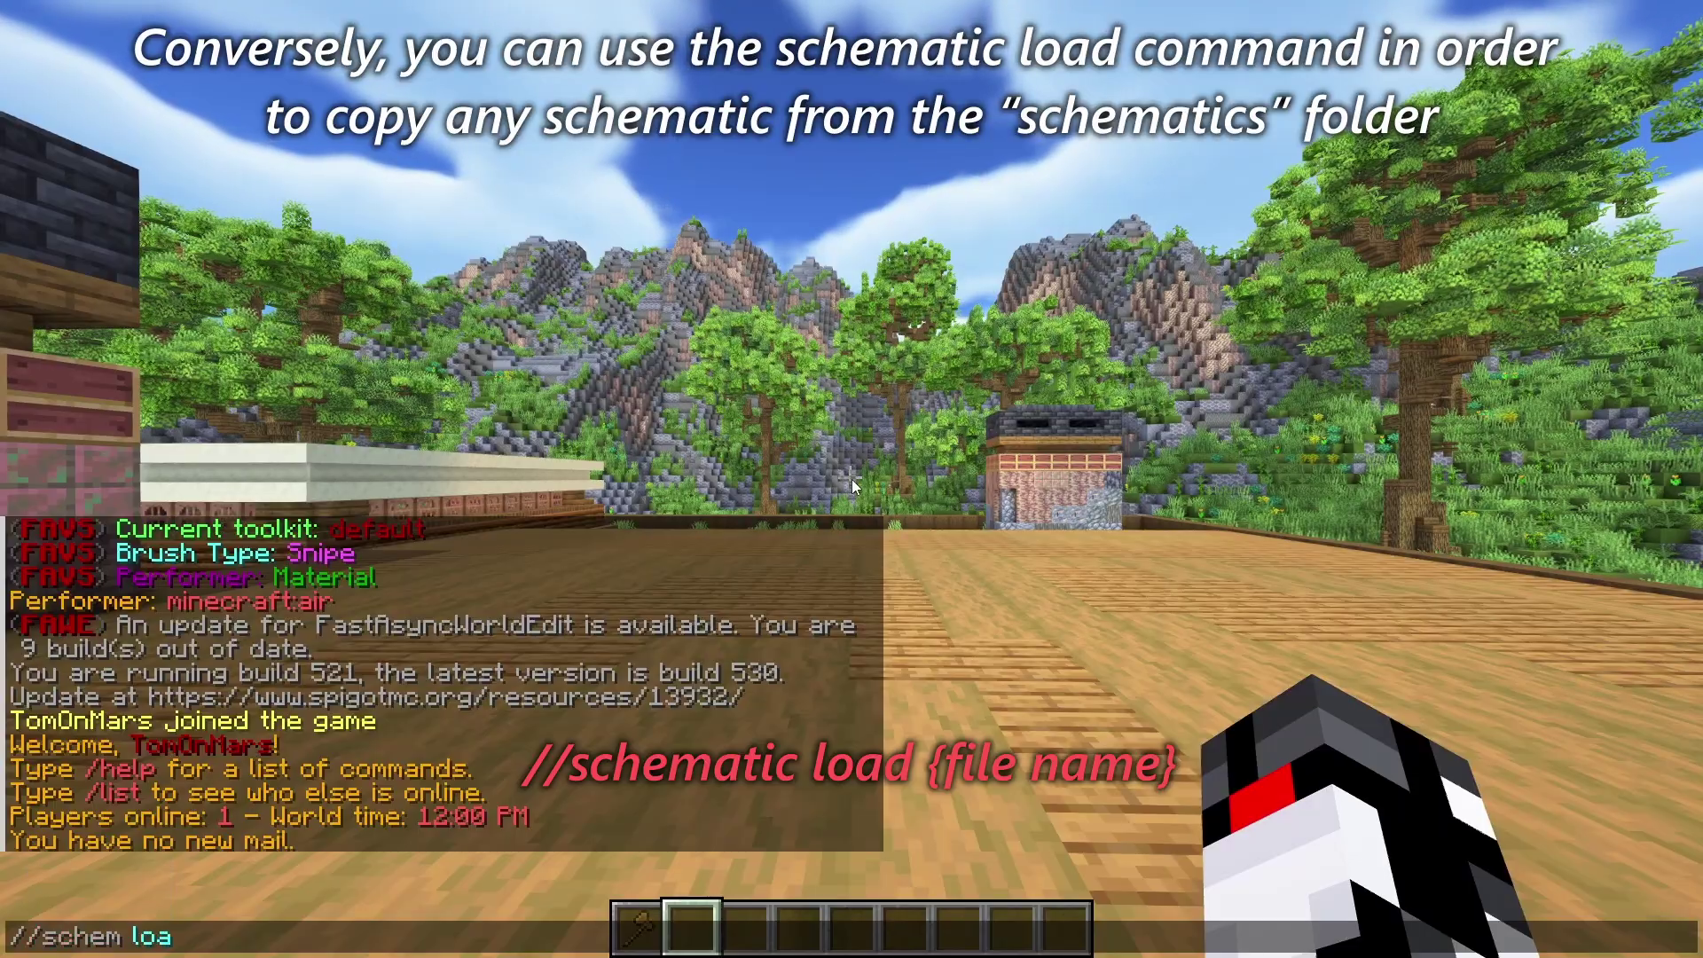
text(d sus)
key(Return)
key(slash)
text(/rotate 18)
key(Return)
key(slash)
text(/paste -a)
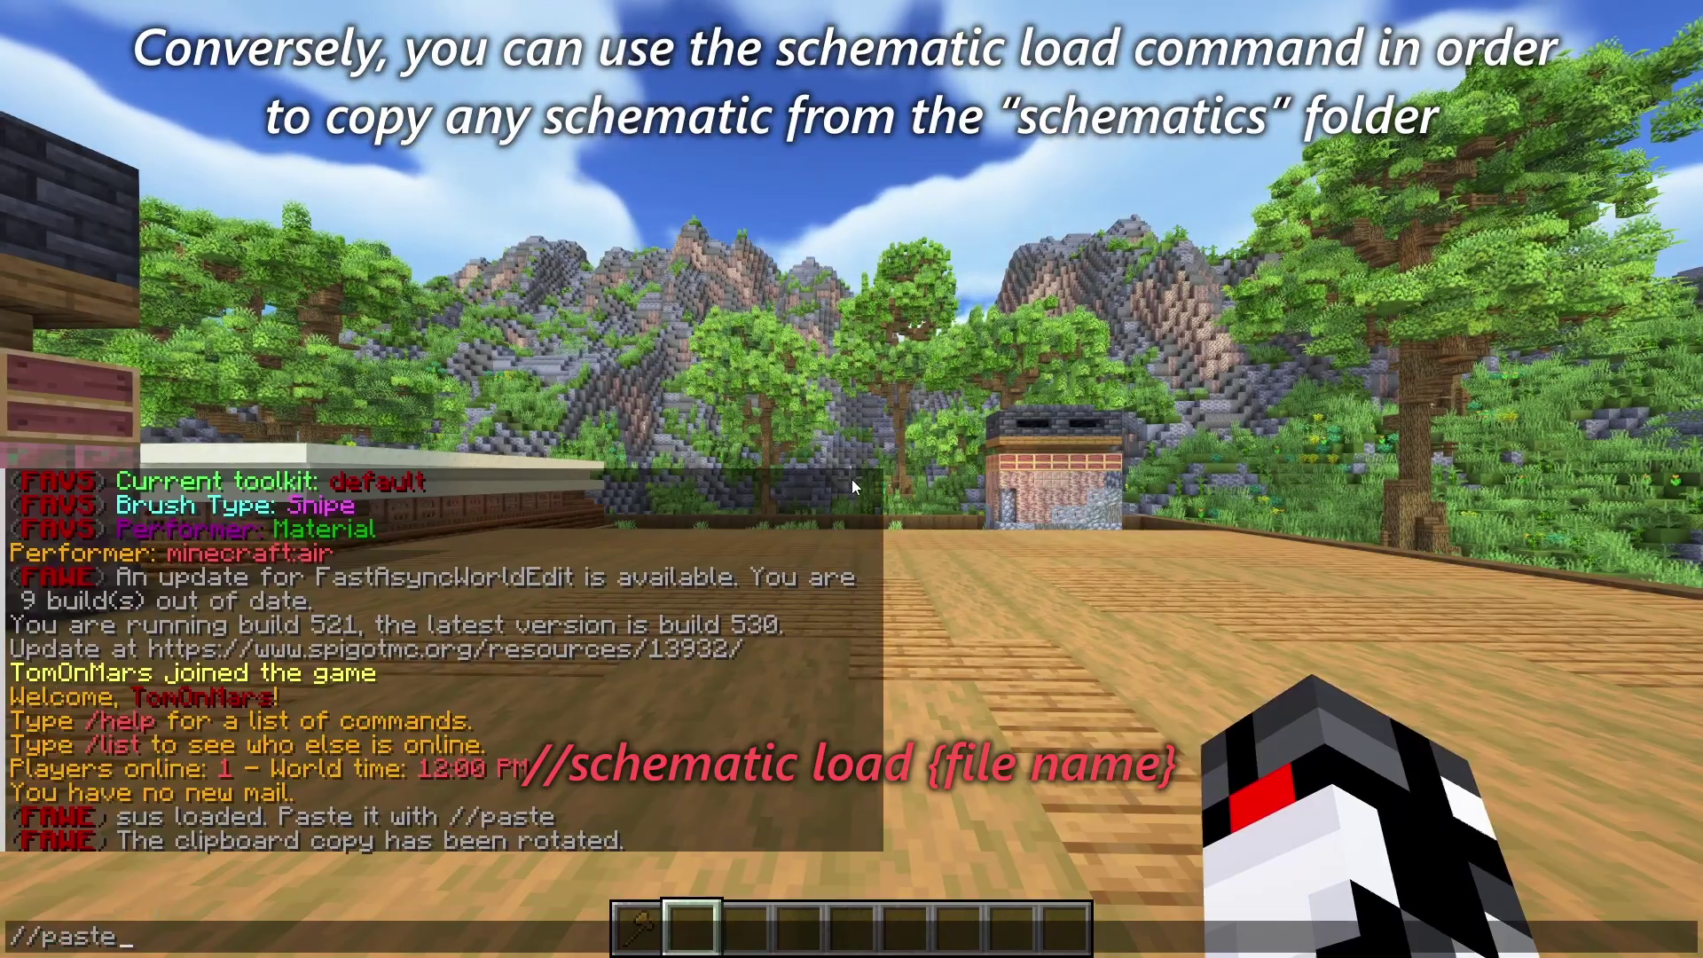
key(Return)
key(s)
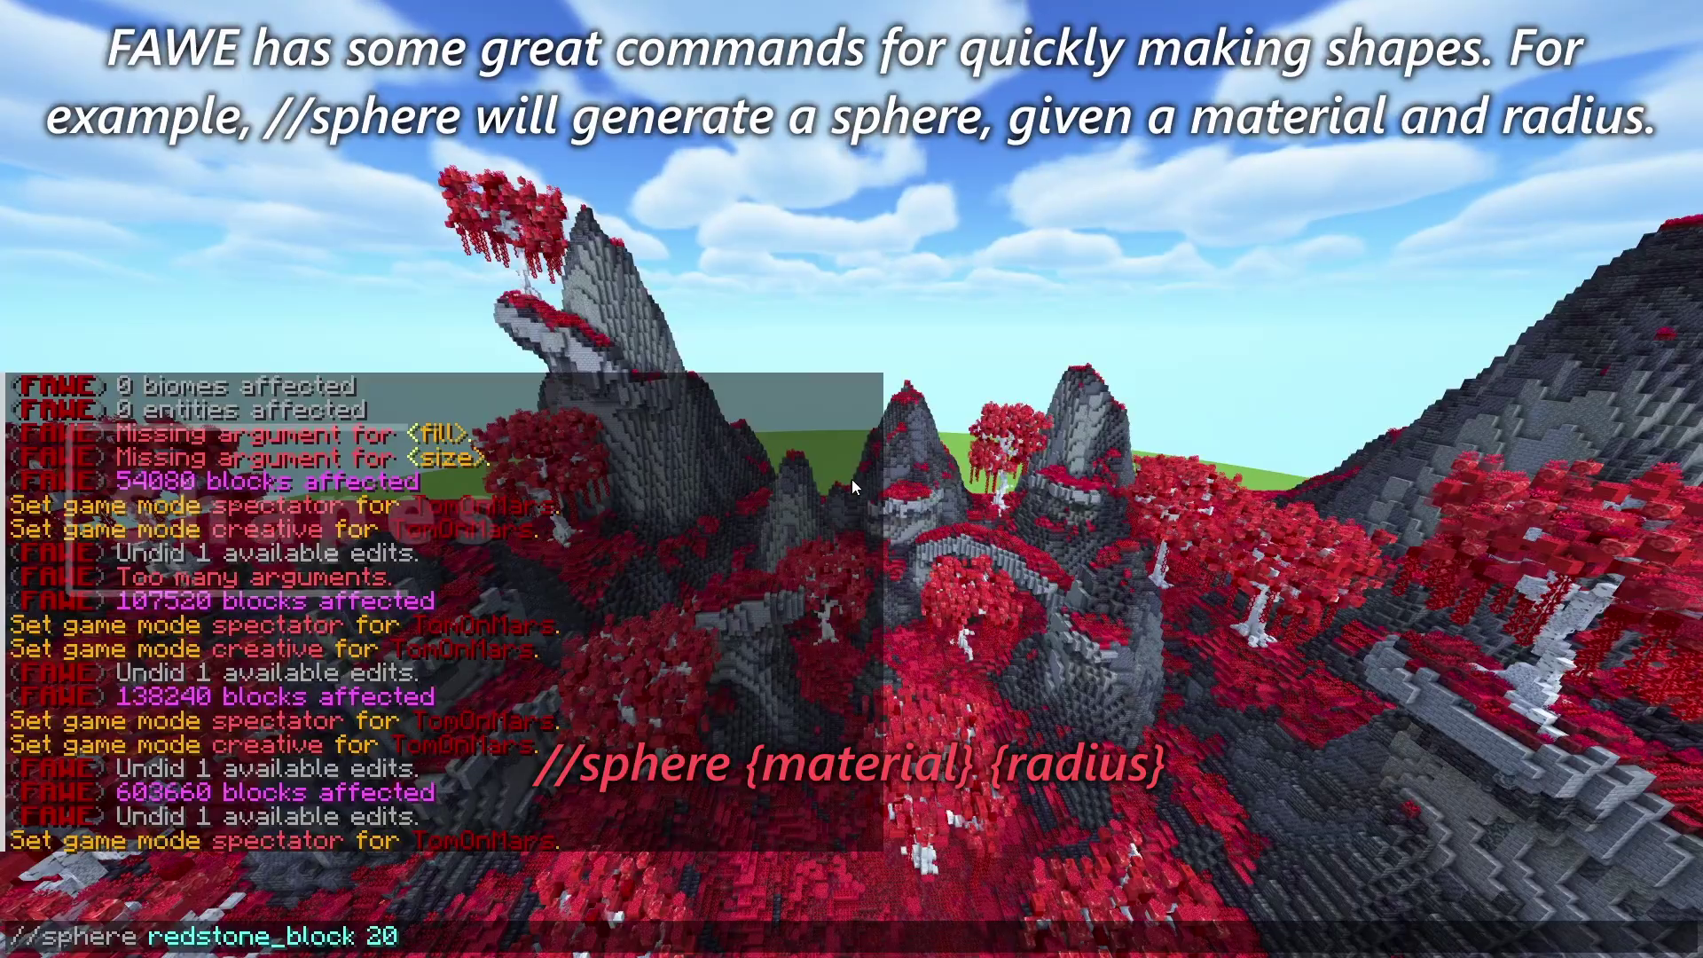
Generate a redstone sphere 20, two hollow glass spheres 5, red ring 21 and sandstone hollow pyramid 101
key(Return)
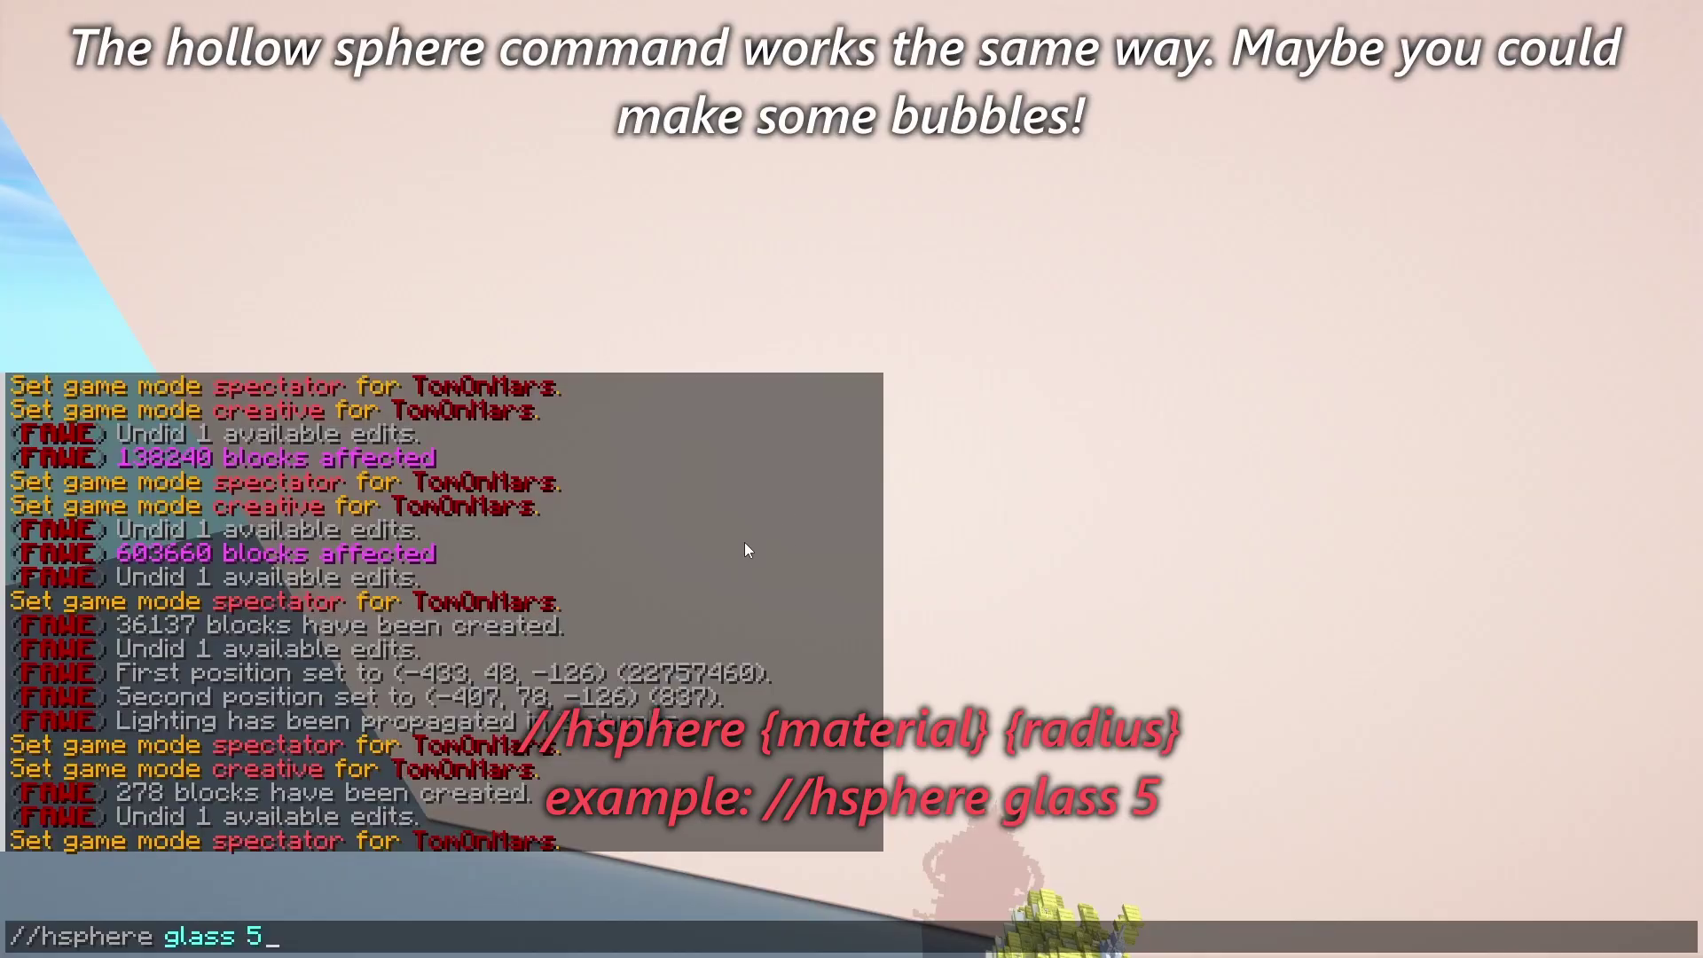
key(Return)
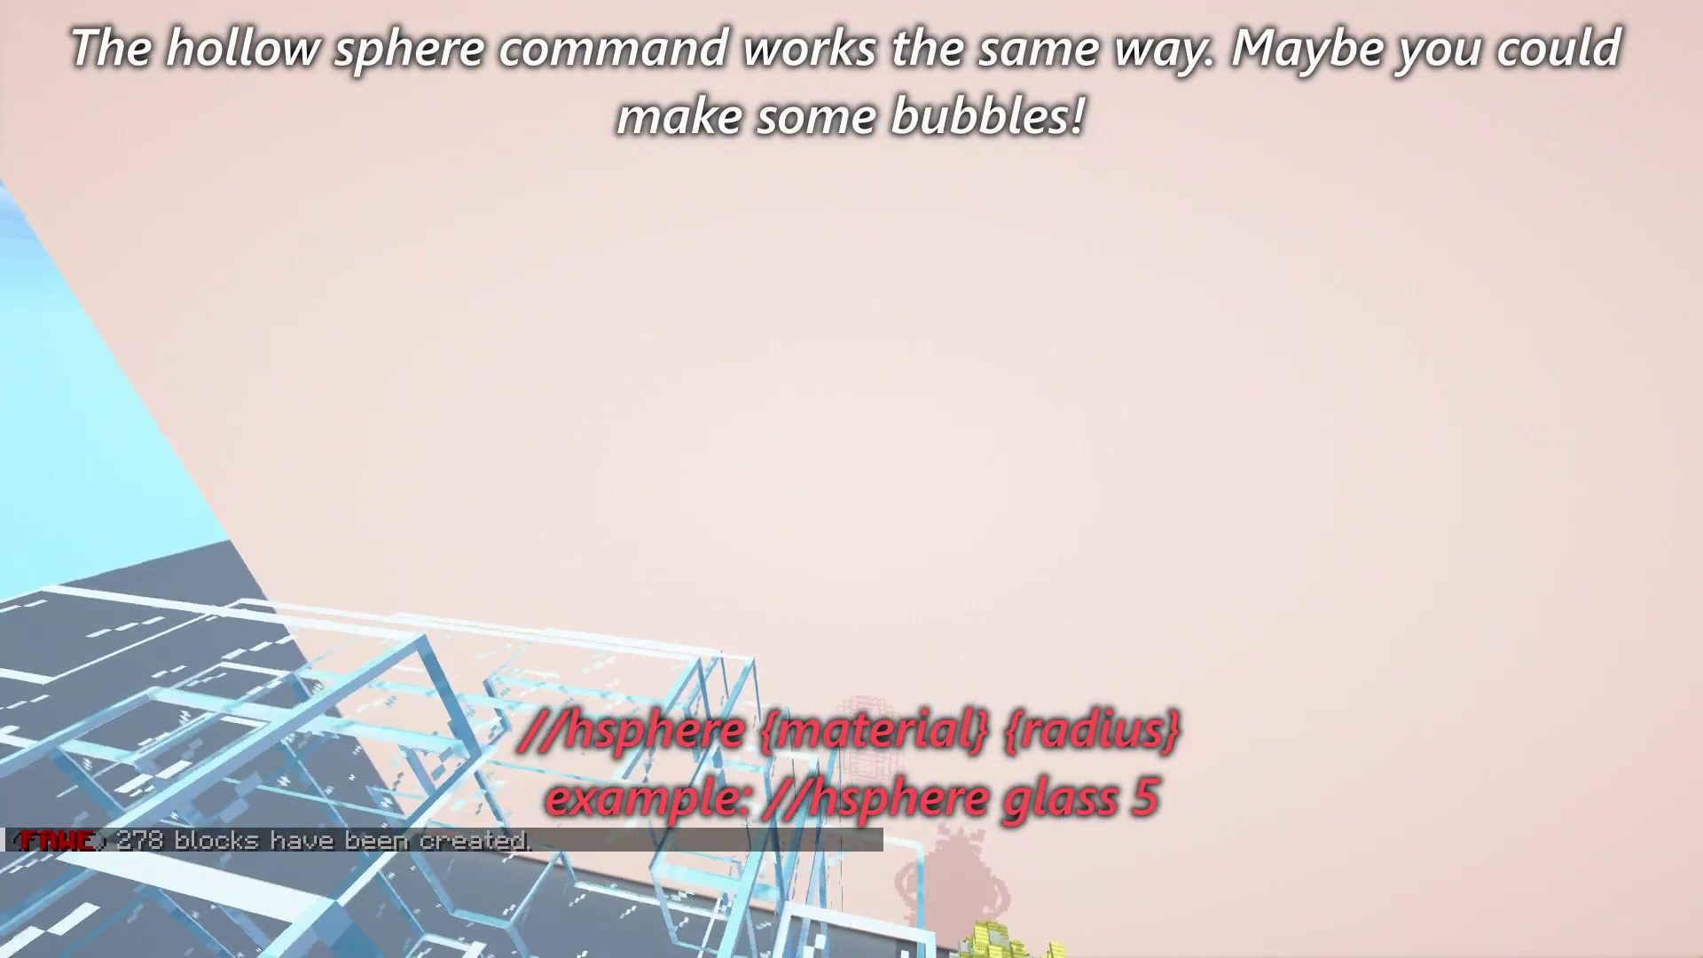
key(t)
key(Up)
key(Return)
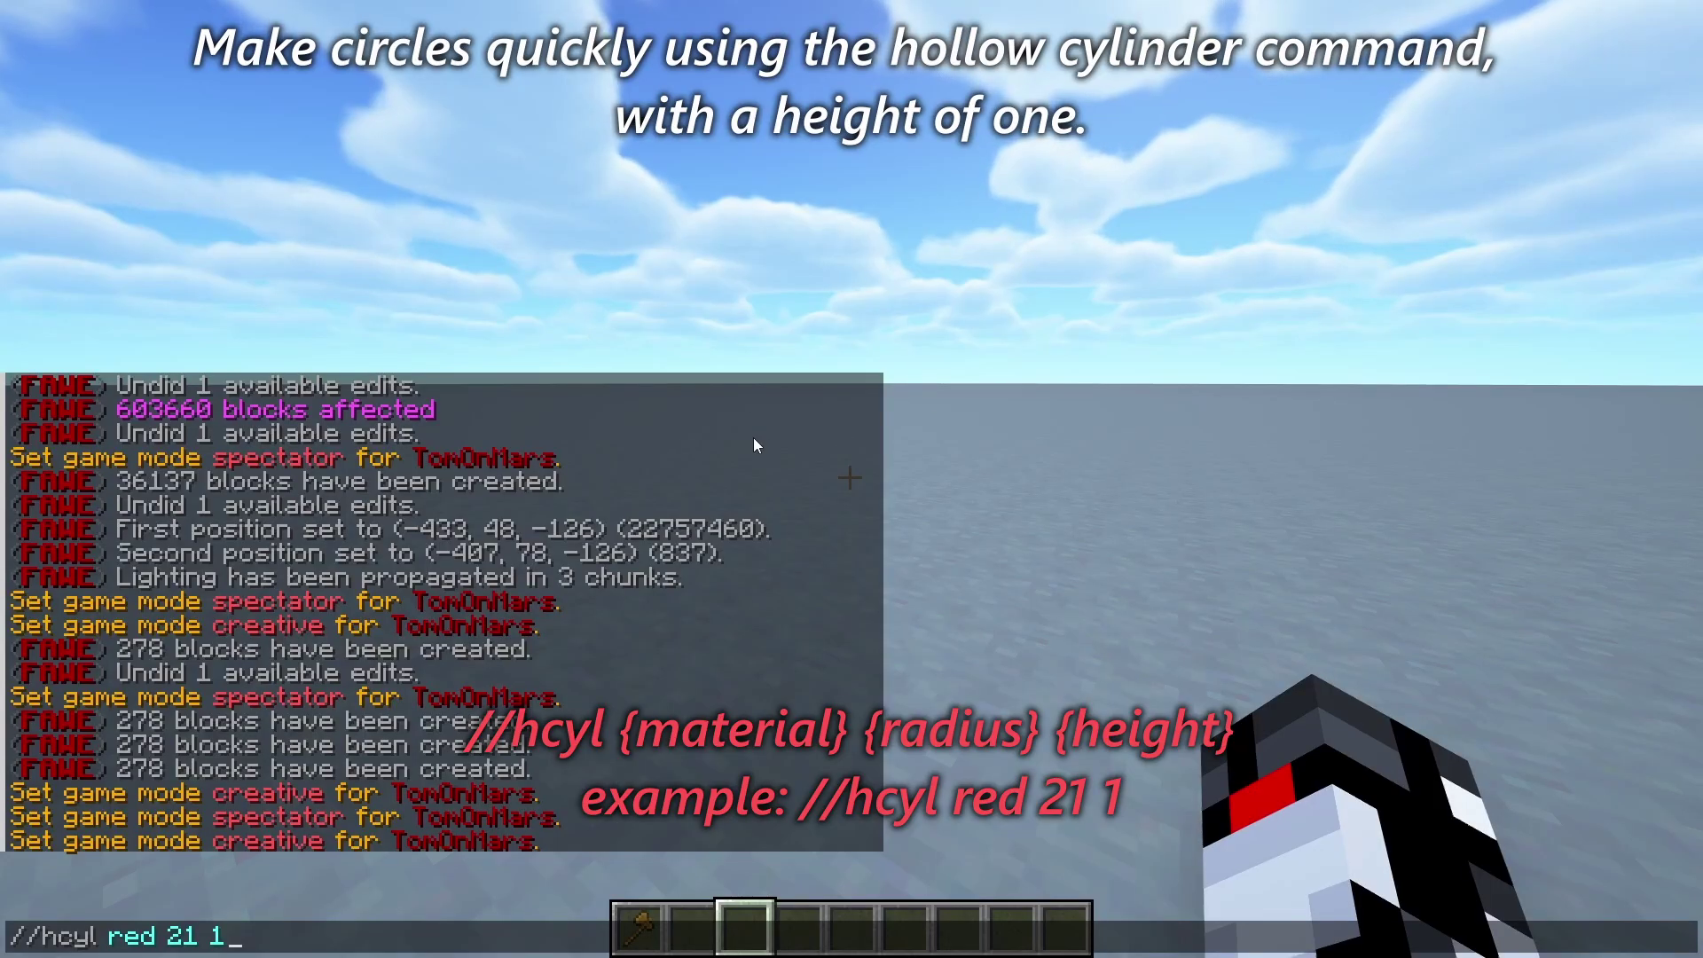
key(Return)
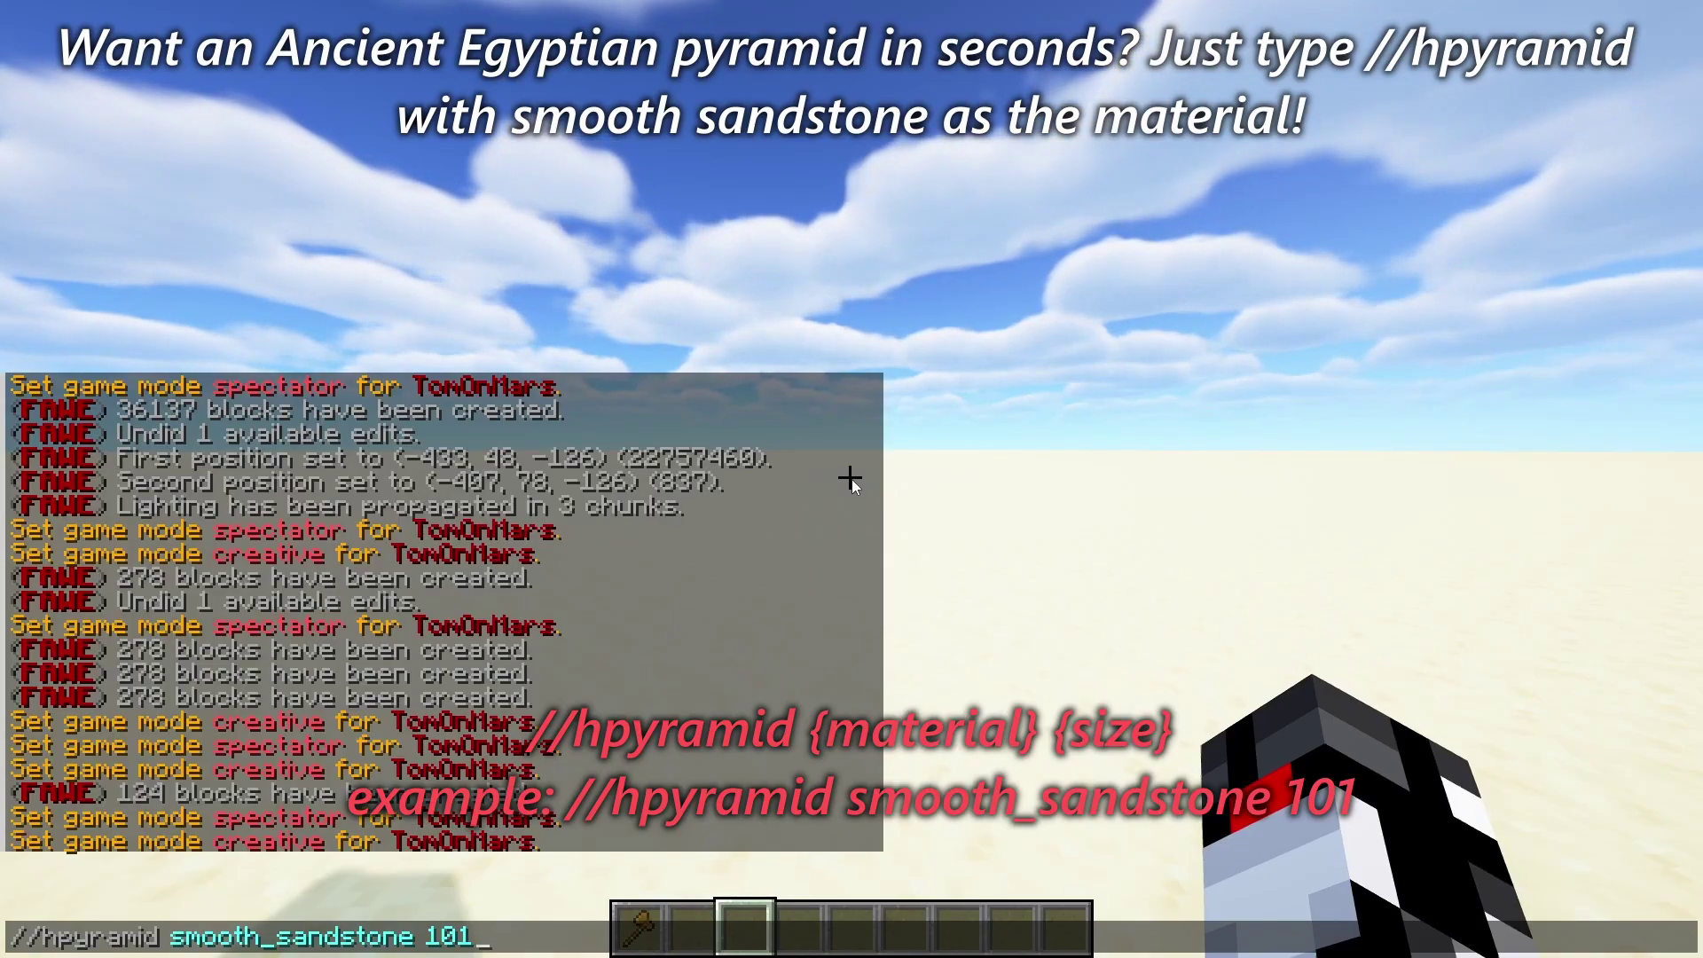
key(Return)
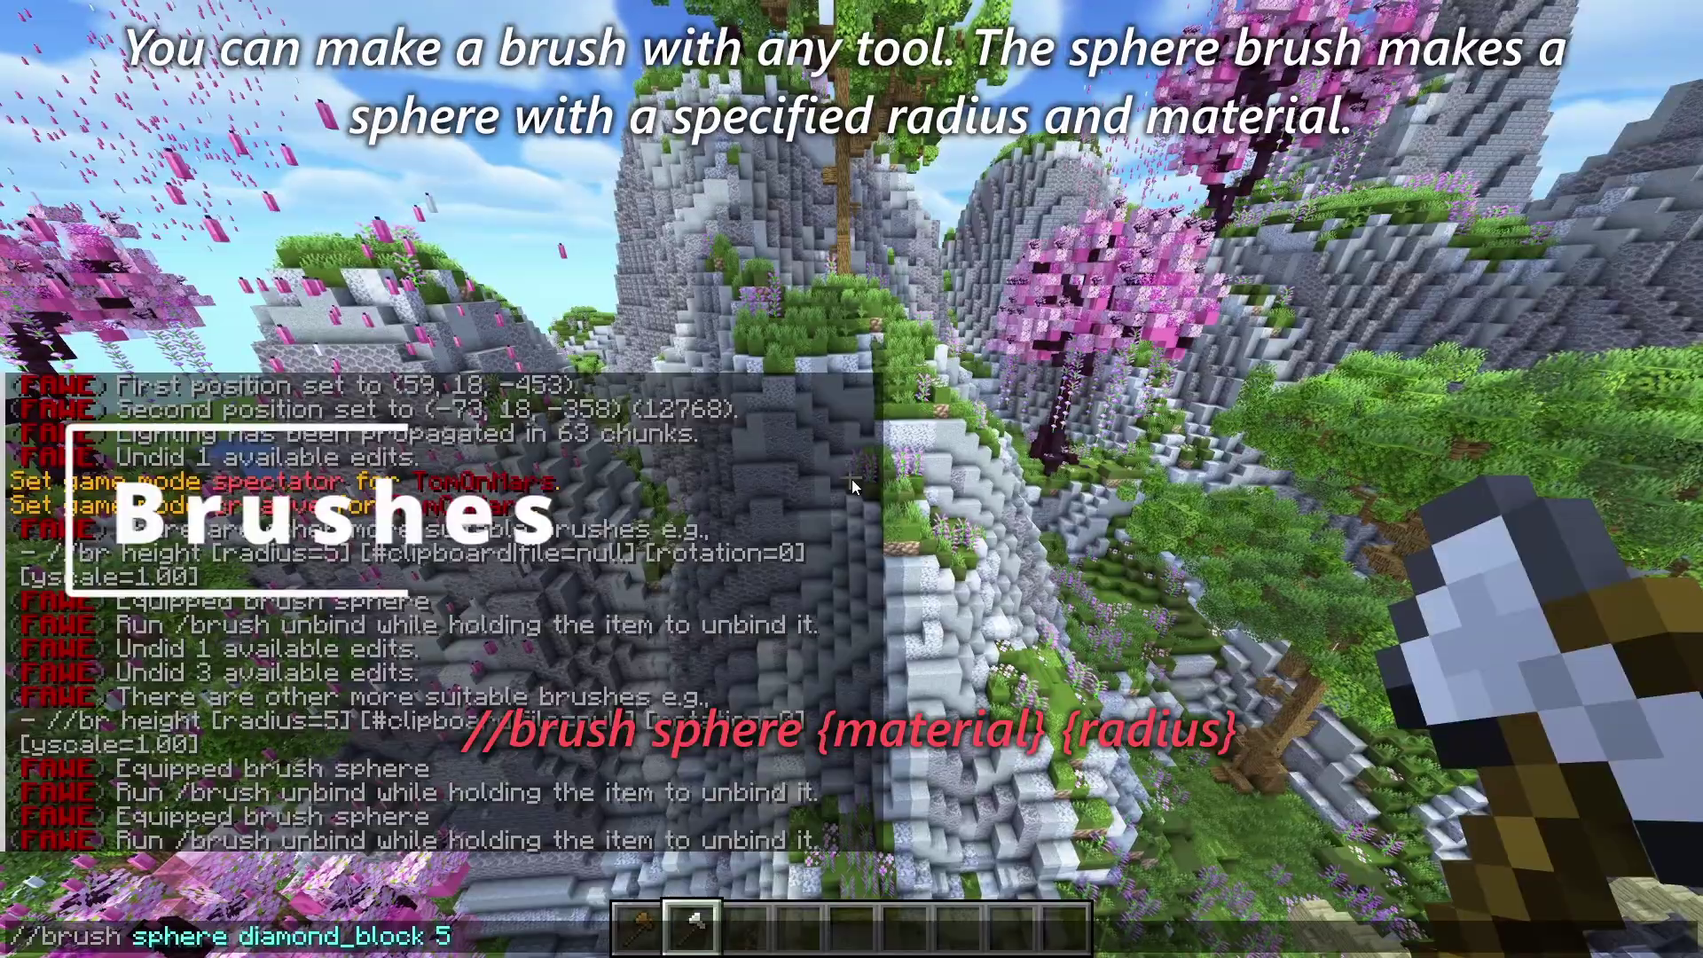
Place three radius-5 diamond-block spheres on the mountain with a sphere brush
key(Return)
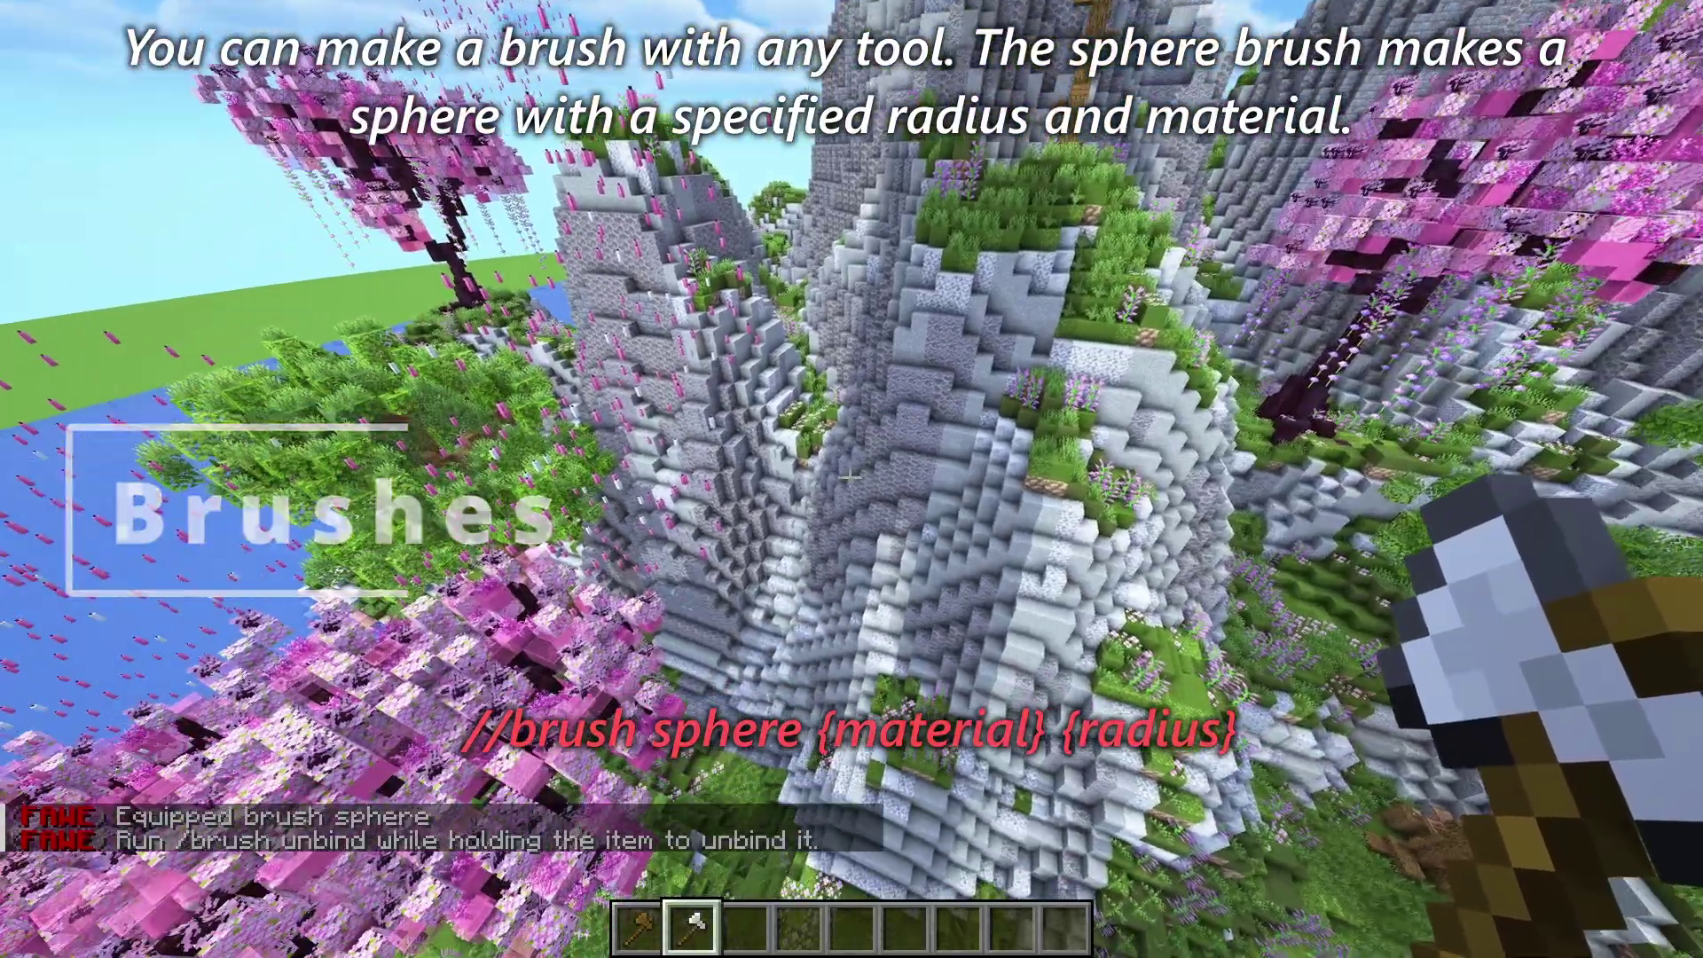
right_click(852, 479)
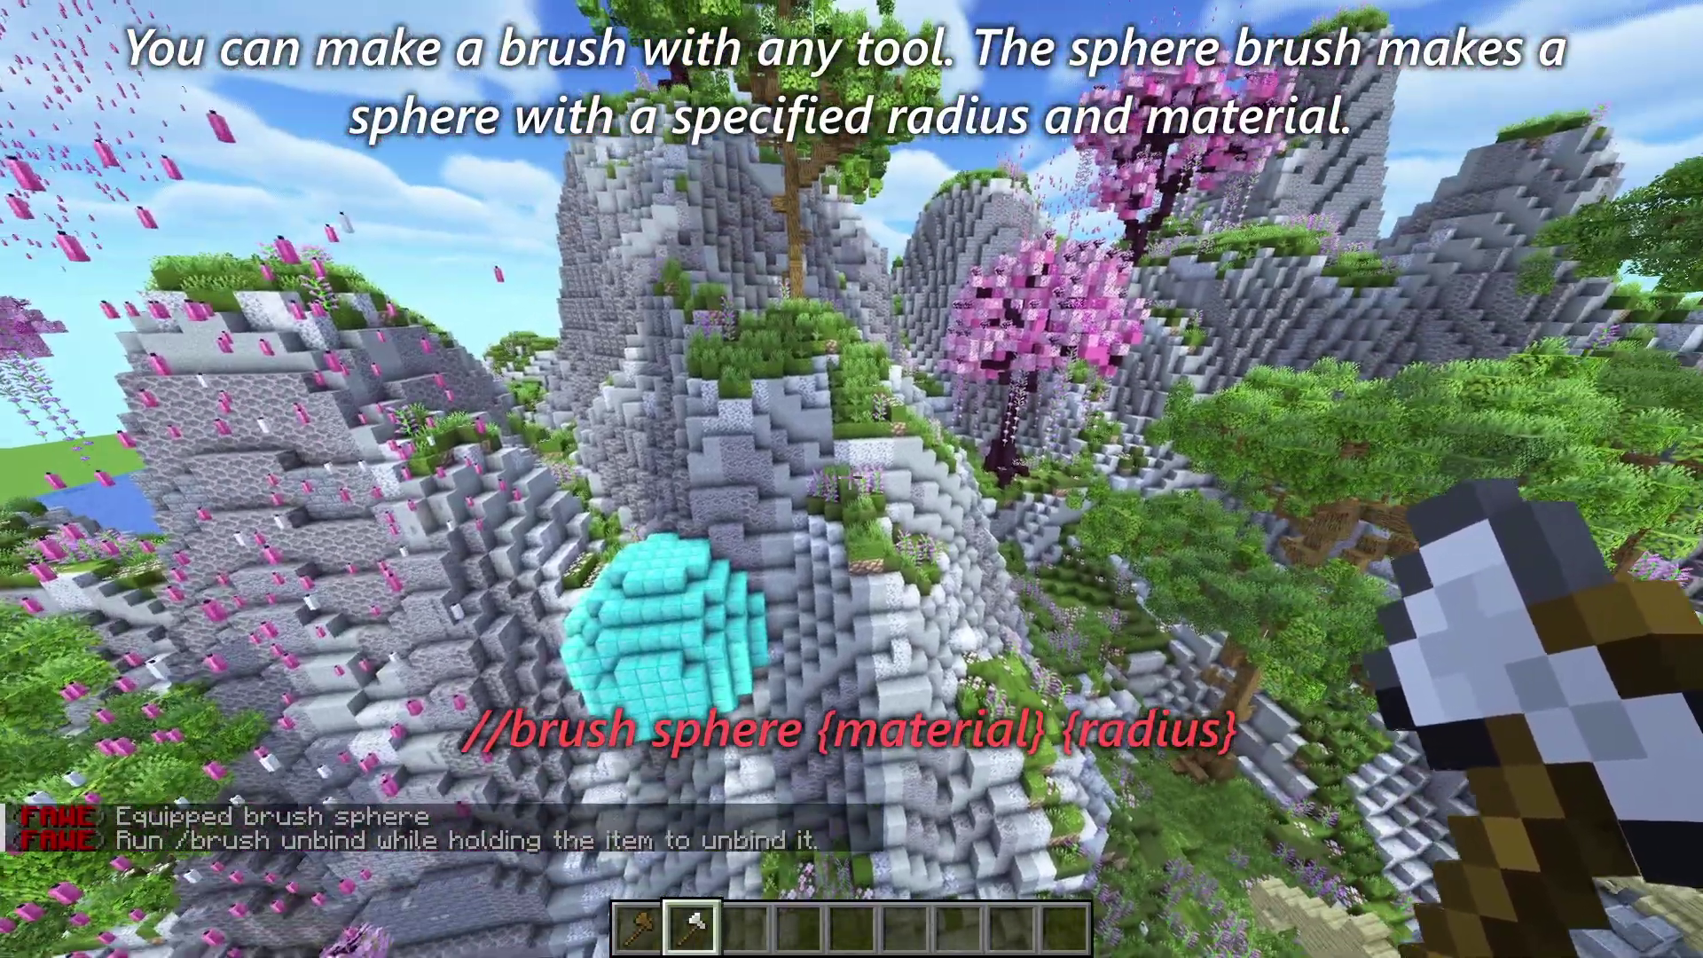
right_click(852, 479)
right_click(851, 480)
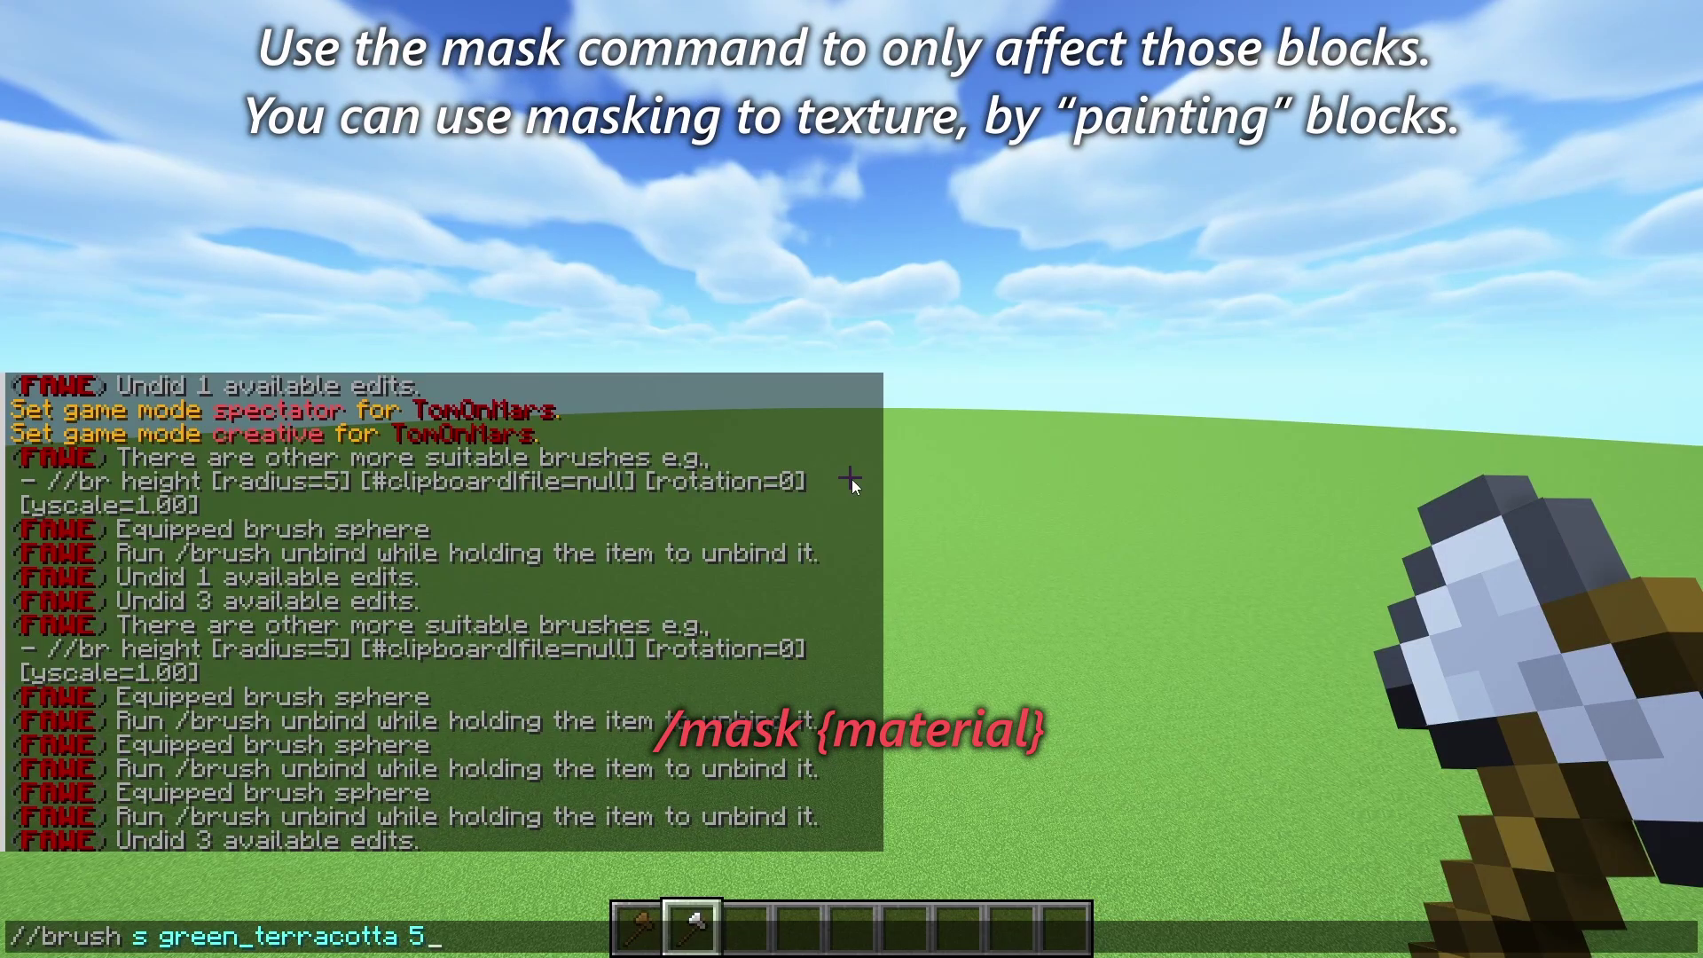
Paint green terracotta onto the grass only, using a grass_block mask
key(Return)
key(slash)
text(mask grass_block)
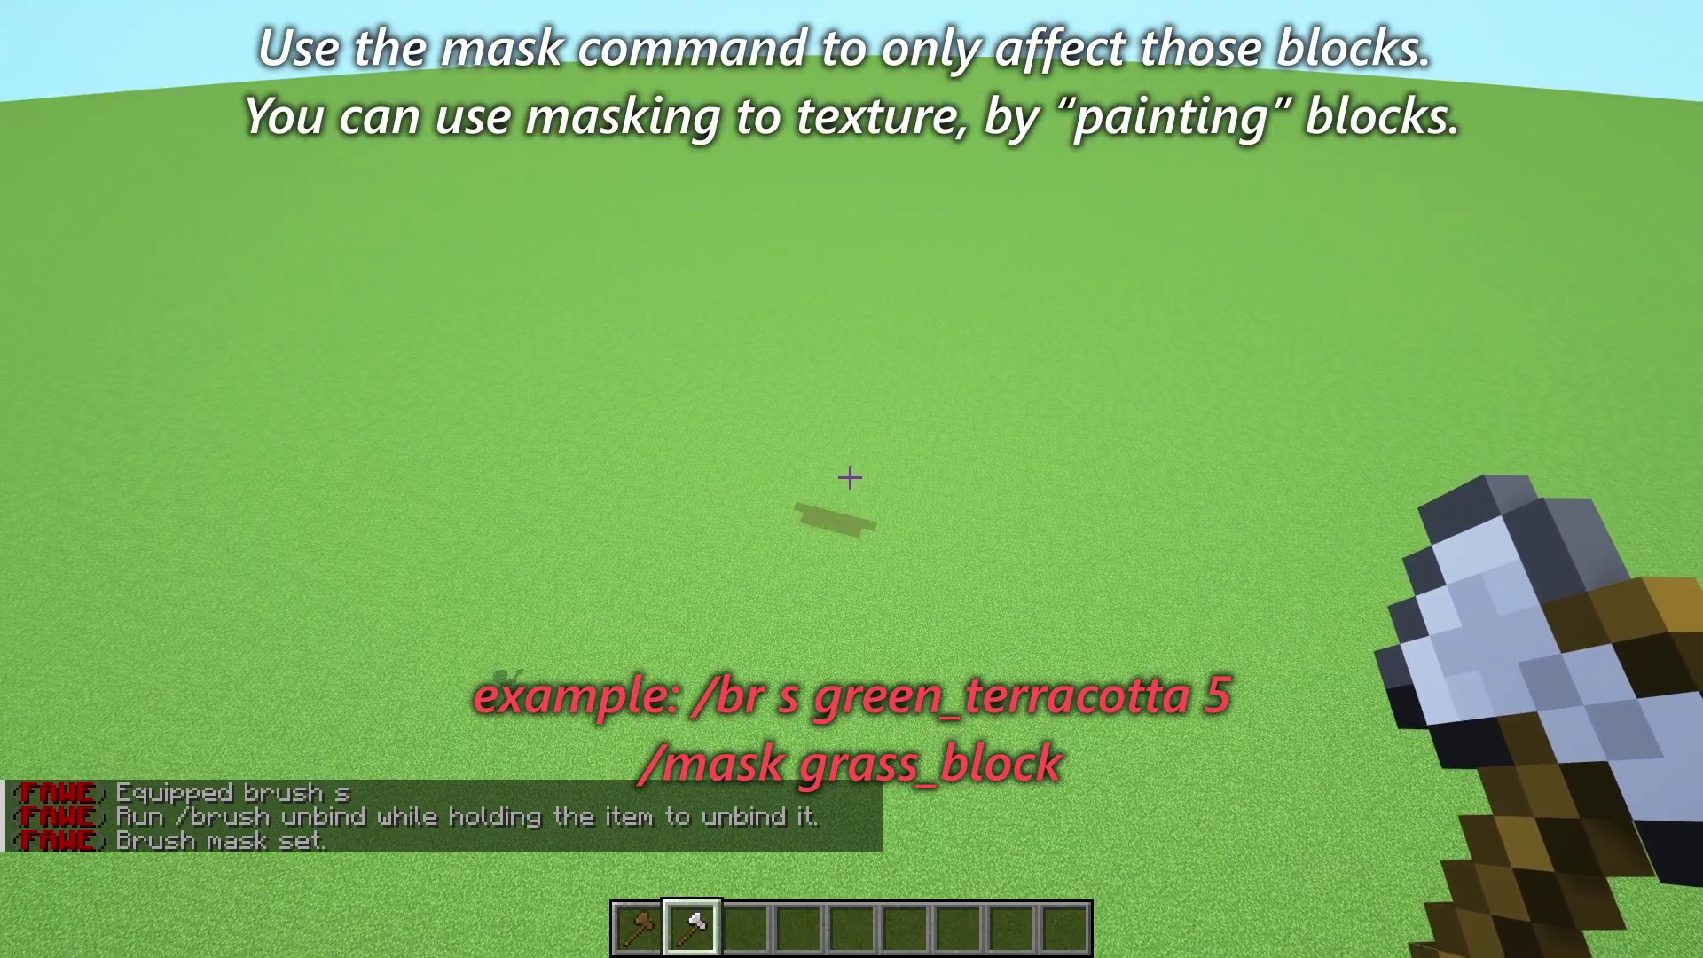
right_click(851, 479)
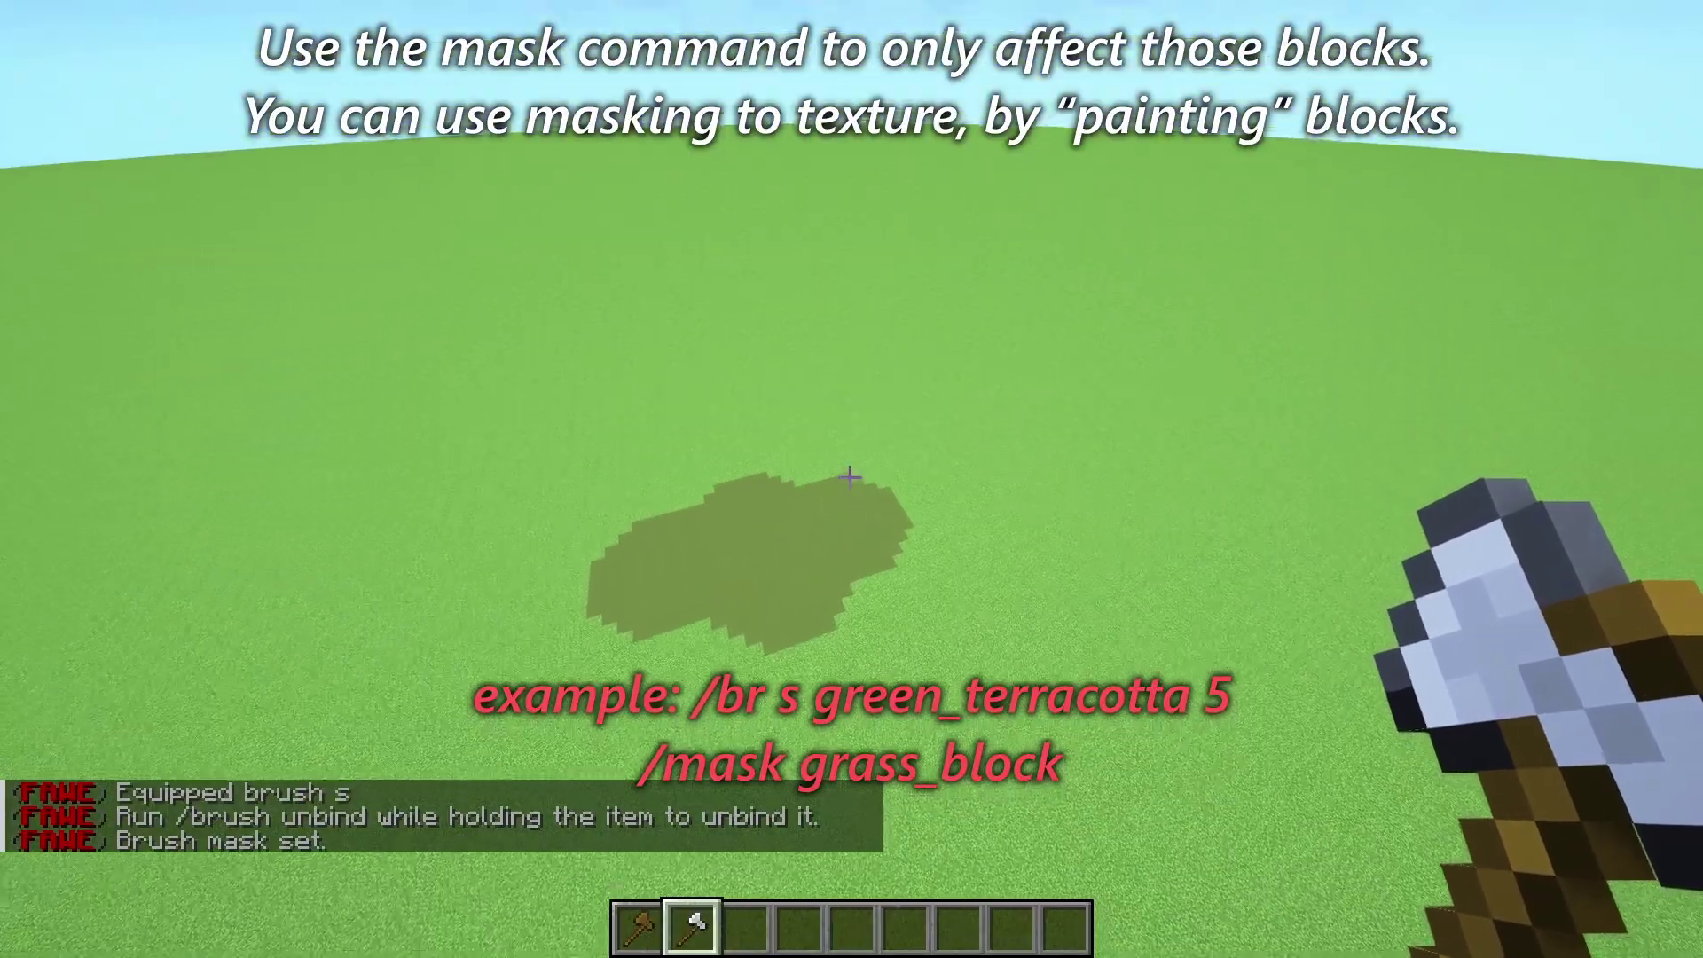
right_click(849, 479)
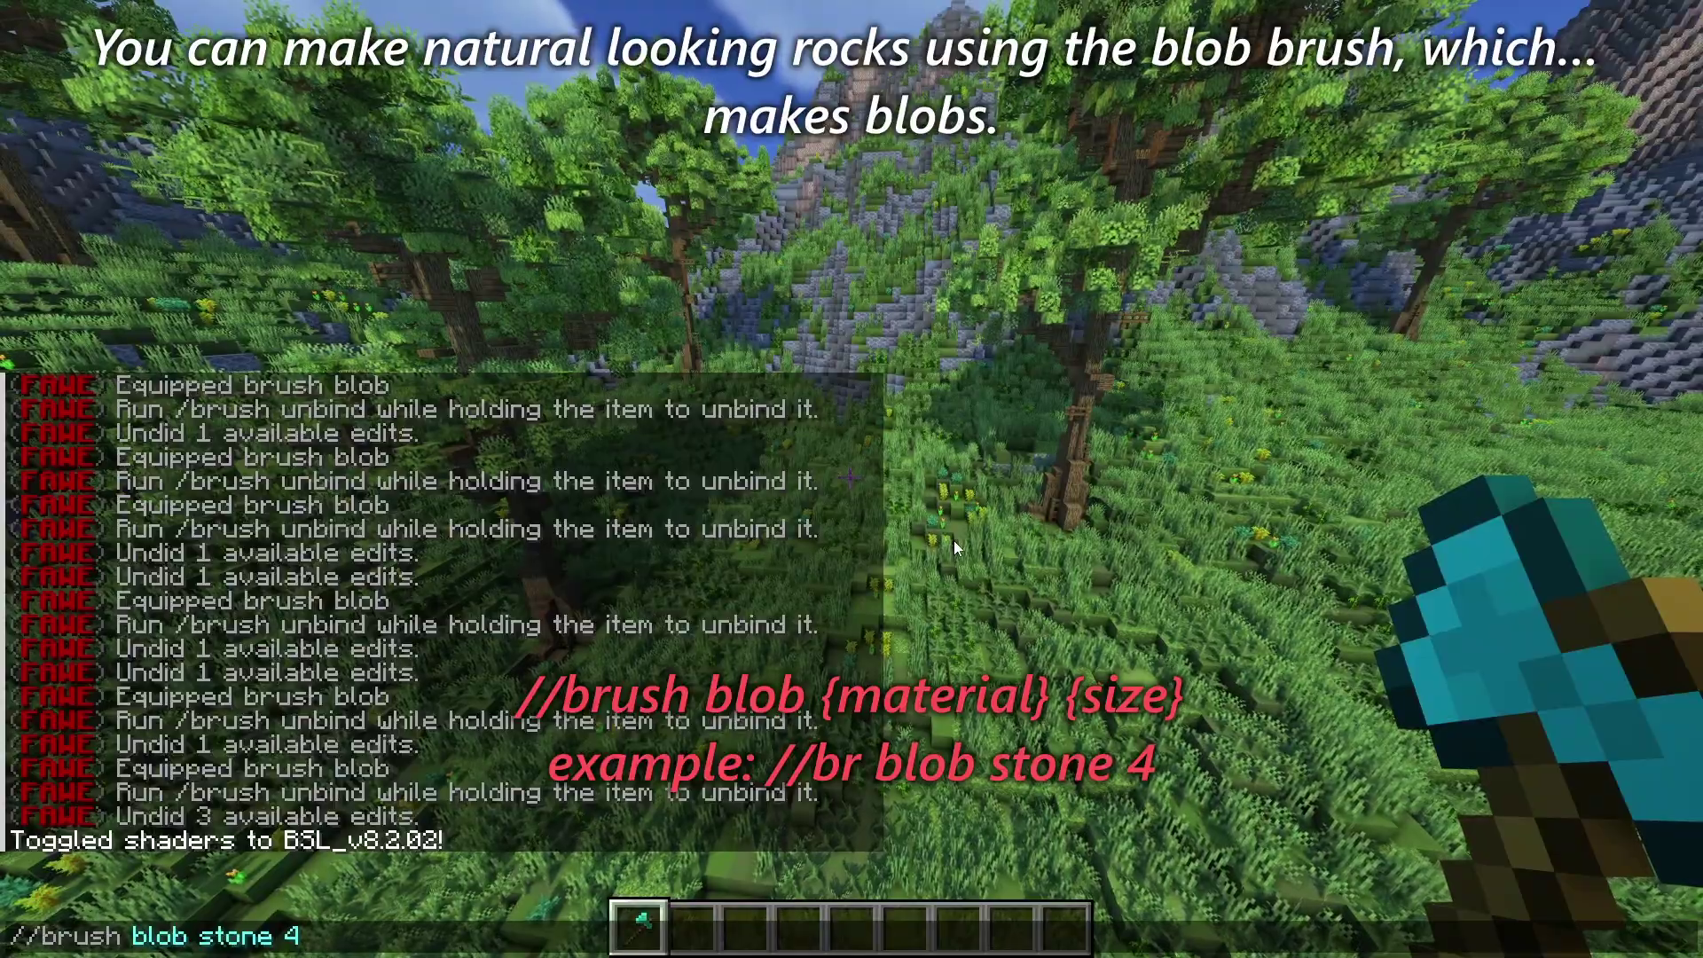
Drop three size-4 stone blobs on the forest floor
key(Return)
right_click(851, 480)
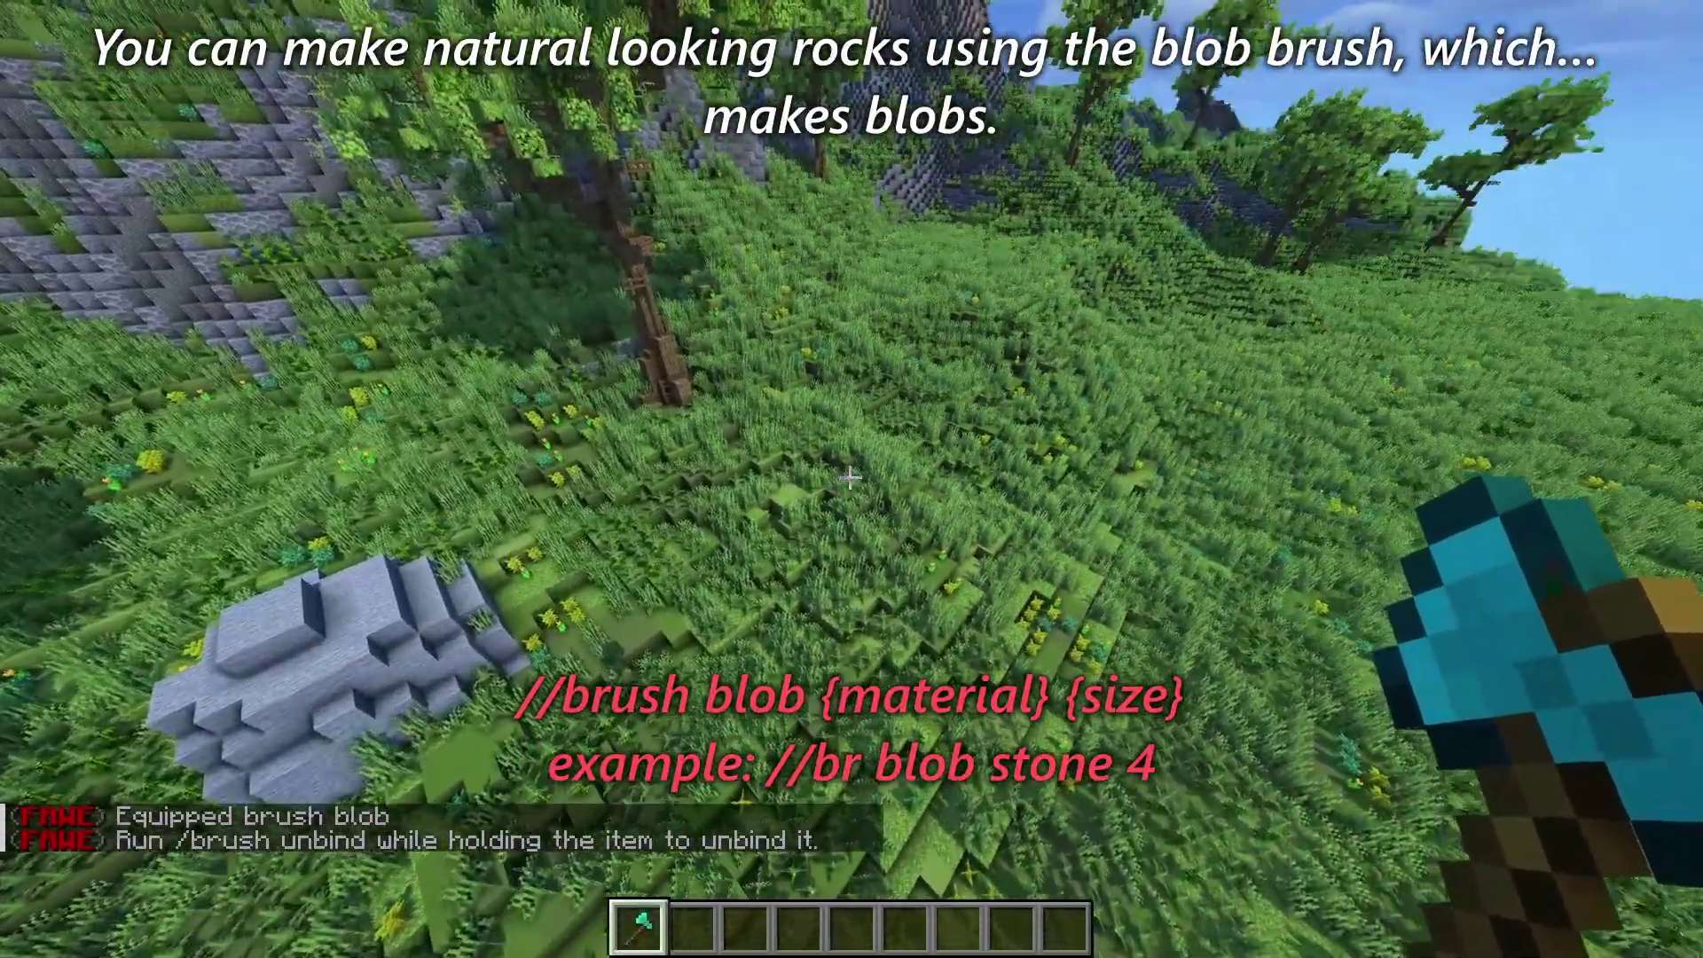
right_click(849, 479)
right_click(851, 479)
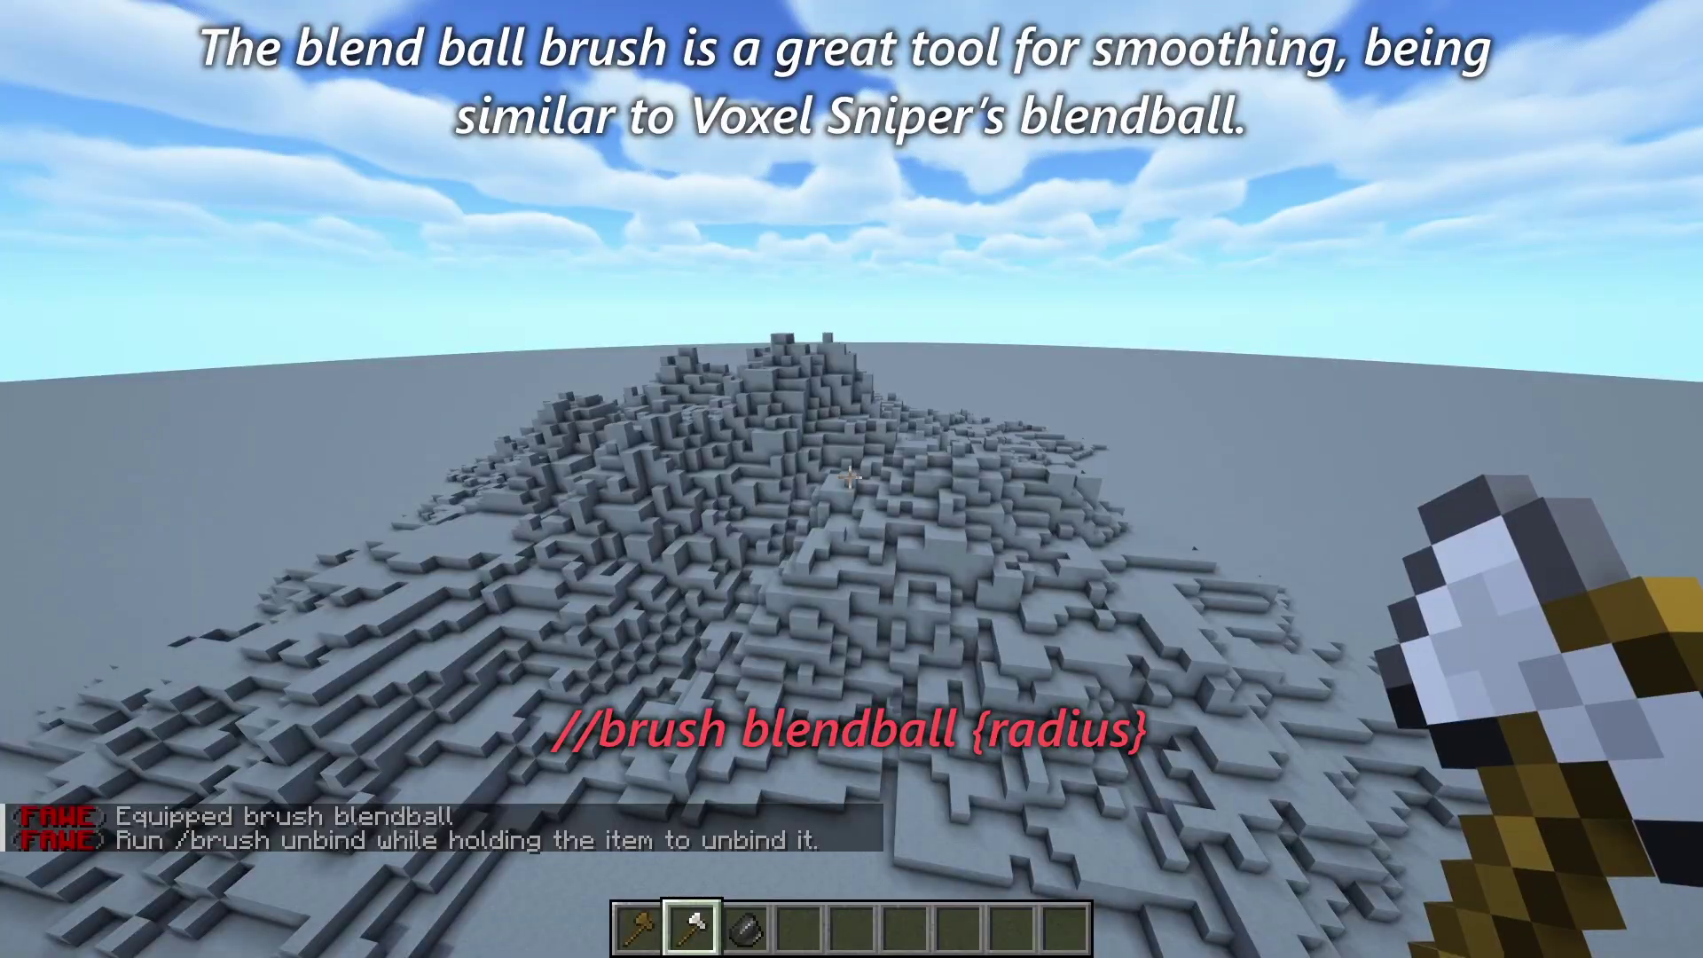
Smooth the blocky grey terrain with the blendball brush
right_click(851, 479)
right_click(850, 479)
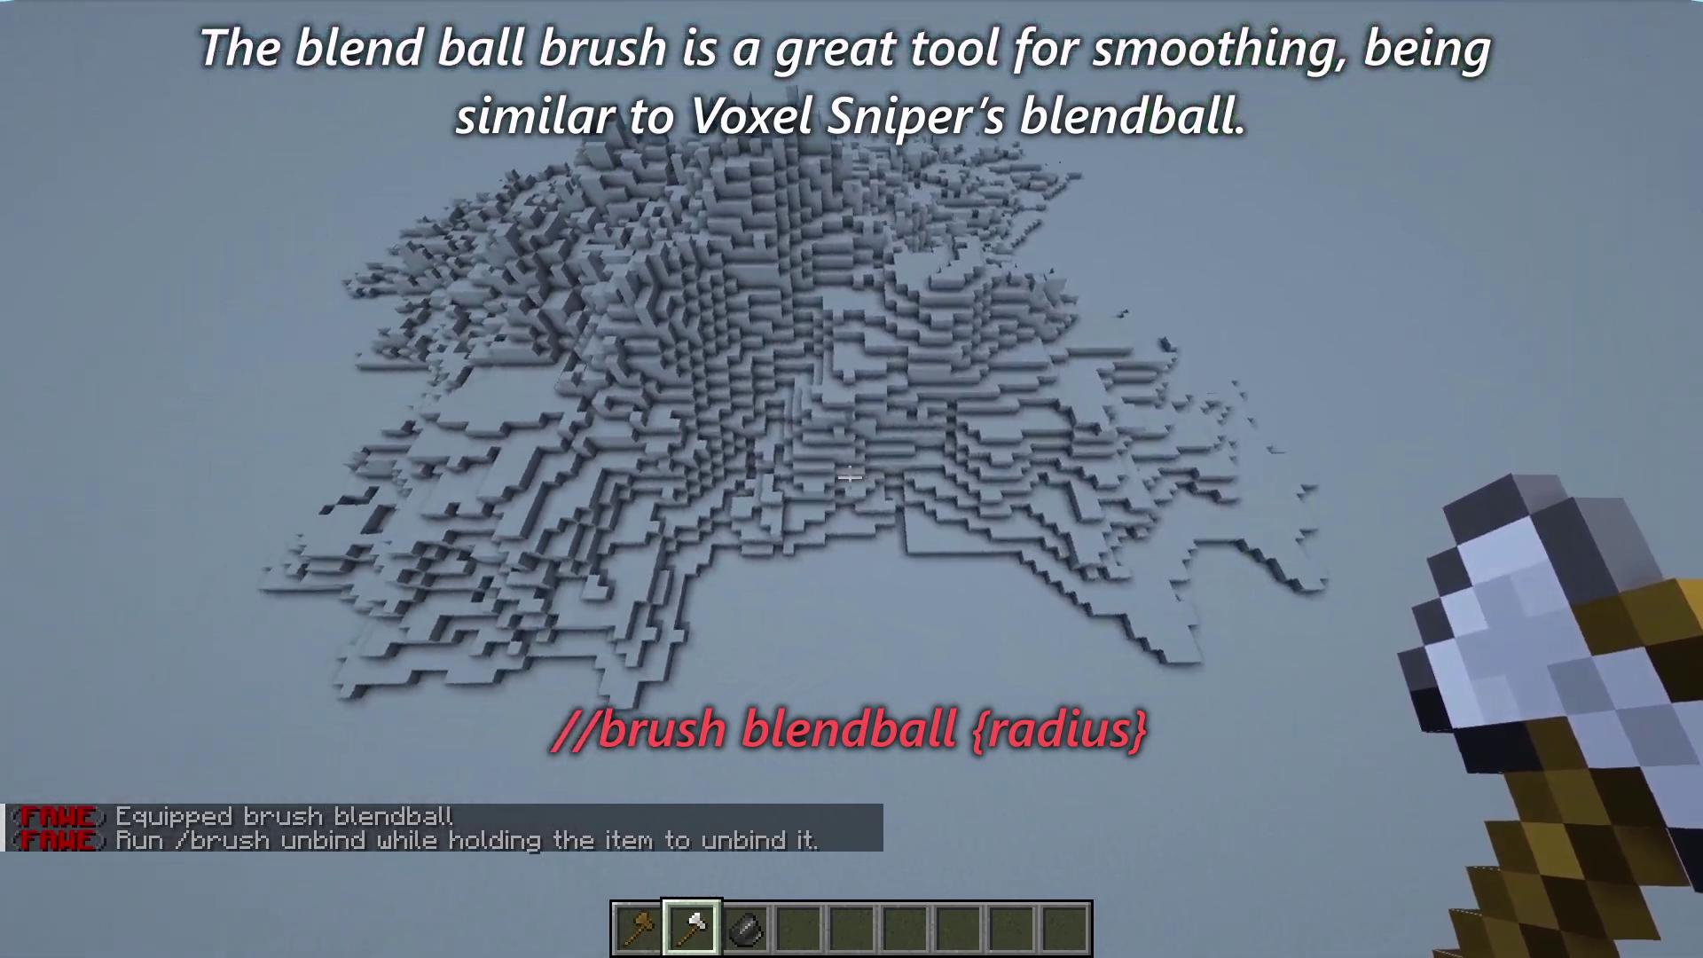
right_click(851, 479)
right_click(851, 480)
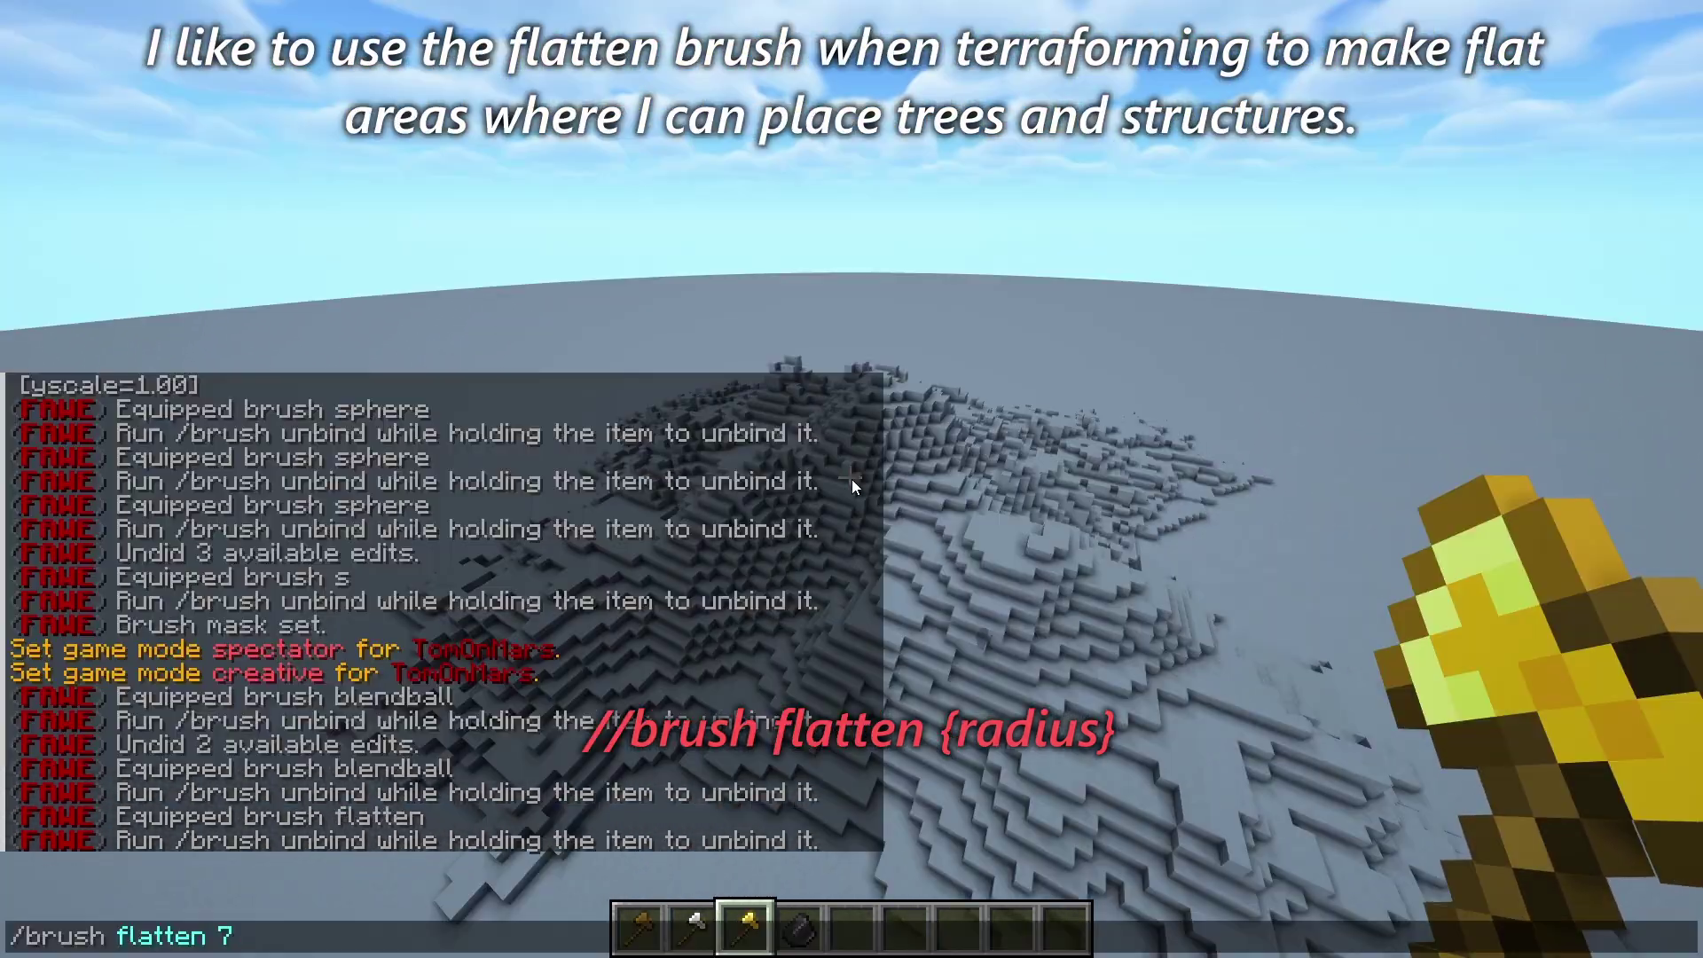
Level a circular patch of the stone terrain with the flatten brush
key(Return)
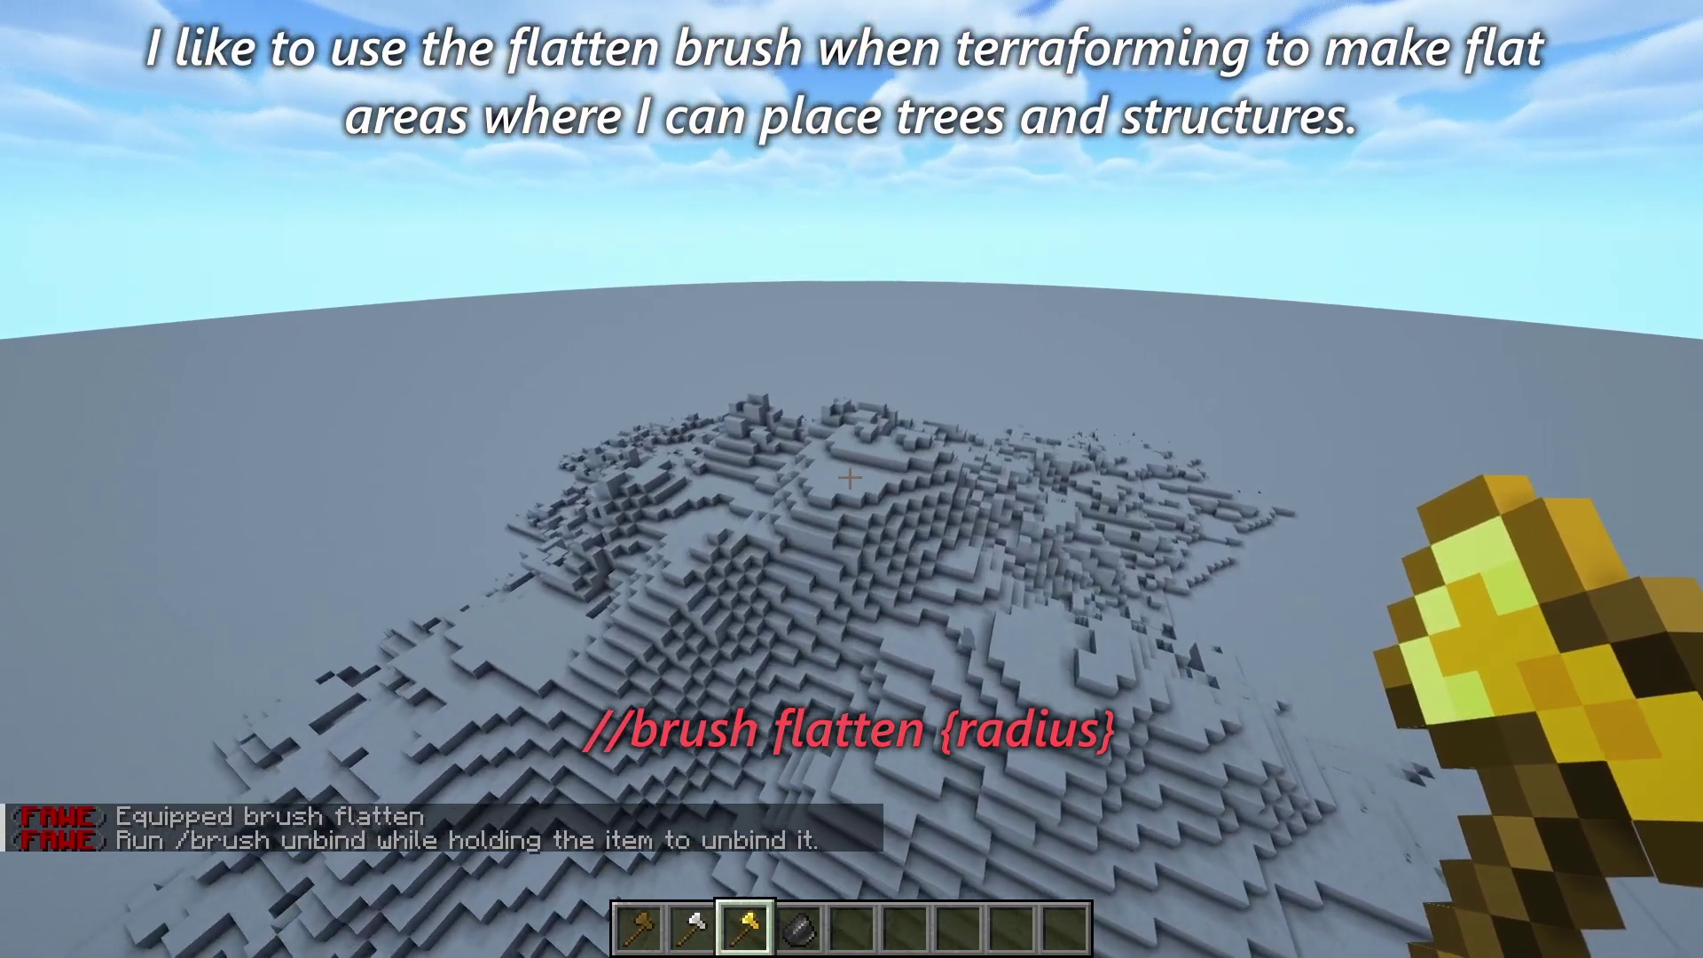
right_click(848, 479)
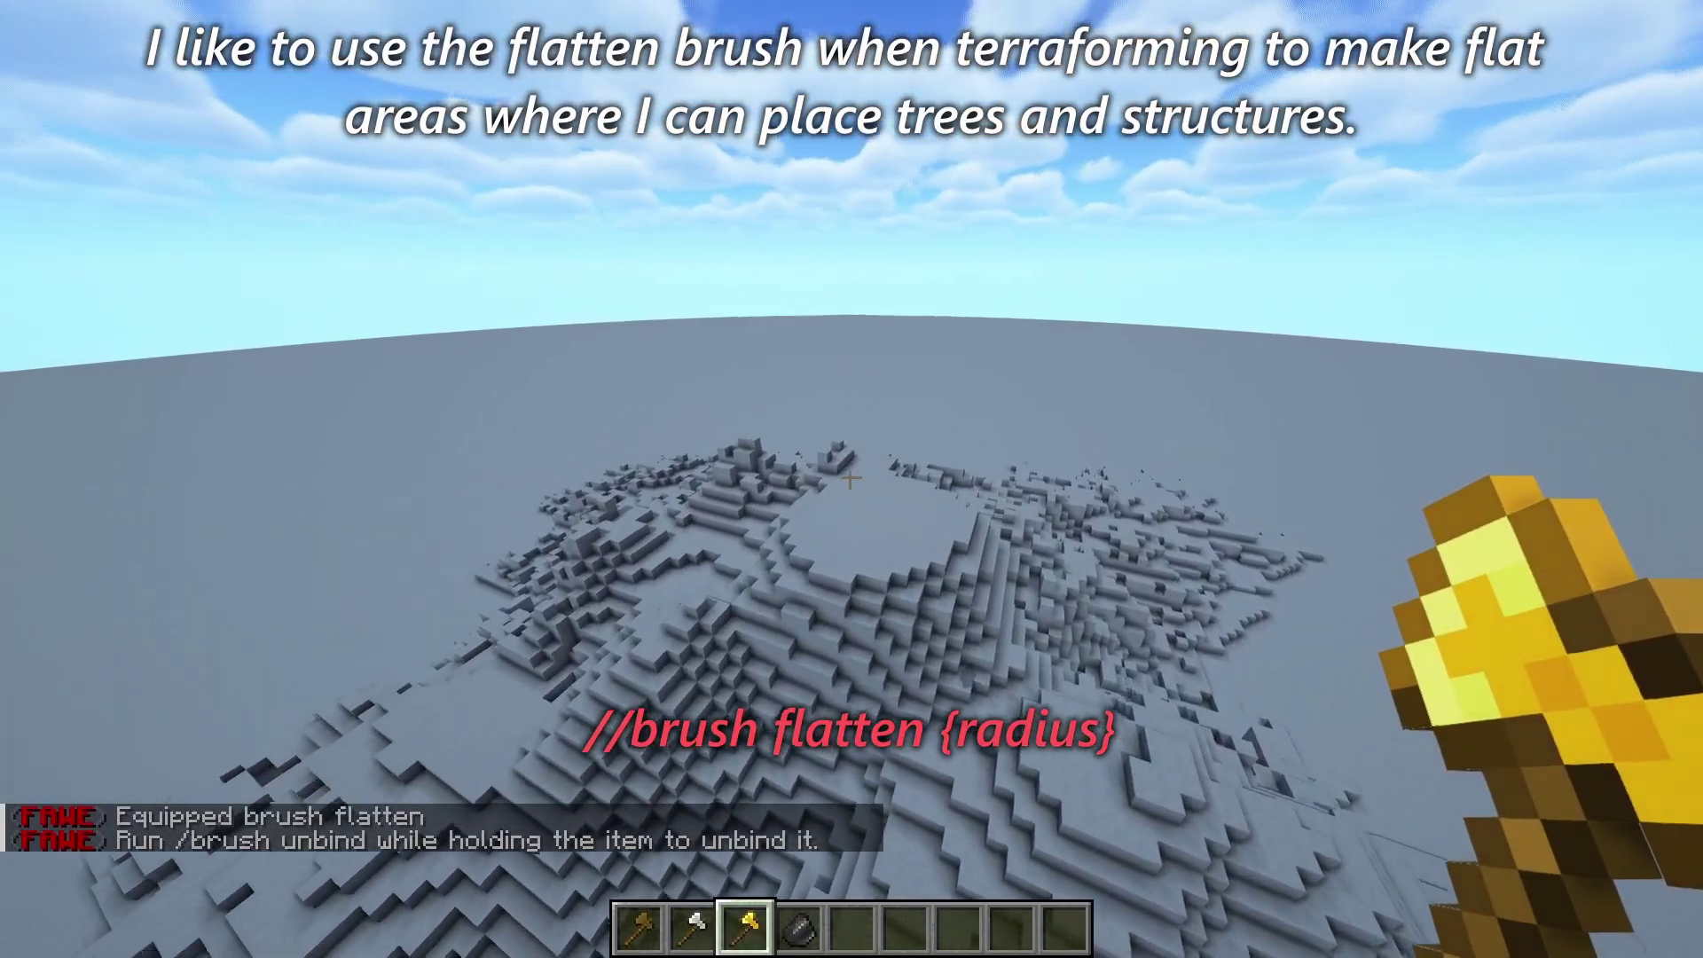
right_click(851, 480)
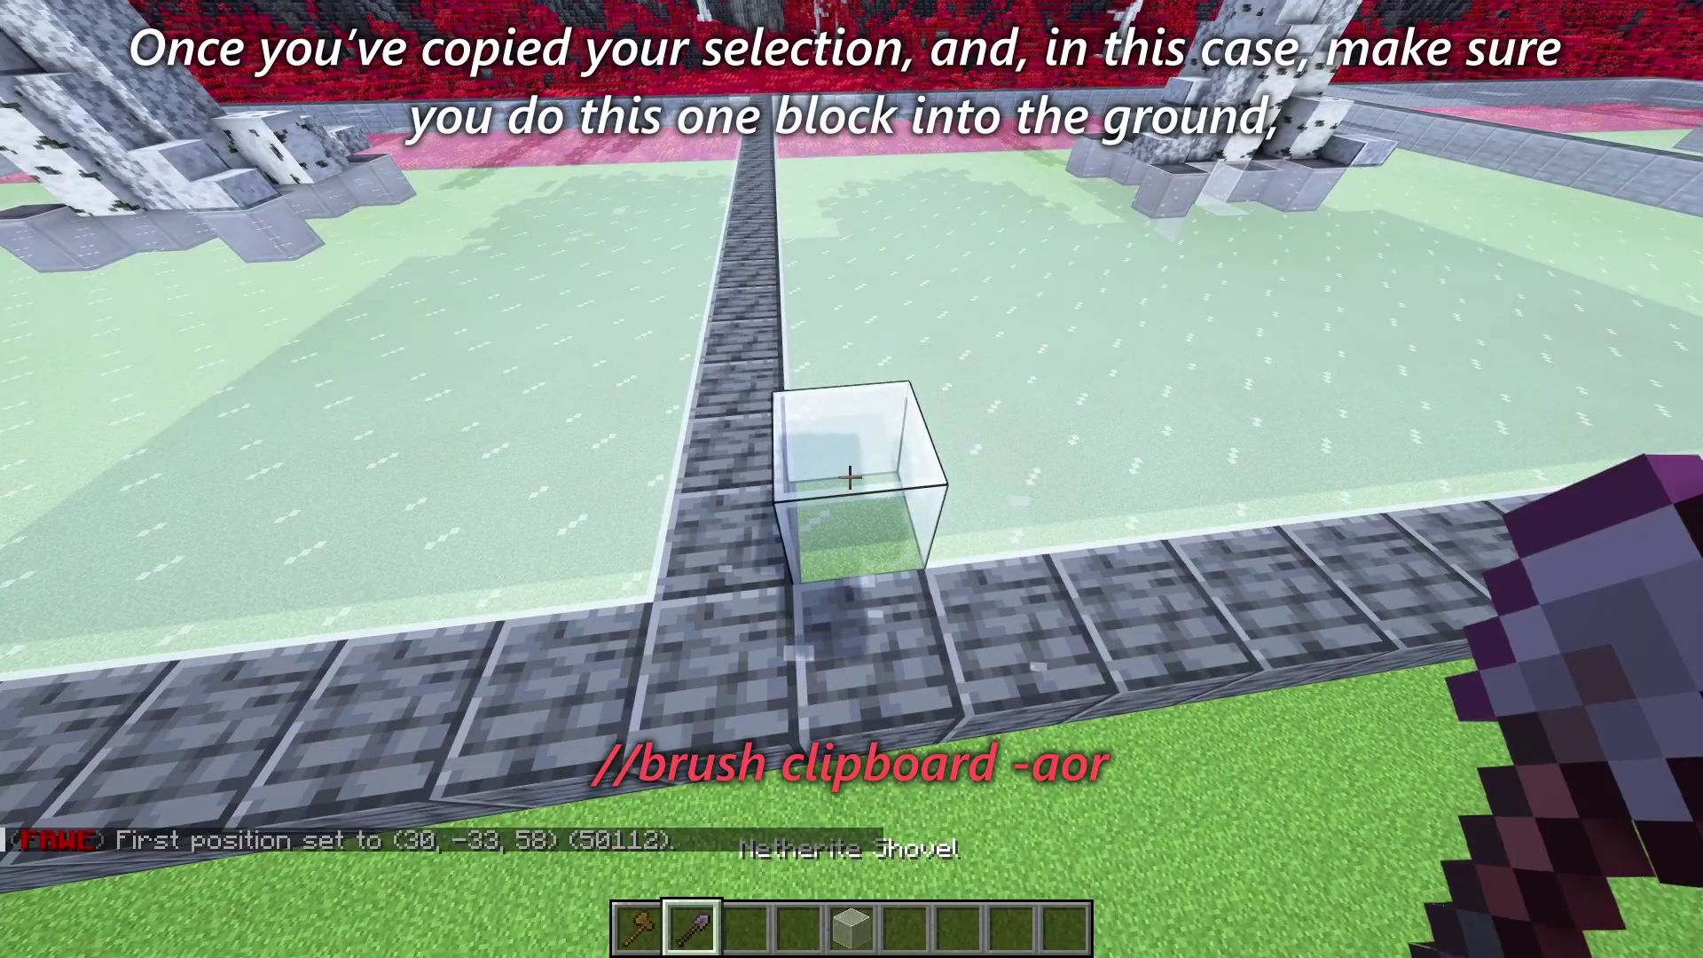
Bind the clipboard as a randomly rotated paste brush with //brush clipboard -aor
key(3)
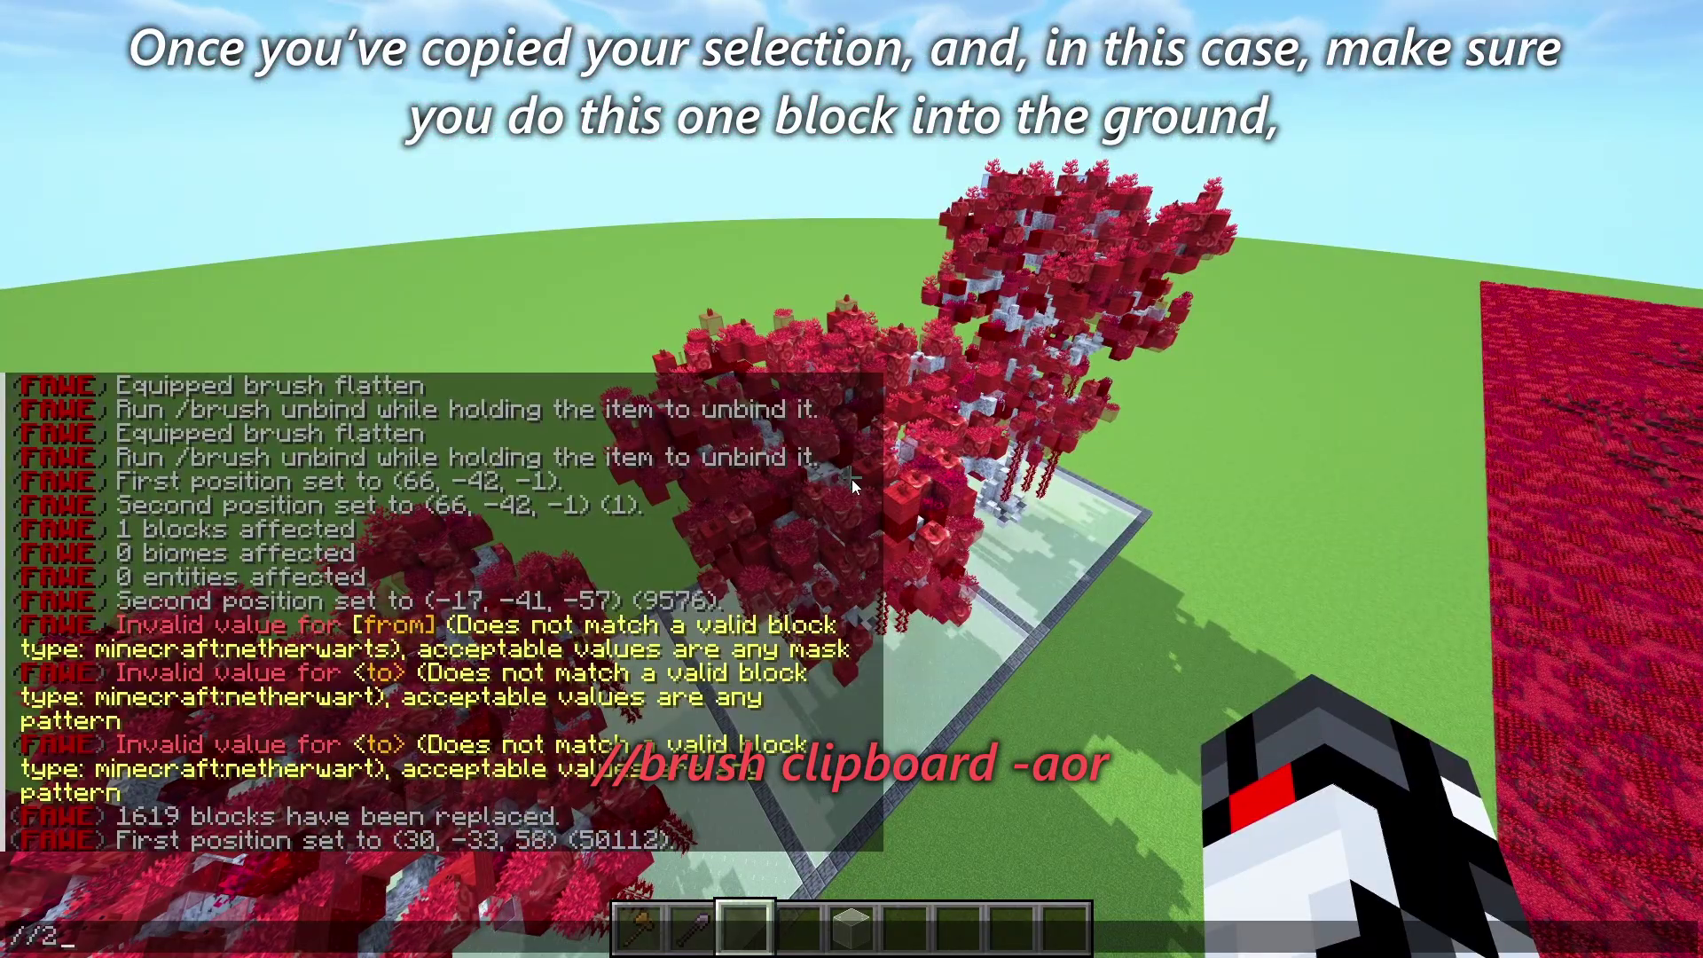
key(Return)
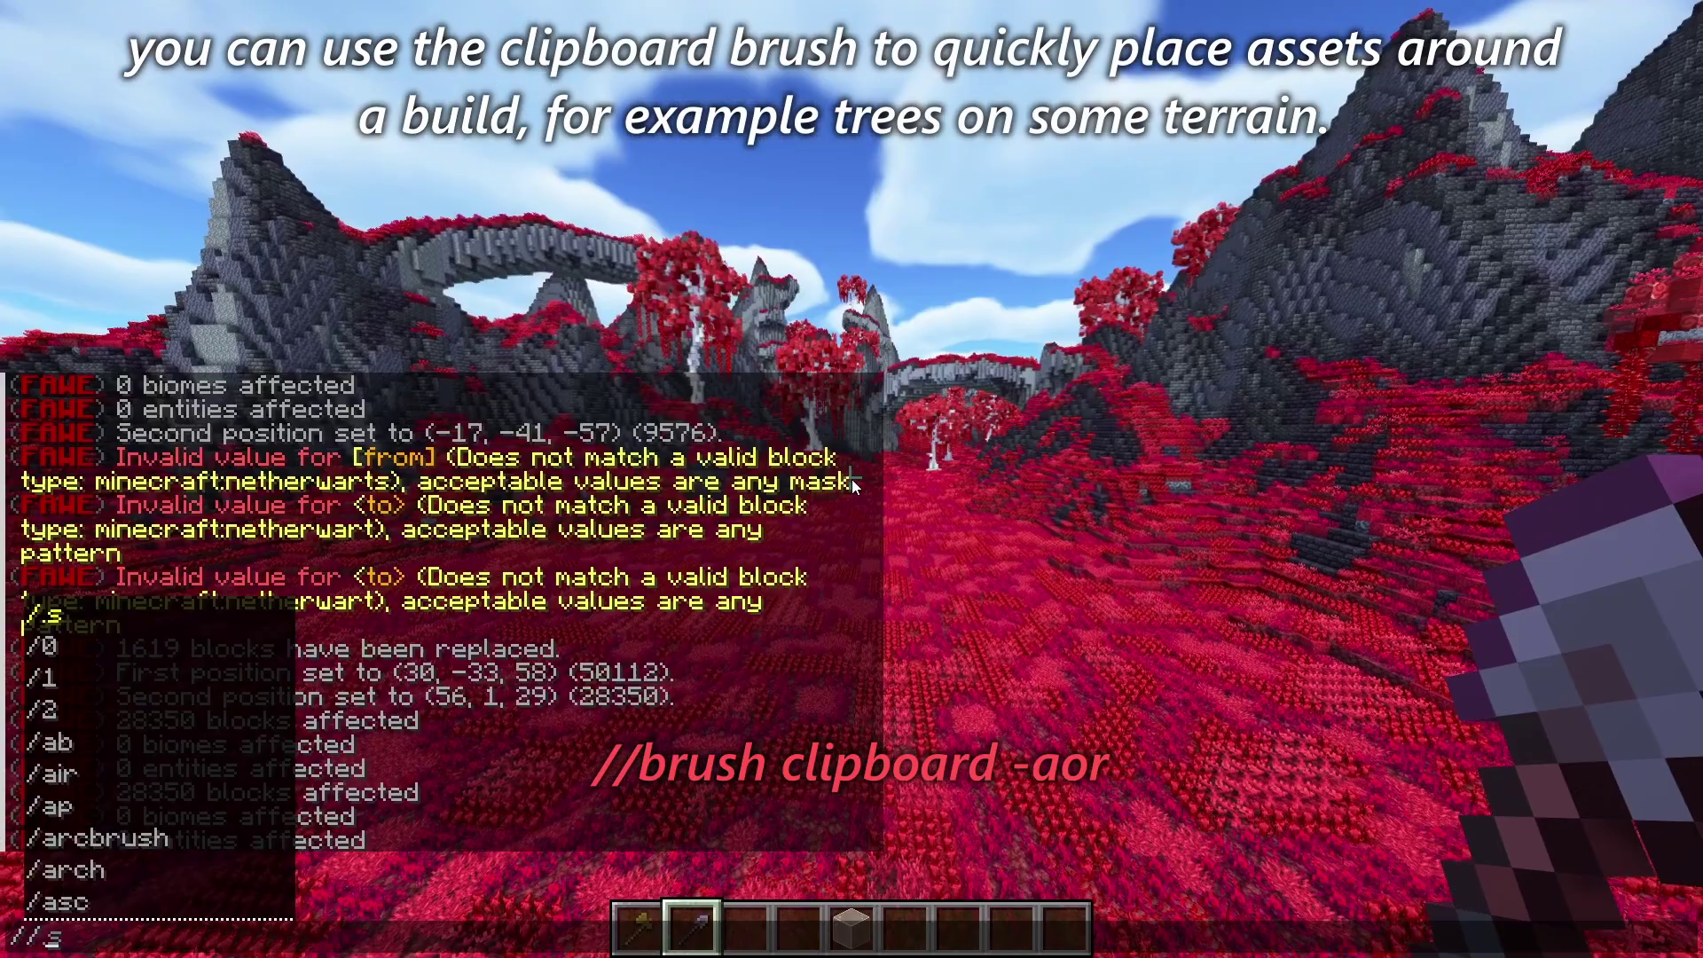
text(brush clipboa)
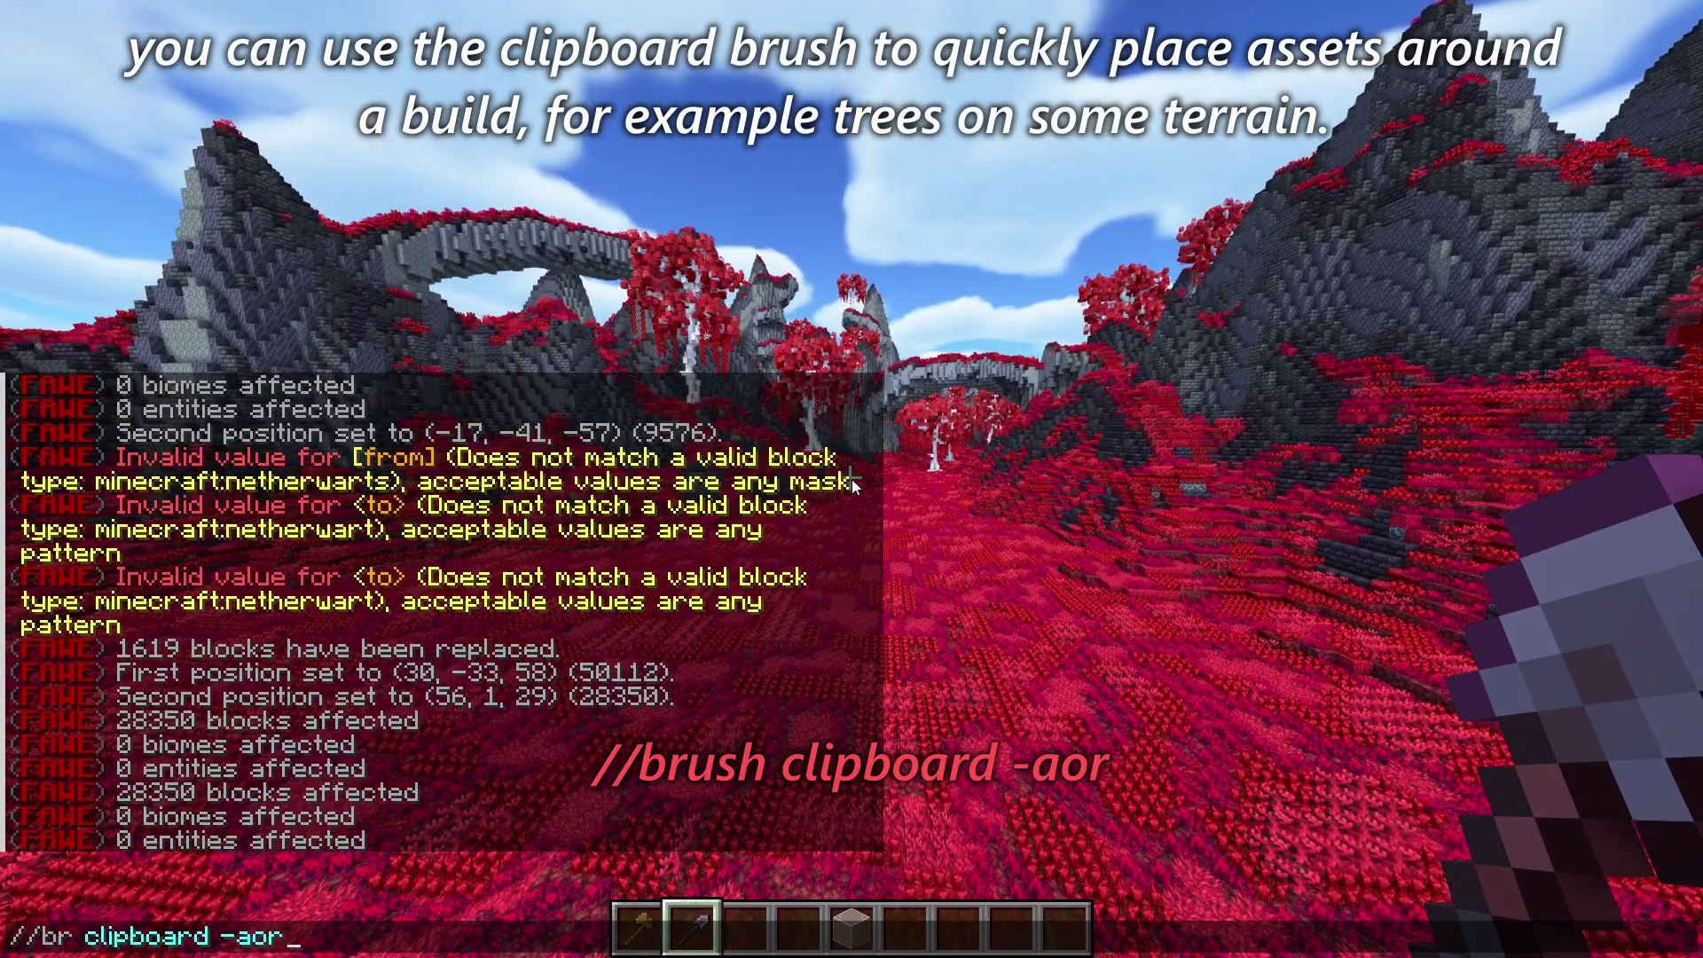
text(rd -aor)
key(Return)
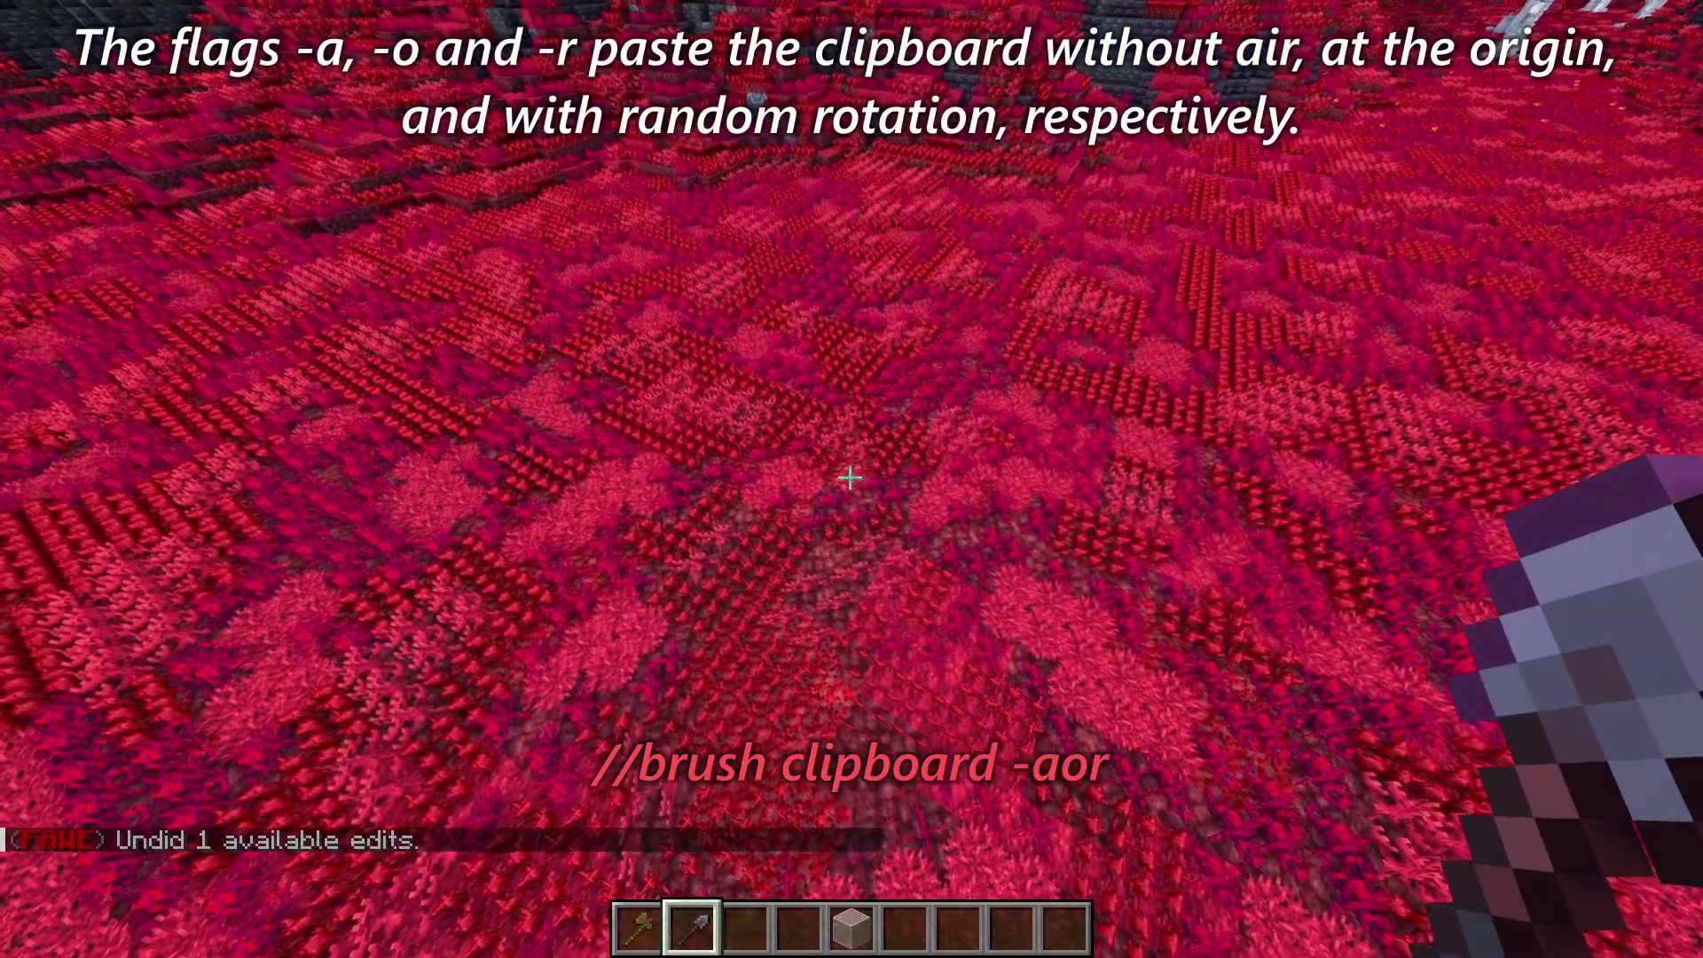
Stamp three randomly rotated red birch trees onto the red flower field
right_click(849, 480)
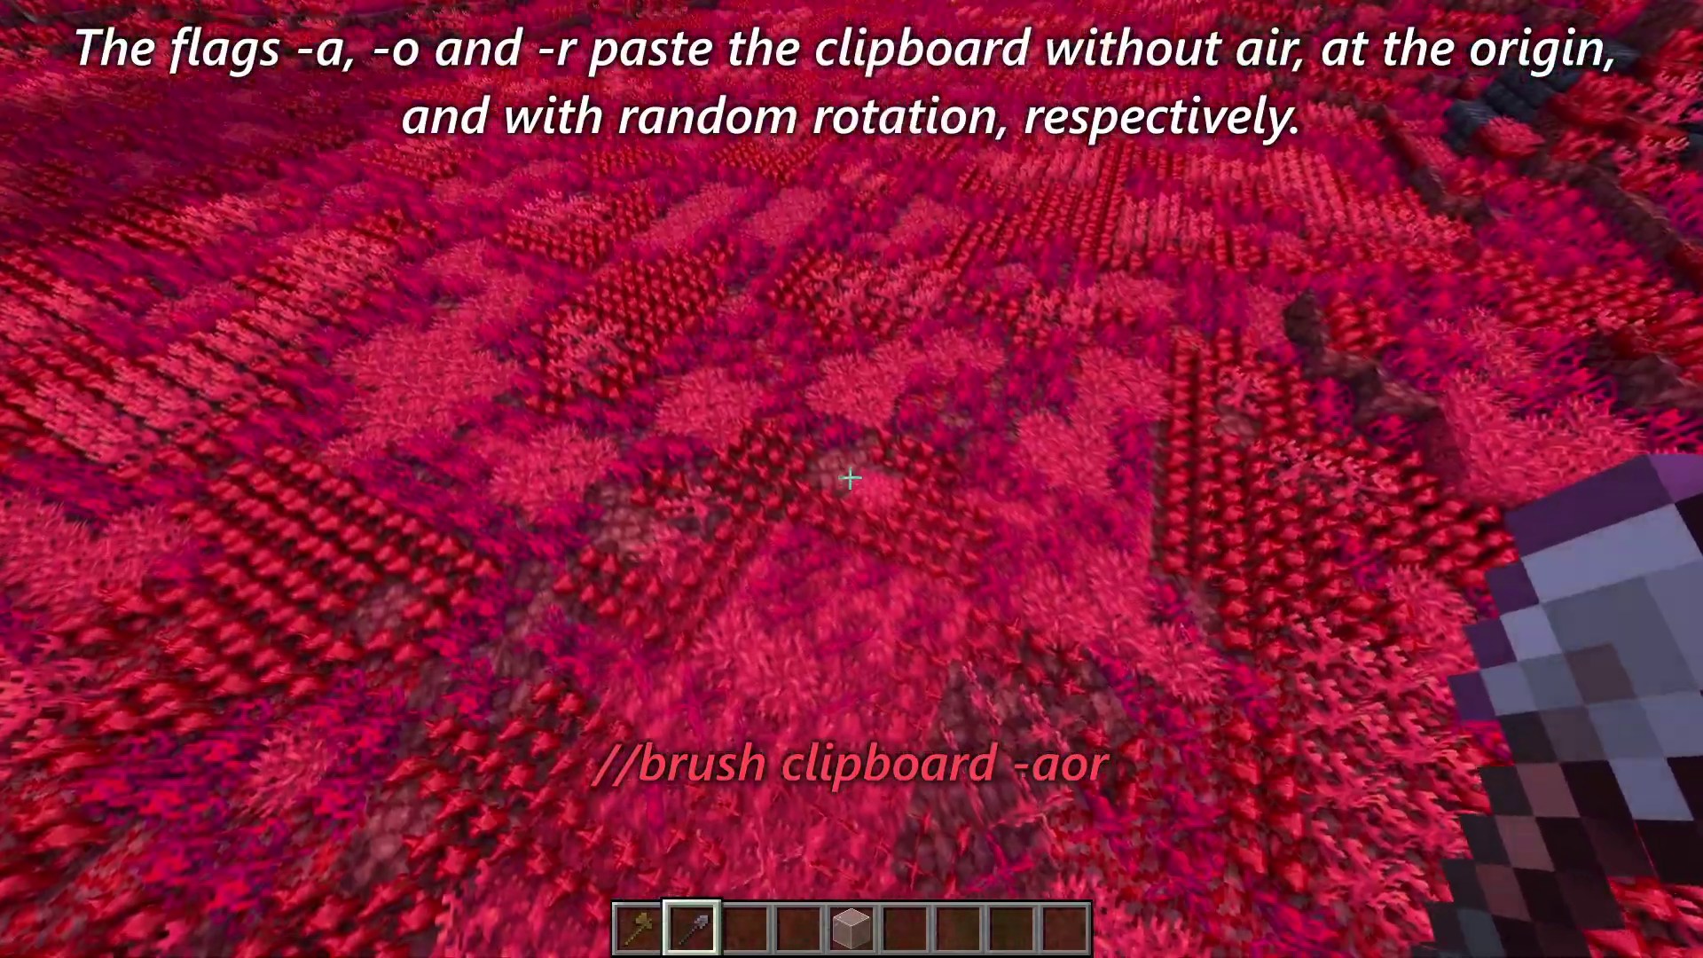
right_click(850, 479)
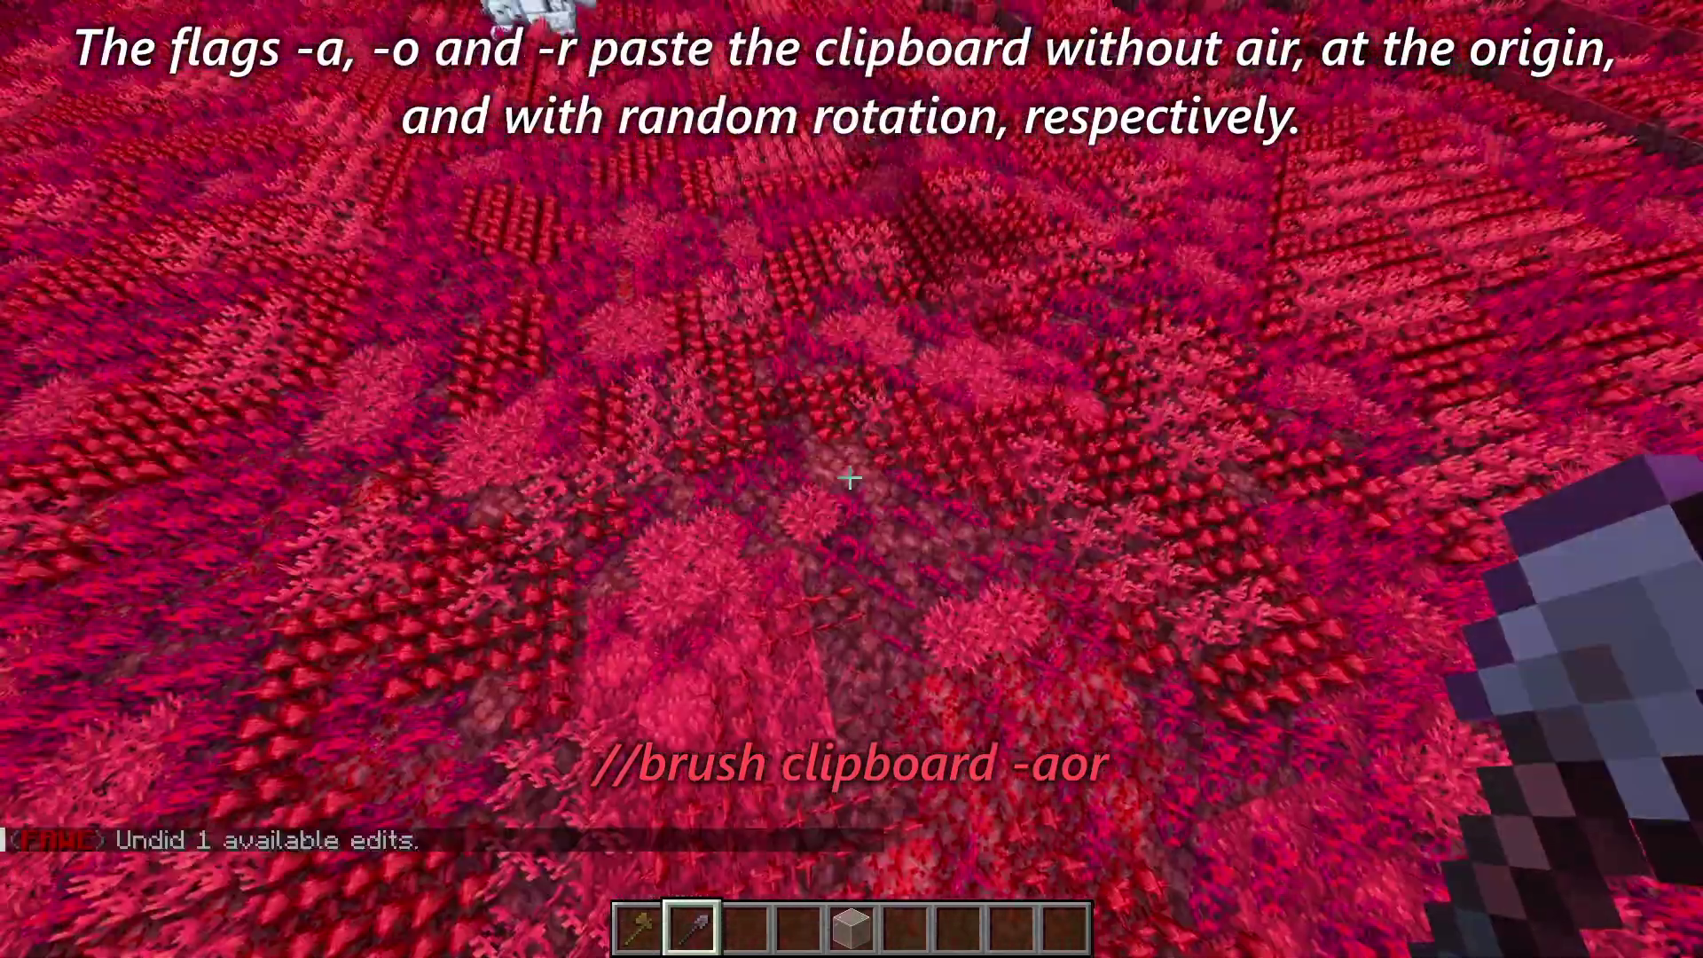
right_click(850, 479)
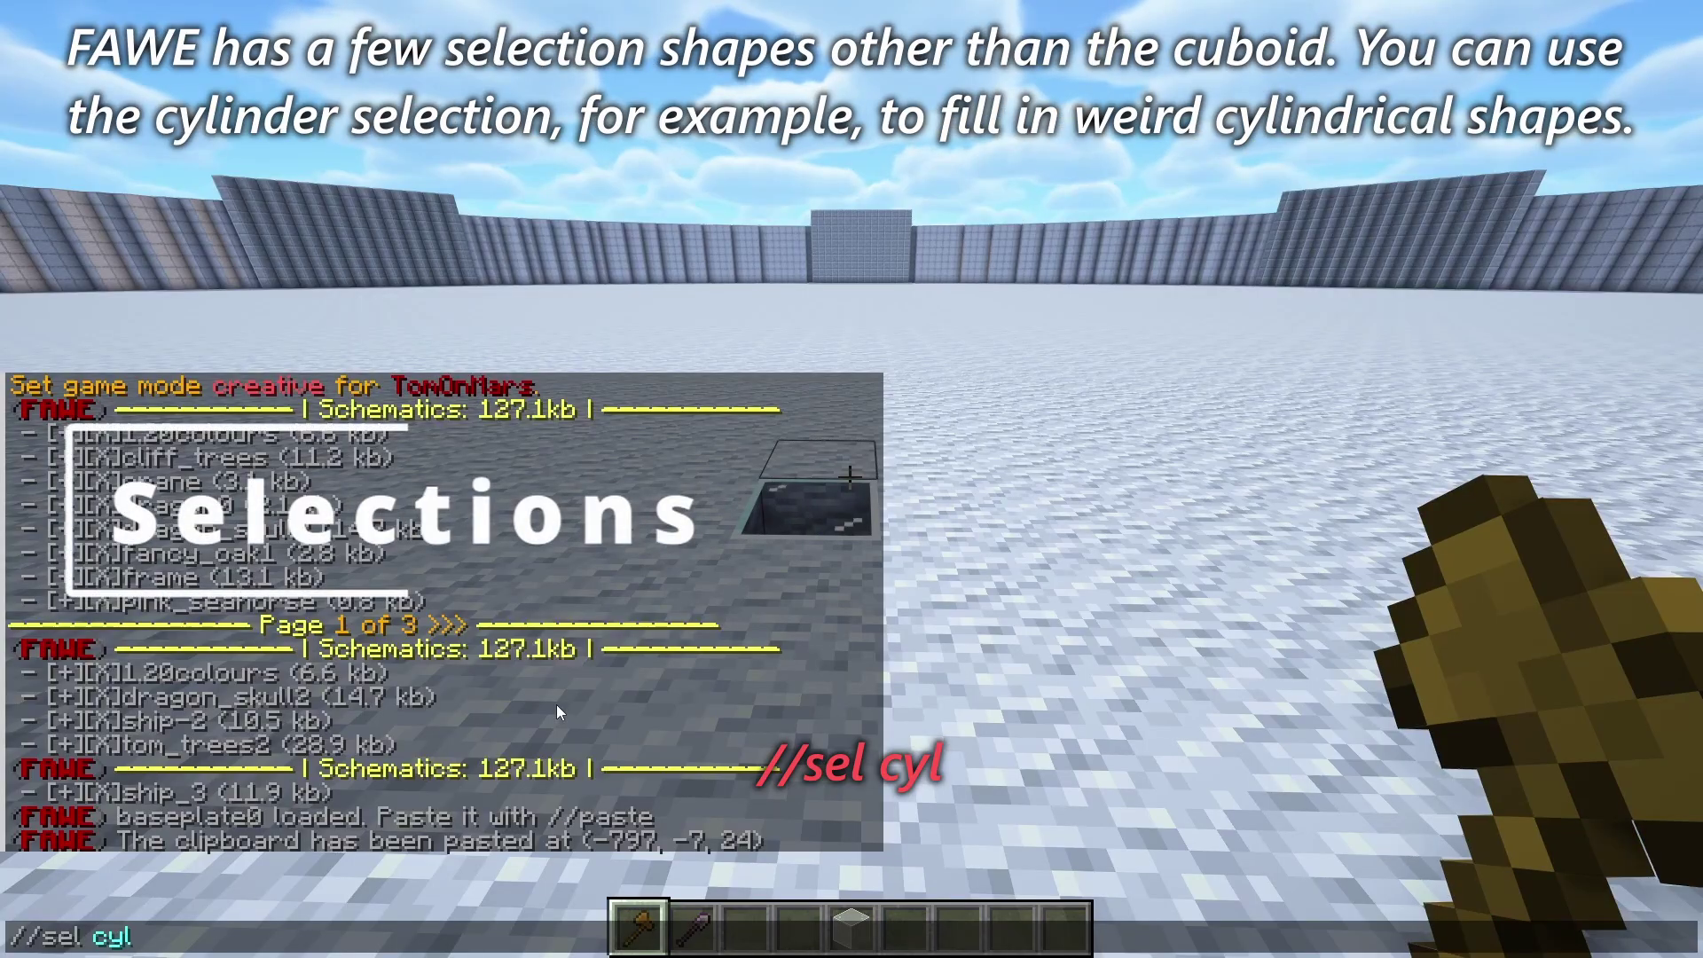
key(Return)
Select the arena as a cylinder and replace its air with grass_block
click(851, 479)
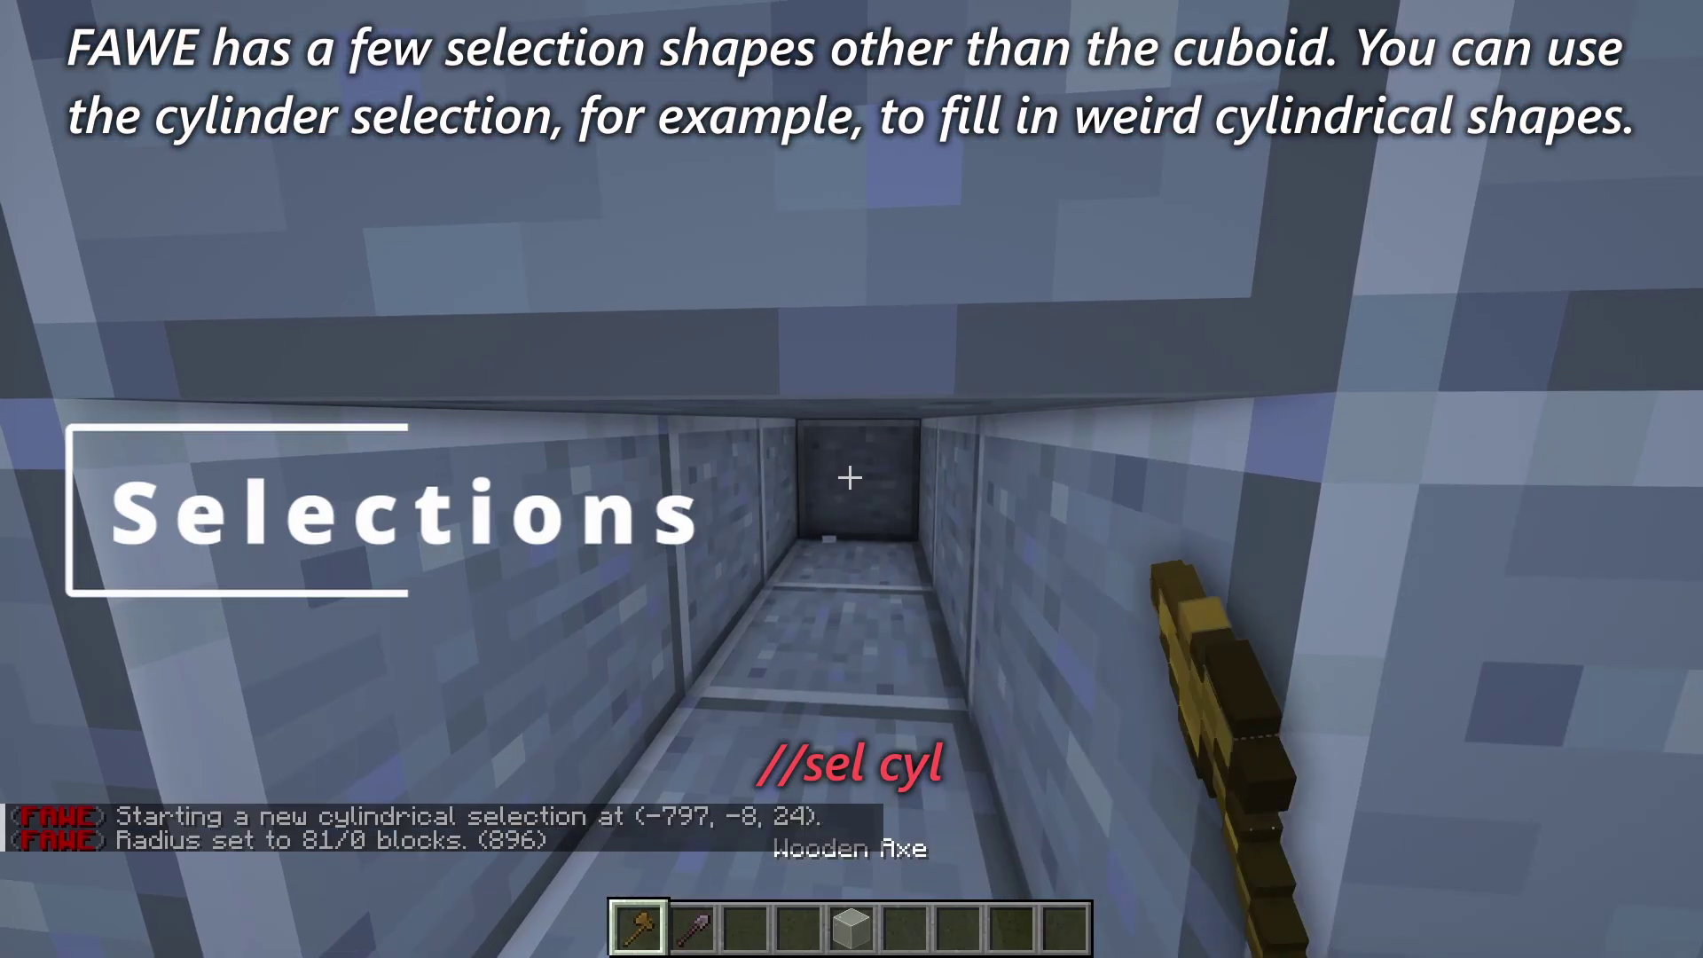
right_click(850, 479)
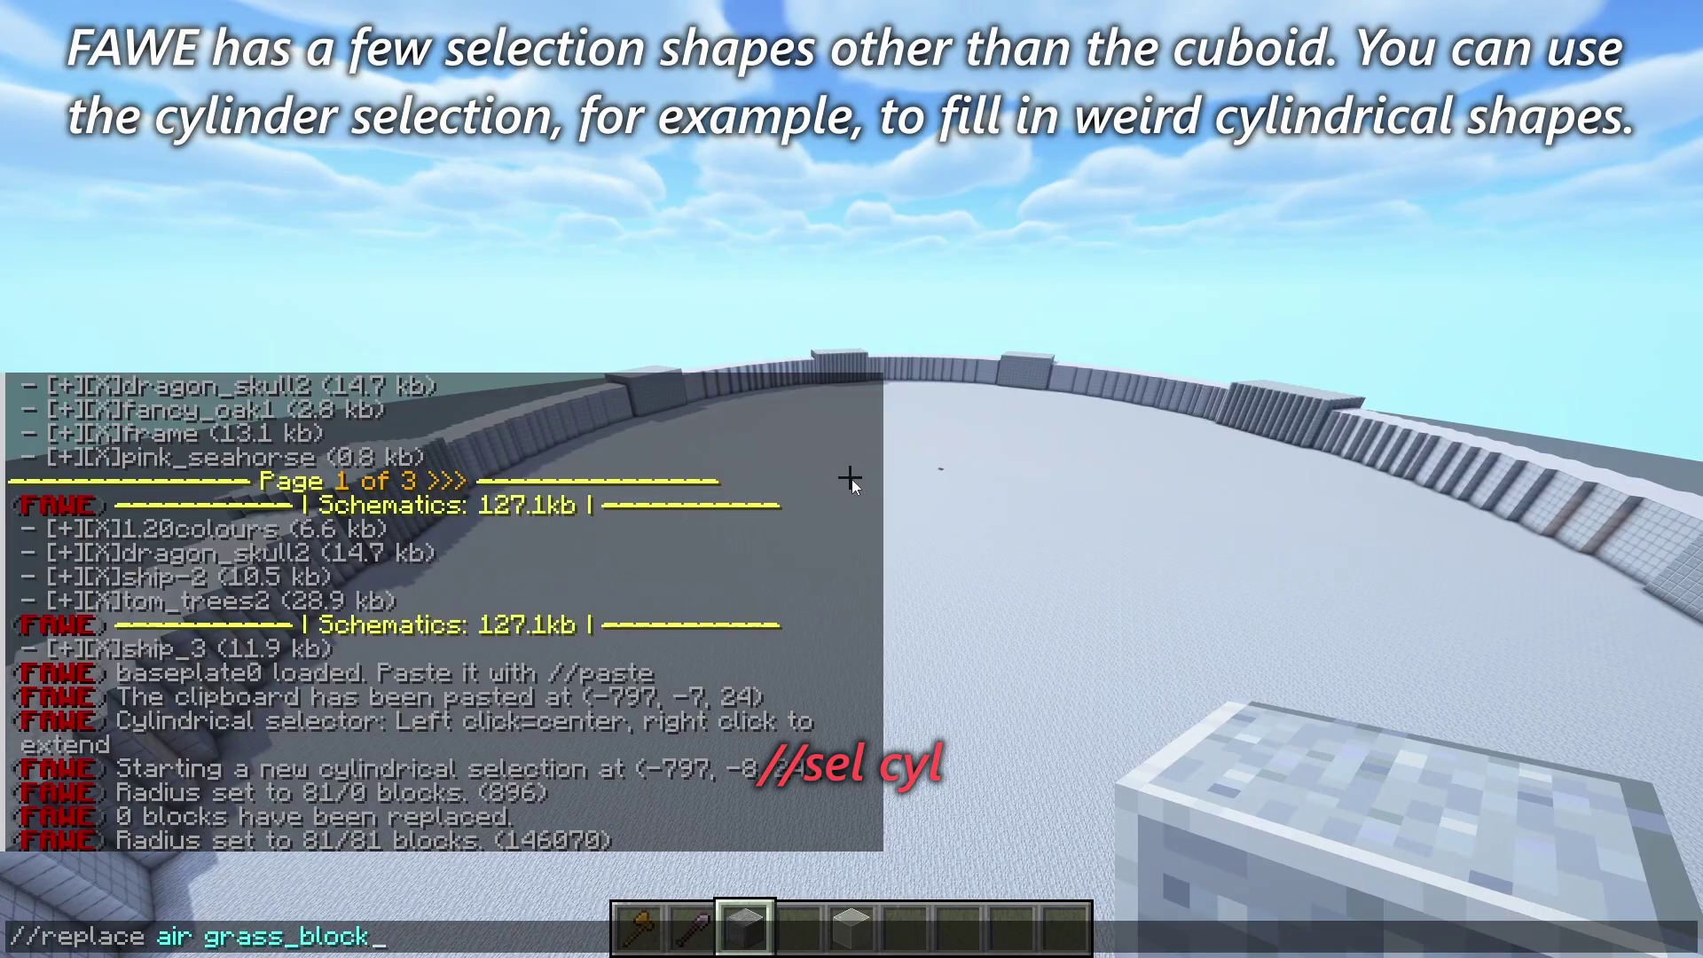
key(Return)
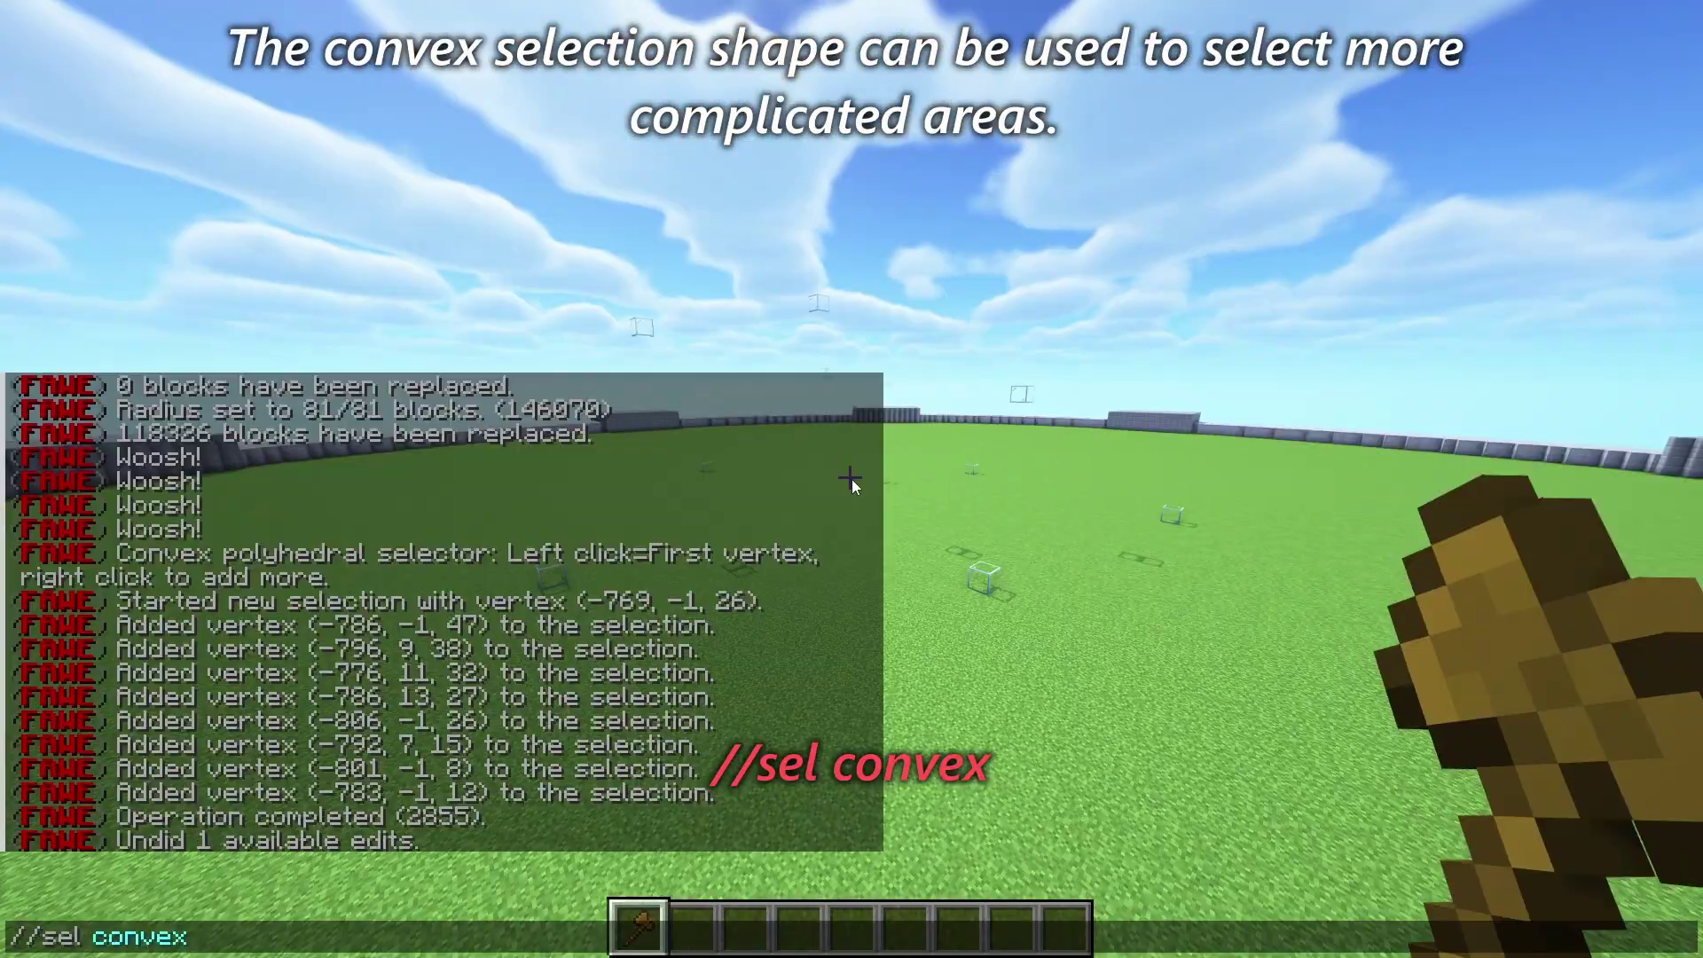
Outline an eight-vertex convex selection and fill it with stone
key(Return)
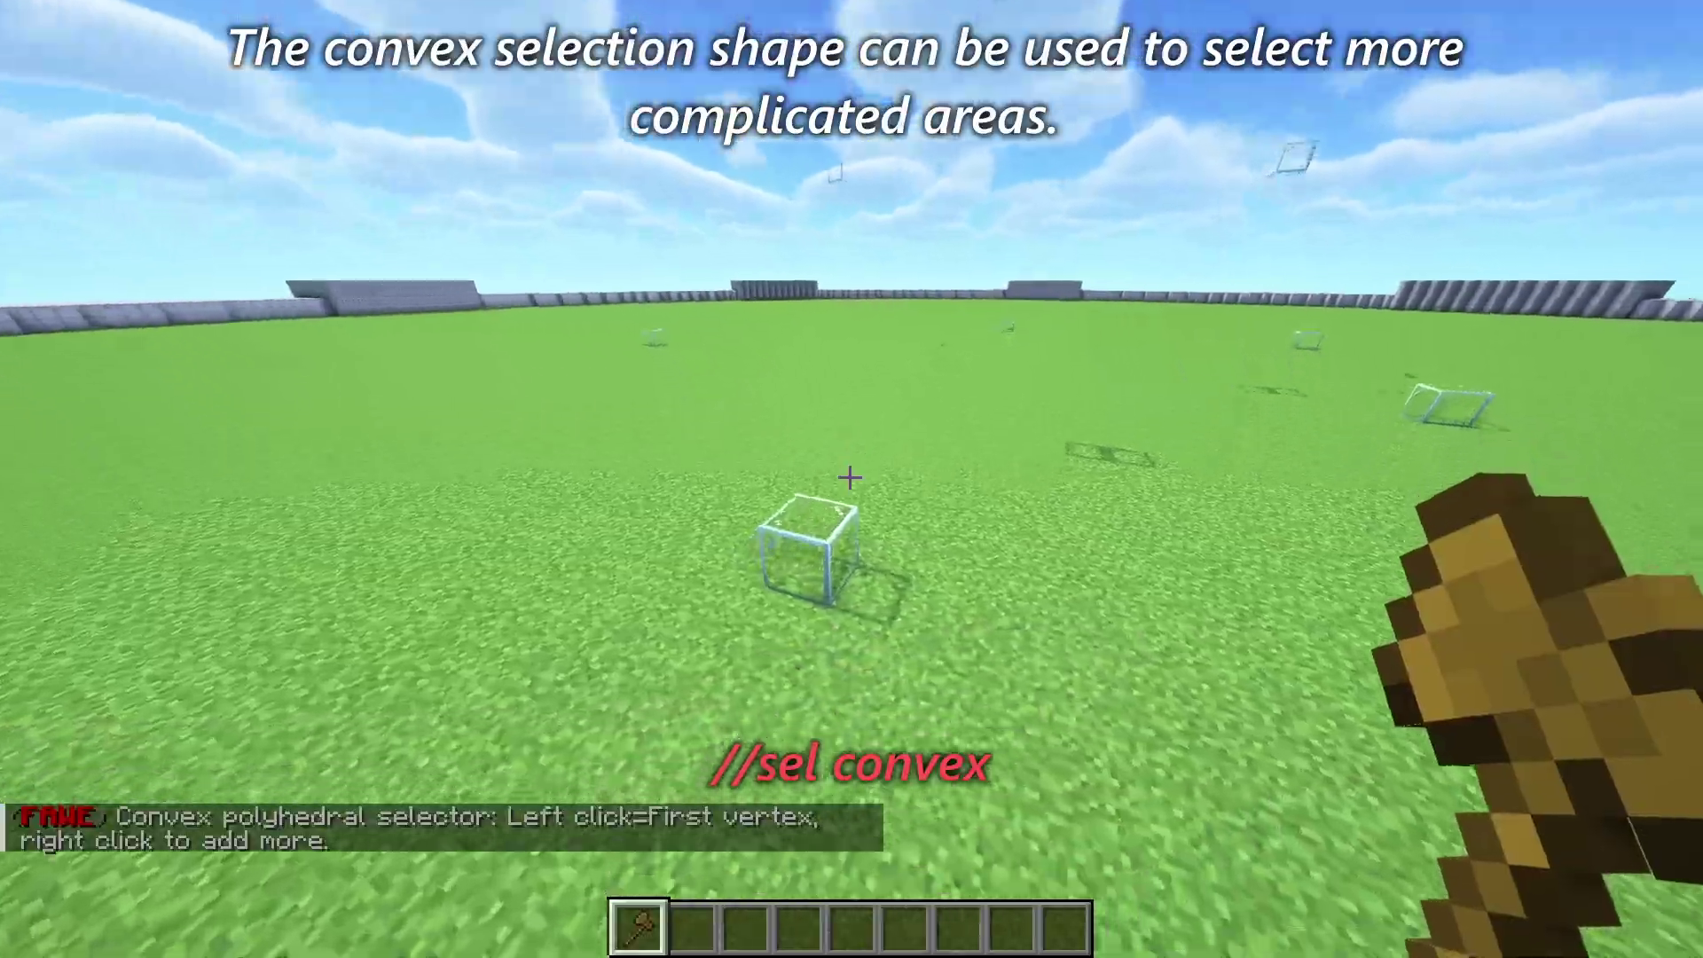
click(849, 478)
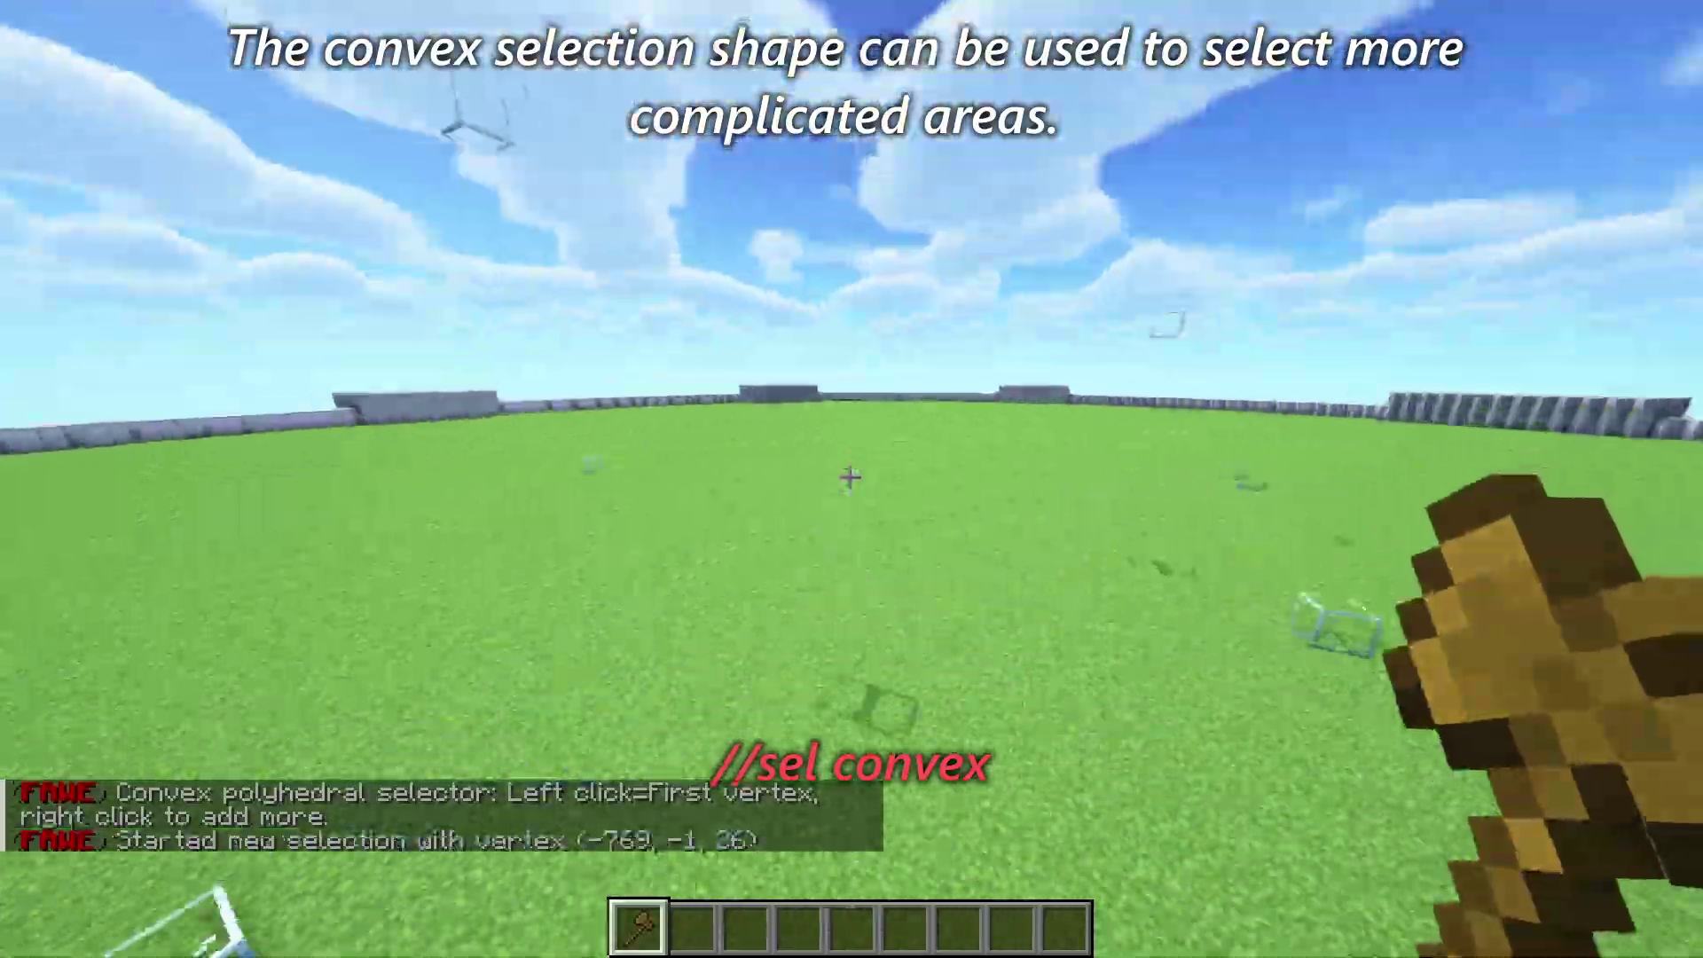
right_click(851, 477)
right_click(850, 478)
right_click(850, 478)
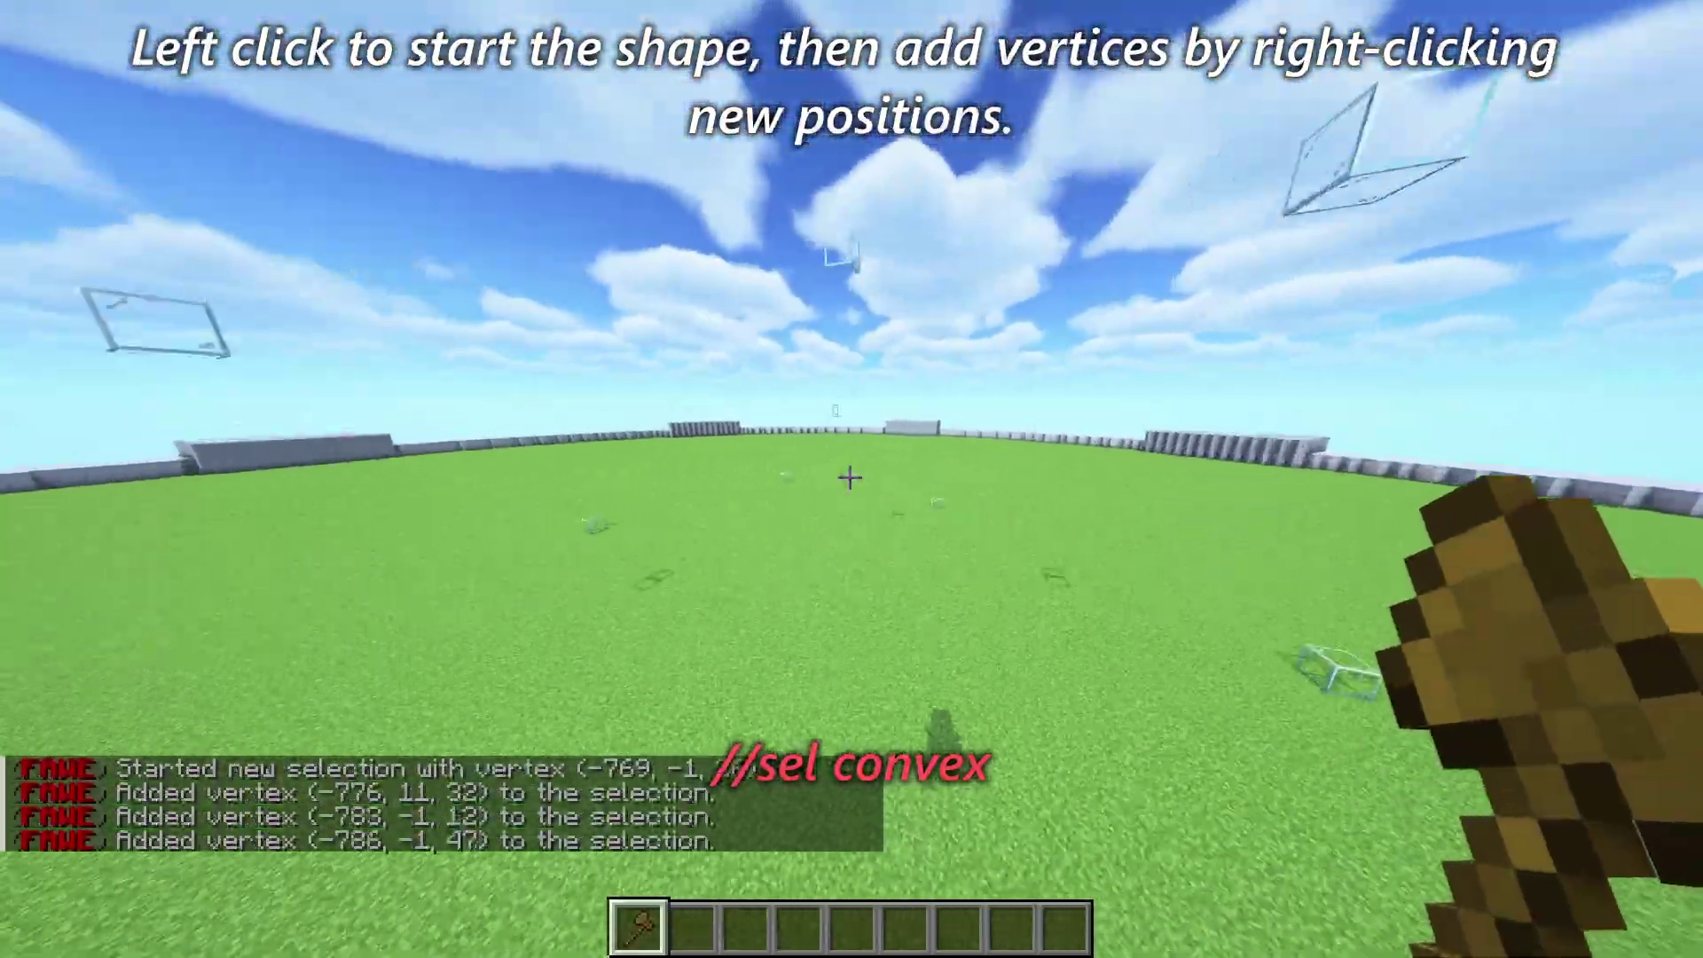
right_click(851, 477)
right_click(851, 477)
right_click(850, 477)
right_click(850, 478)
right_click(850, 477)
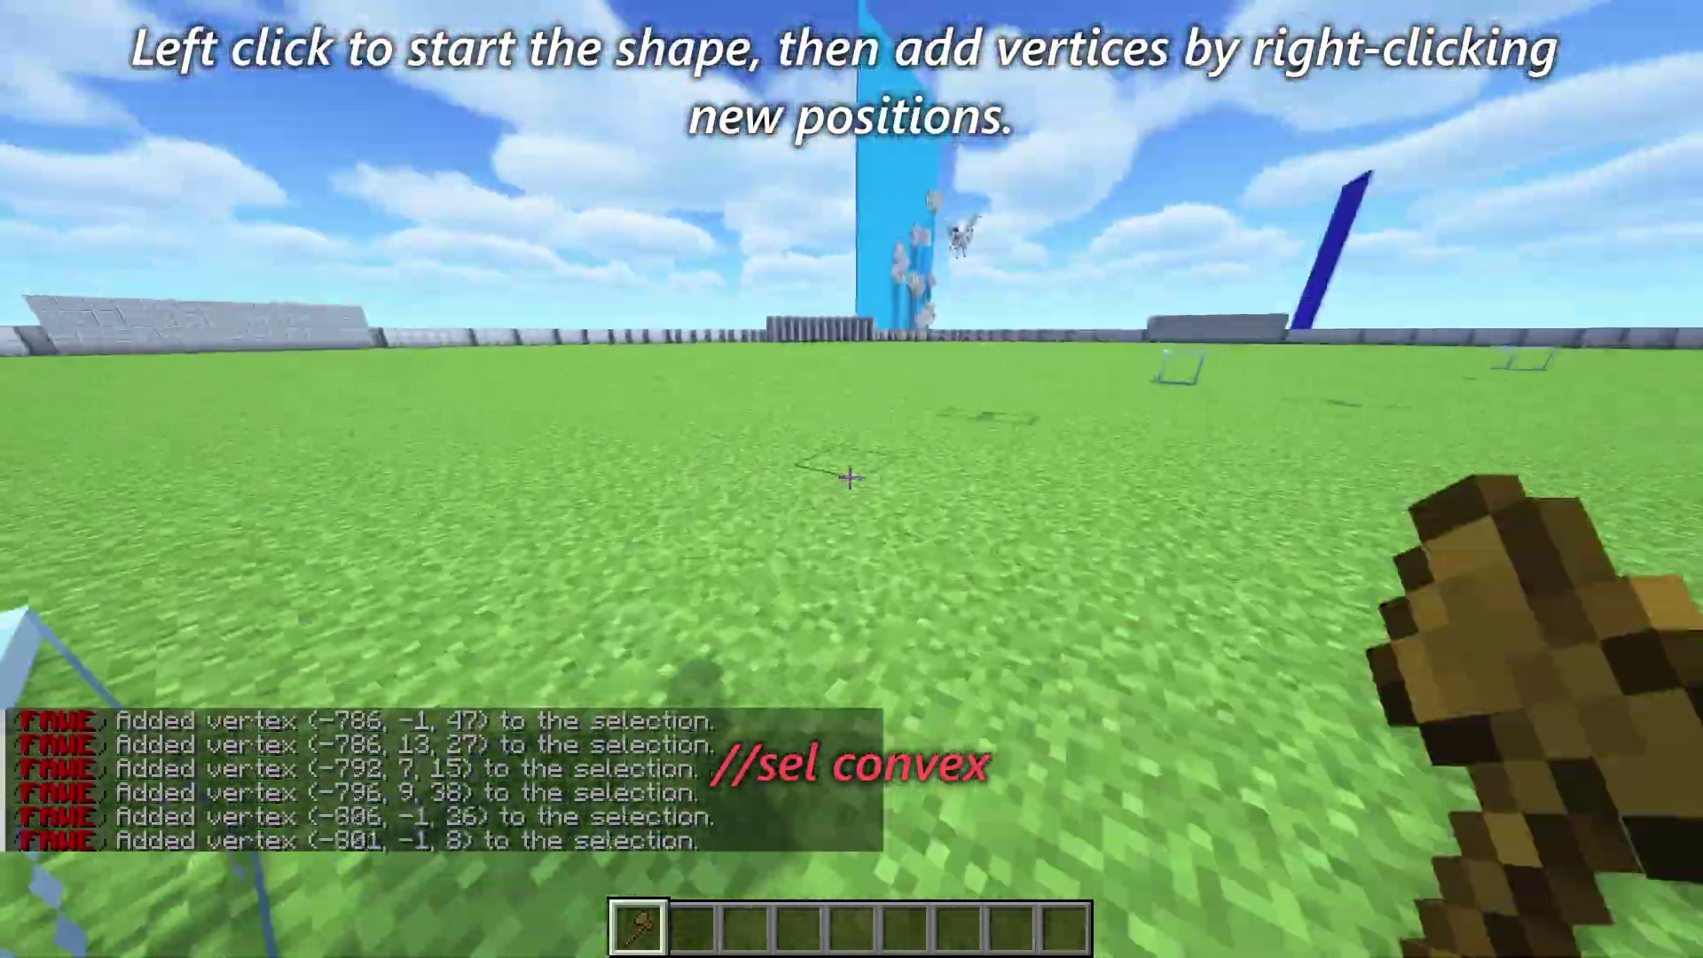
key(slash)
text(/set stone)
key(Return)
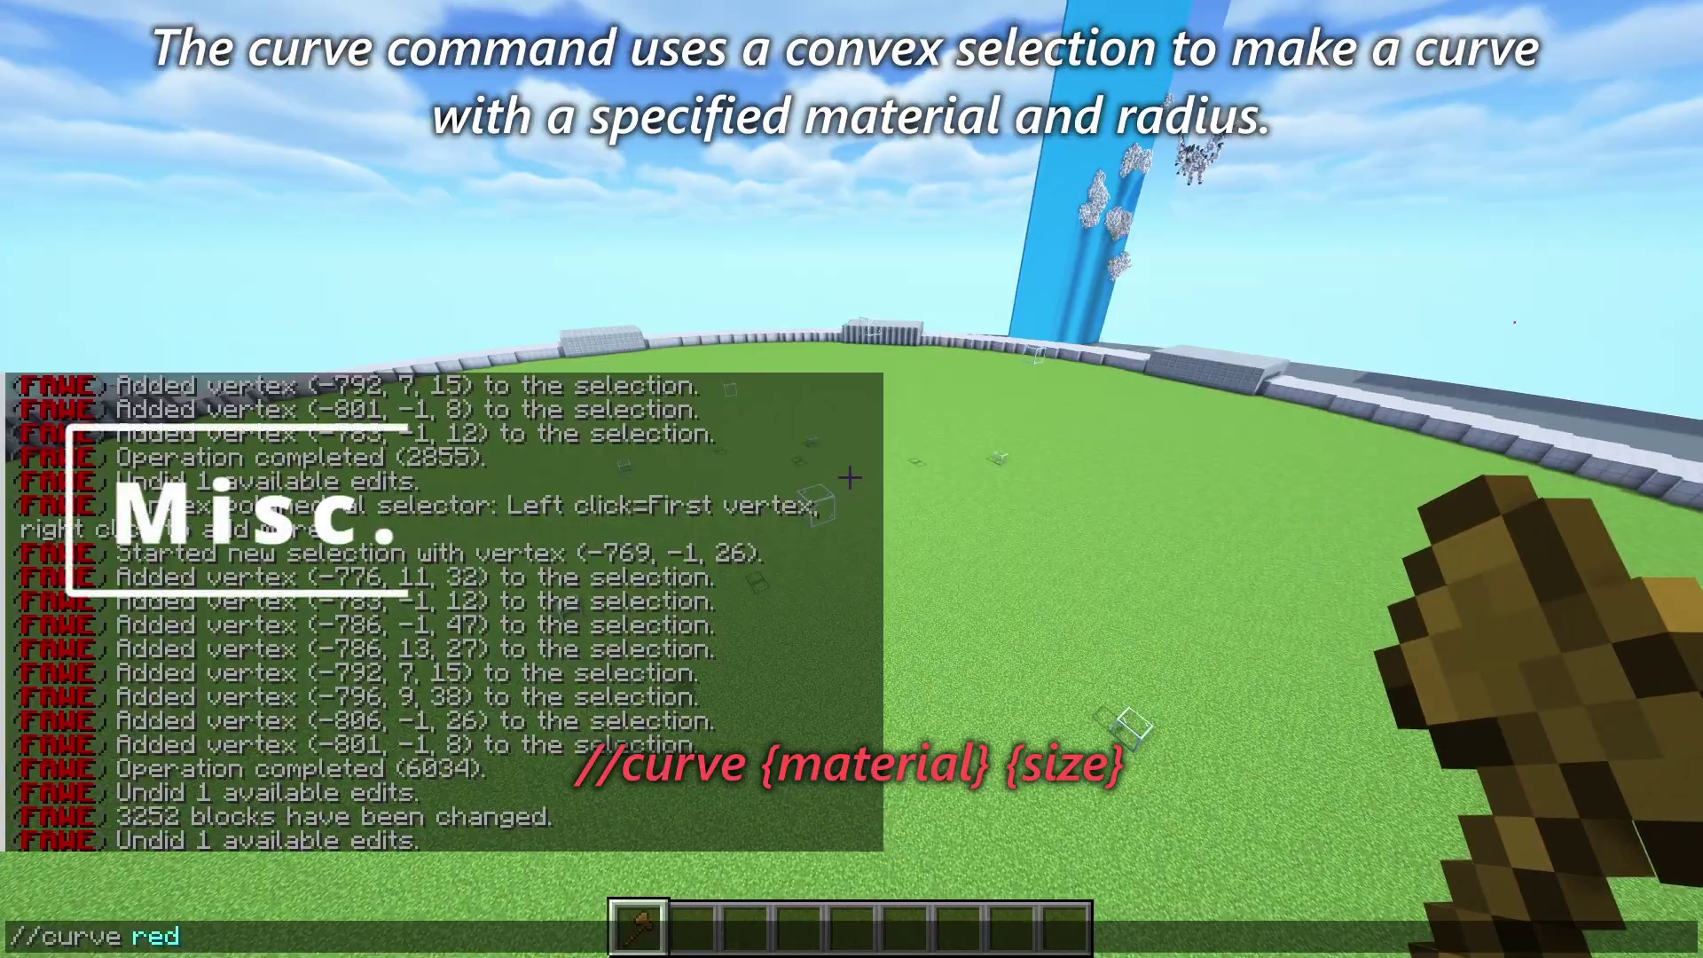
Draw a red curve through the selection points, then redo it thicker with radius 2
key(Return)
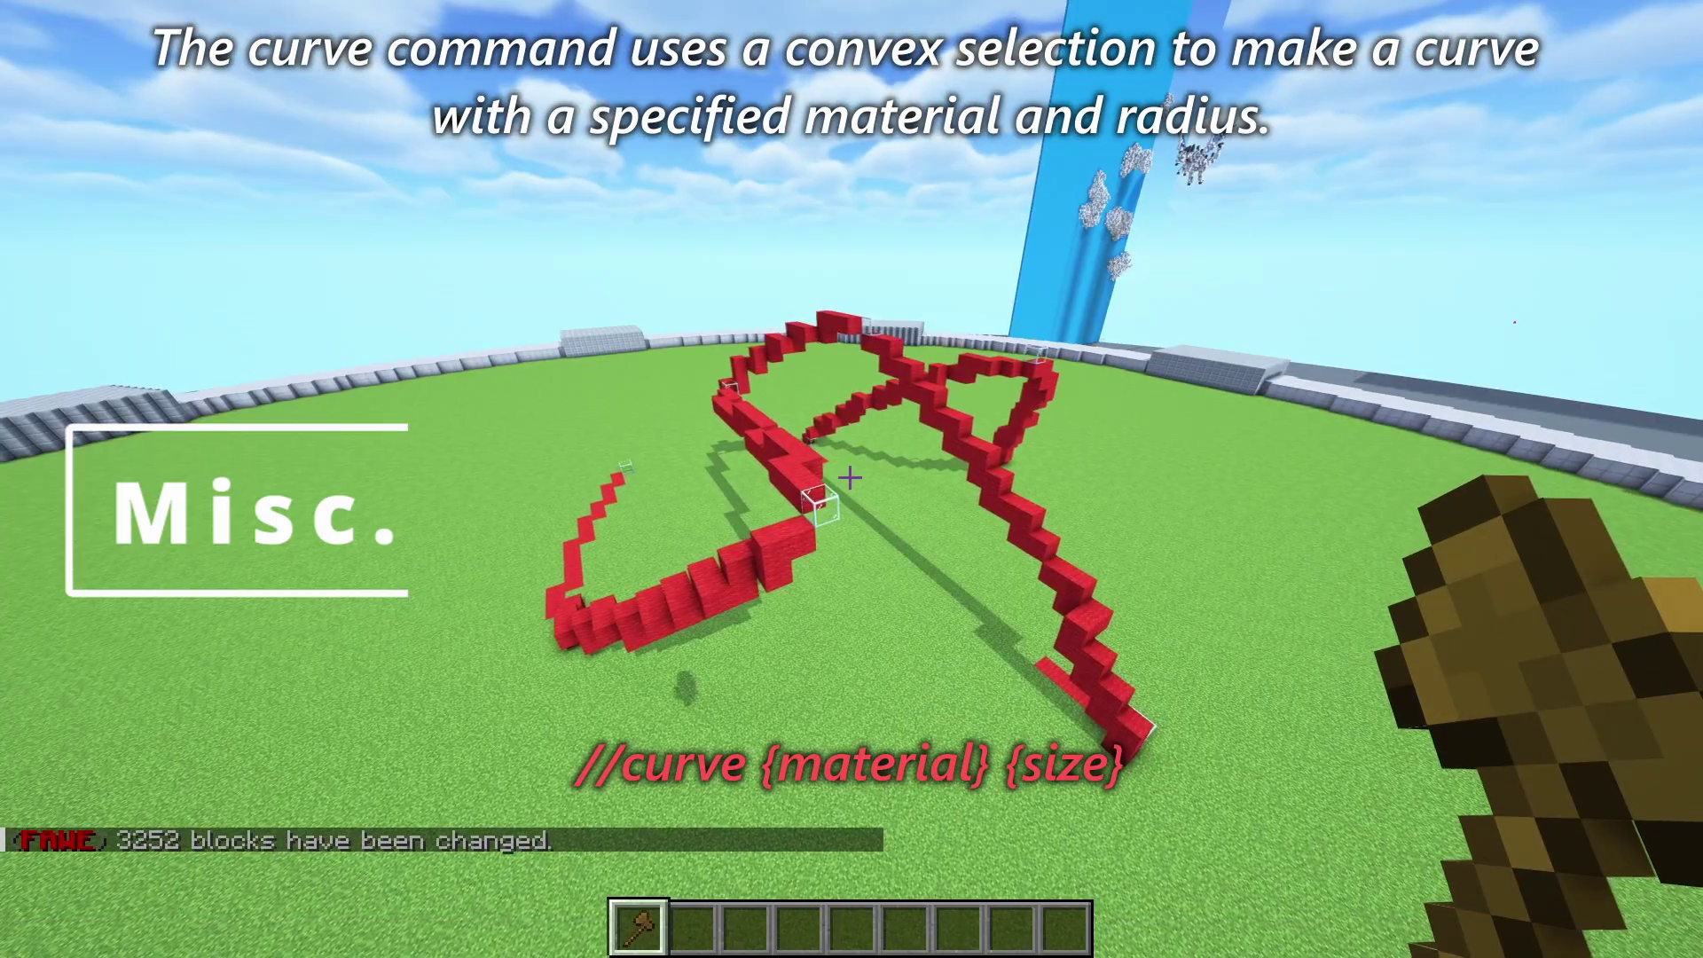
key(t)
key(Up)
text(2)
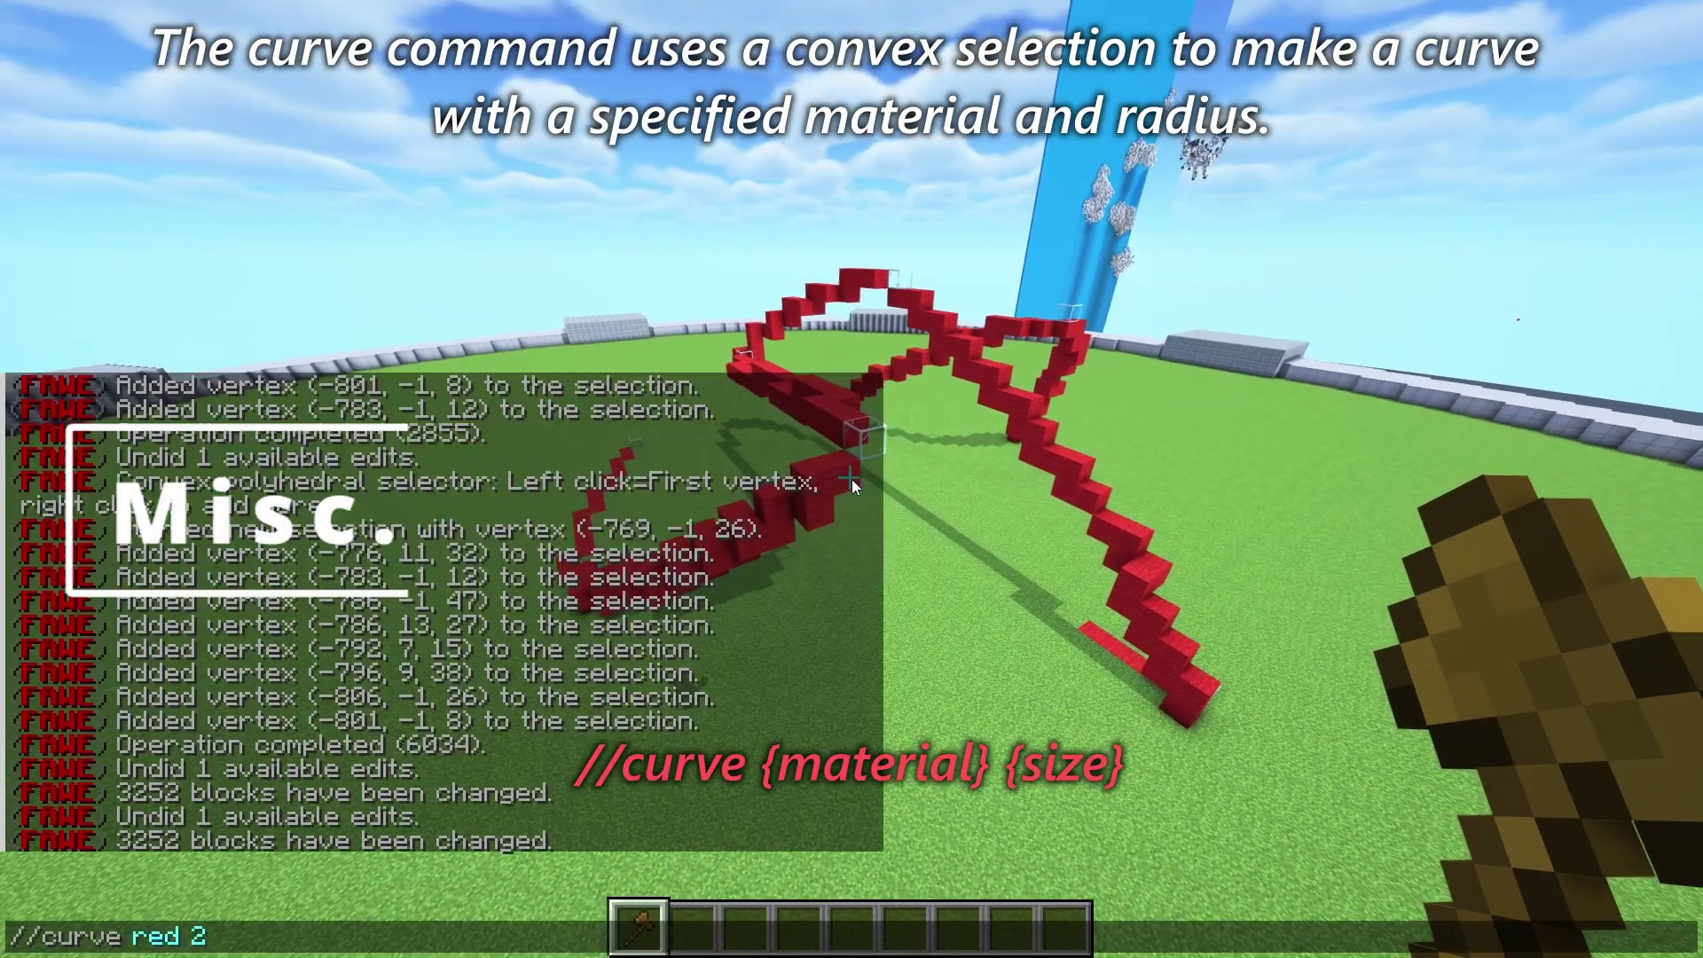
key(Return)
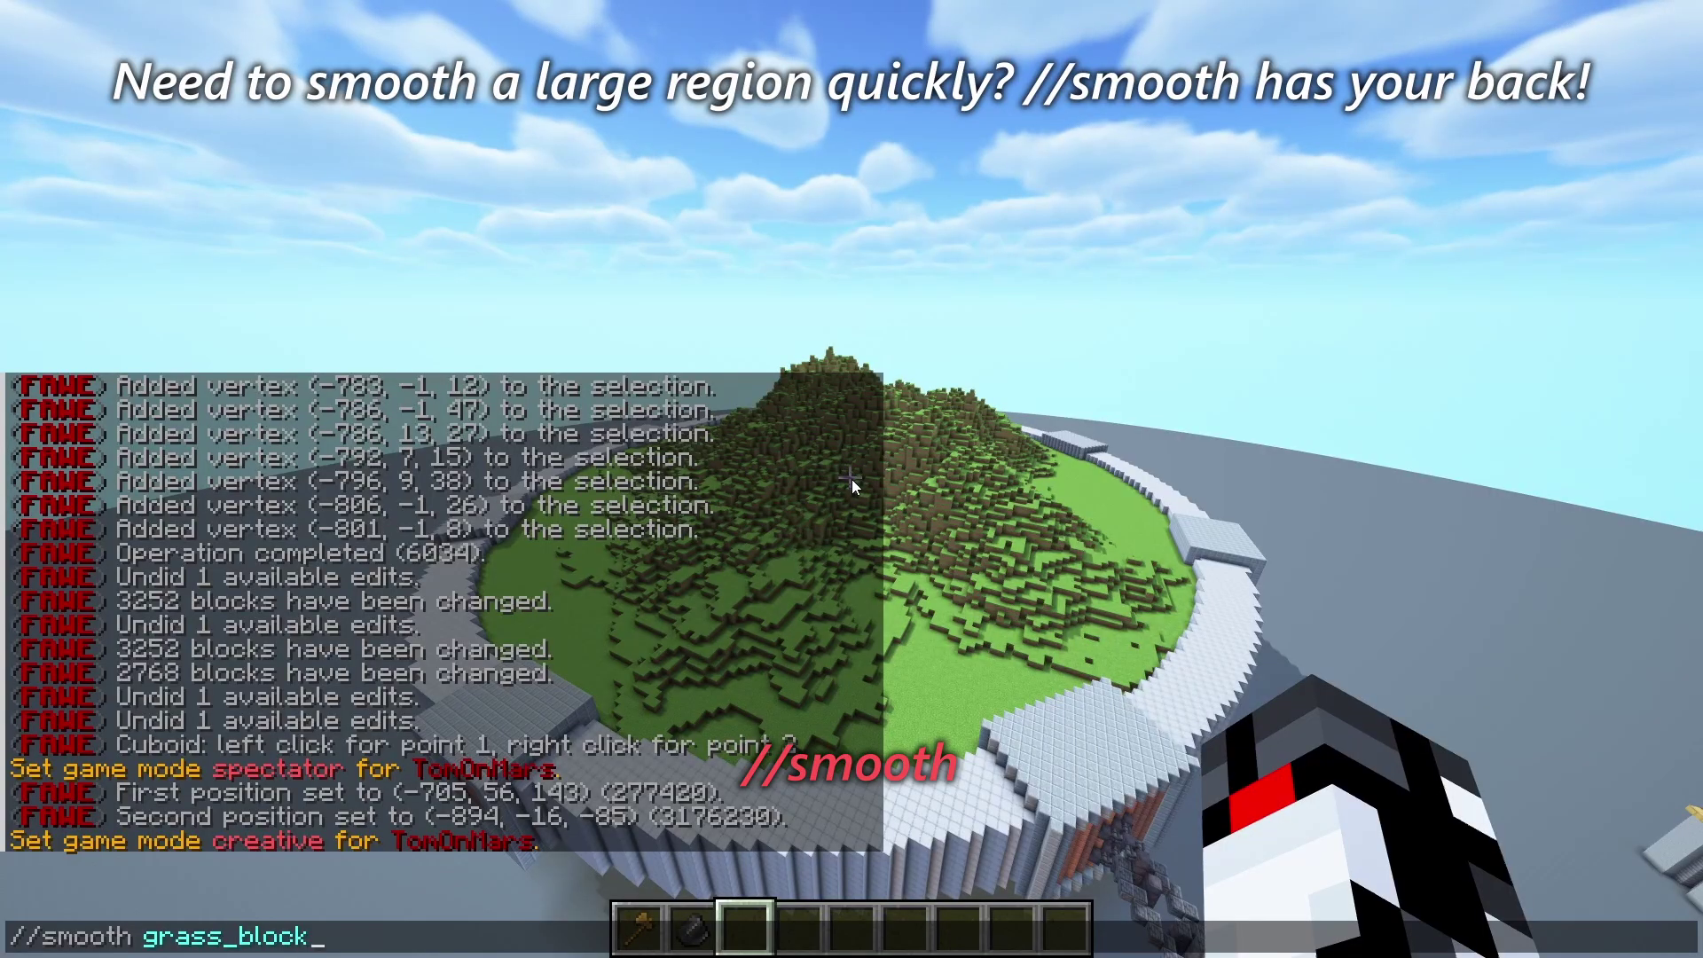
Smooth the grassy hill, count 69 red blocks and mark the centre with red wool
key(Return)
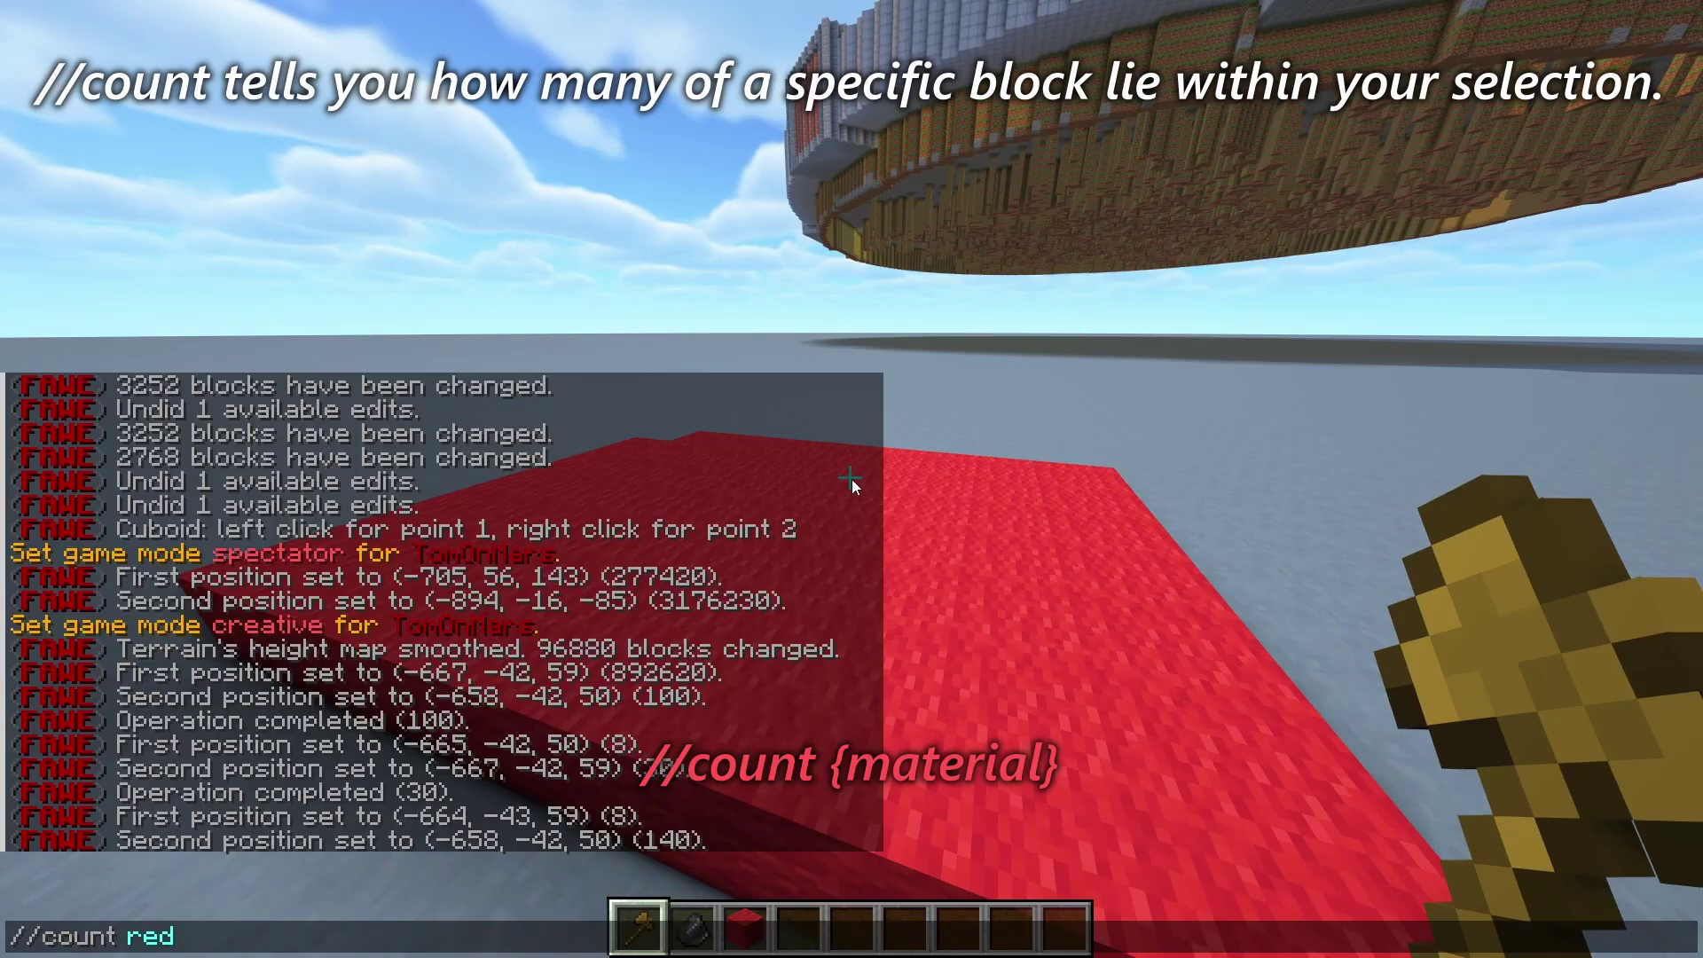
key(Return)
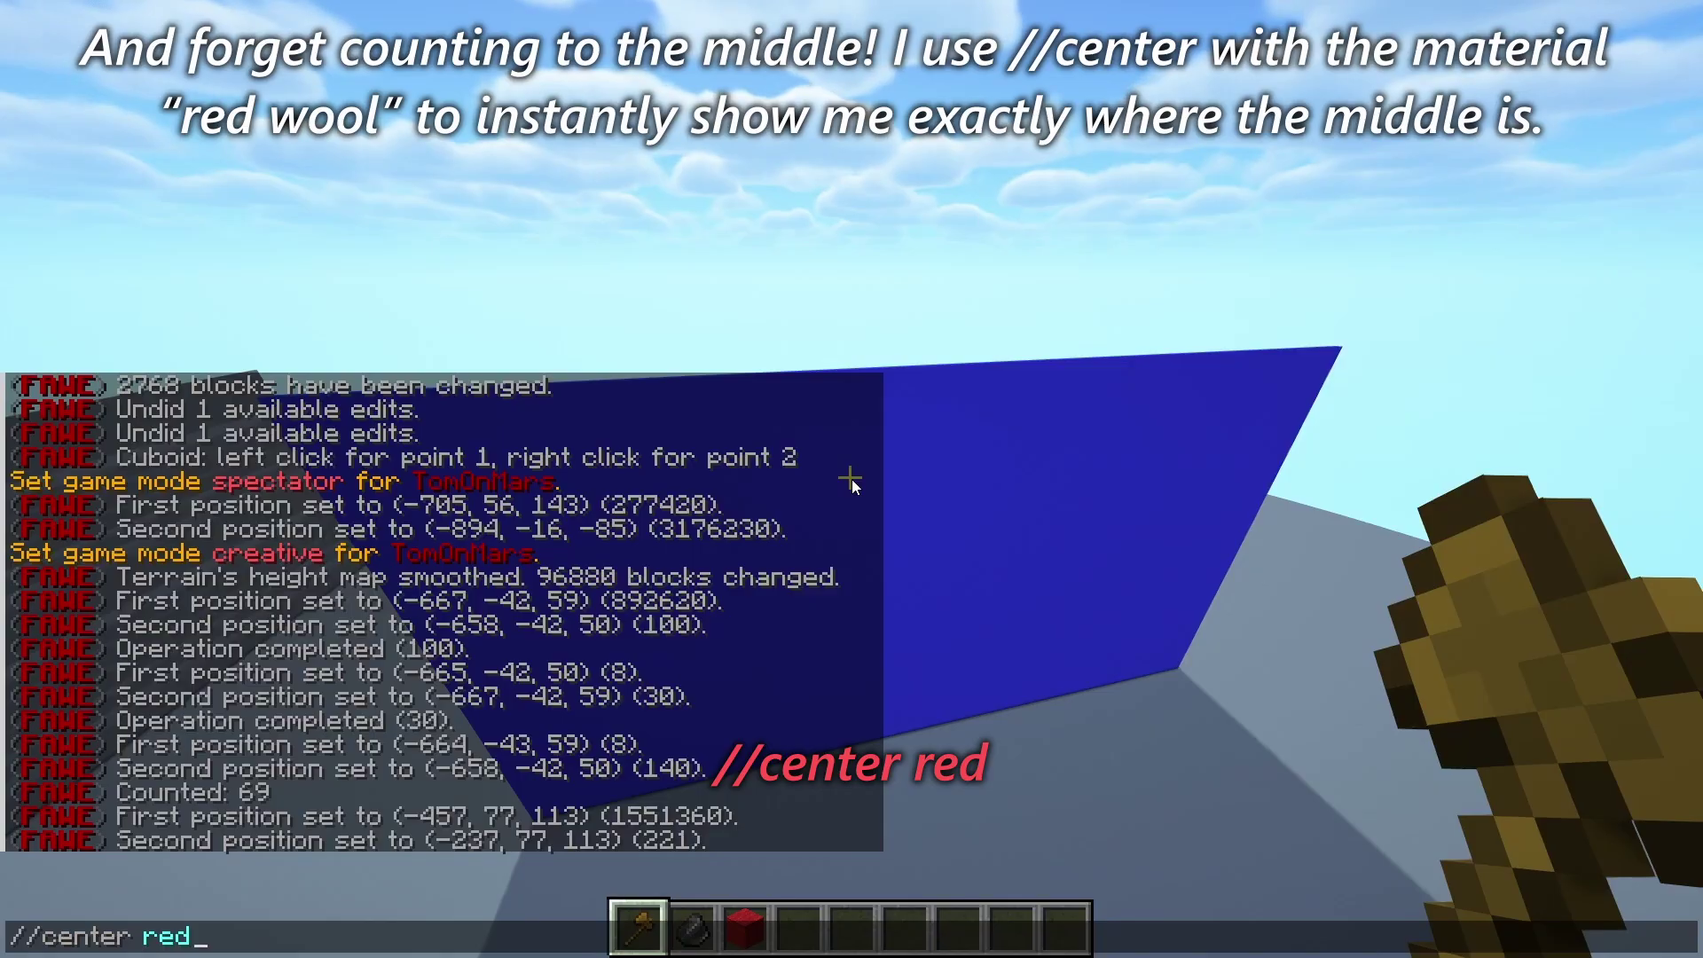
key(Return)
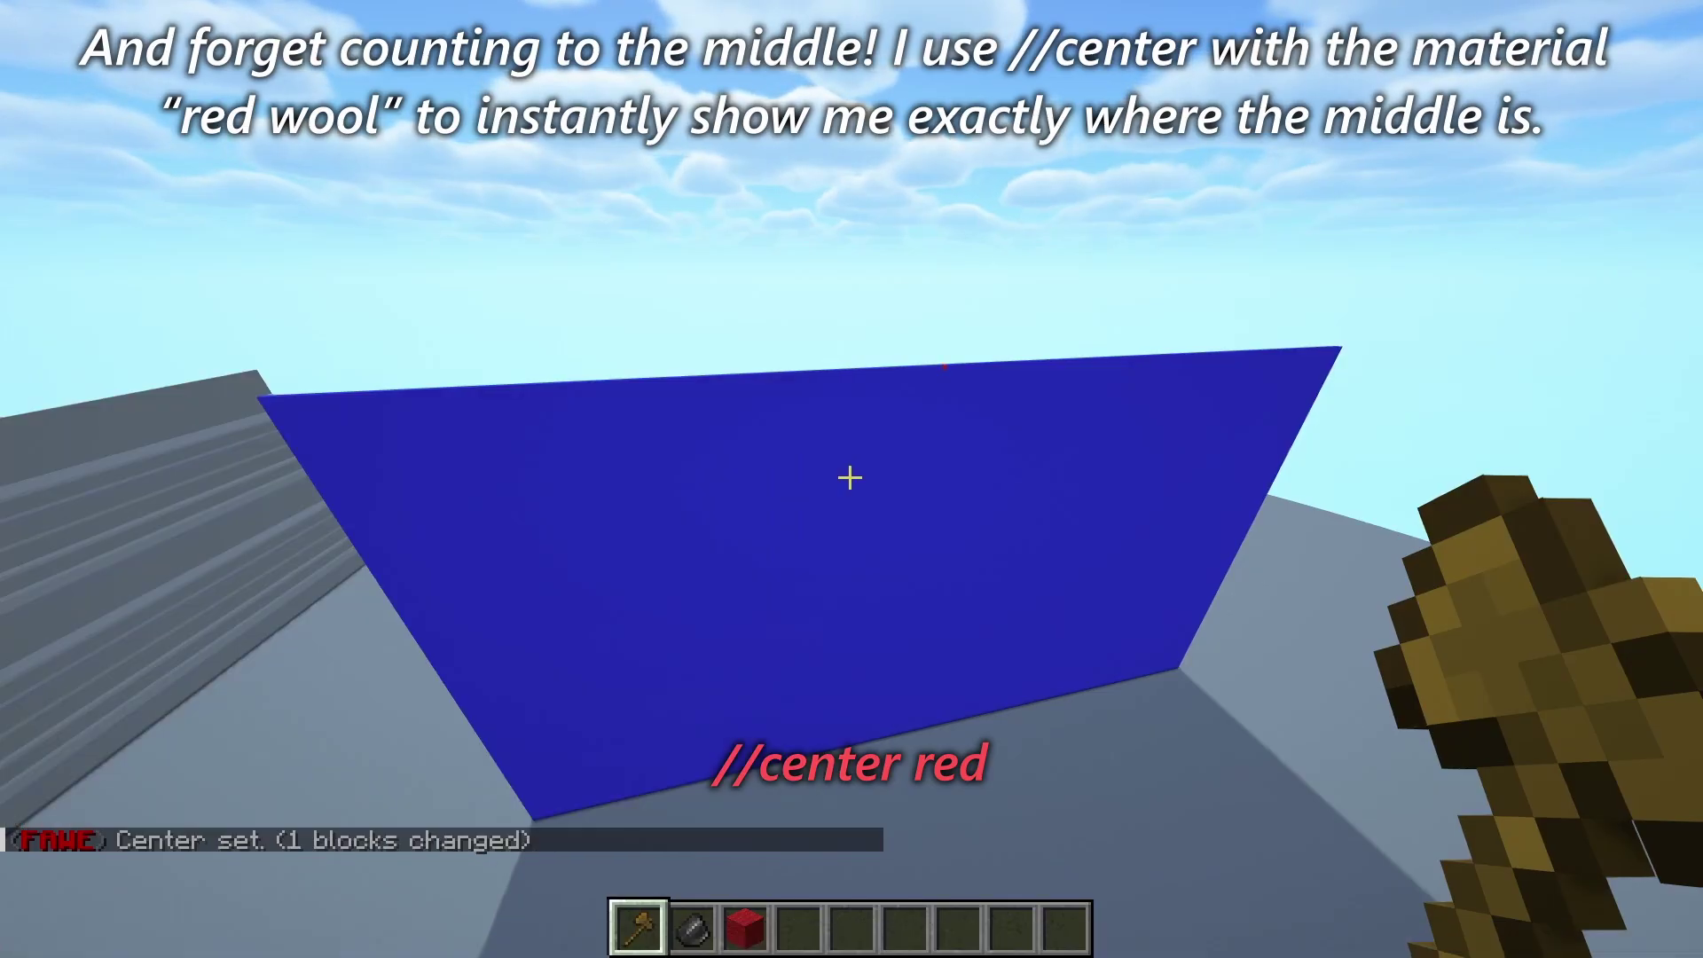
key(3)
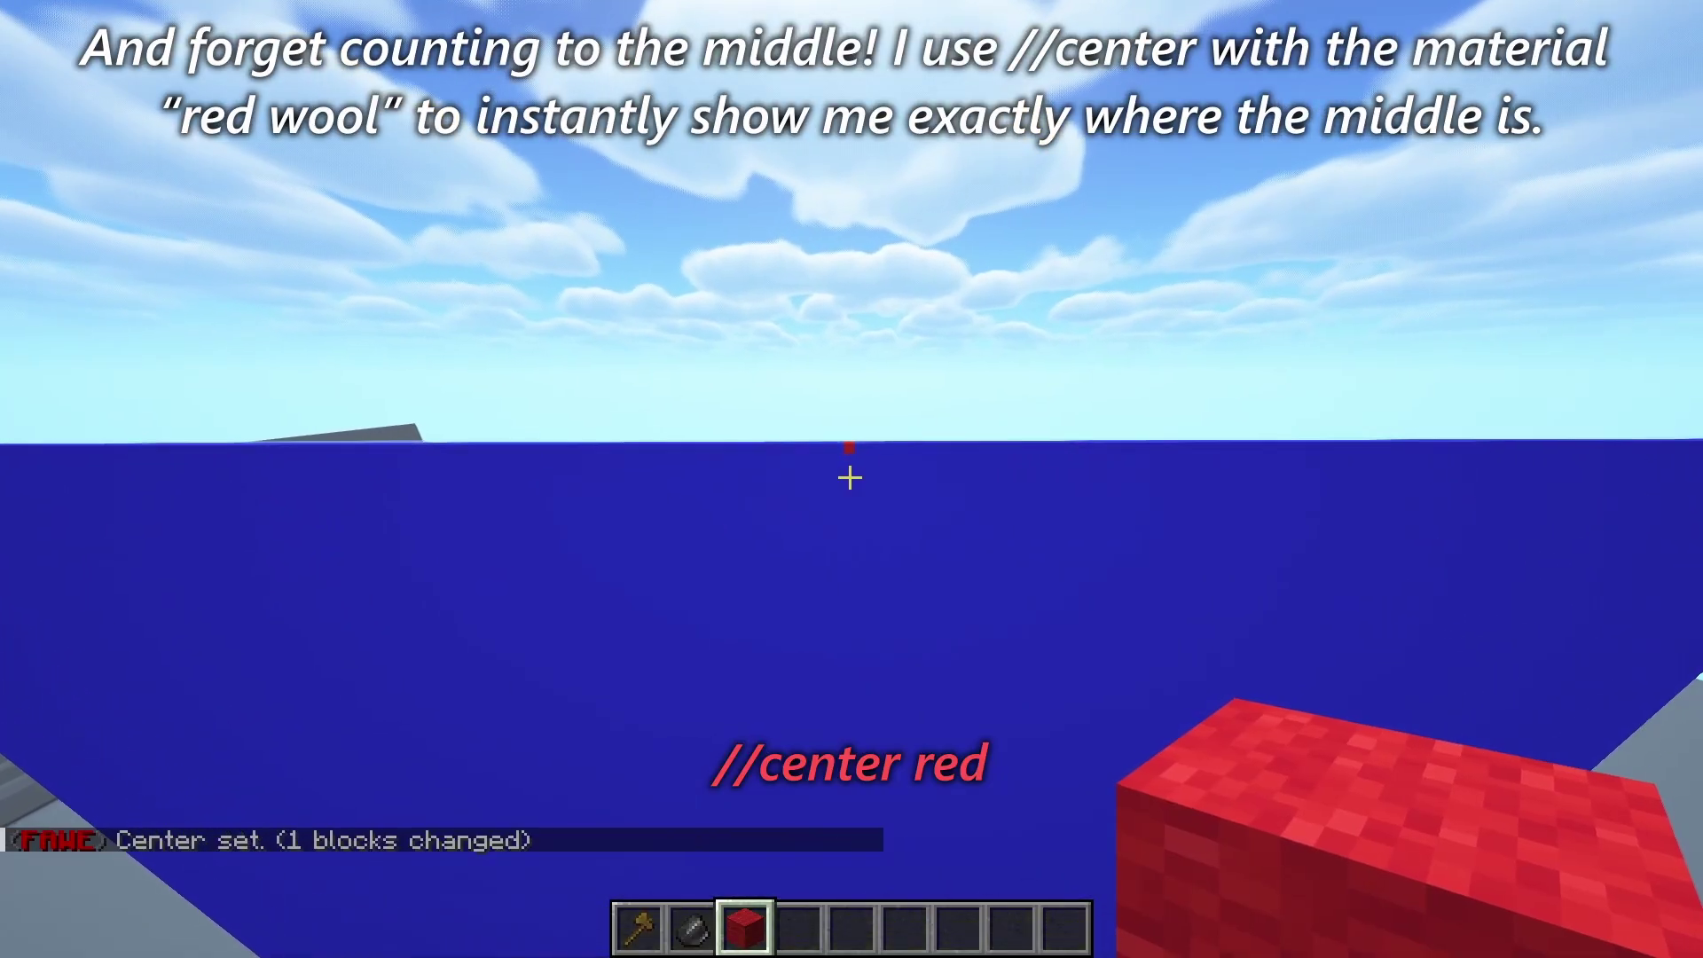
Change the selected area's biome to swamp and rejoin the world from the pause menu
key(w)
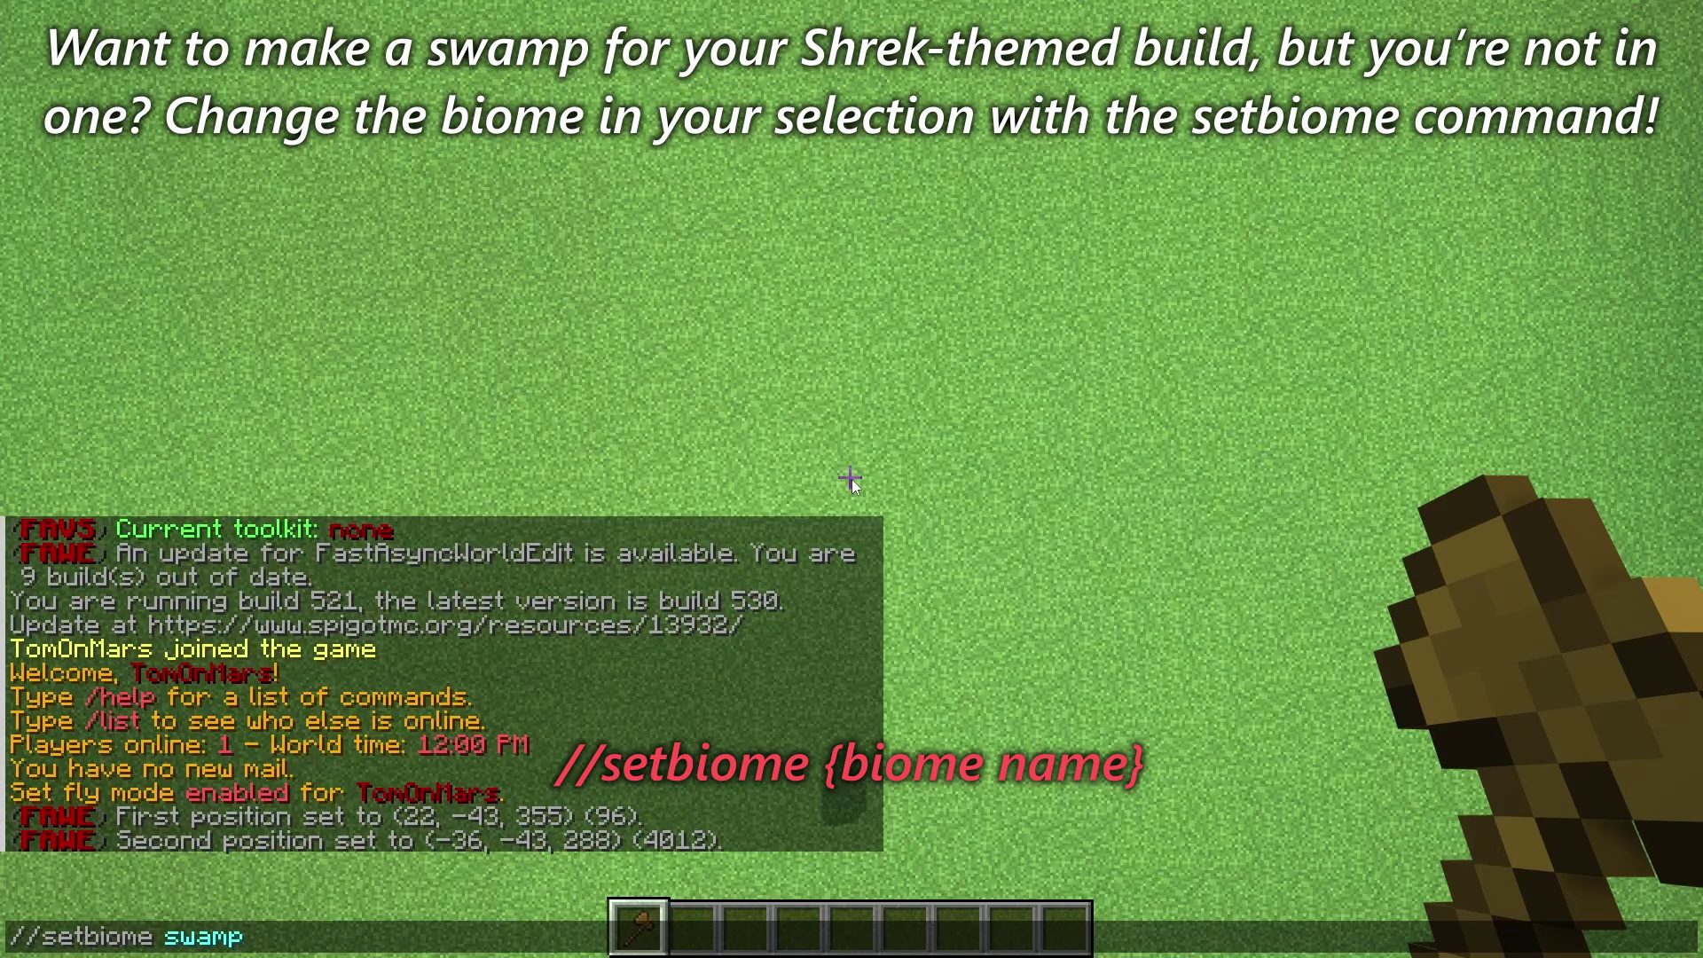
key(Return)
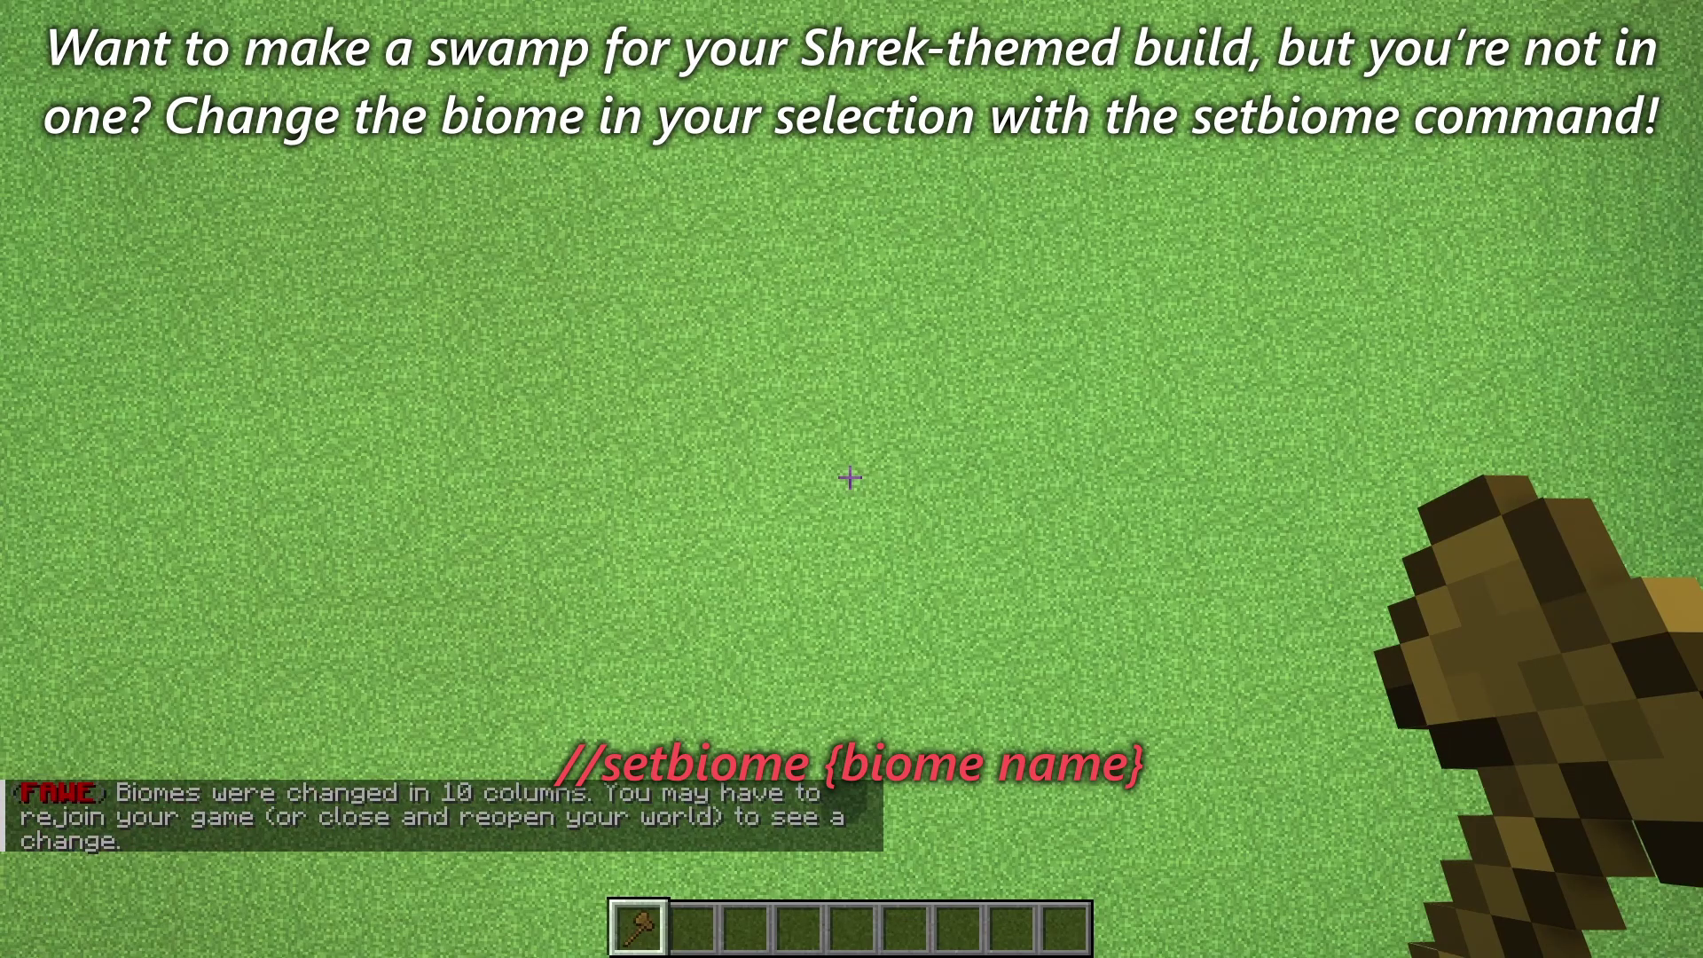
key(Escape)
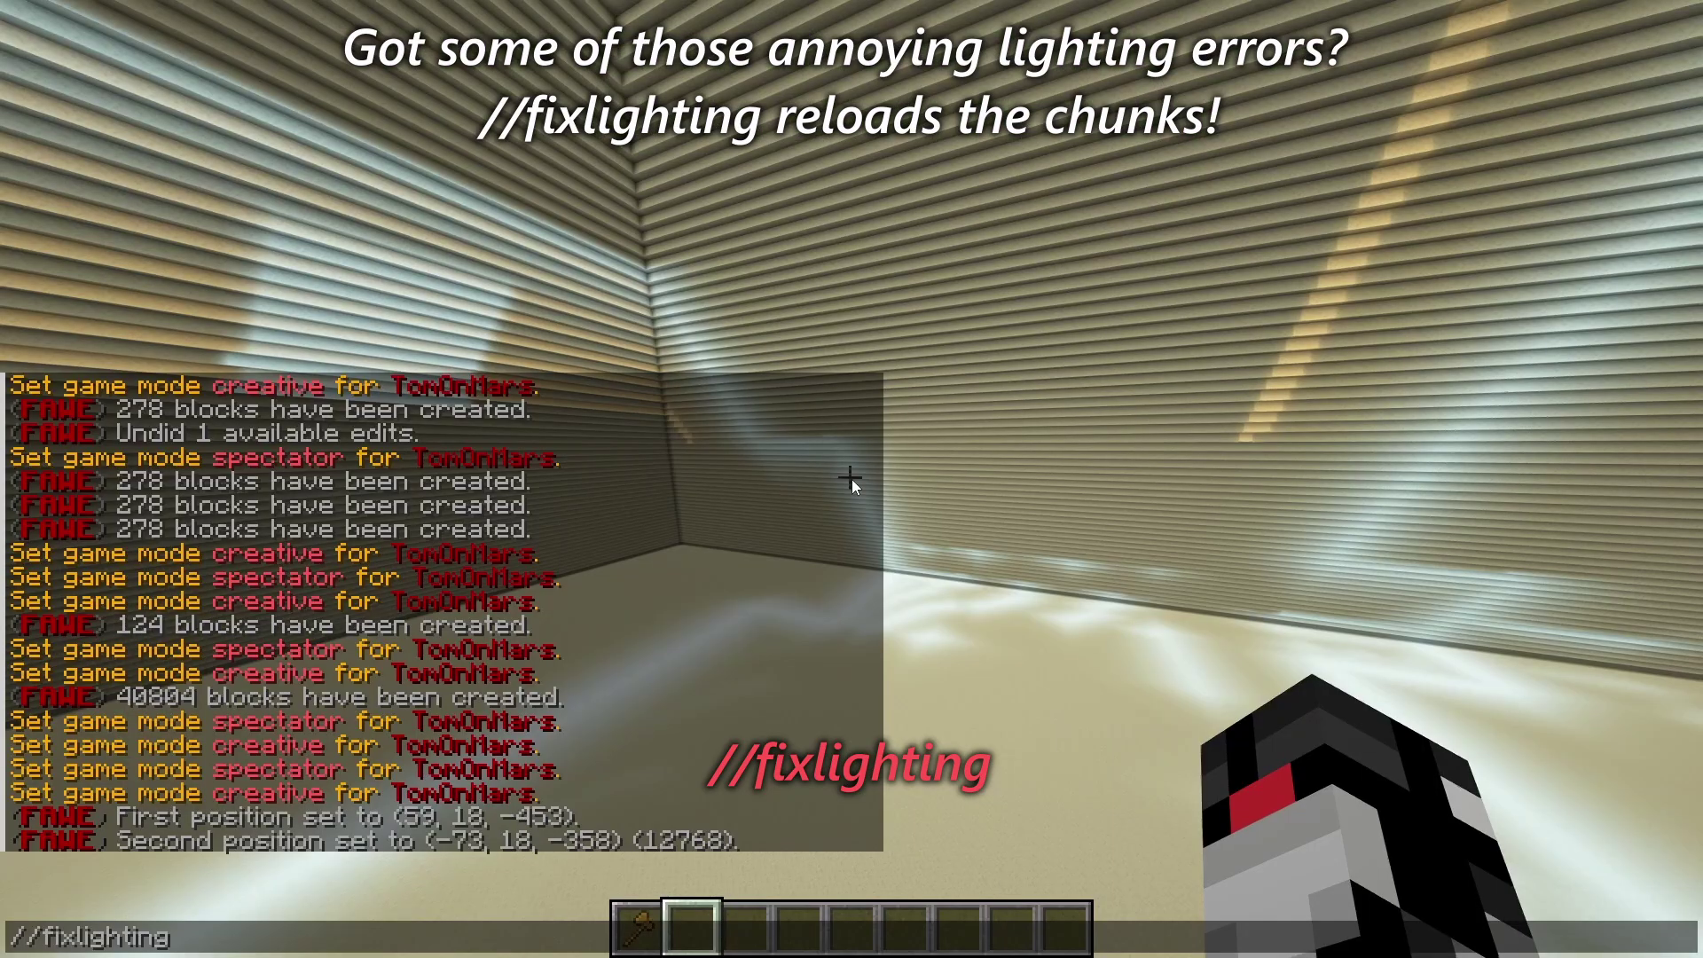
Fix lighting, then make the sword a block replacer that places piston heads
key(Return)
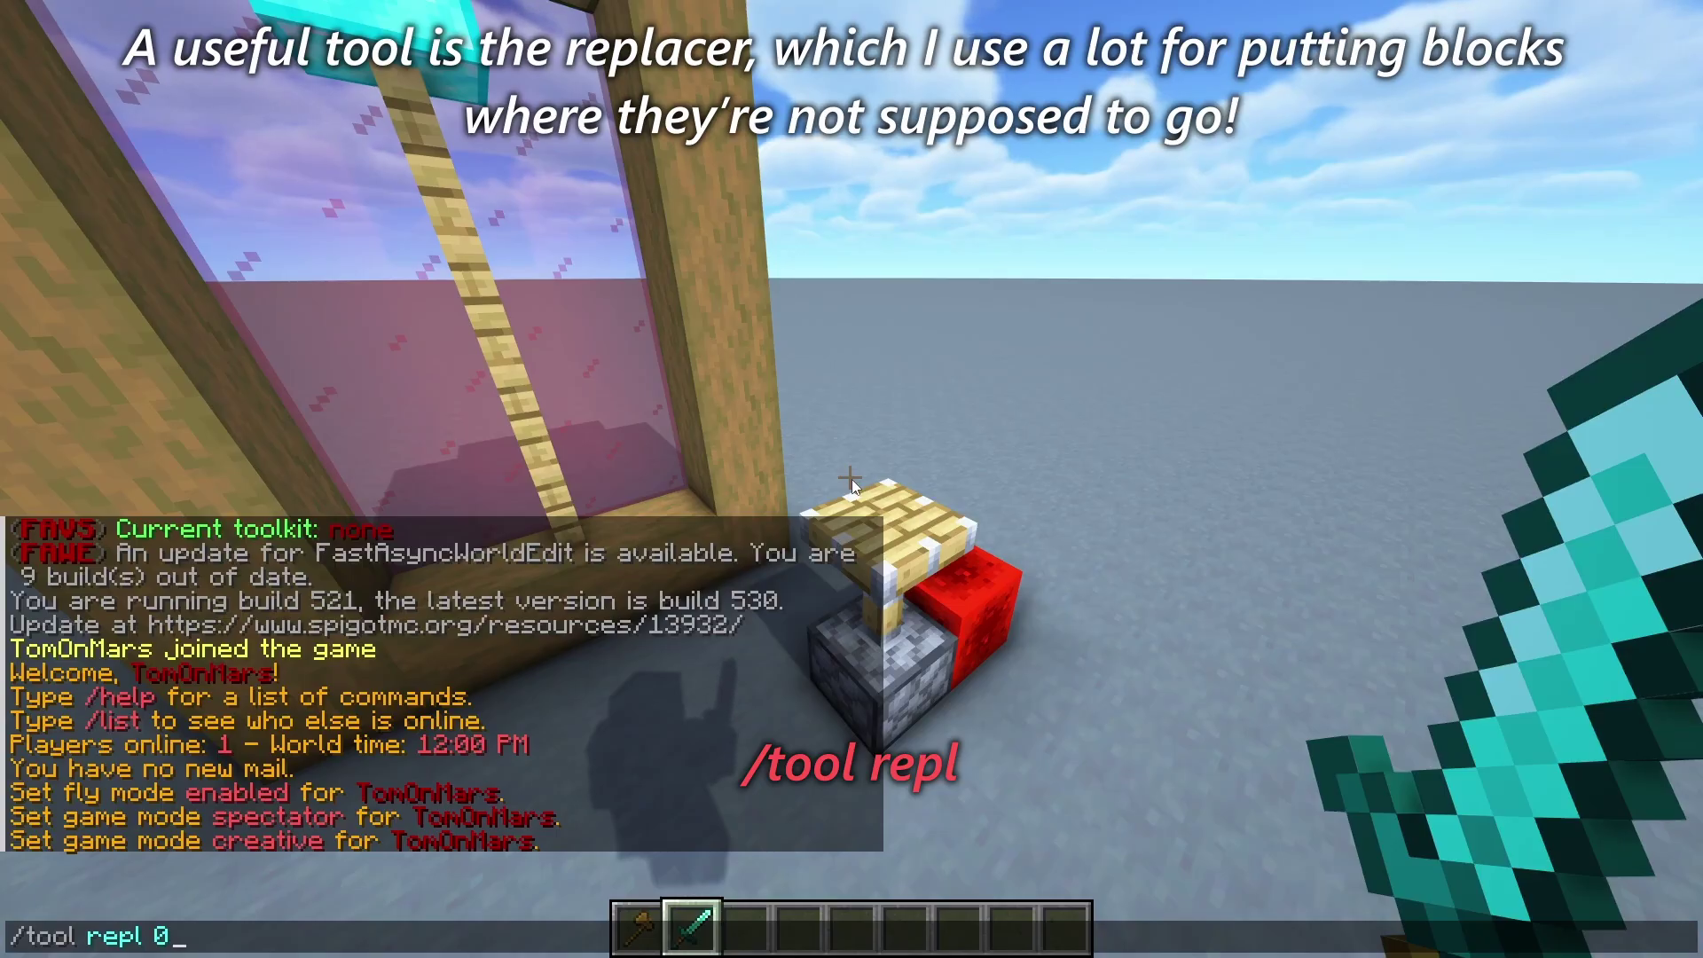
key(Return)
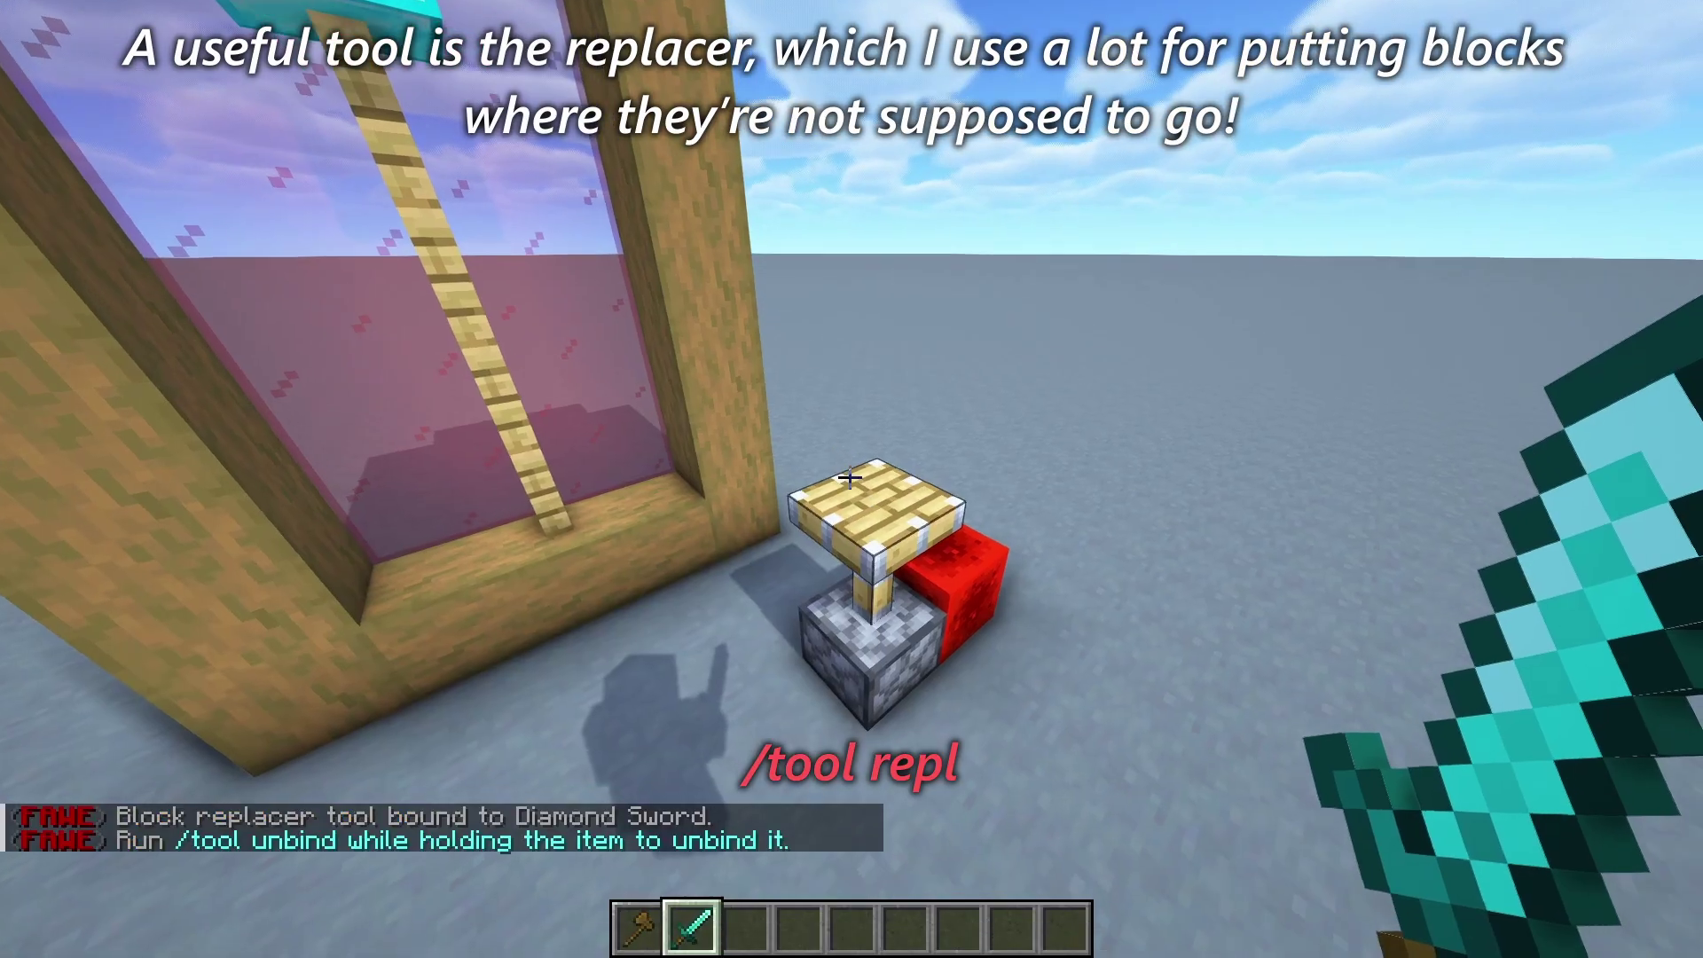
click(851, 479)
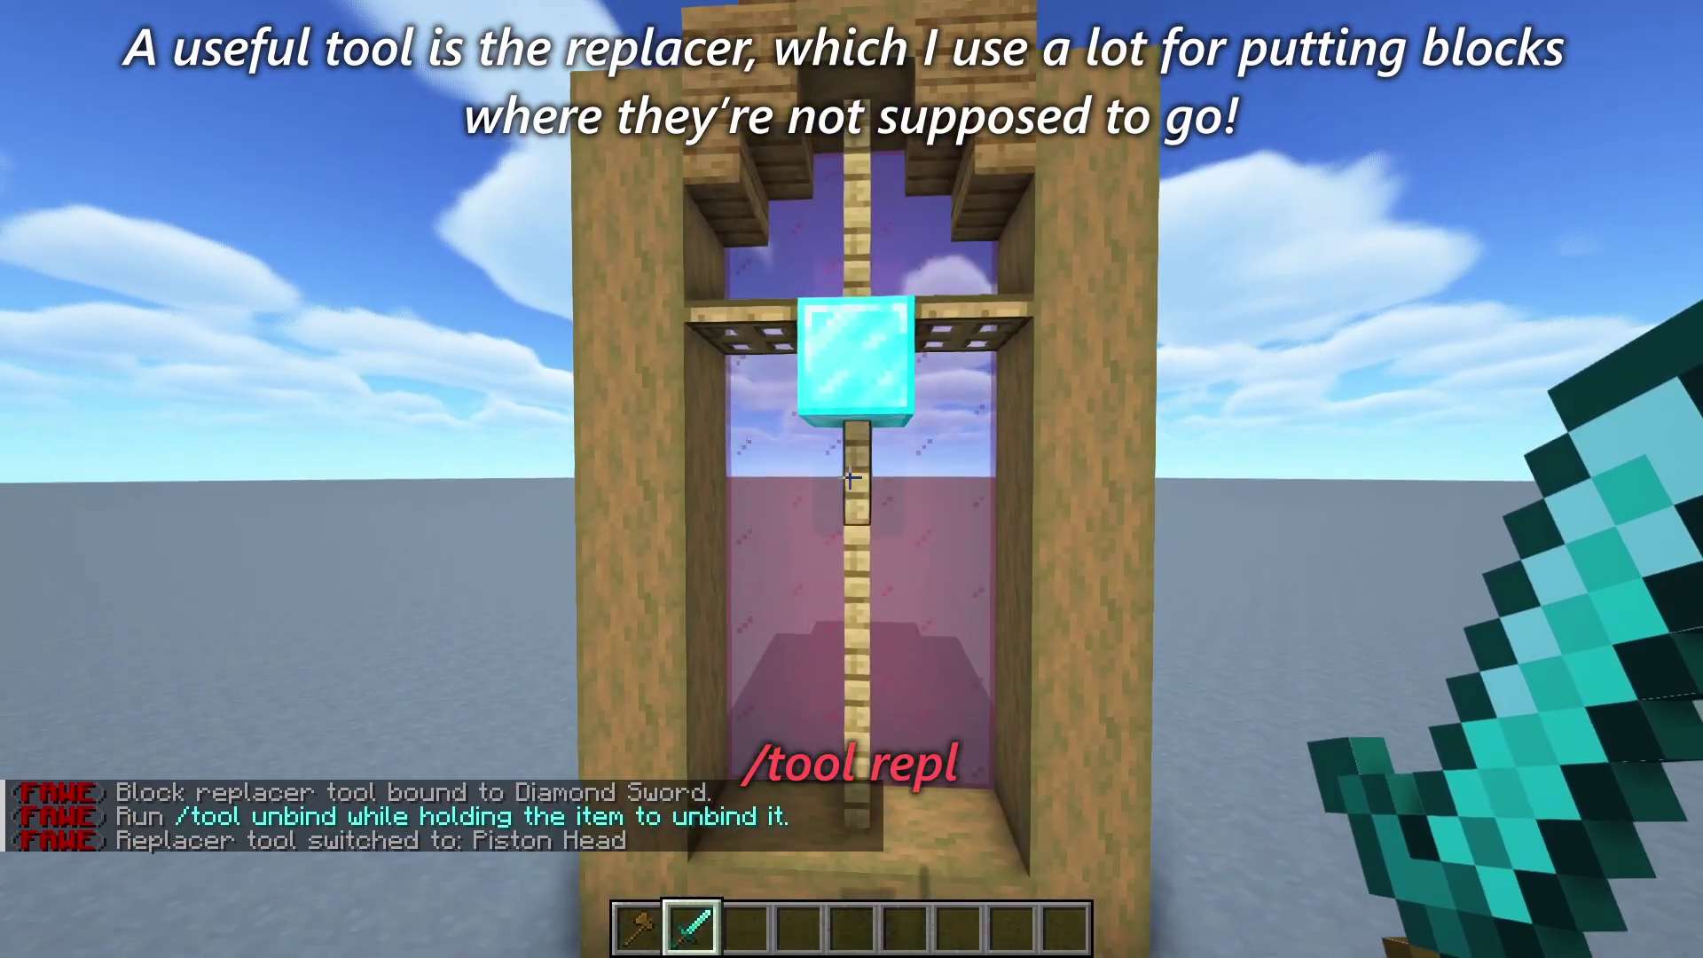
click(851, 480)
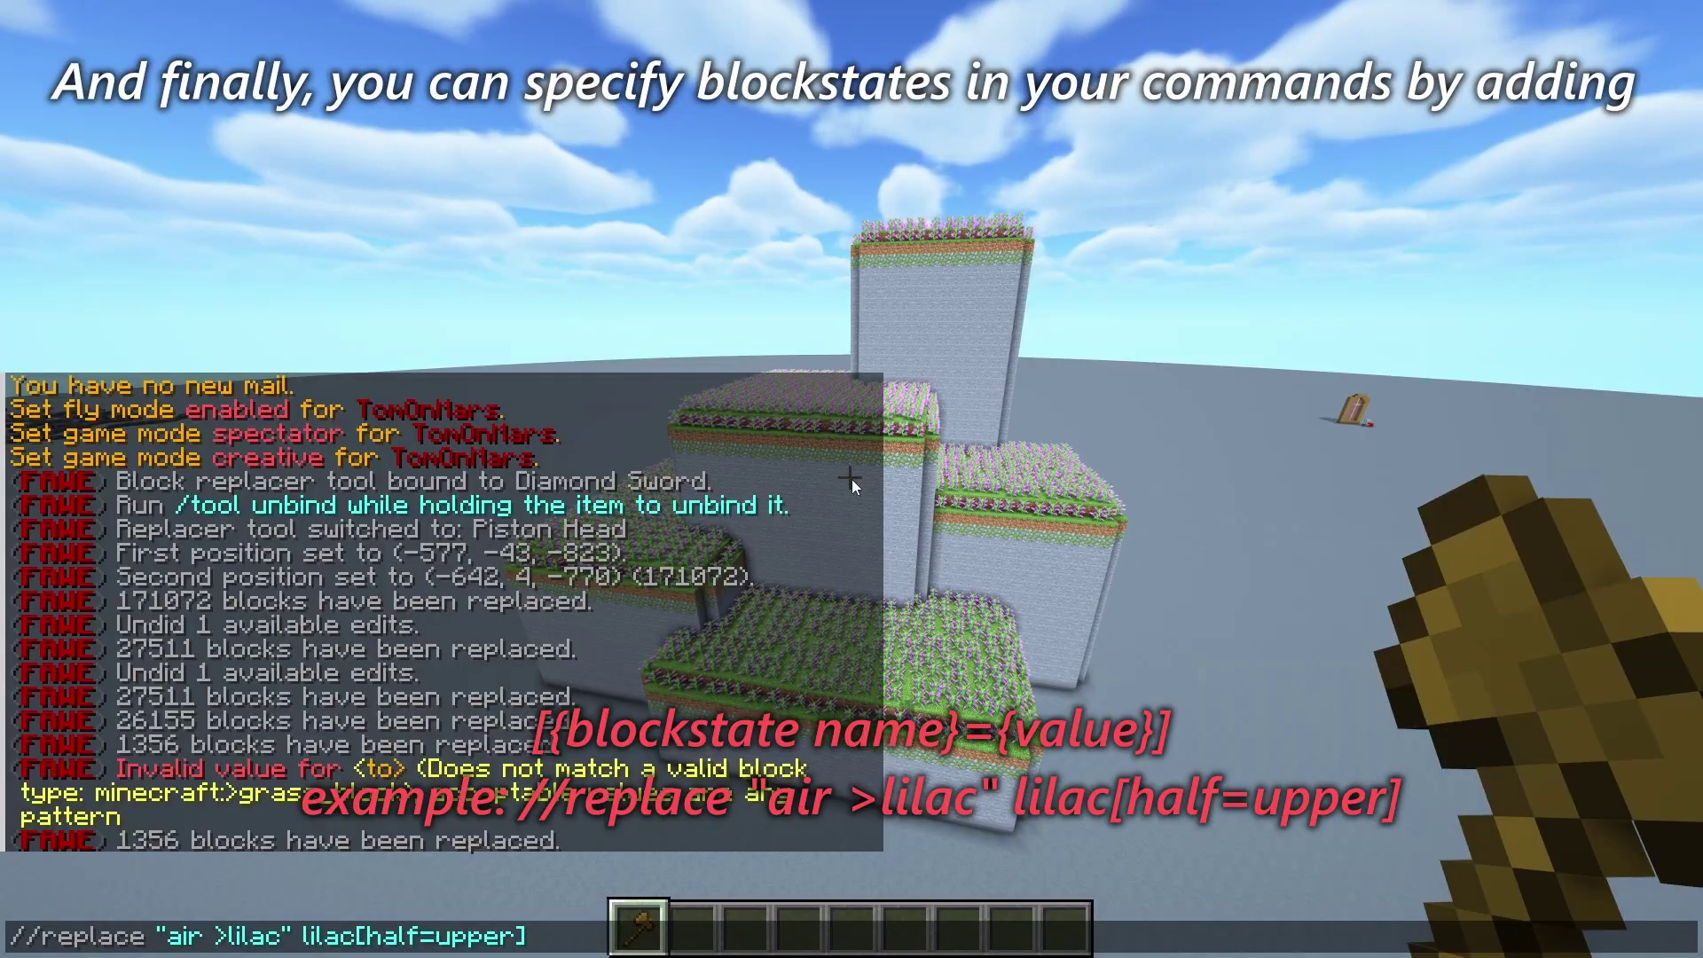
Complete the tower lilacs with //replace "air >lilac" lilac[half=upper]
key(Return)
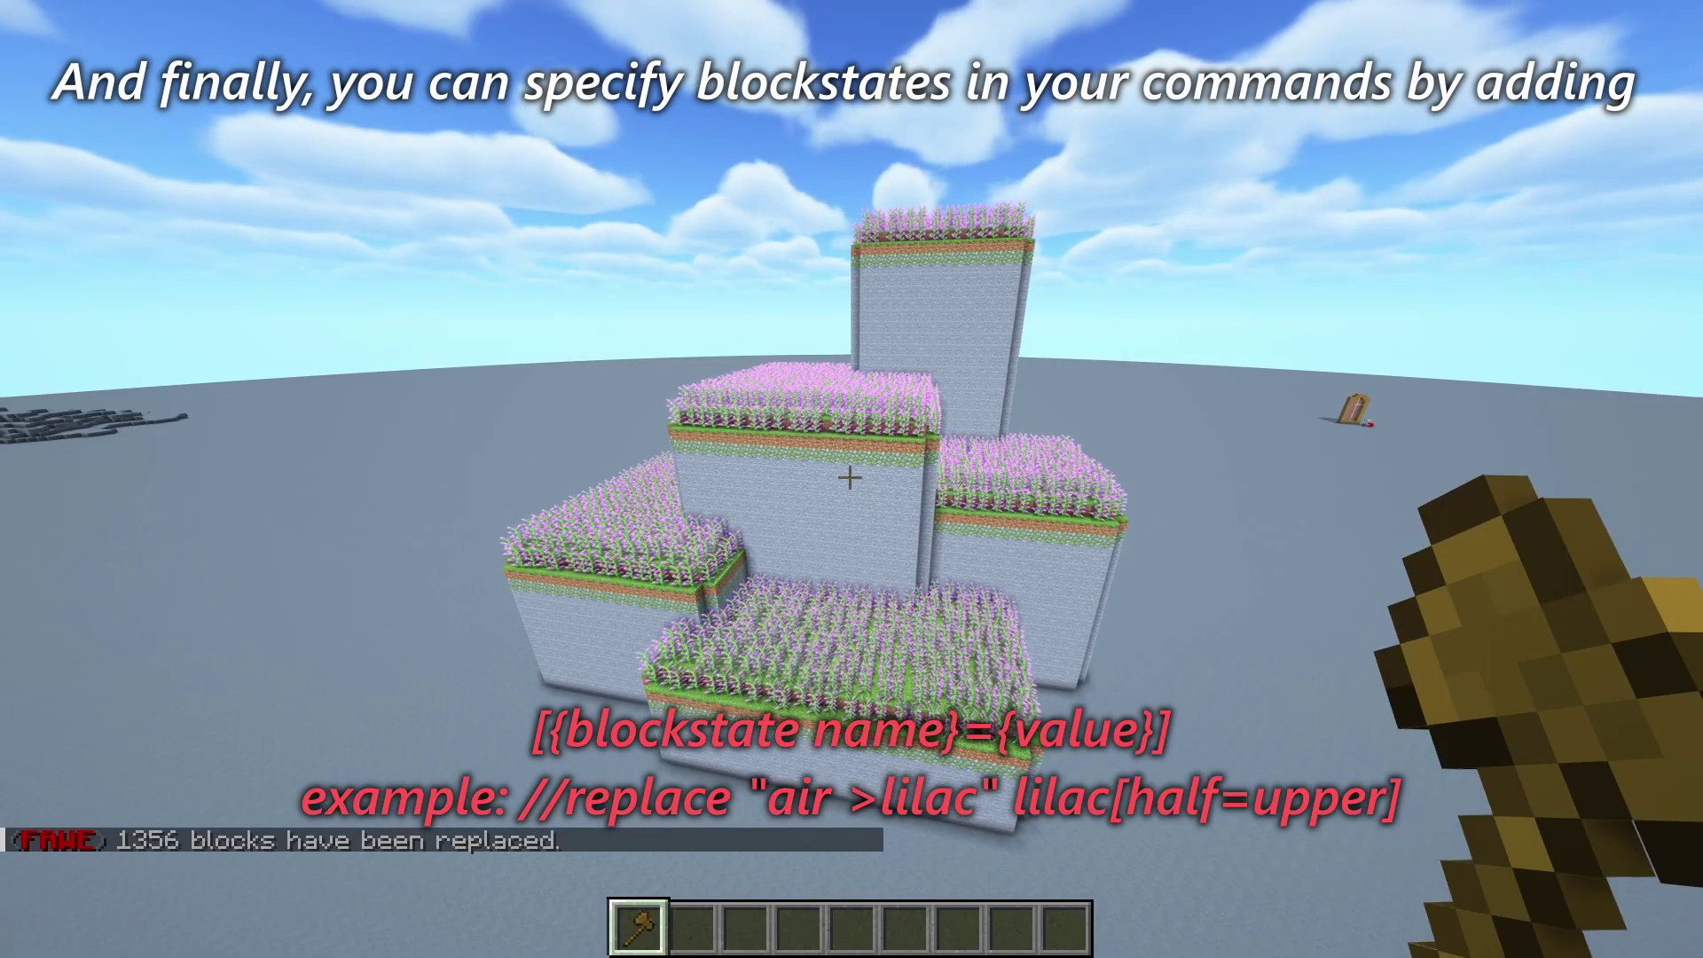
key(2)
key(w)
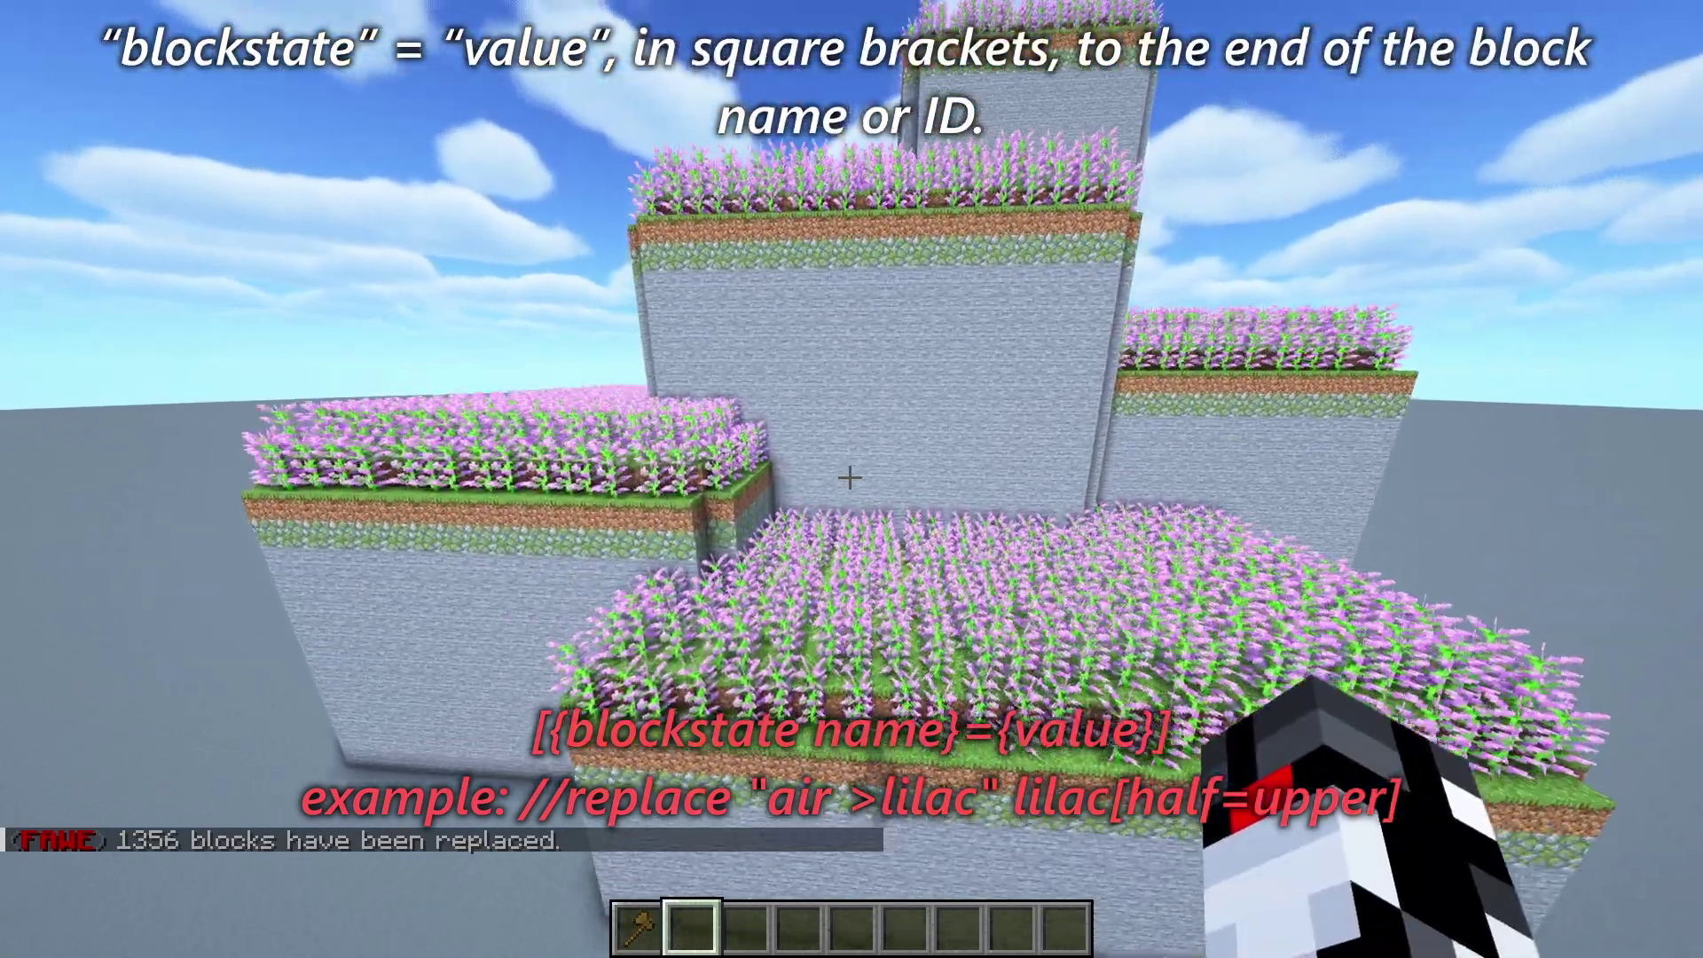